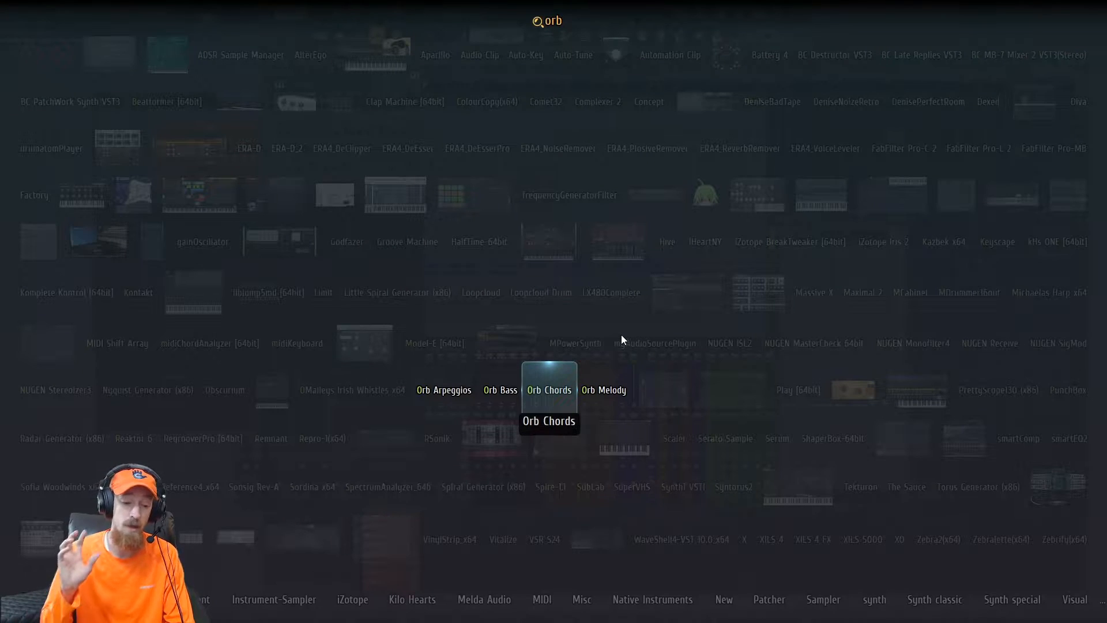
- Load the Orb Chords plugin from the plugin picker and reposition its window
key(Return)
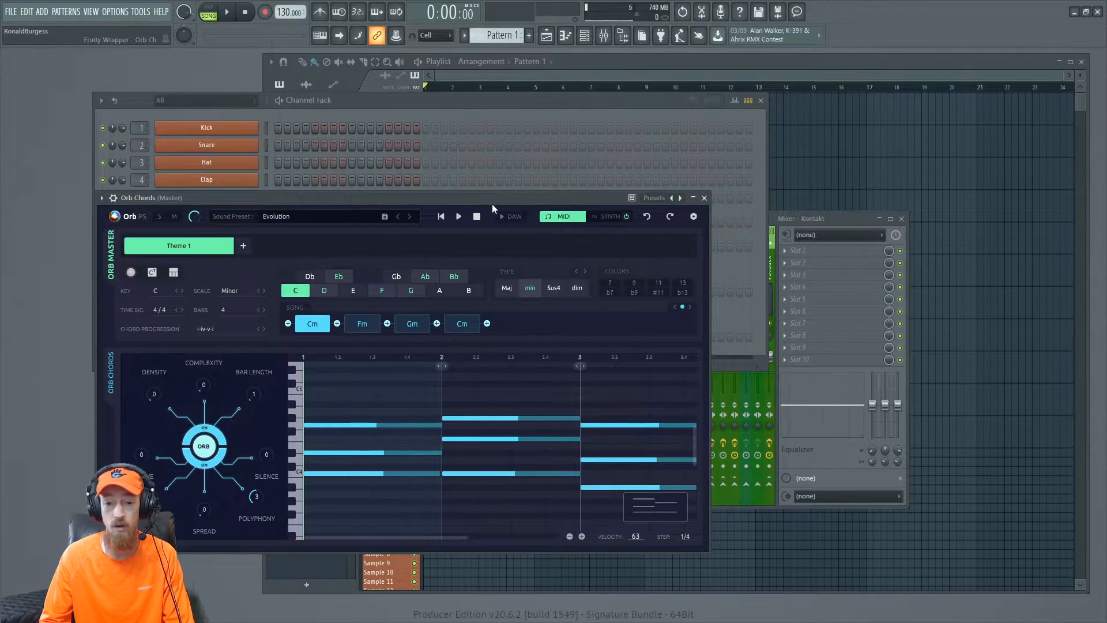
drag(495, 199, 619, 108)
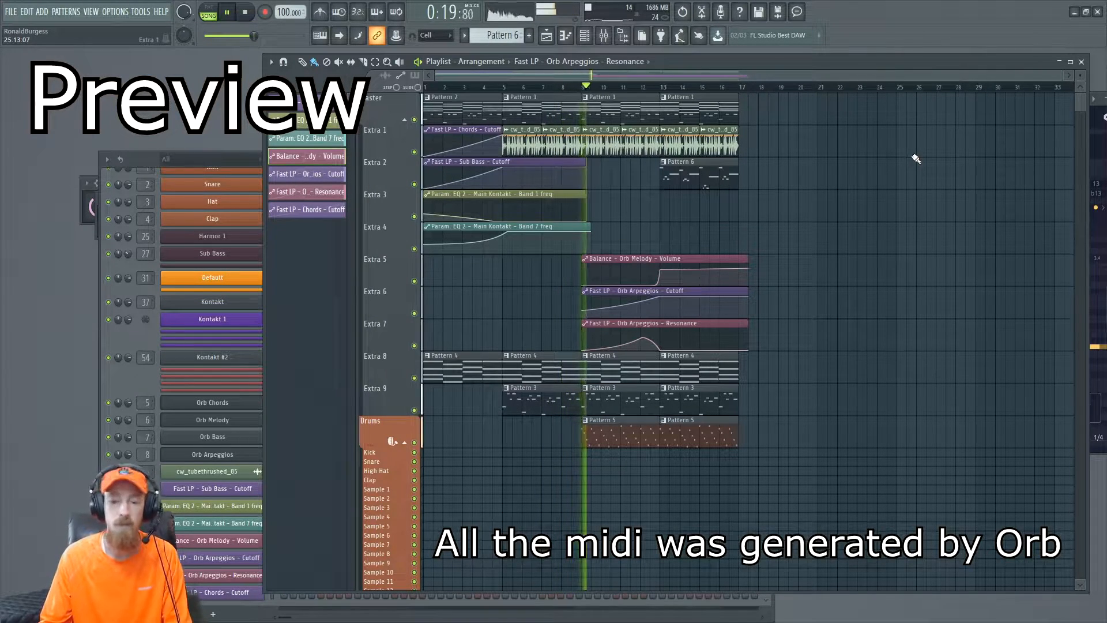
- Scroll through and play back the finished arrangement in the playlist
scroll(859, 192, up, 2)
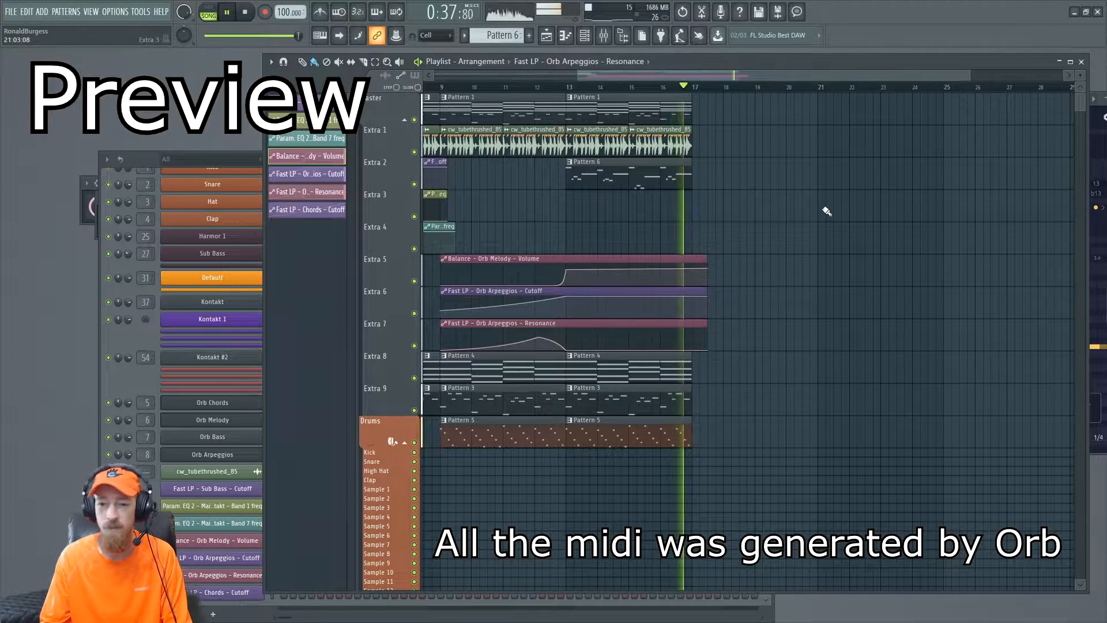
key(space)
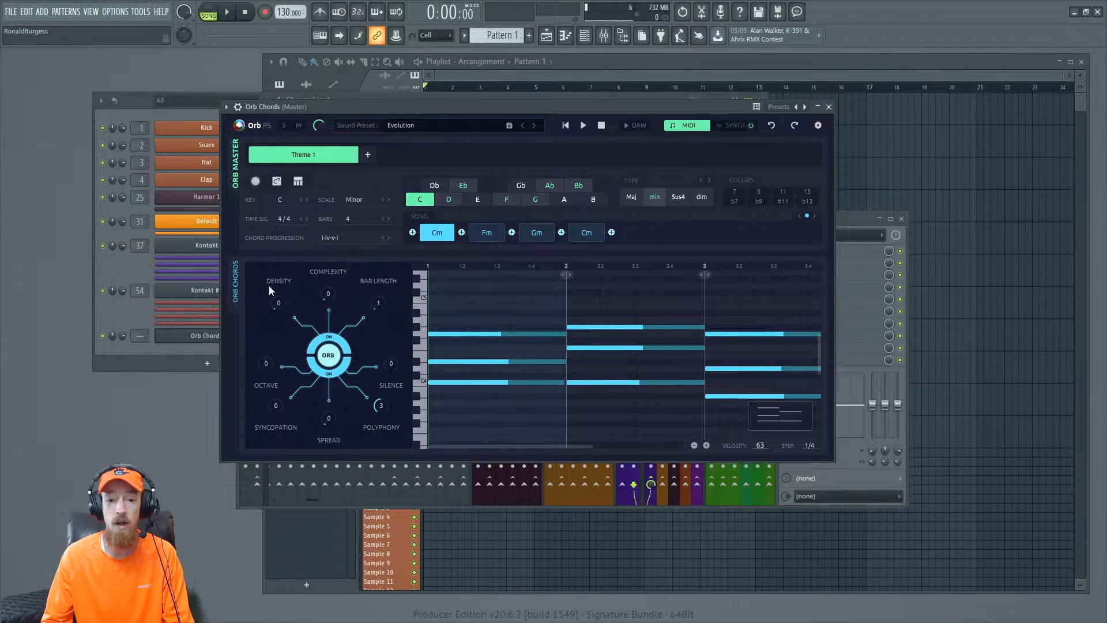
click(130, 313)
key(F8)
text(orb)
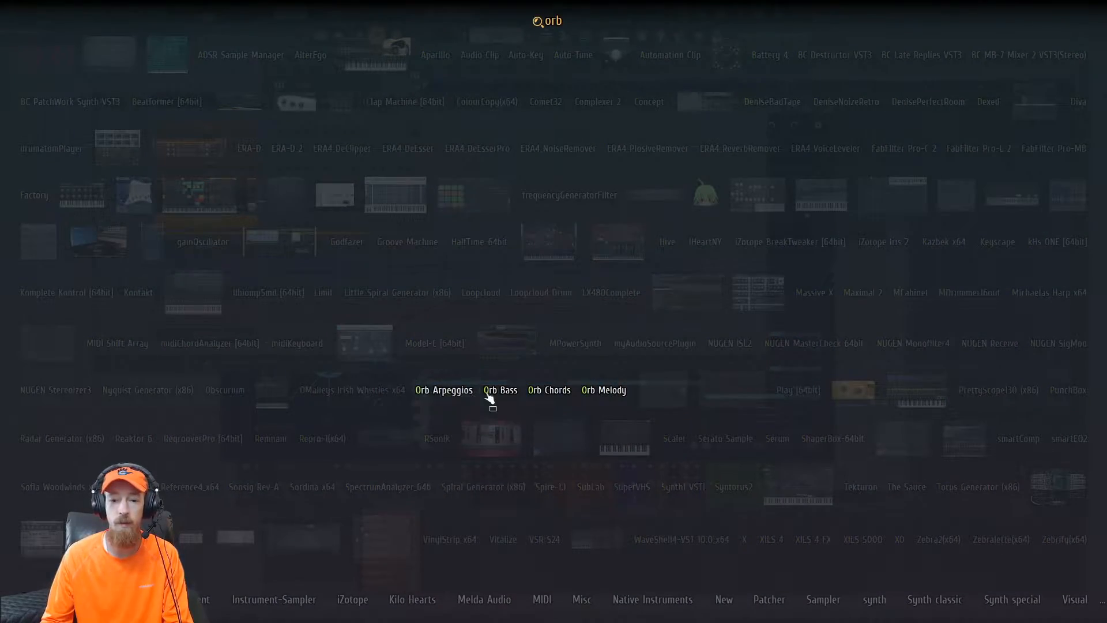
click(701, 400)
- Enable DAW sync in Orb Chords, reposition the window, and play the chord pattern to audition it
click(775, 186)
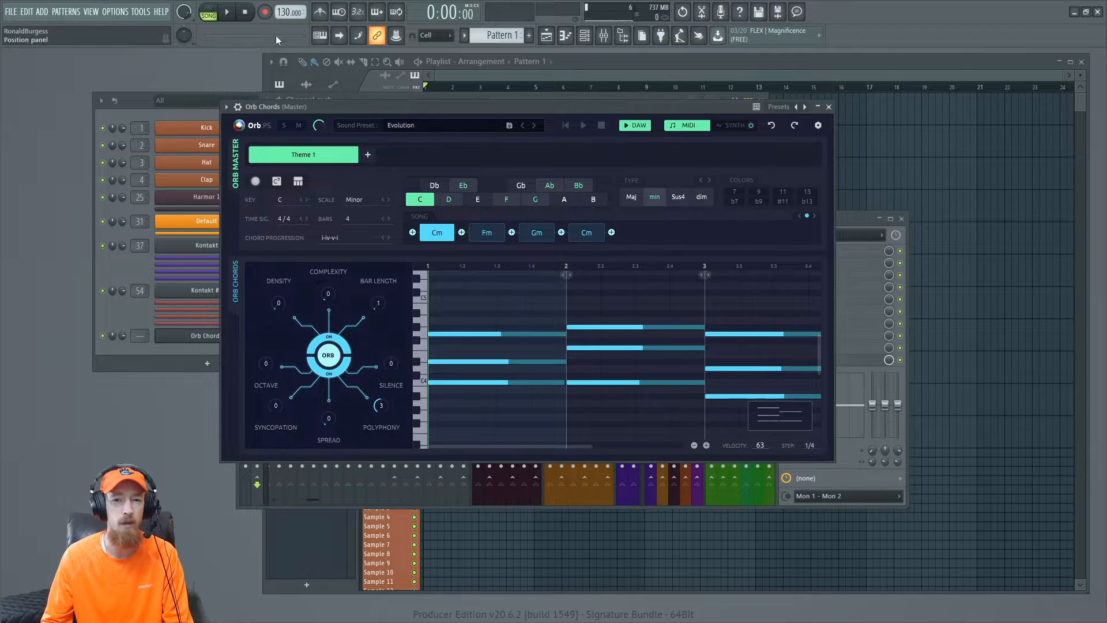
drag(502, 103, 515, 73)
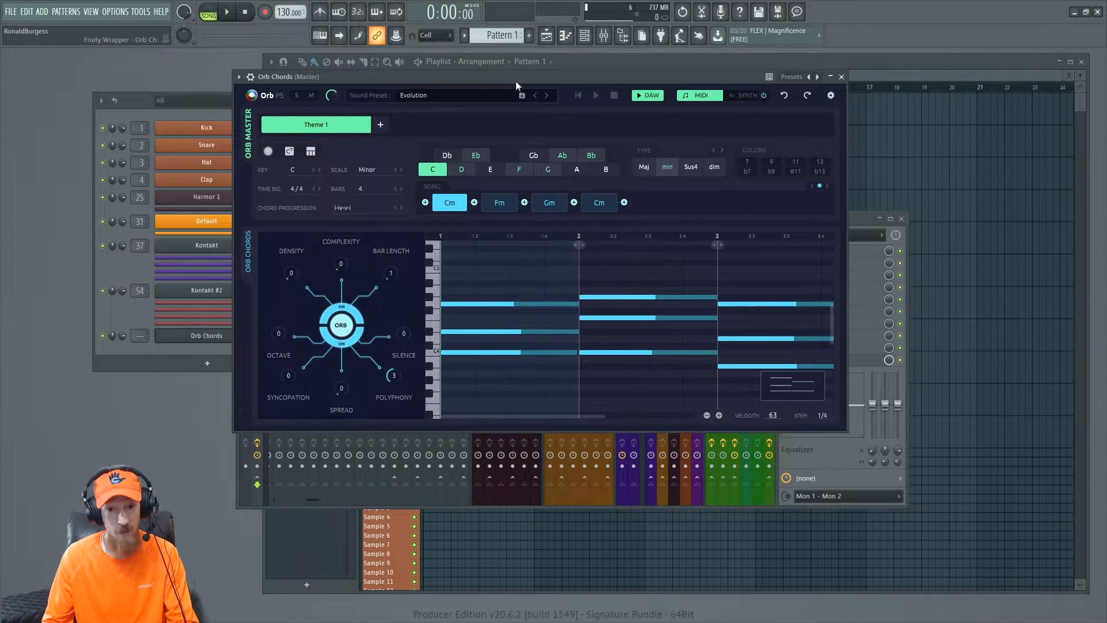
key(space)
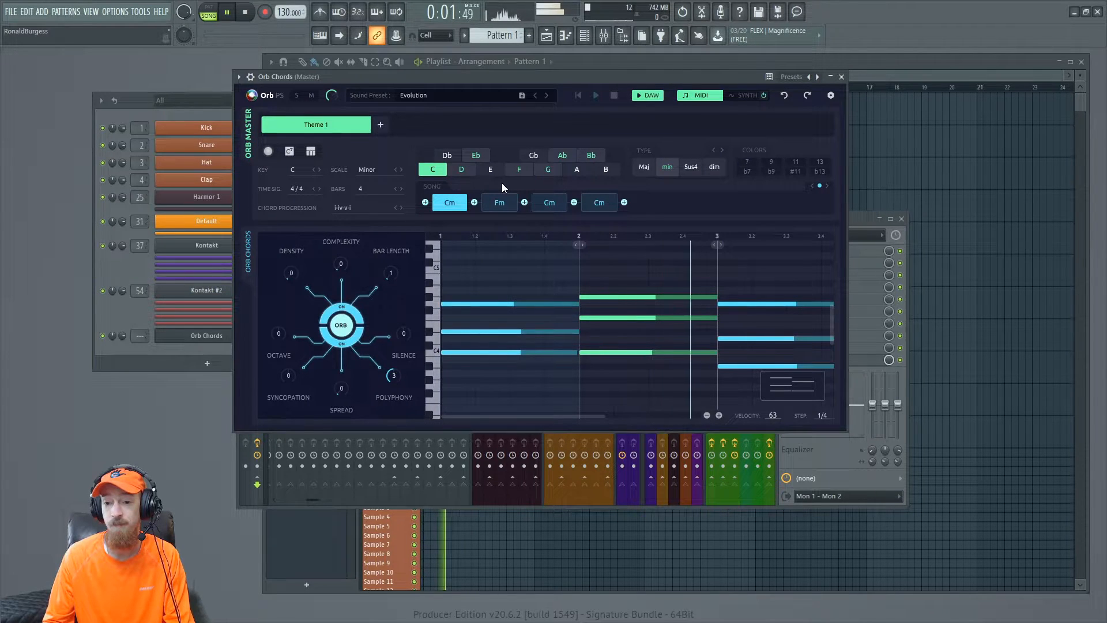
key(space)
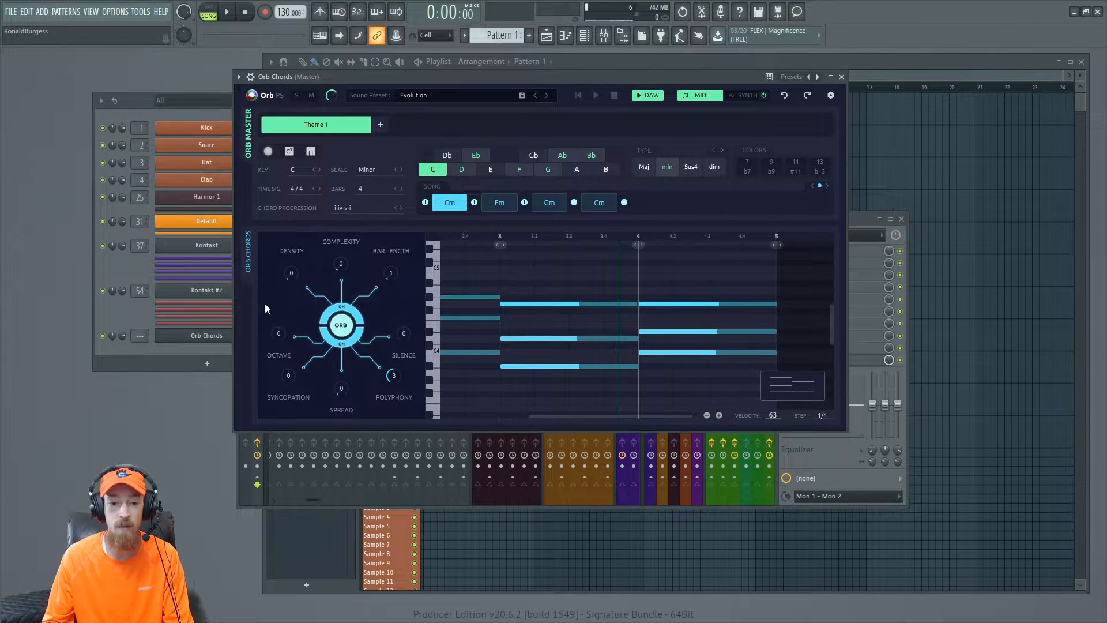
- Generate a new chord pattern with the orb and play it back
click(341, 326)
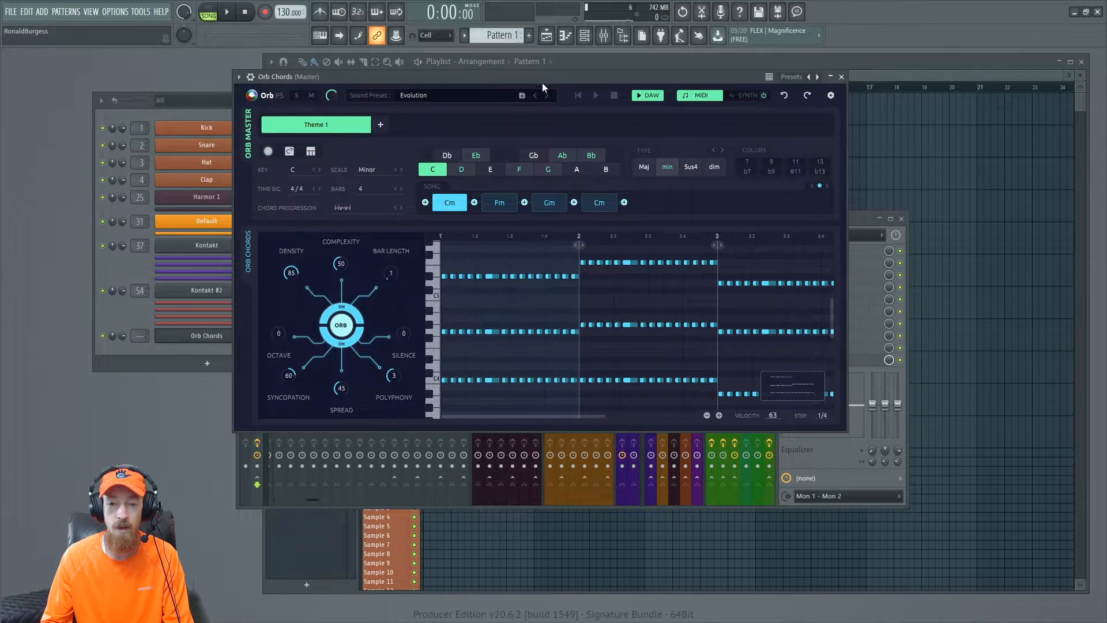
drag(542, 83, 561, 78)
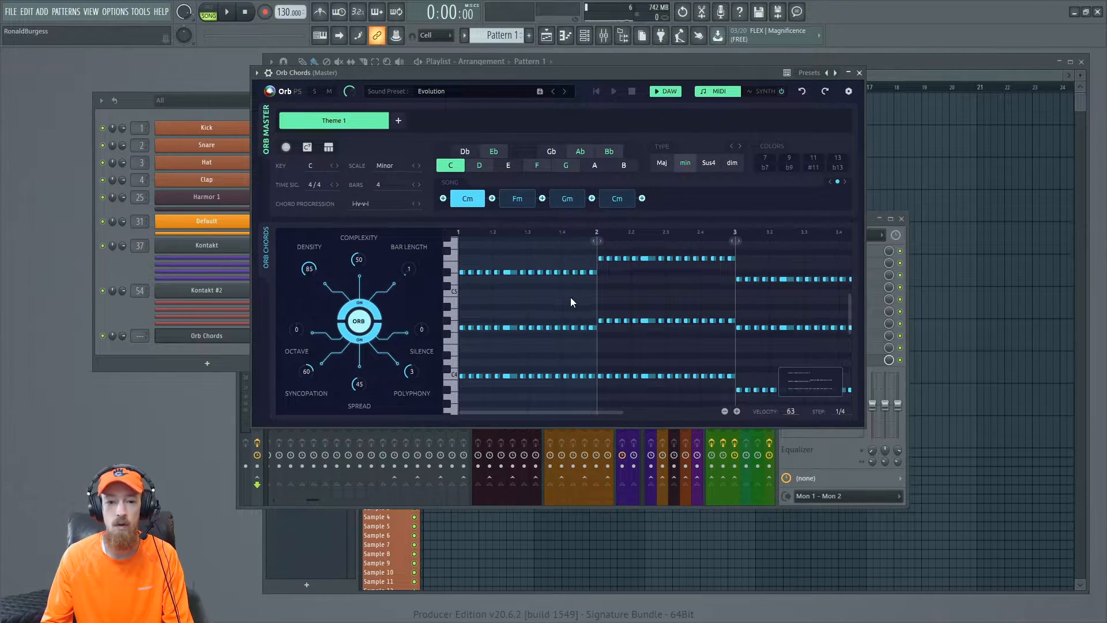
key(space)
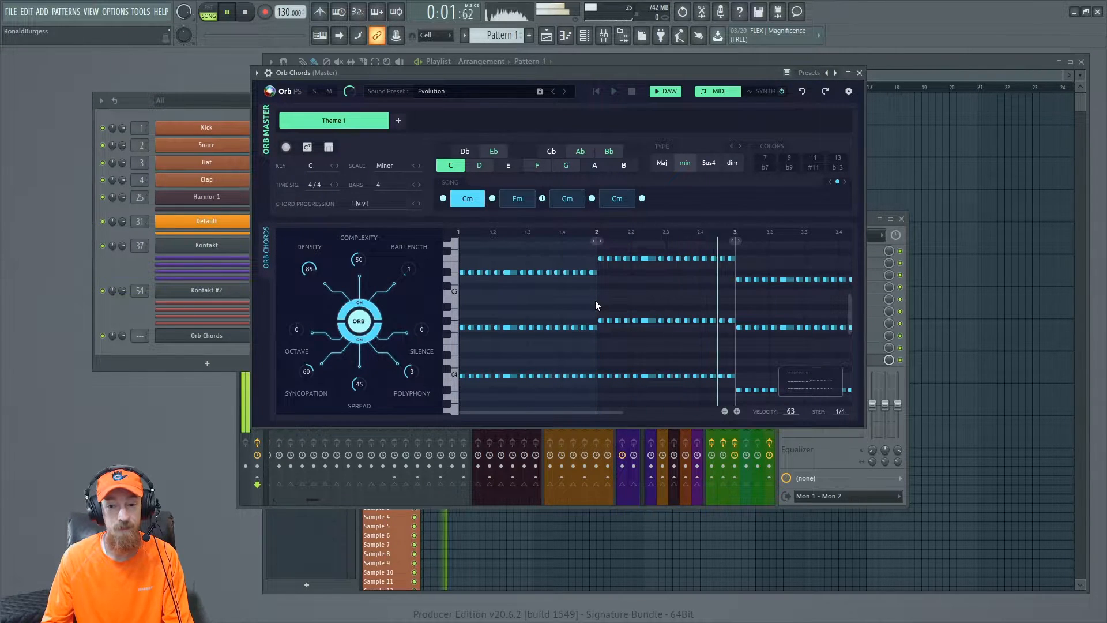
key(space)
- Set the project tempo to 100 BPM, then generate another chord variation and audition it
drag(290, 12, 290, 23)
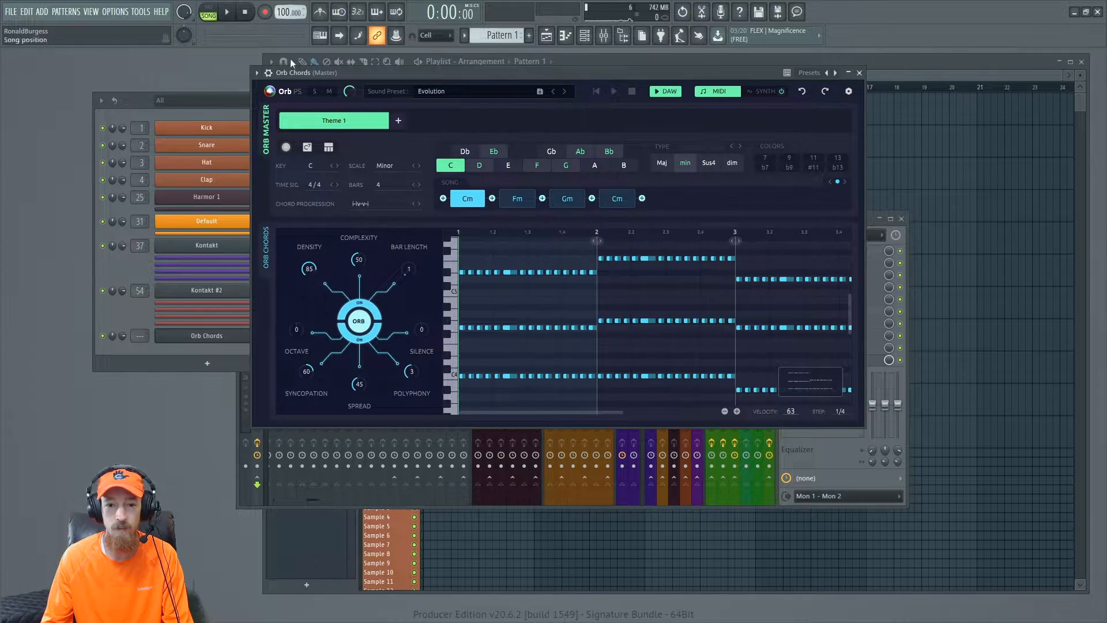
click(368, 339)
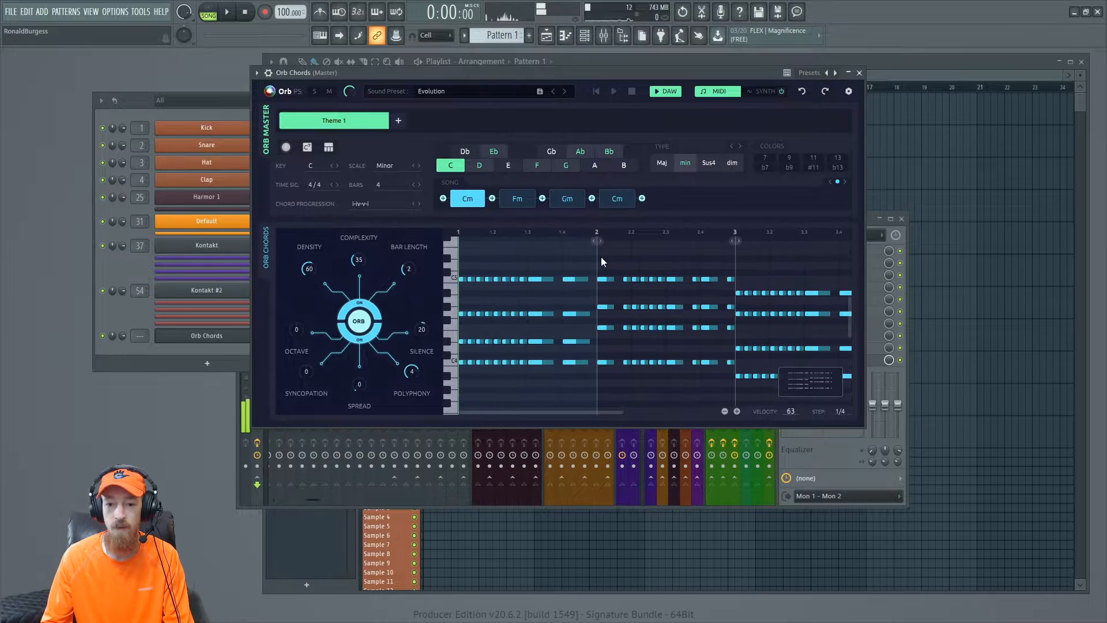
key(space)
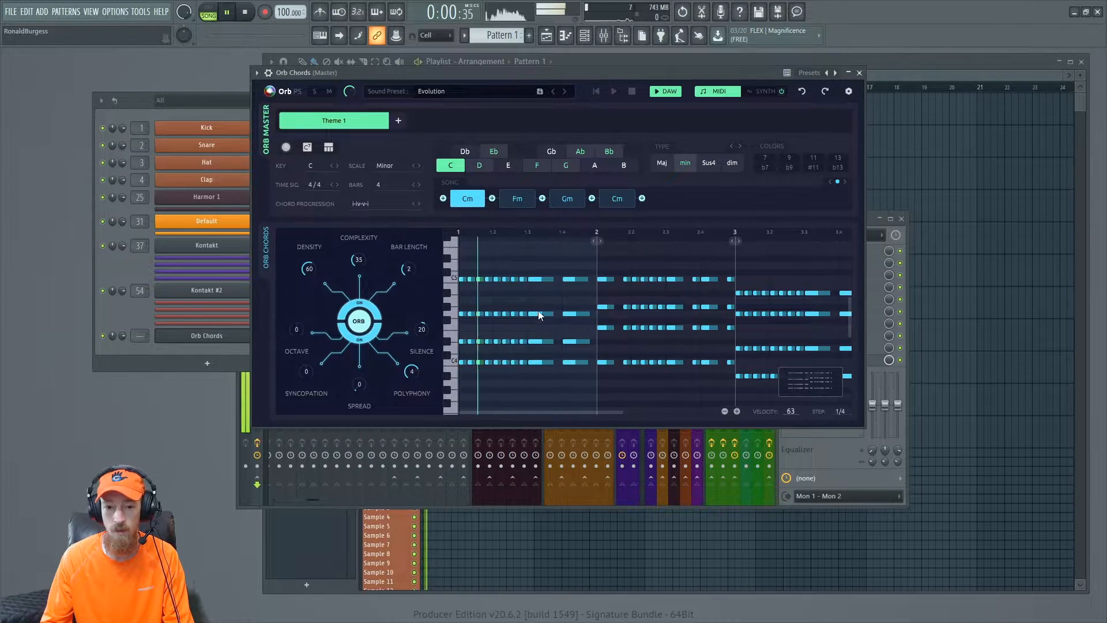
key(space)
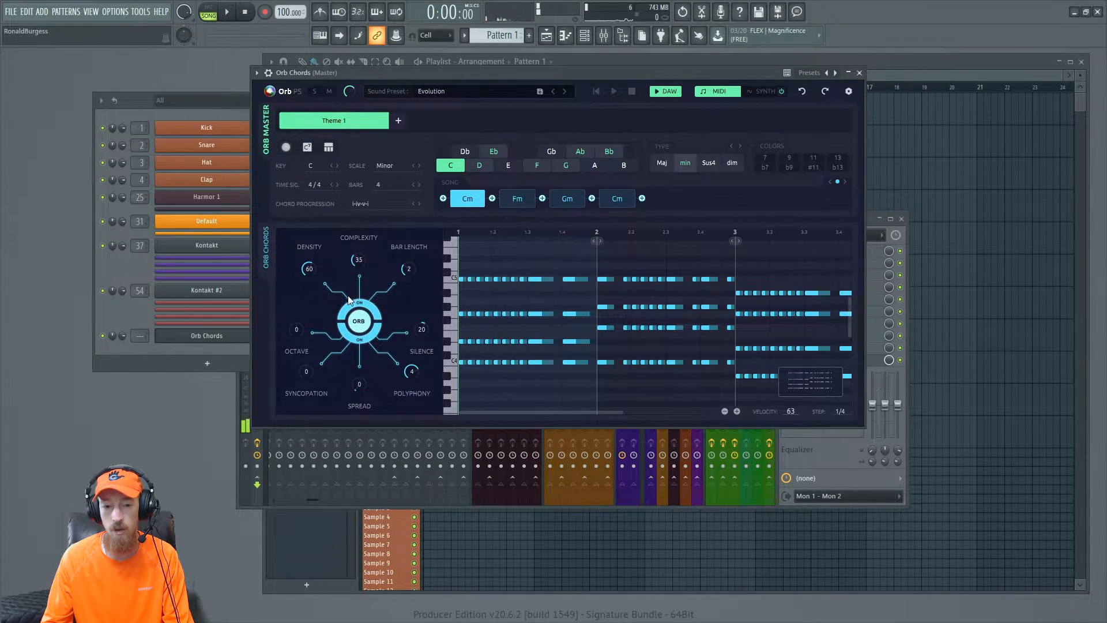
- Toggle the upper half of the orb and regenerate the pattern while it plays
click(359, 306)
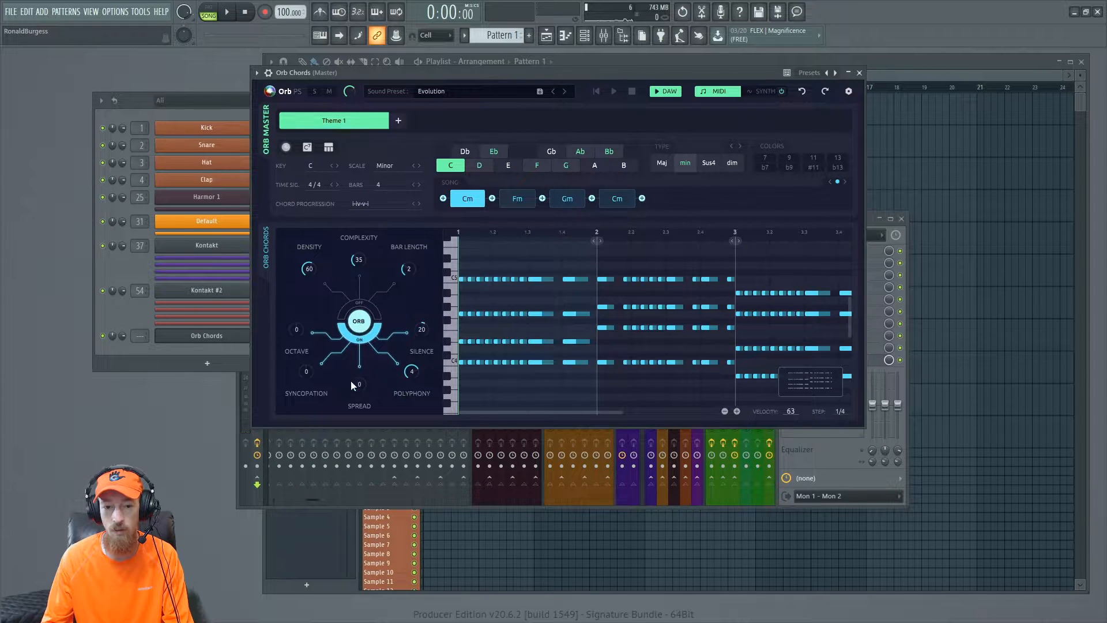
click(358, 324)
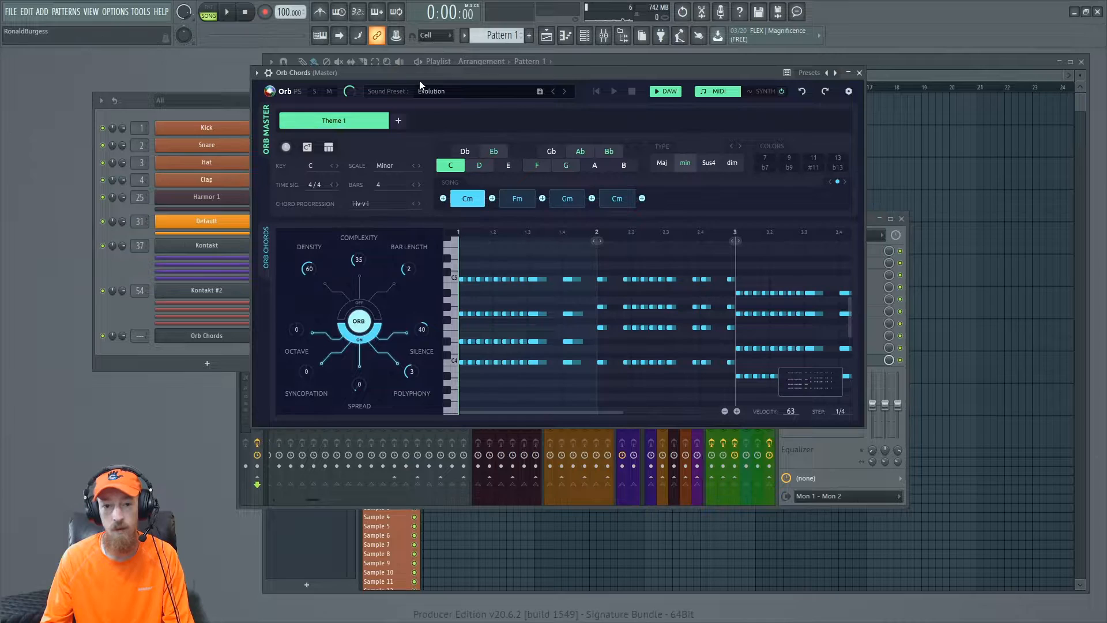
key(space)
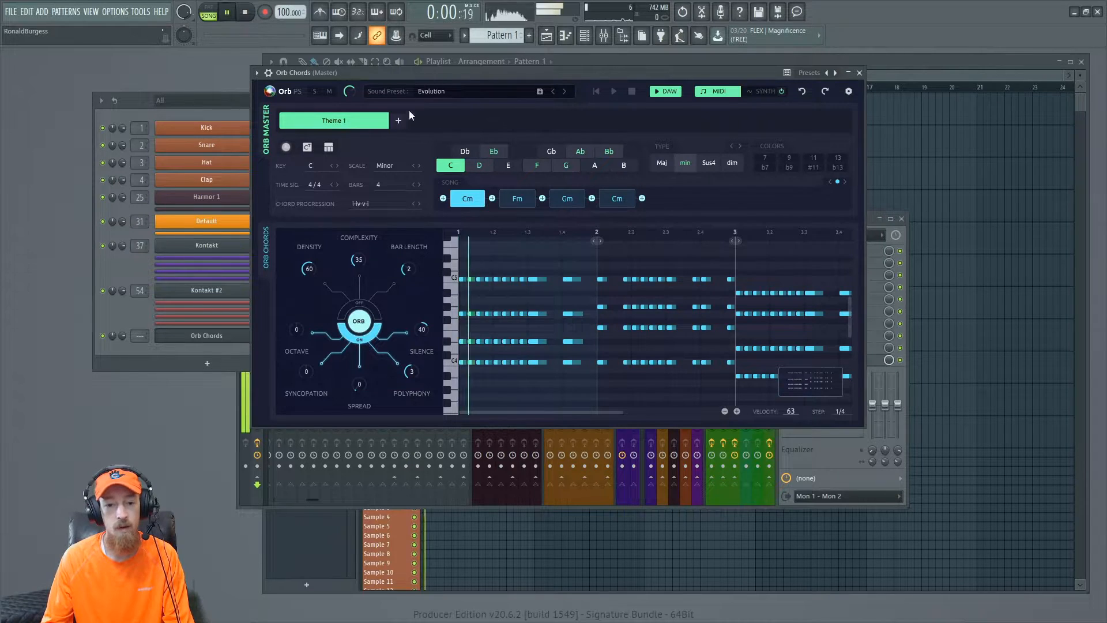
click(354, 332)
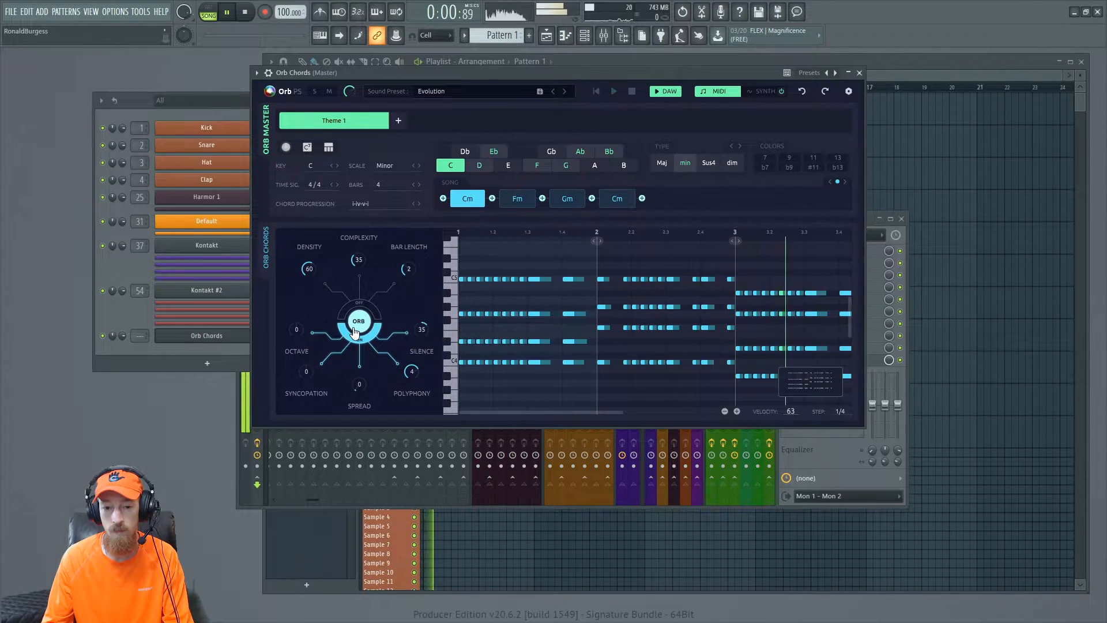
- Keep regenerating chord variations with the orb until one fits, then stop playback
click(357, 326)
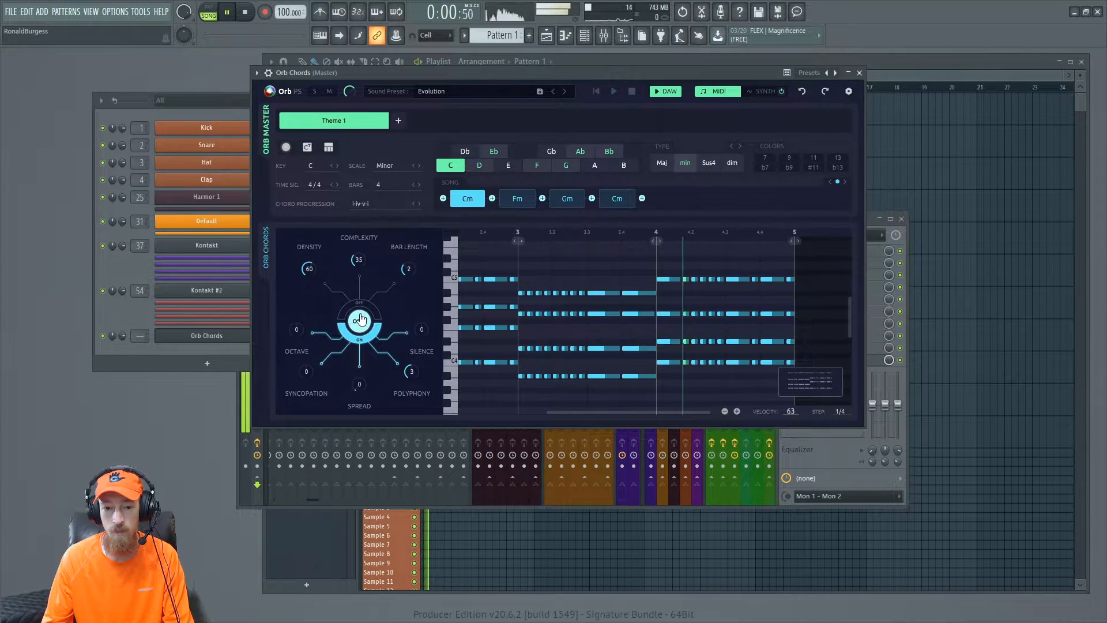
click(359, 322)
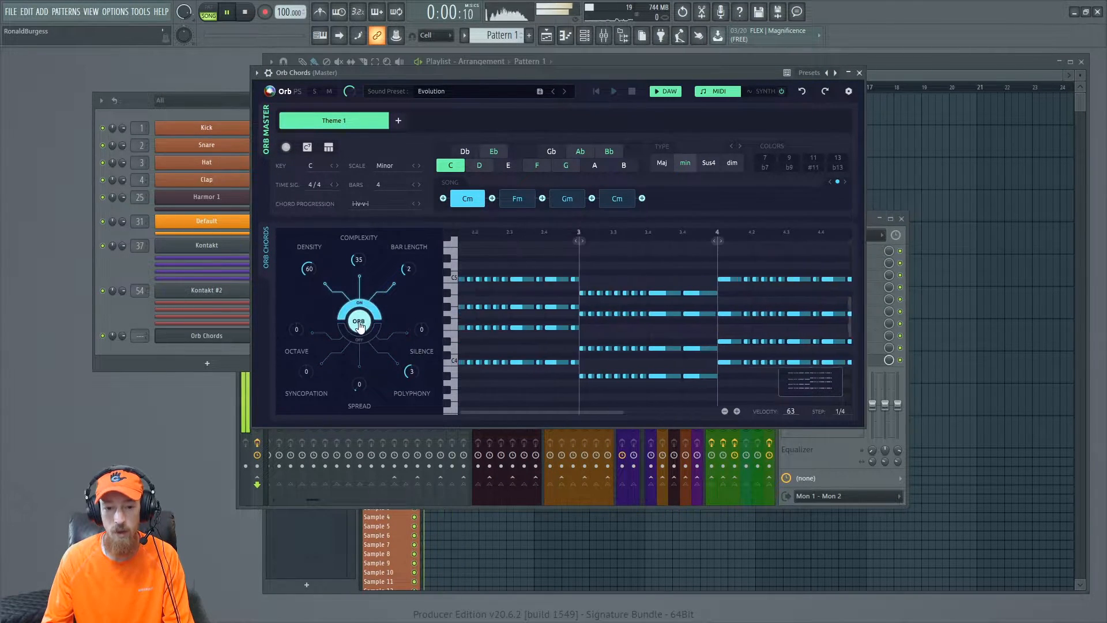
click(358, 325)
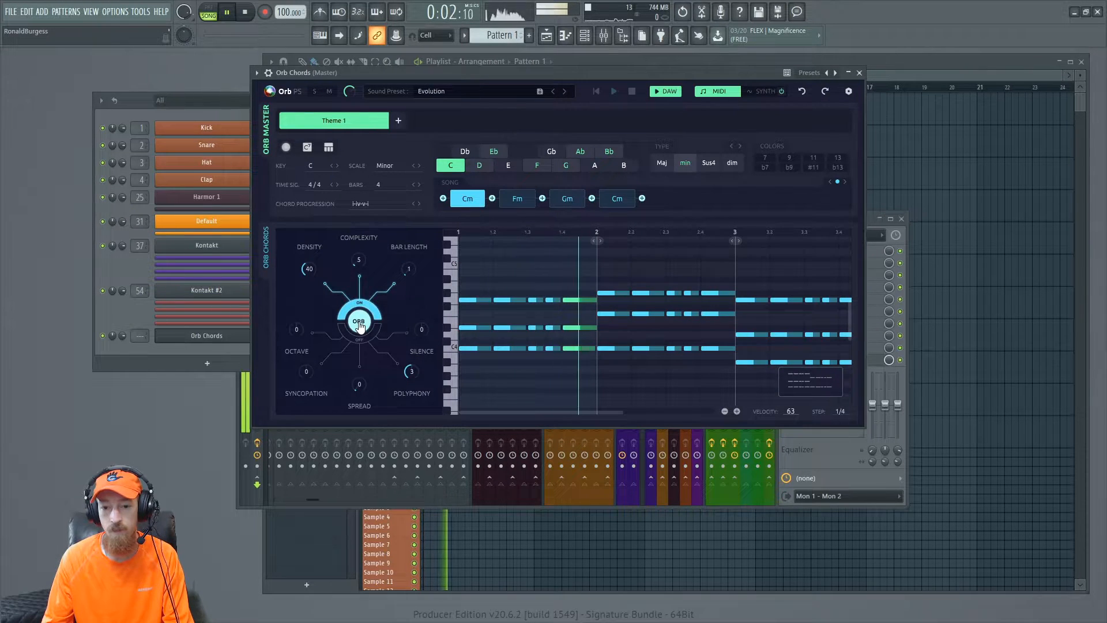
click(358, 324)
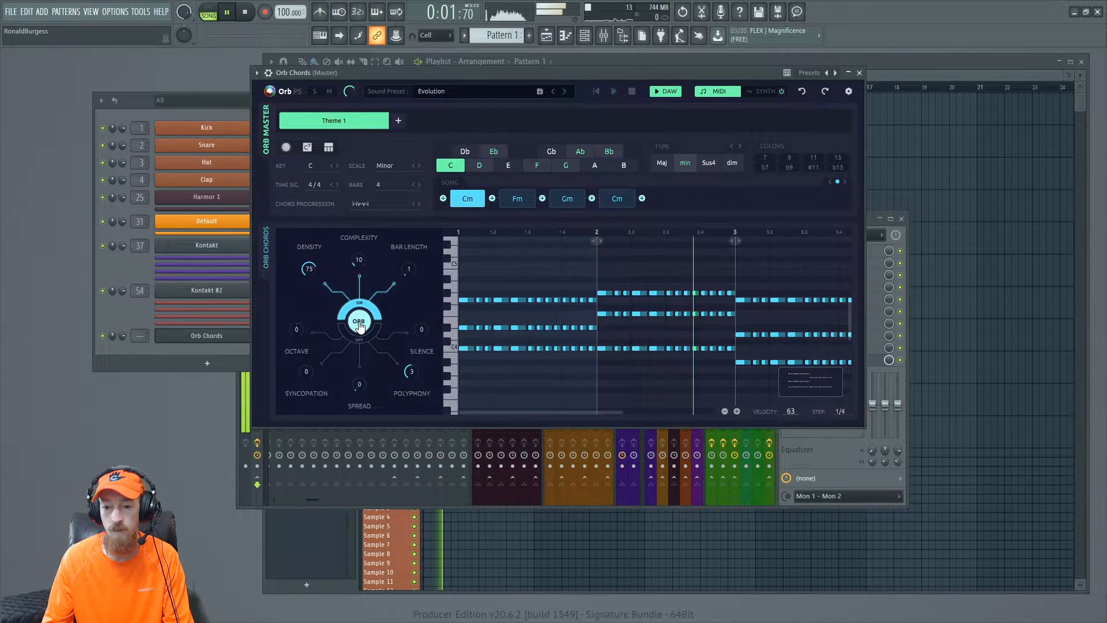
click(359, 324)
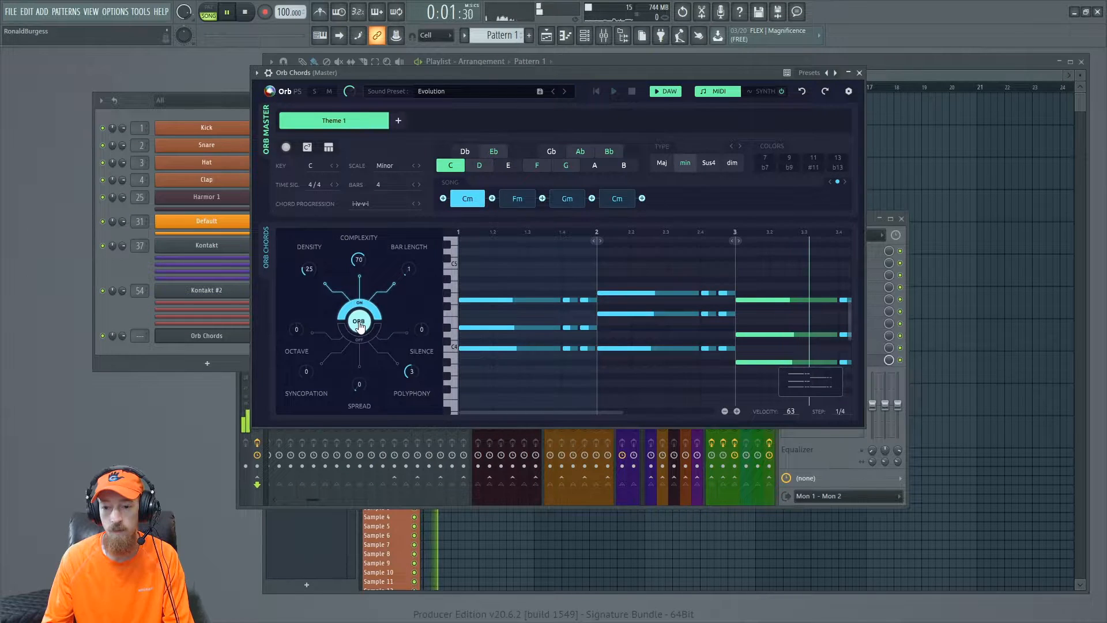
click(359, 325)
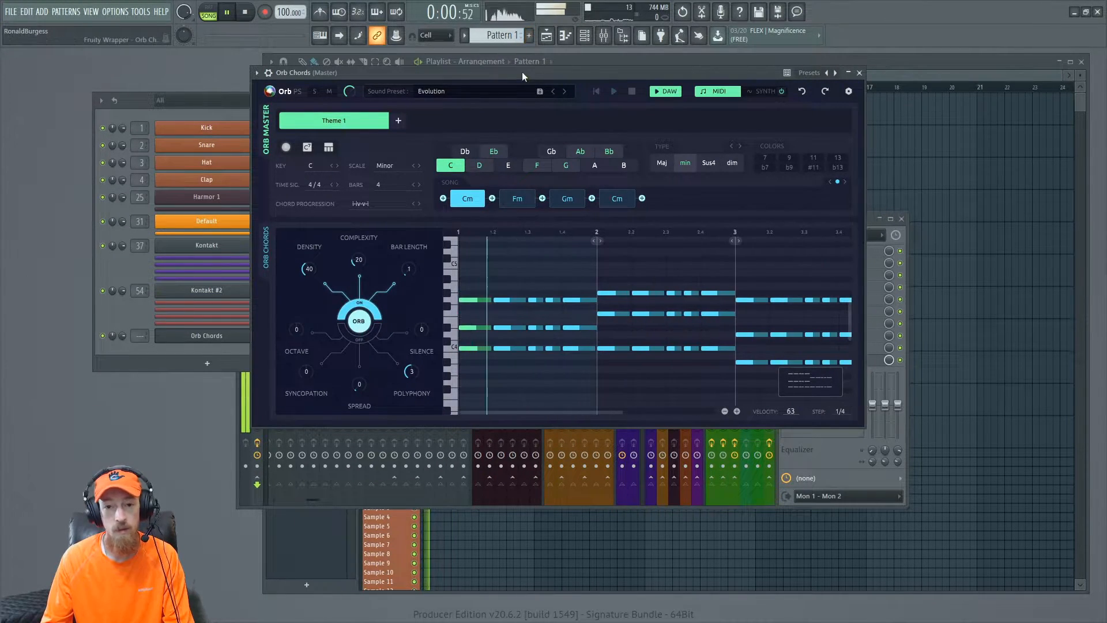
drag(522, 72, 516, 62)
key(space)
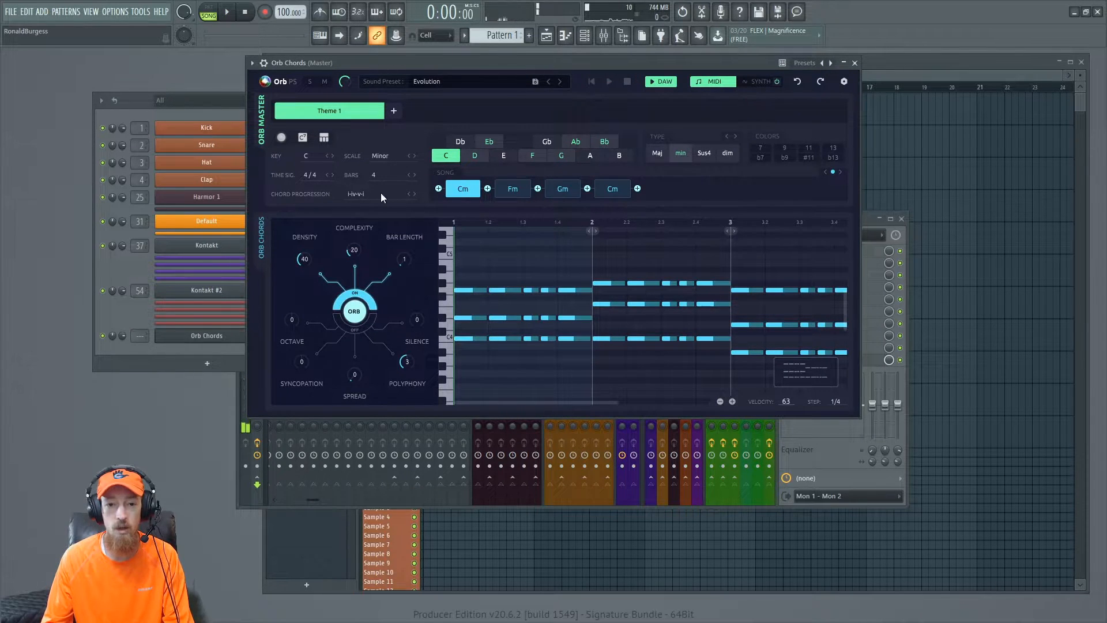
- Randomize the key and chord progression, then browse the chord progression categories and close the list
click(302, 139)
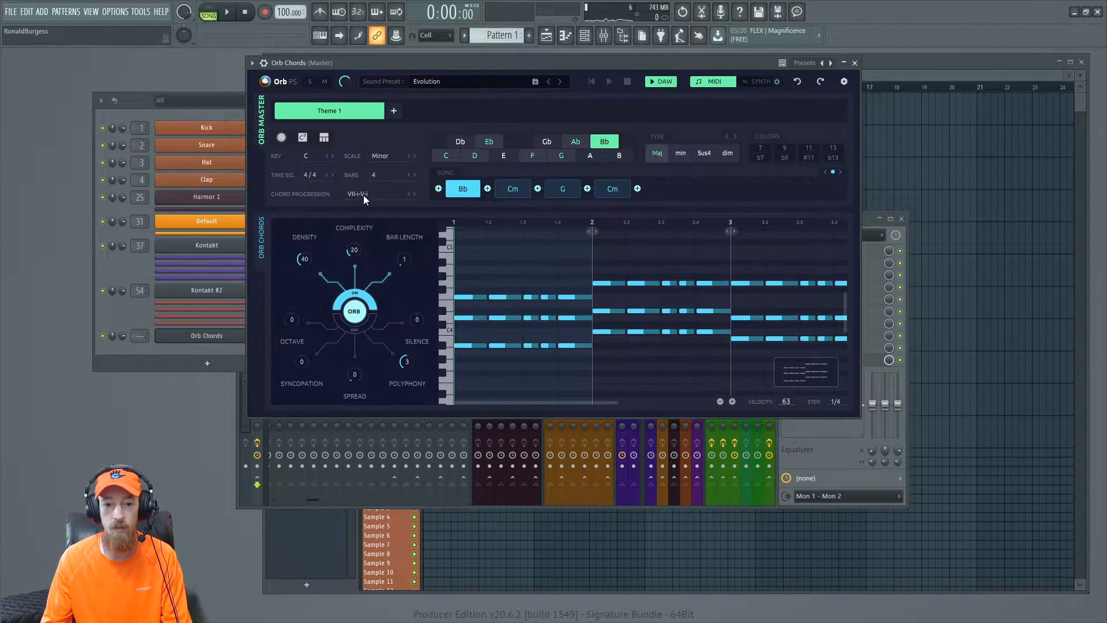
click(364, 195)
click(321, 116)
click(319, 136)
click(318, 155)
click(318, 176)
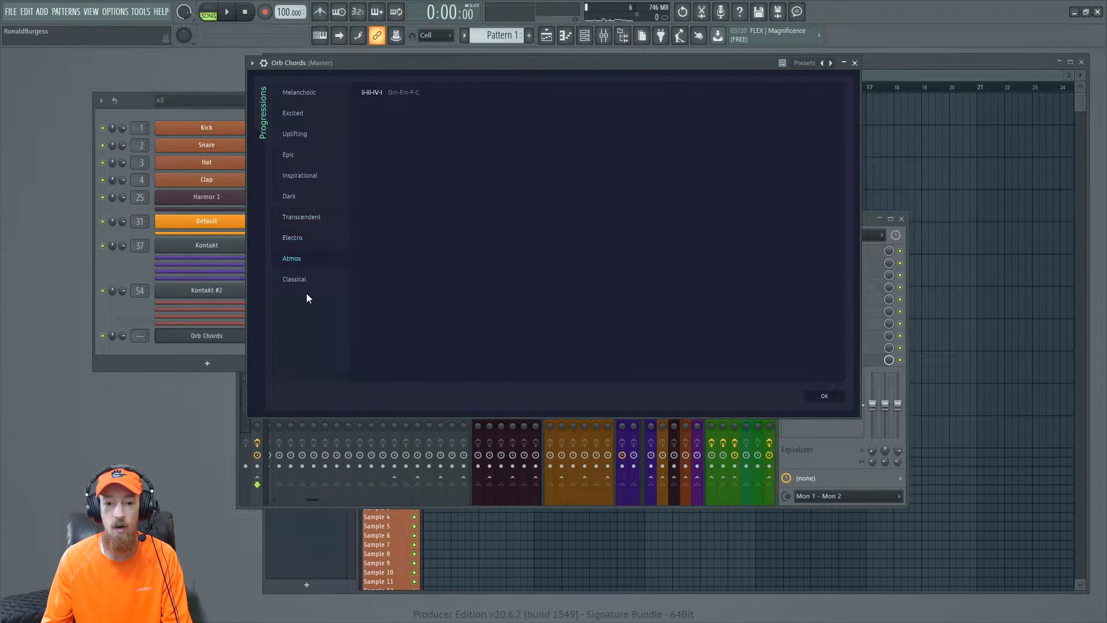
click(823, 398)
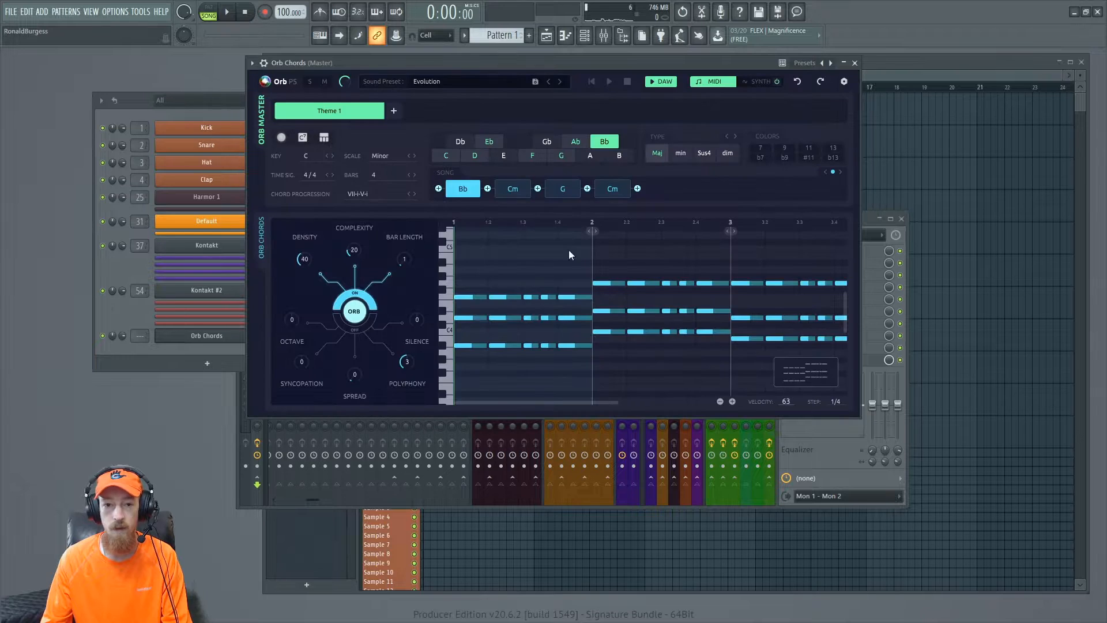
- Play back the new randomized chord progression
drag(506, 68, 502, 60)
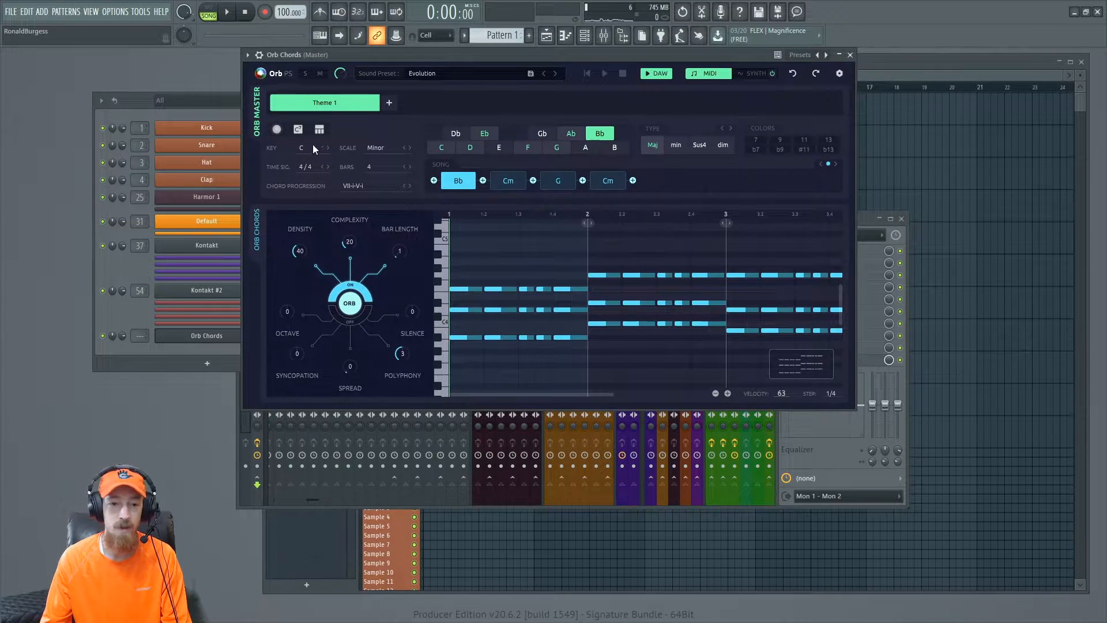
key(space)
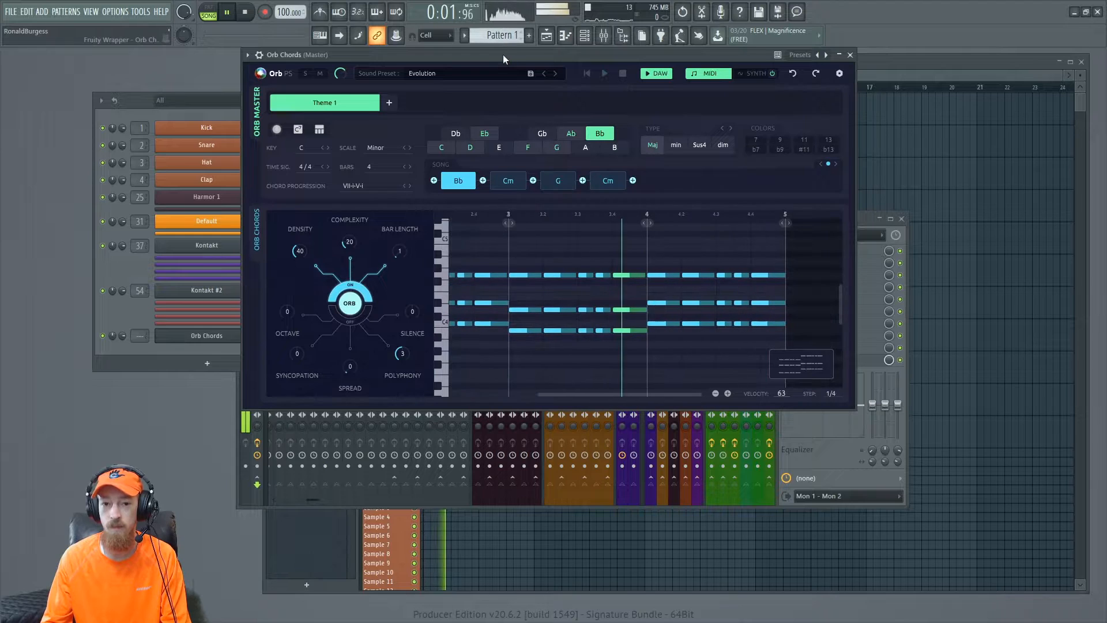
drag(503, 55, 498, 54)
key(space)
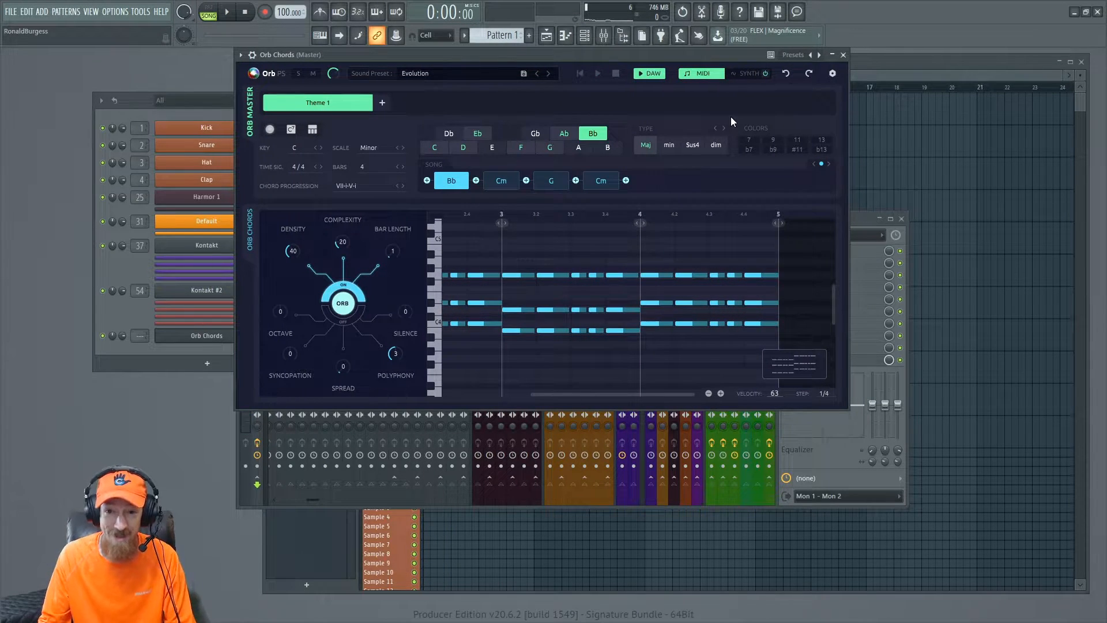
- Open the synth page and load the Classic sound preset from the Chords preset category
click(748, 73)
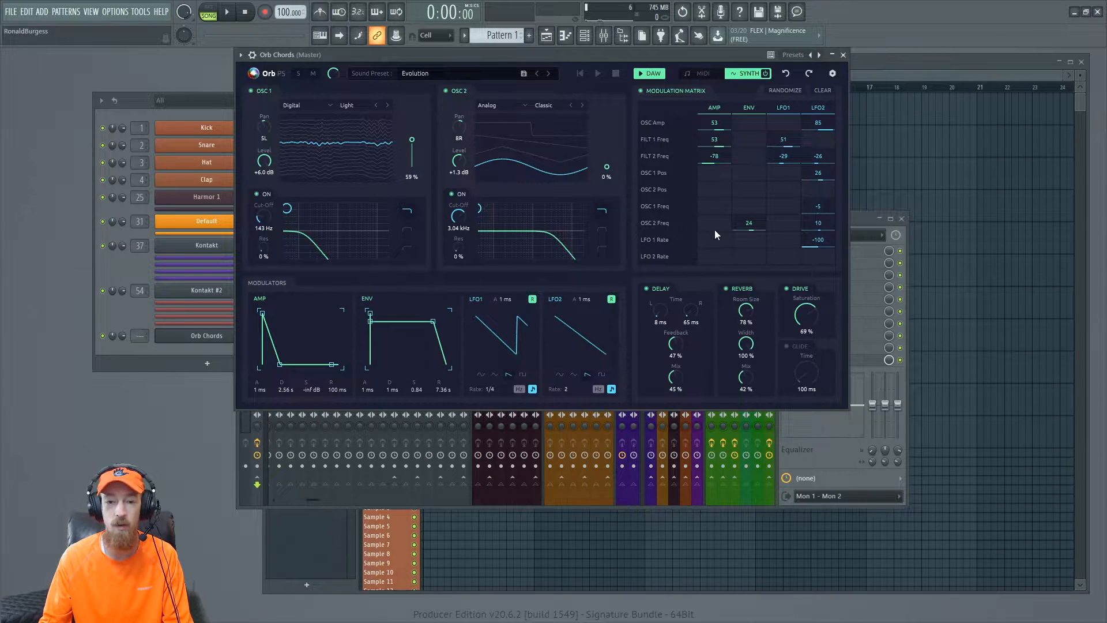
click(446, 80)
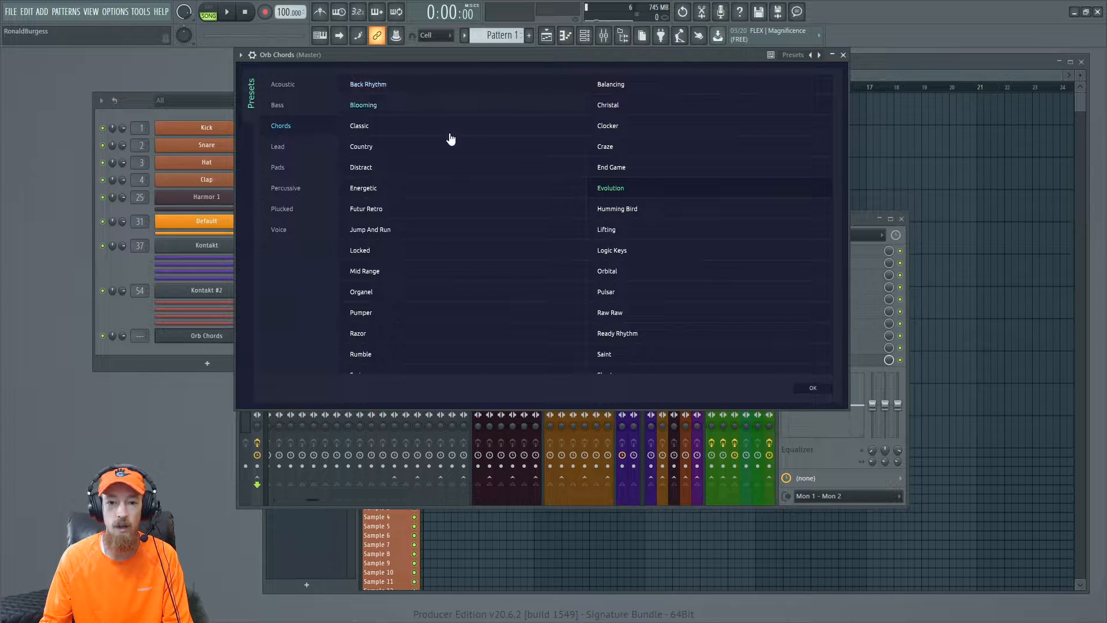
click(472, 132)
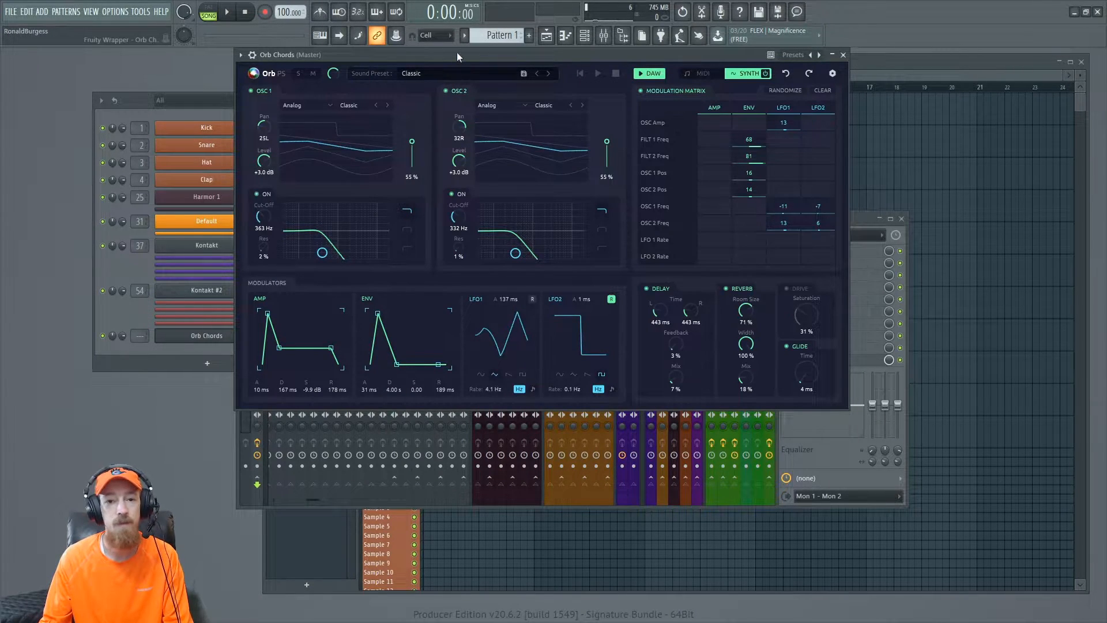
- Play the chords, step to the next sound preset Clocker, and return to the MIDI pattern view
key(space)
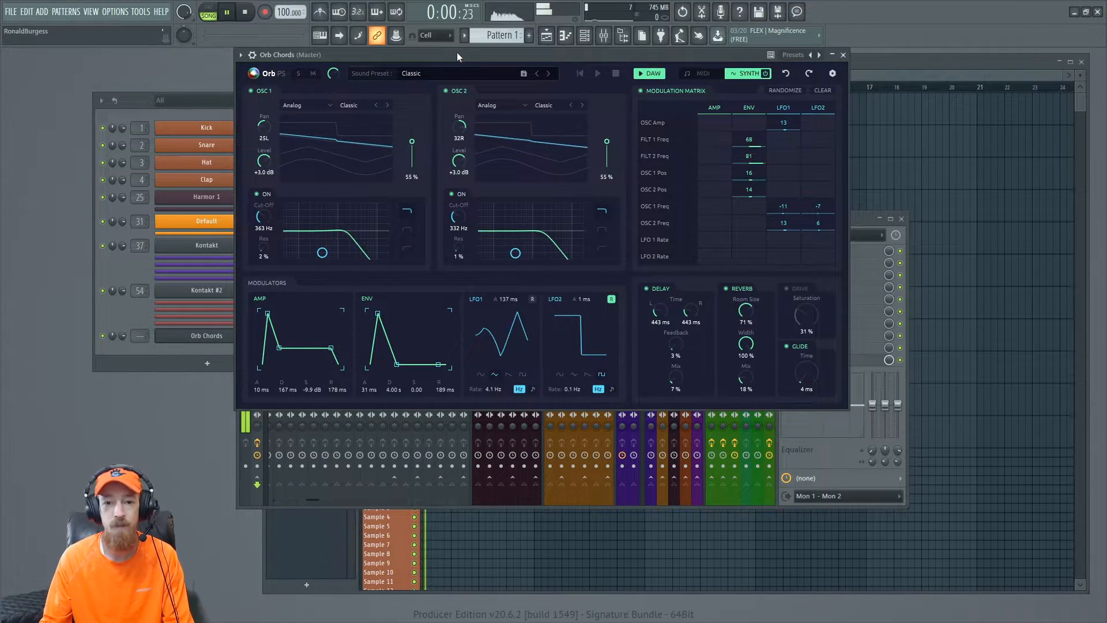
click(548, 75)
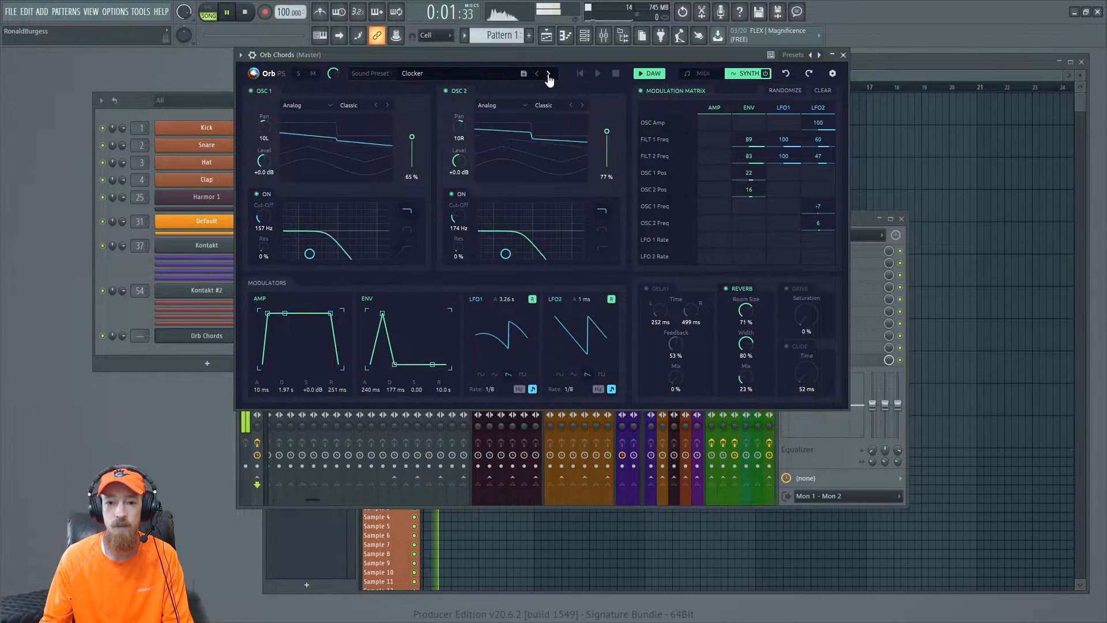
click(702, 73)
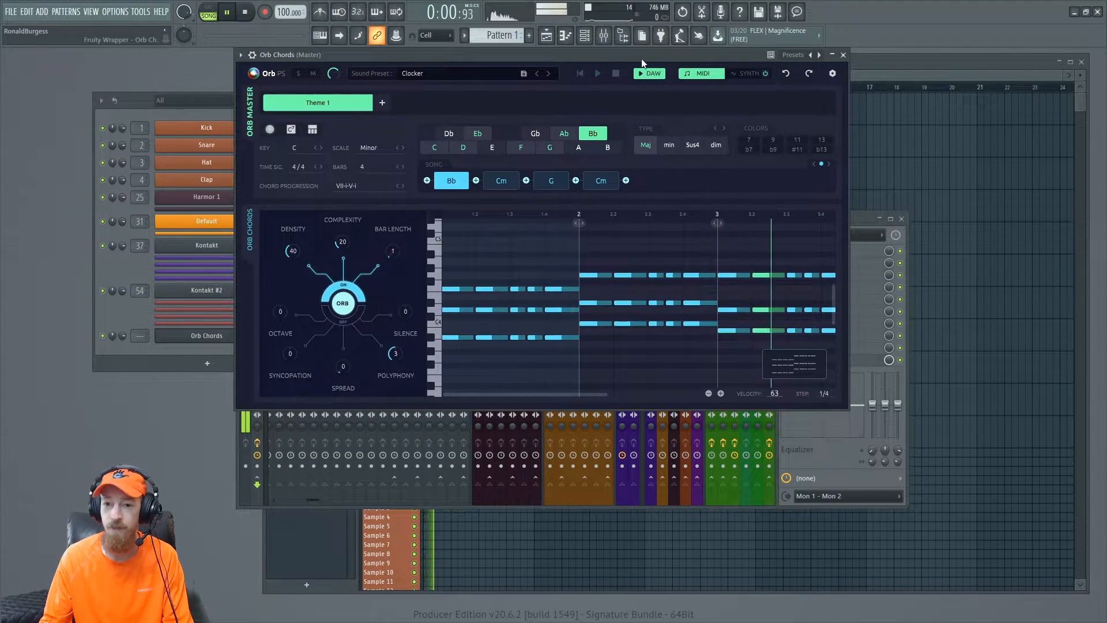
drag(641, 58, 640, 74)
- Stop playback and add an Orb Melody instrument to the channel rack by searching the plugin picker for orb
click(129, 314)
key(space)
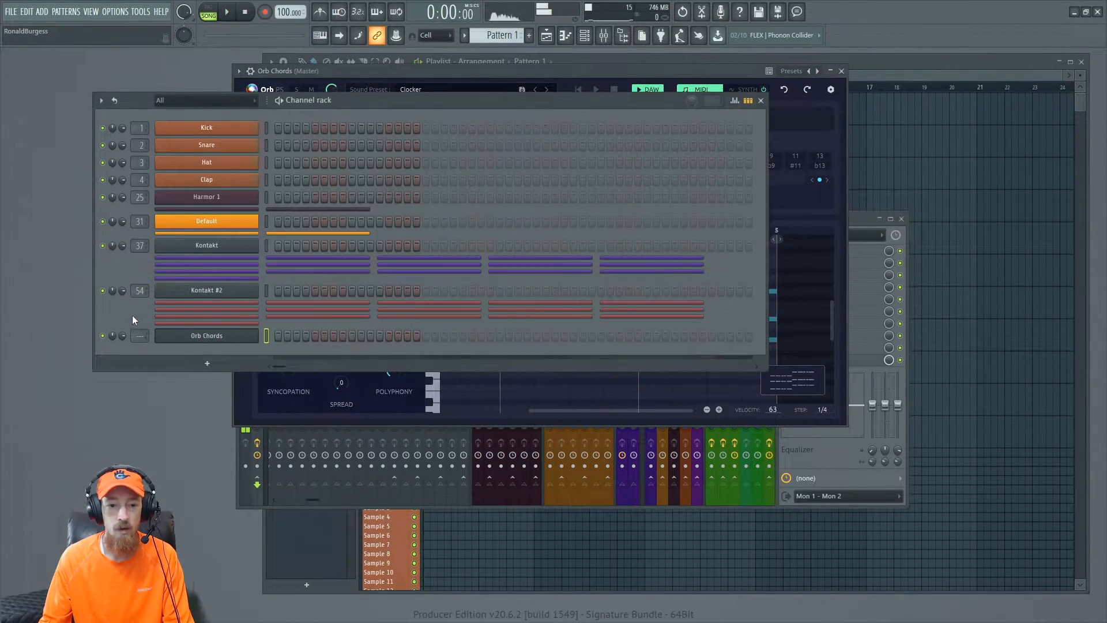
click(209, 339)
click(208, 362)
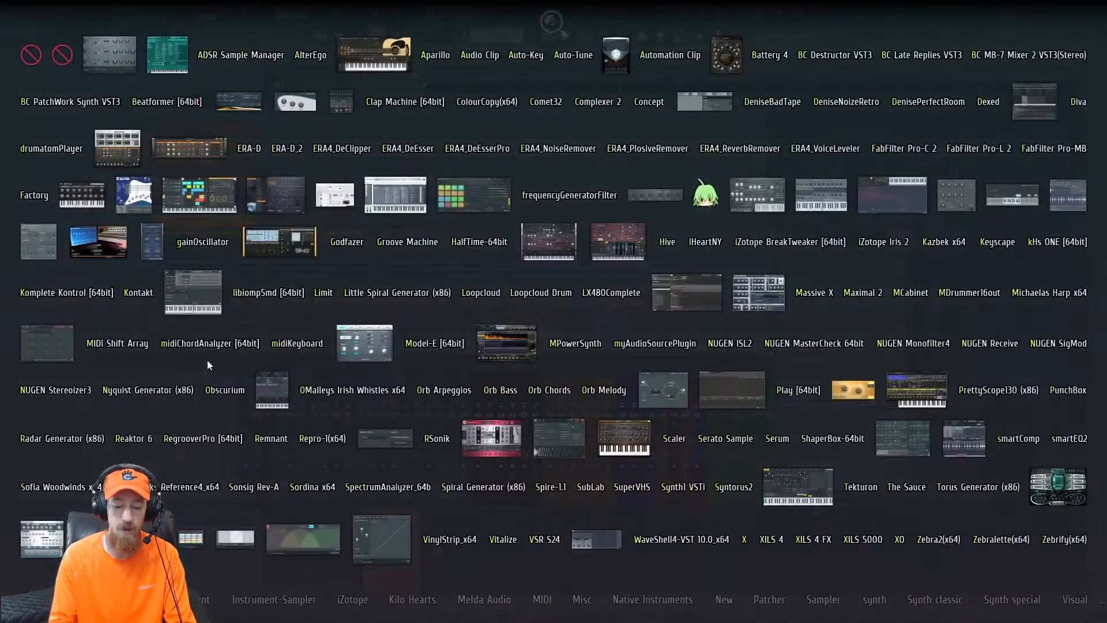
text(orb)
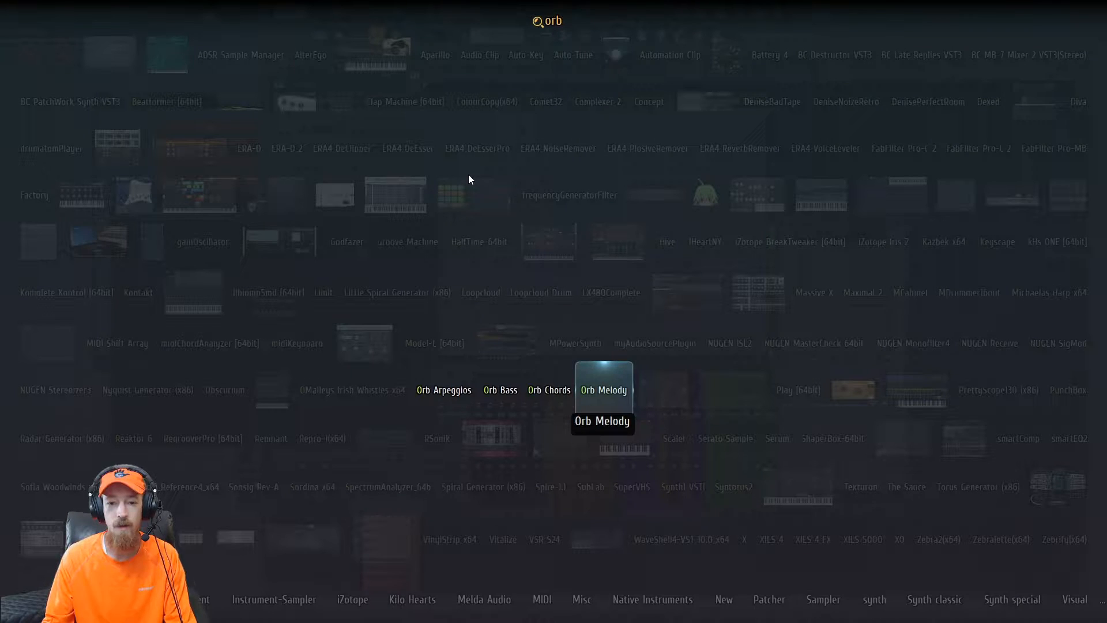
key(Return)
- Play the Orb Melody pattern, stop it, and regenerate the melody with the orb
drag(477, 208, 582, 129)
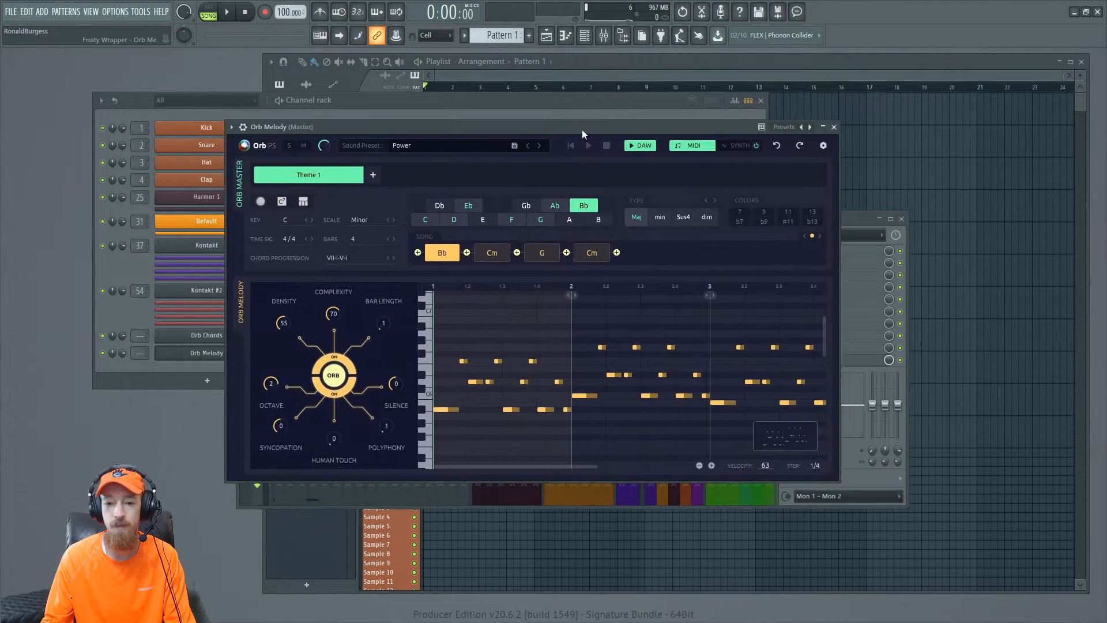
key(space)
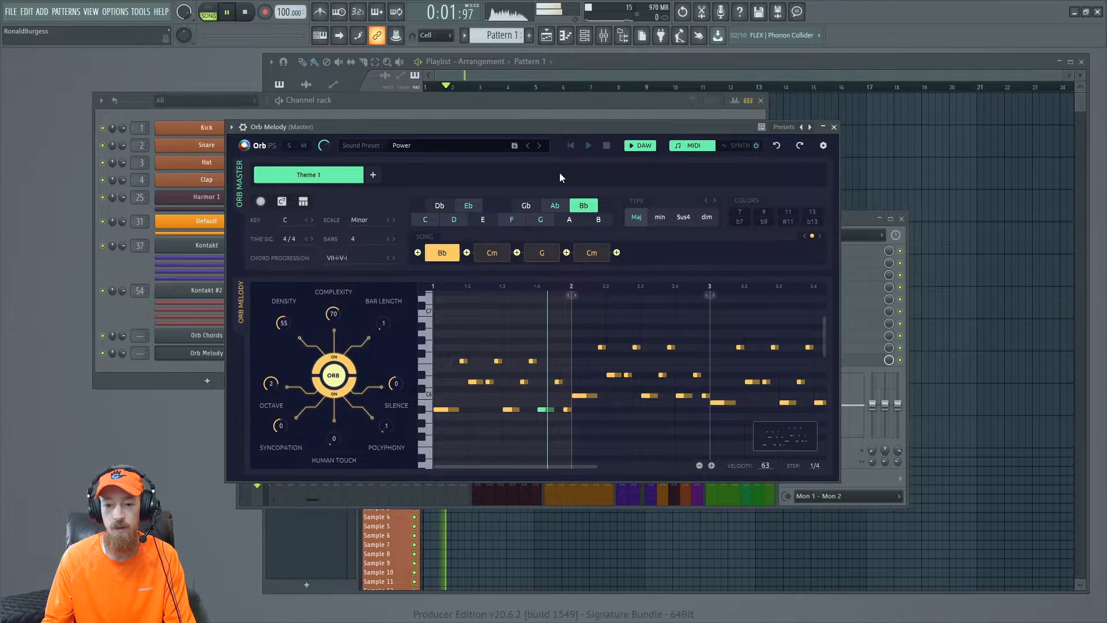
drag(576, 122, 583, 111)
key(space)
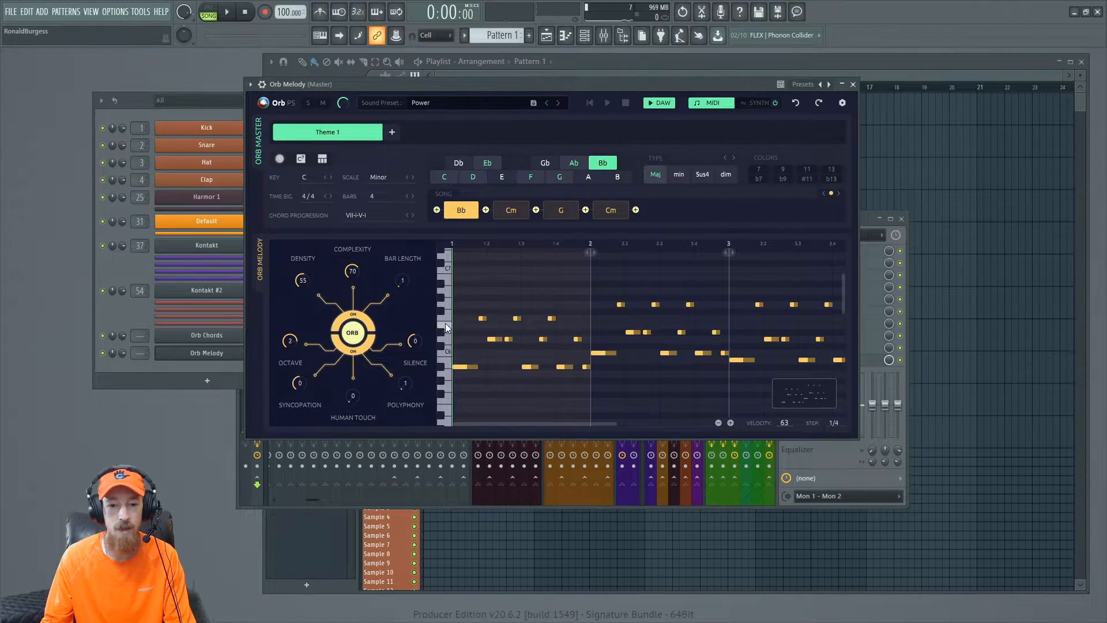
click(352, 332)
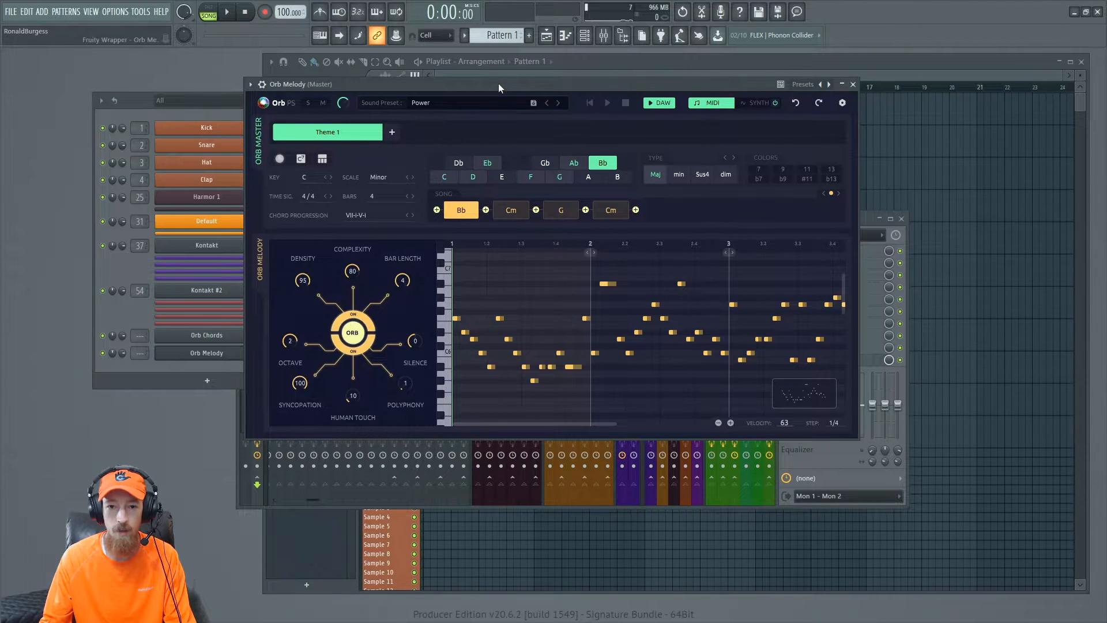
drag(498, 84, 493, 75)
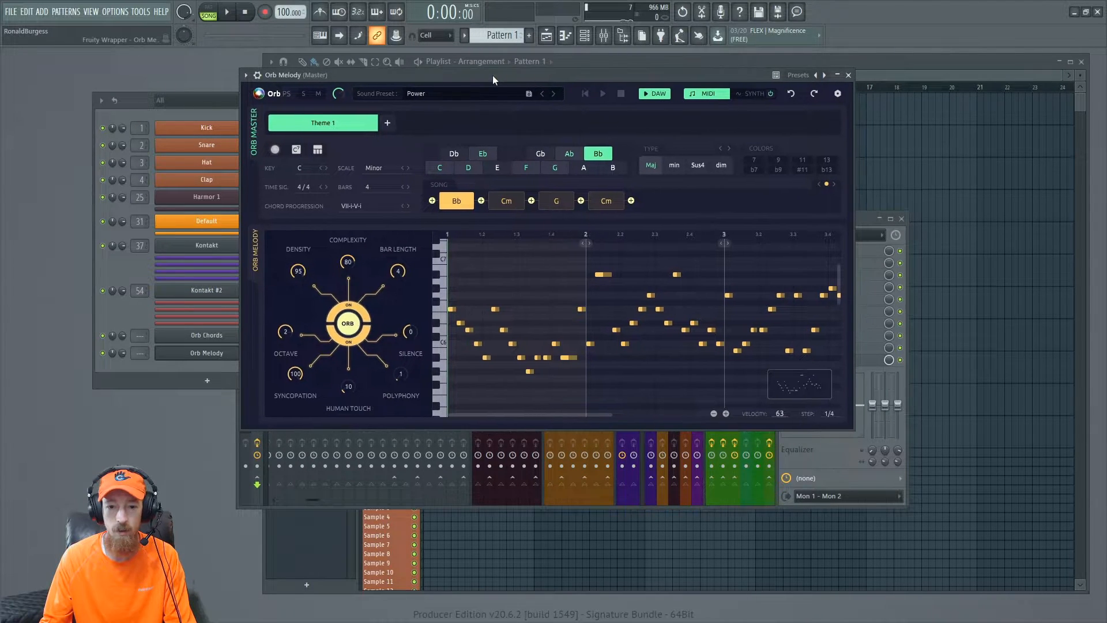
- Keep regenerating melody variations with the orb during playback, then stop playback
click(348, 324)
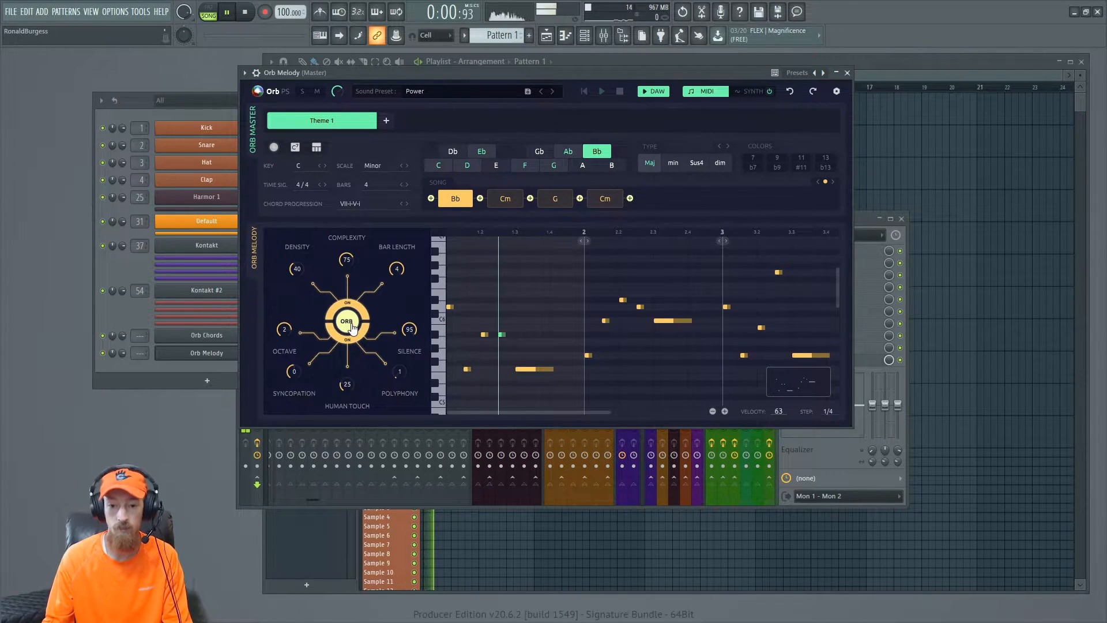
click(351, 325)
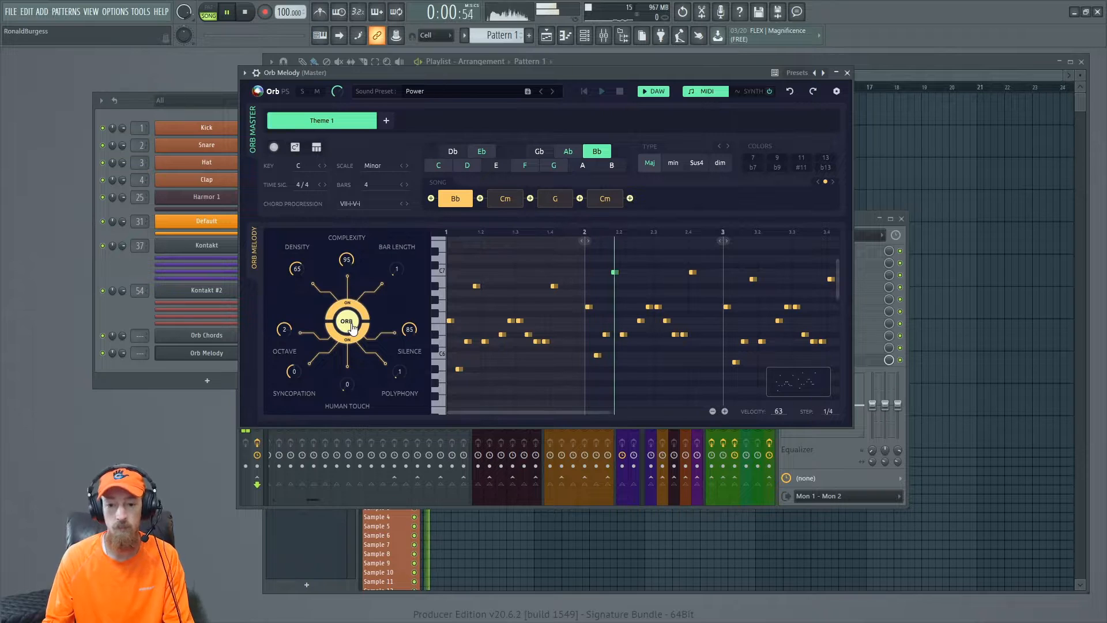
click(351, 326)
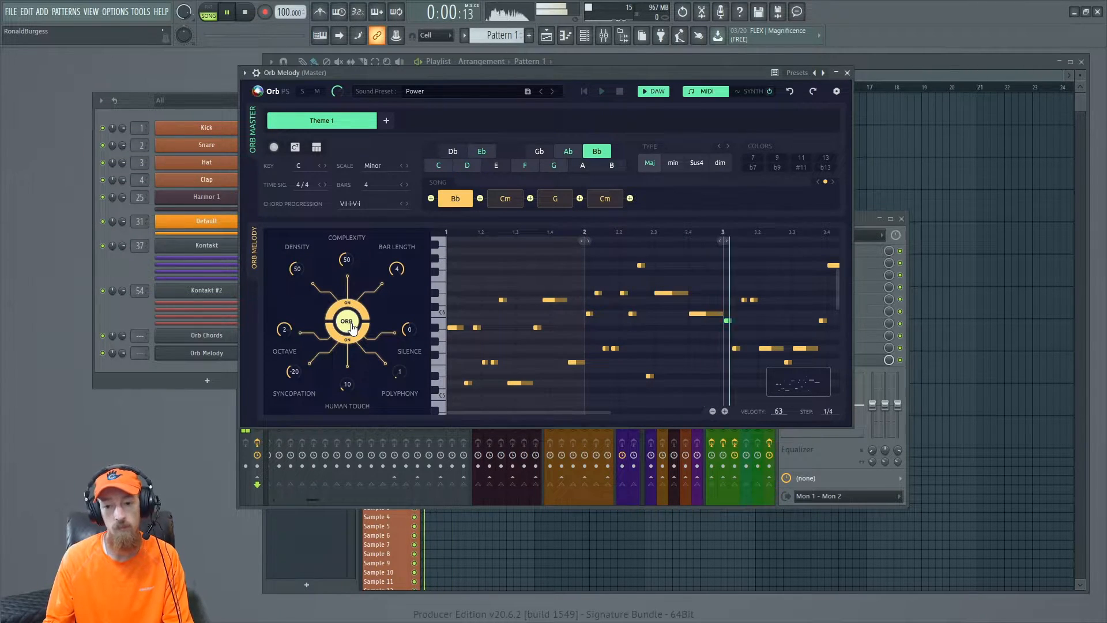
click(352, 328)
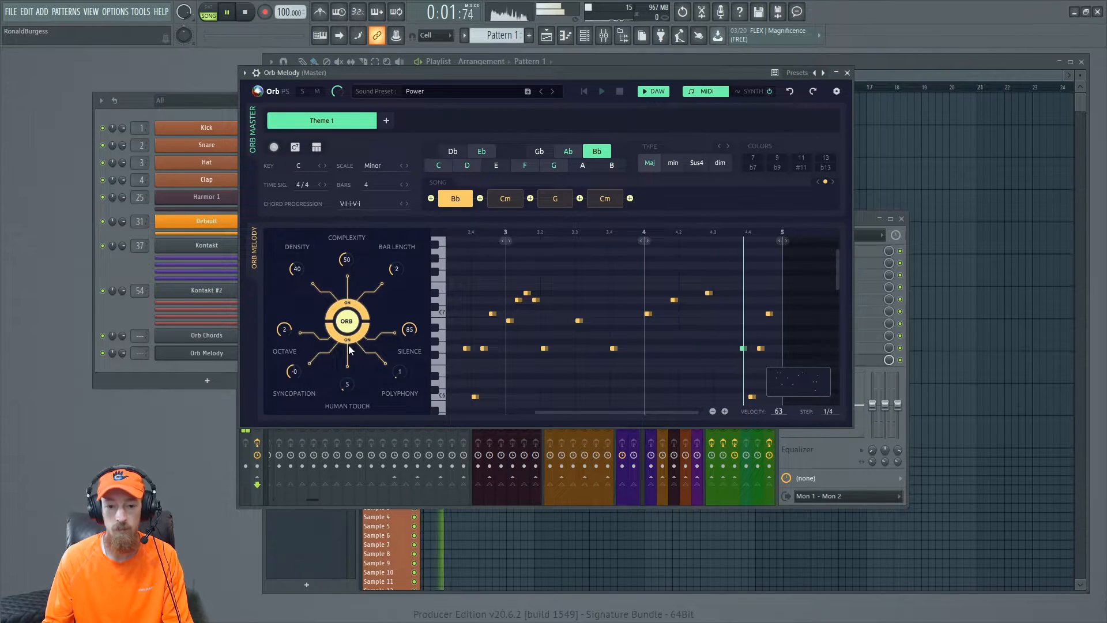
click(352, 332)
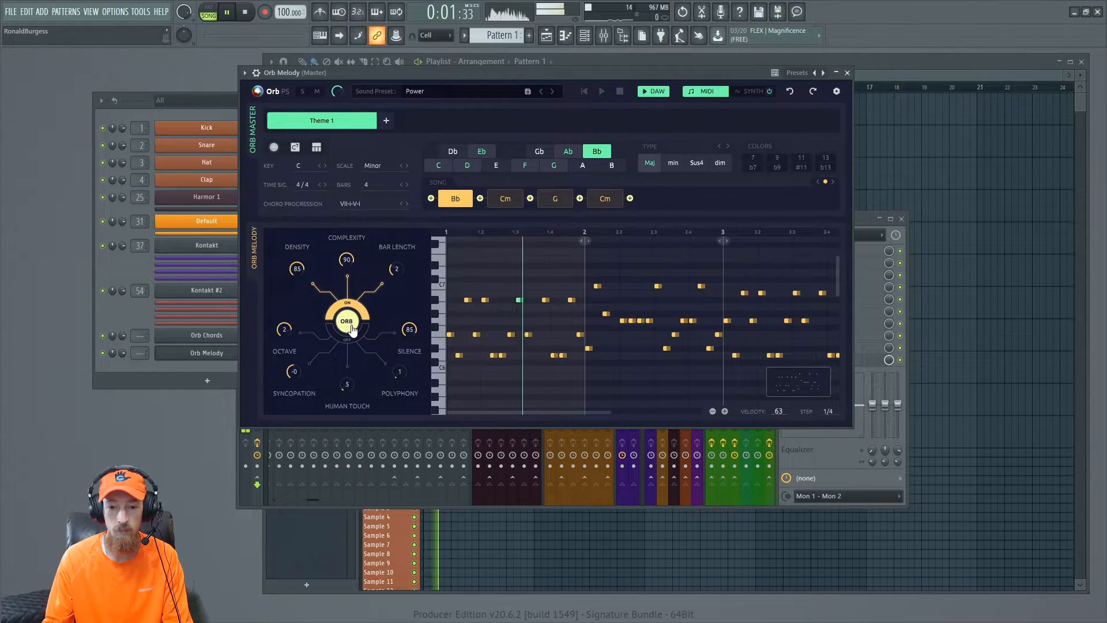
click(353, 329)
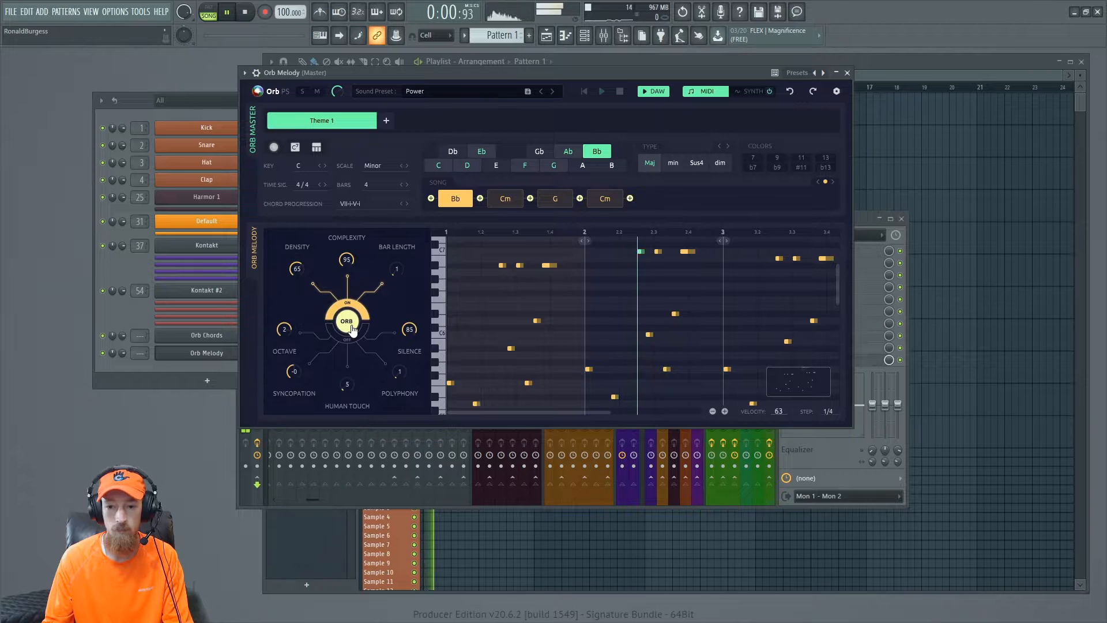
click(353, 330)
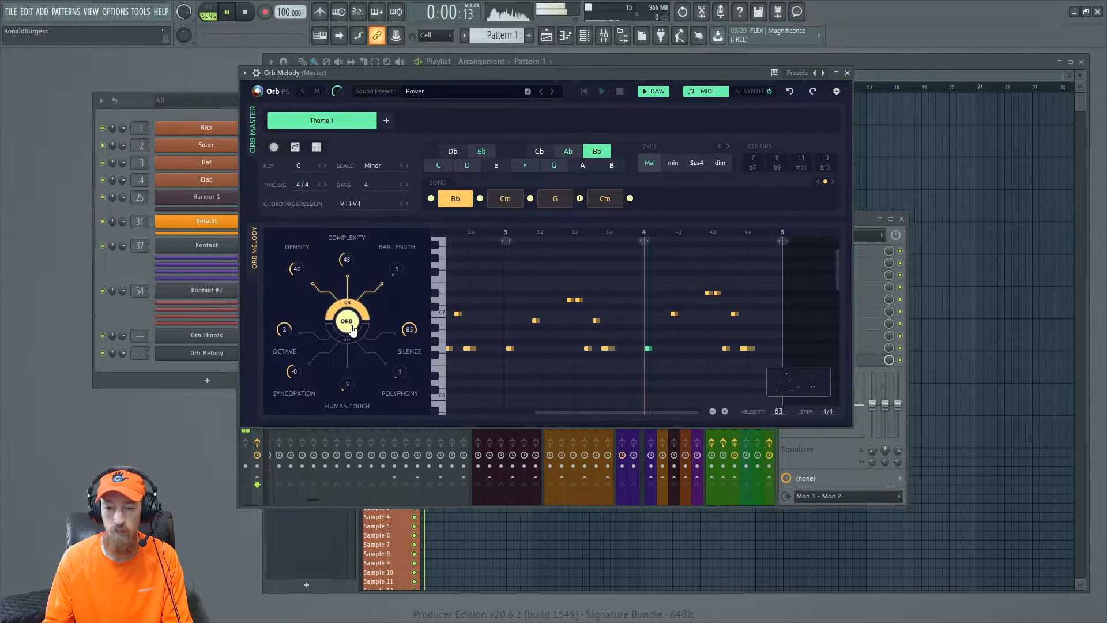
click(352, 329)
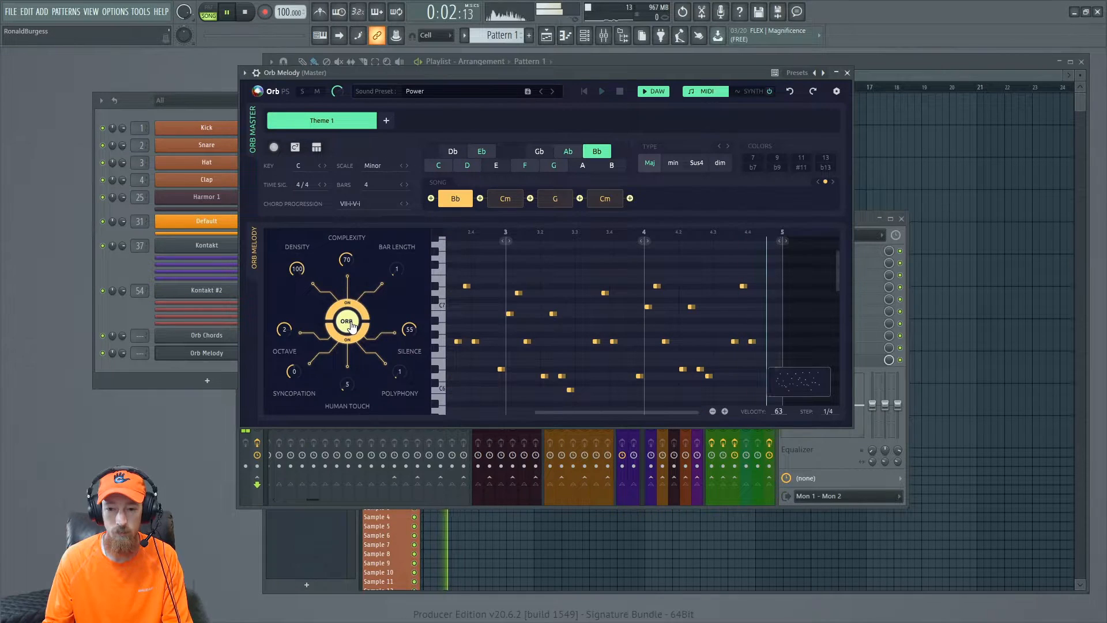
click(351, 326)
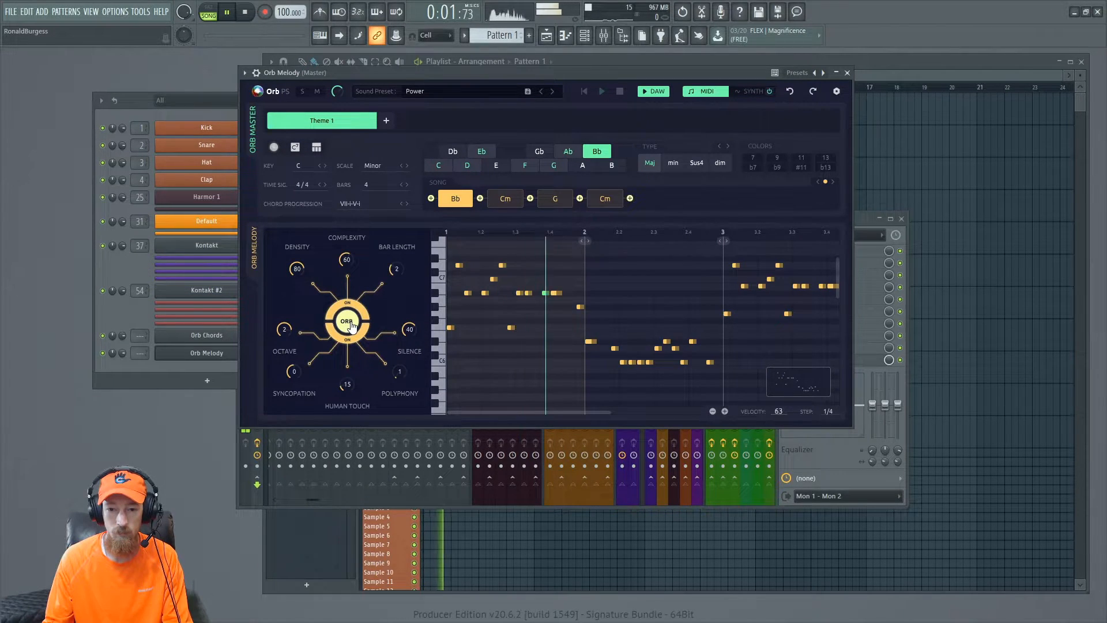
click(351, 326)
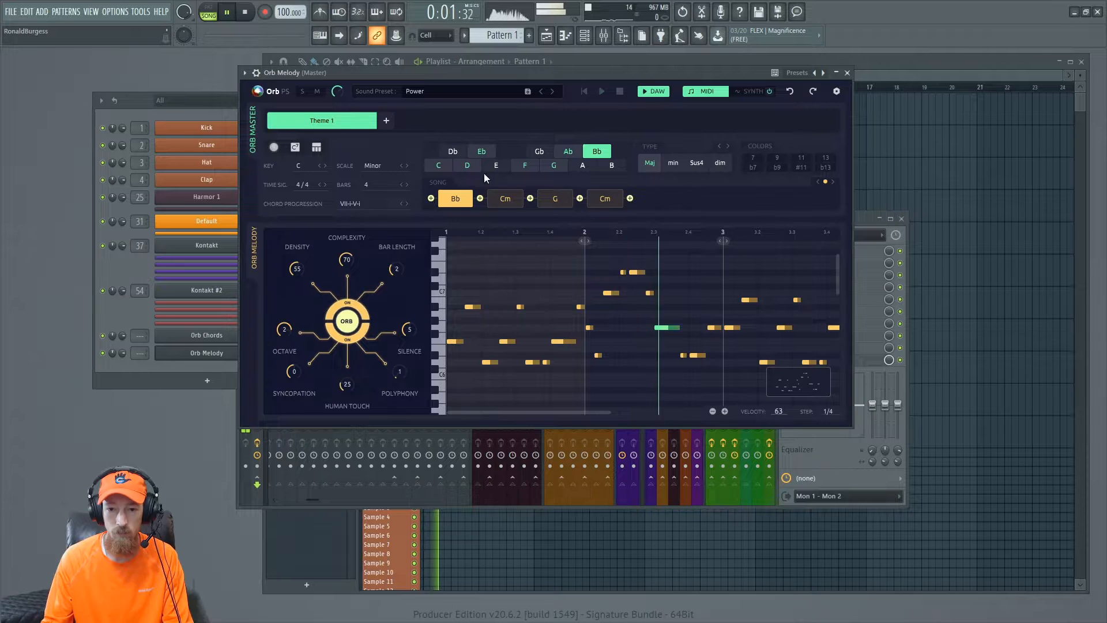
drag(534, 71, 517, 75)
key(space)
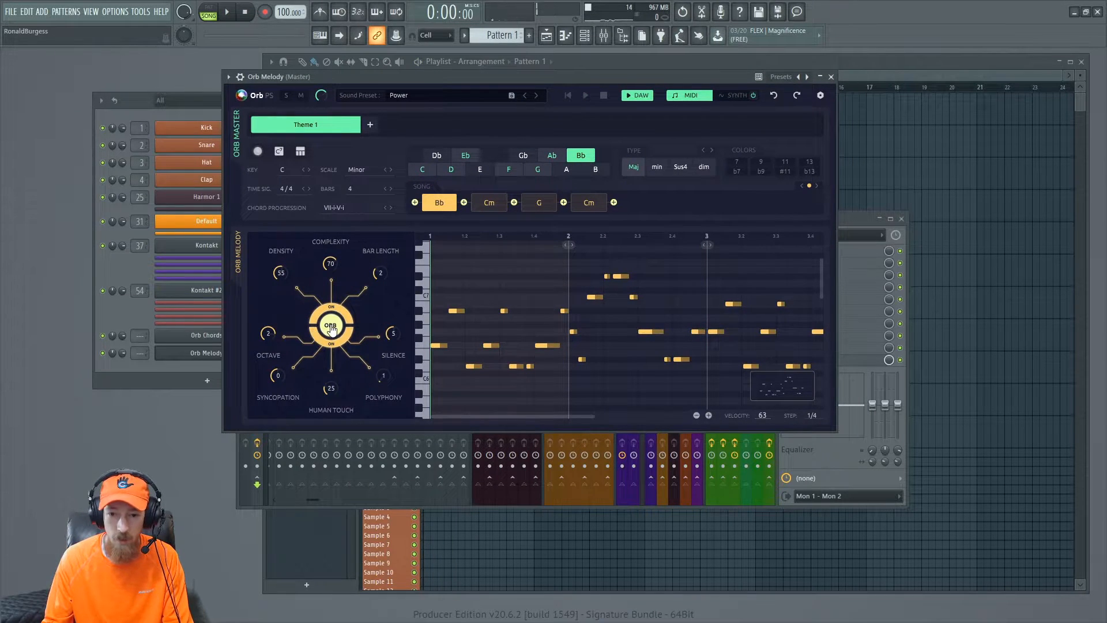
- Regenerate the melody with the orb, start playback, and regenerate it again
click(331, 328)
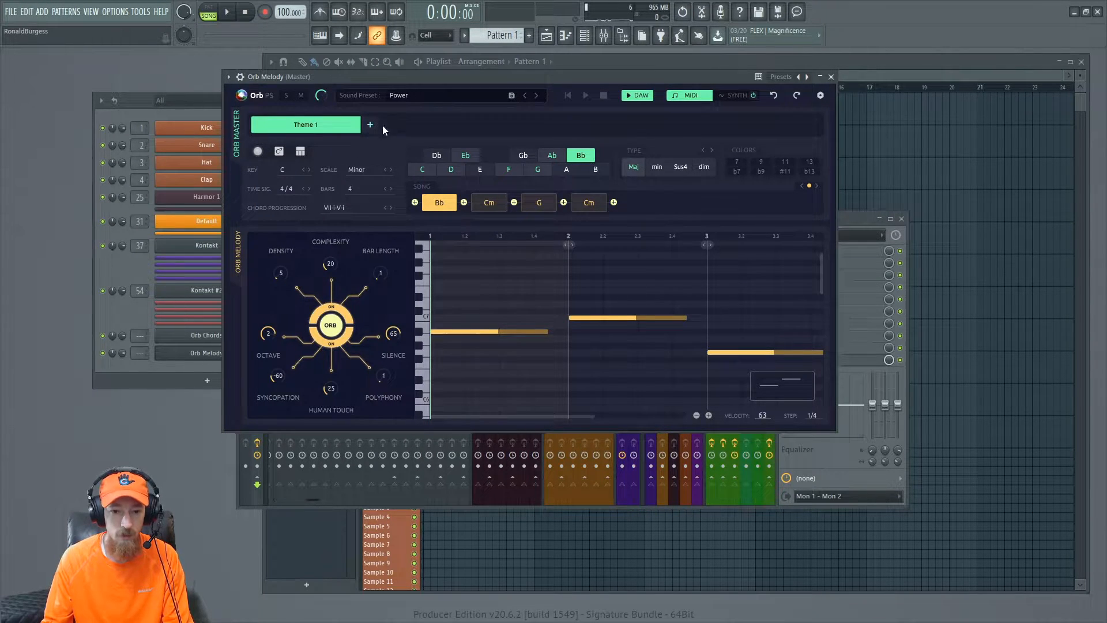
key(space)
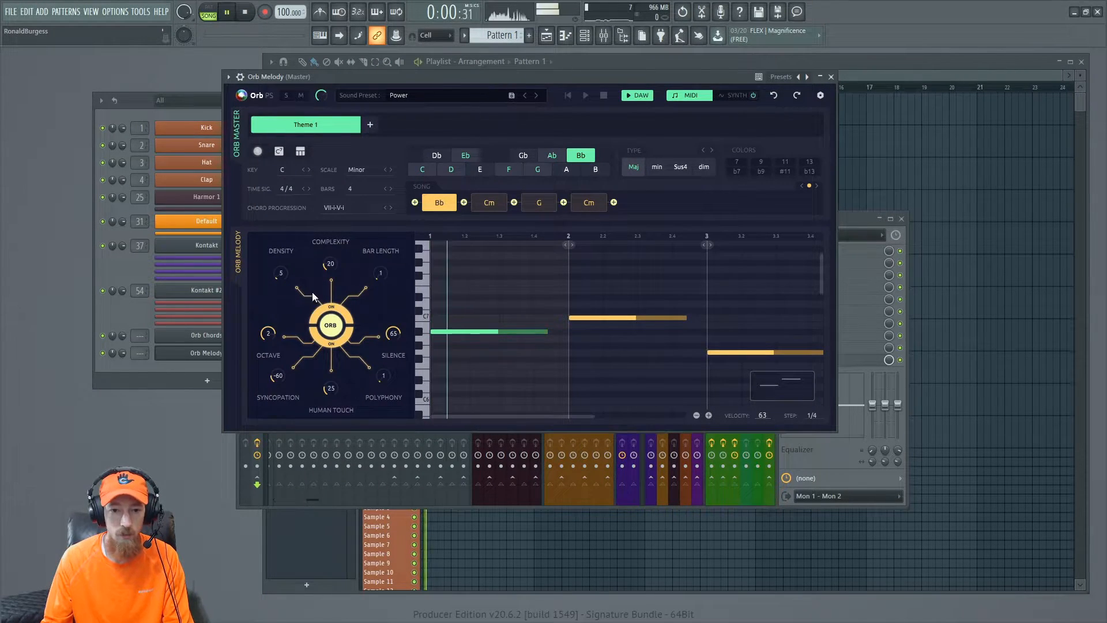
click(335, 328)
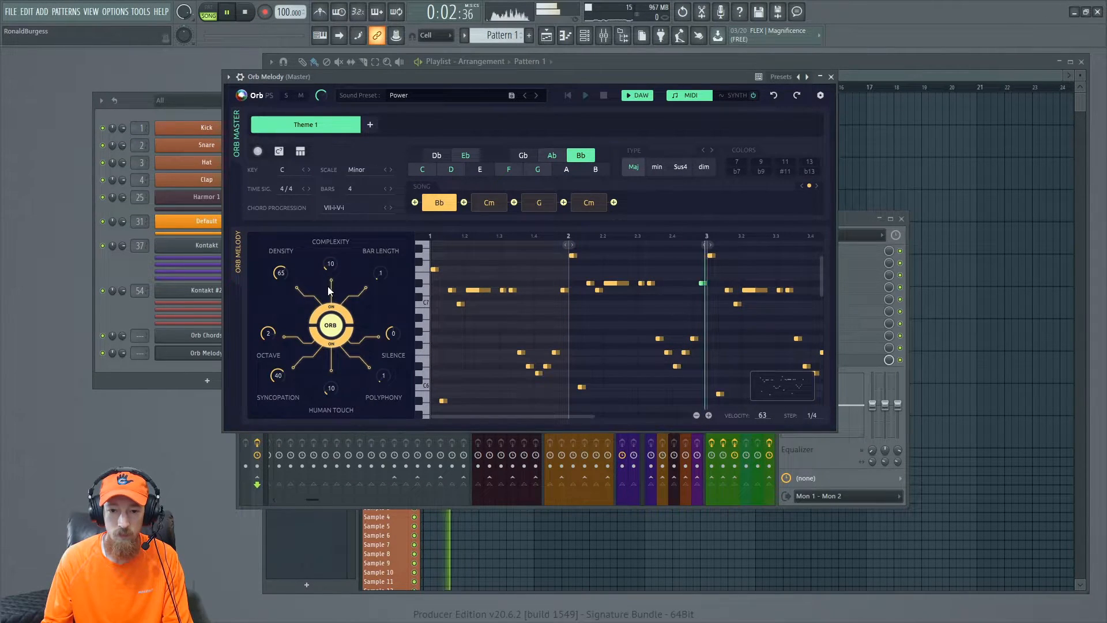
- Set the melody complexity to 25, density to 45 and syncopation to -60, then stop playback
mouse_move(331, 266)
mouse_down()
mouse_move(331, 280)
mouse_move(331, 247)
mouse_up()
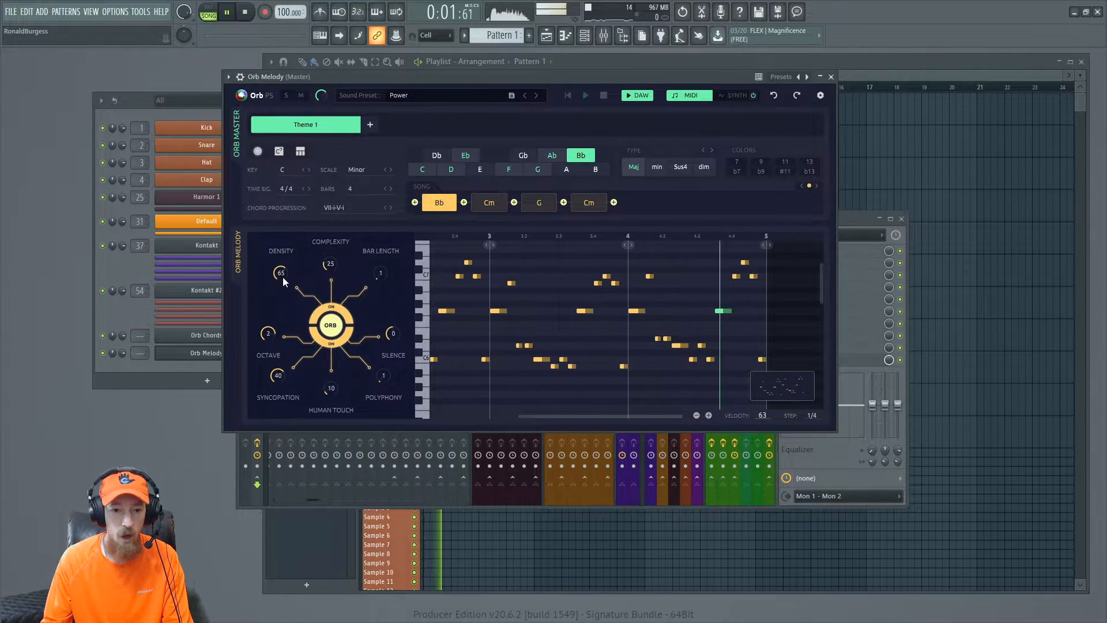
mouse_move(281, 274)
mouse_down()
mouse_move(282, 309)
mouse_move(281, 256)
mouse_up()
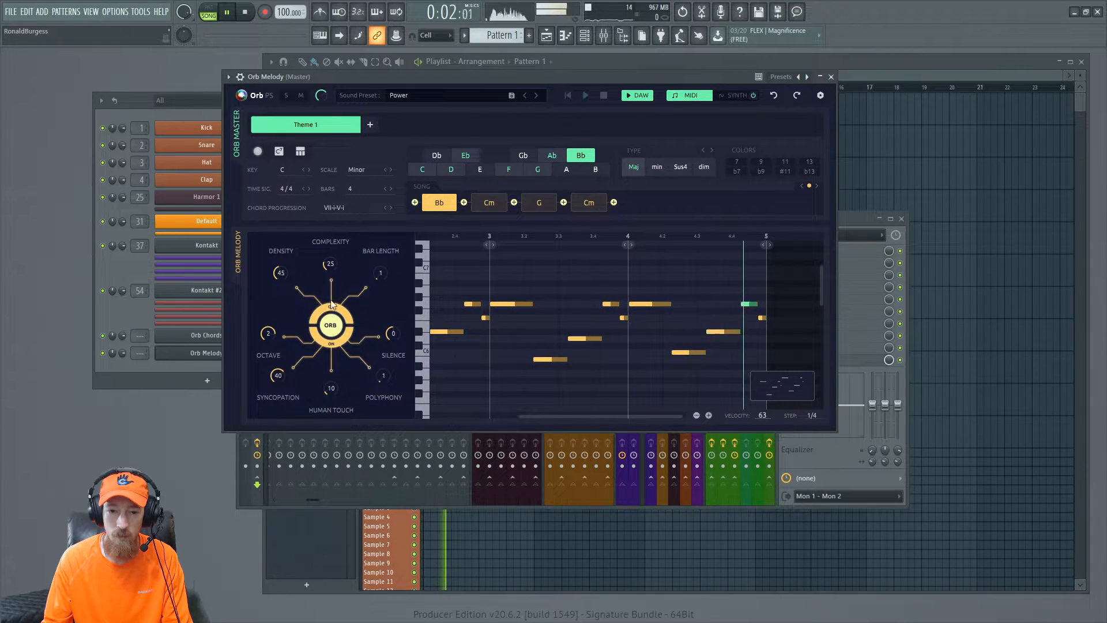
drag(280, 377, 276, 430)
drag(282, 378, 279, 361)
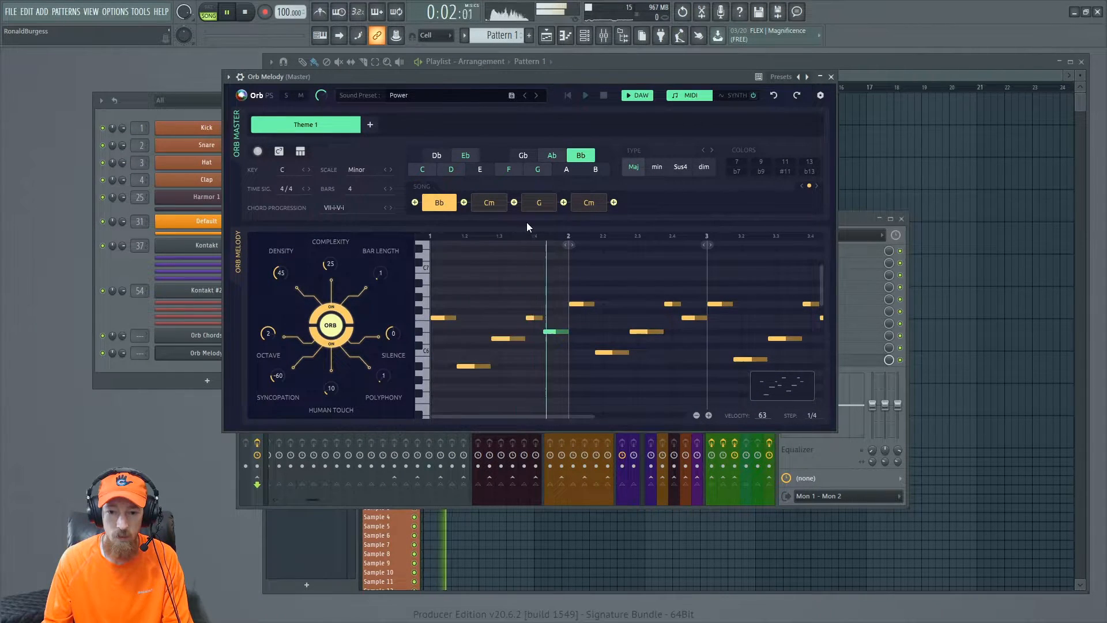
drag(566, 80, 564, 71)
key(space)
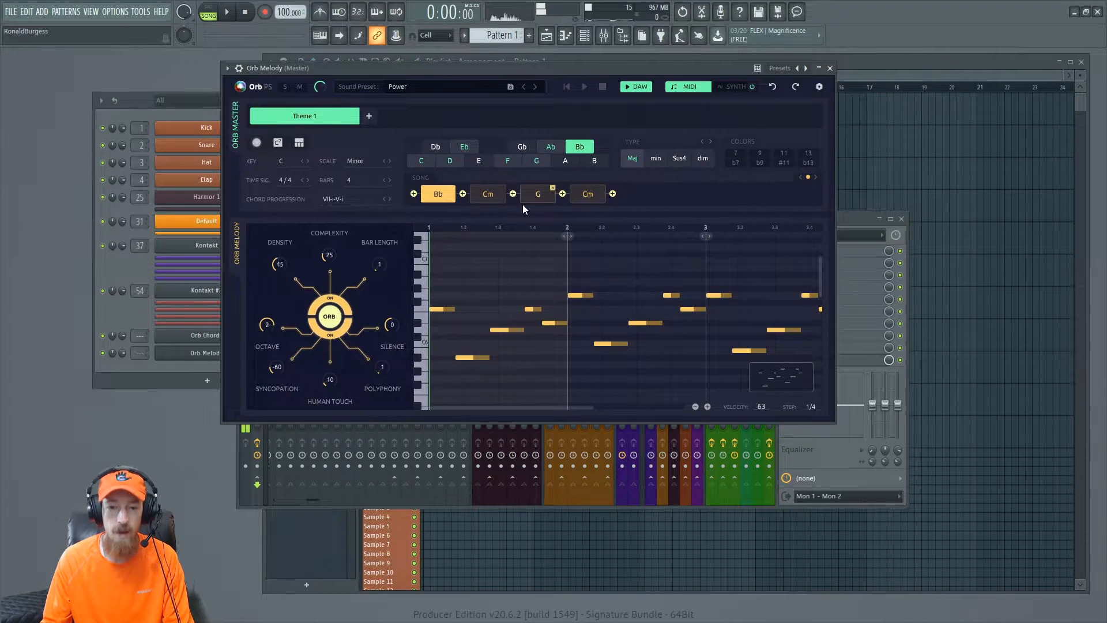
- Open the Orb Chords plugin window again and add a second theme
click(187, 340)
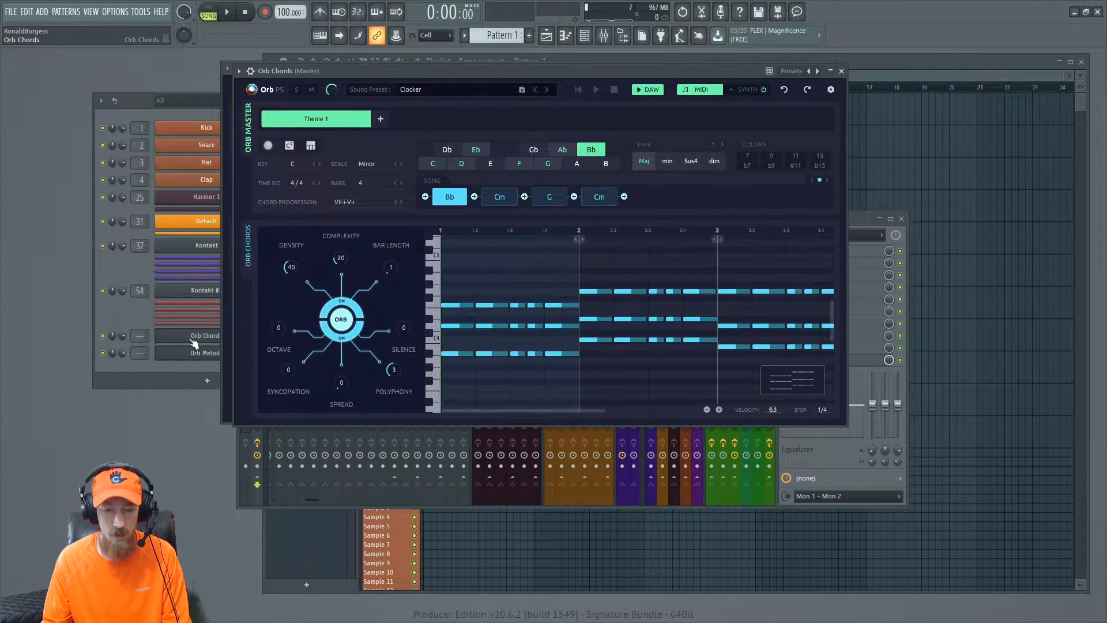
drag(467, 70, 654, 77)
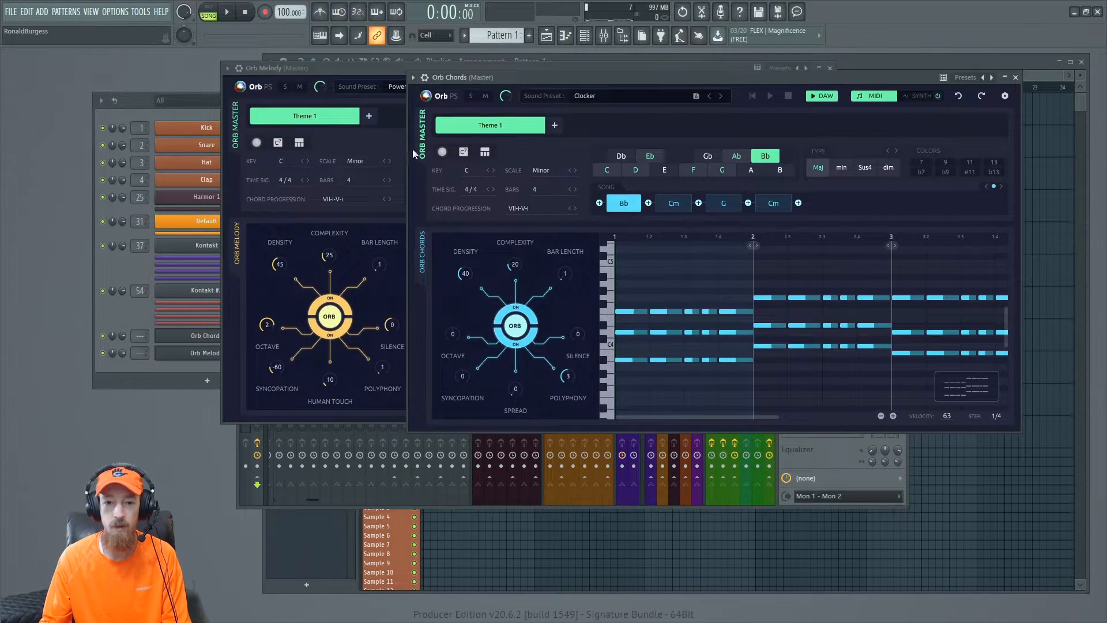
click(554, 126)
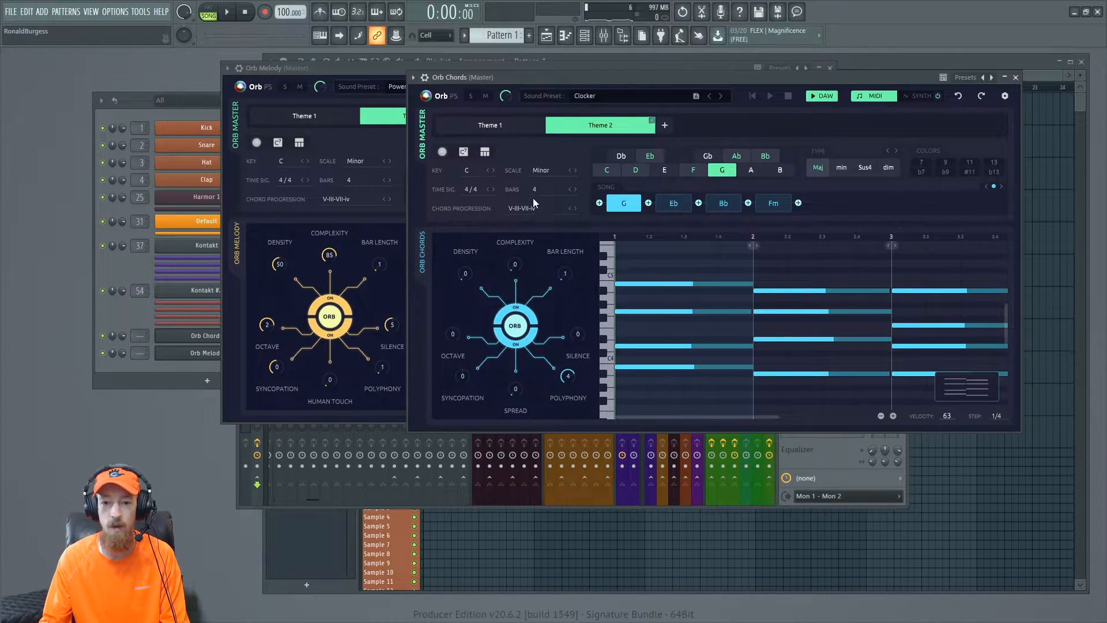
- Sync Orb Chords' Theme 2 to the master Cm, Gm, Fm, Cm progression and rearrange the plugin windows
click(463, 152)
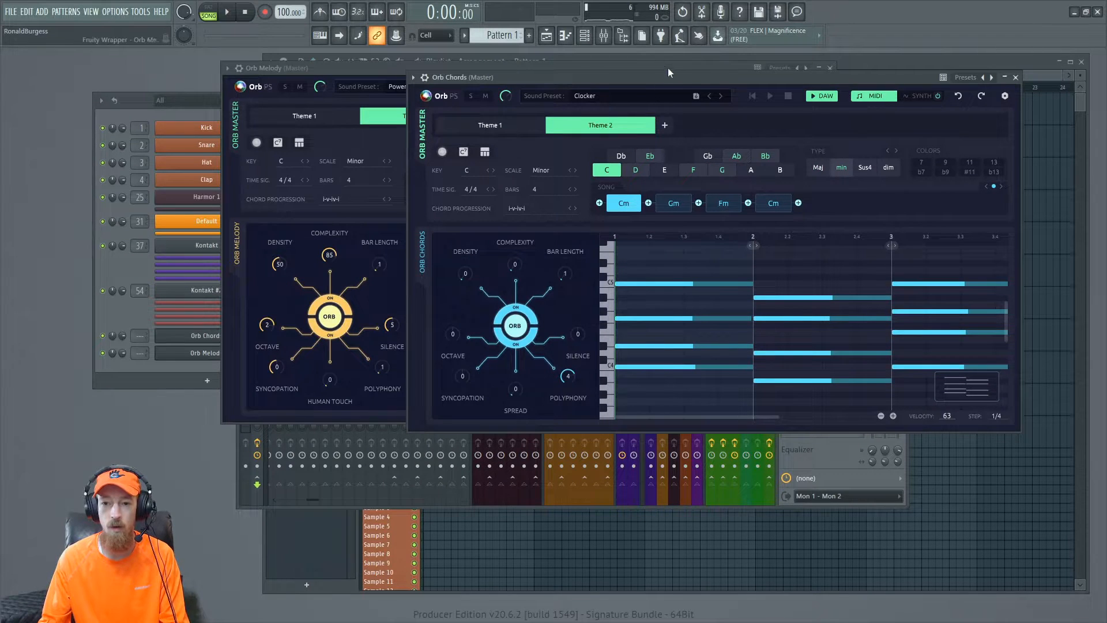
drag(669, 67, 737, 82)
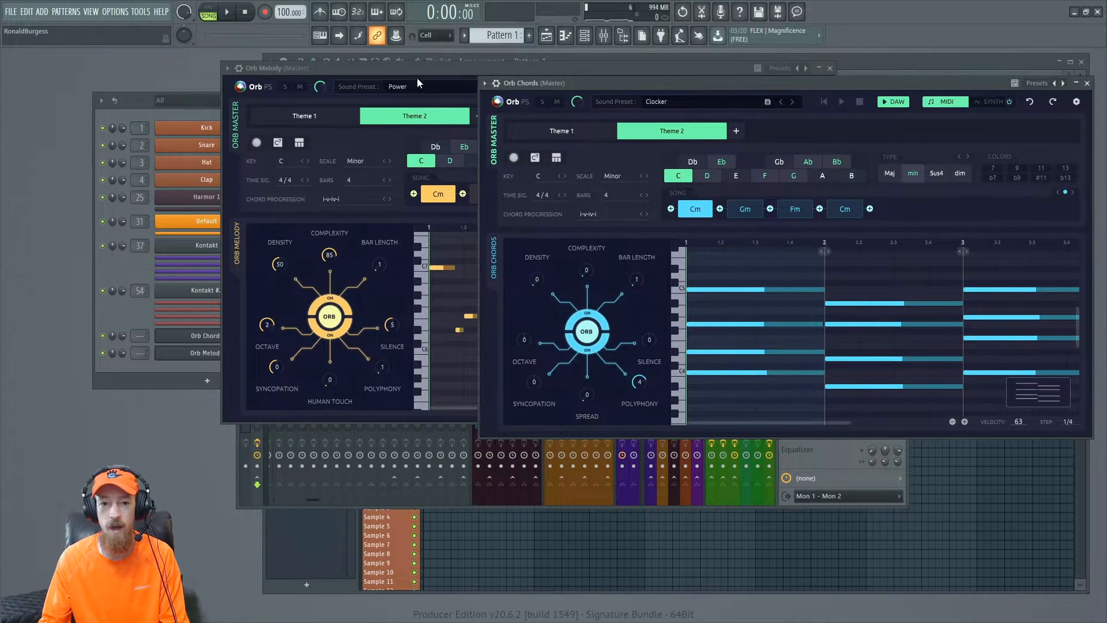
drag(421, 69, 353, 70)
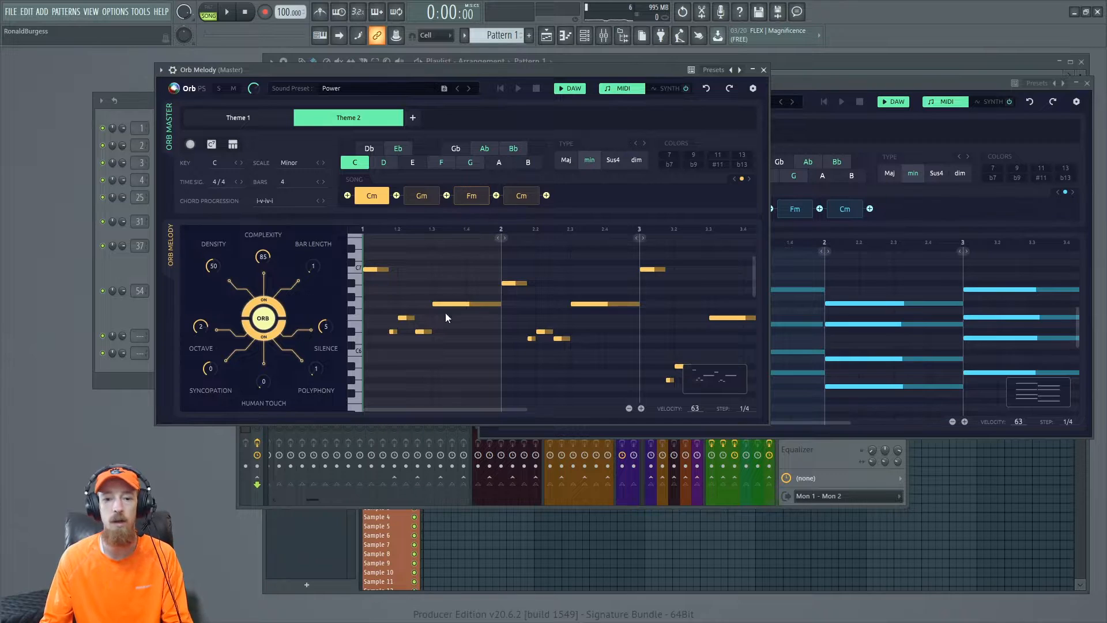
- Play the chords and melody together, then stop playback
click(873, 83)
key(space)
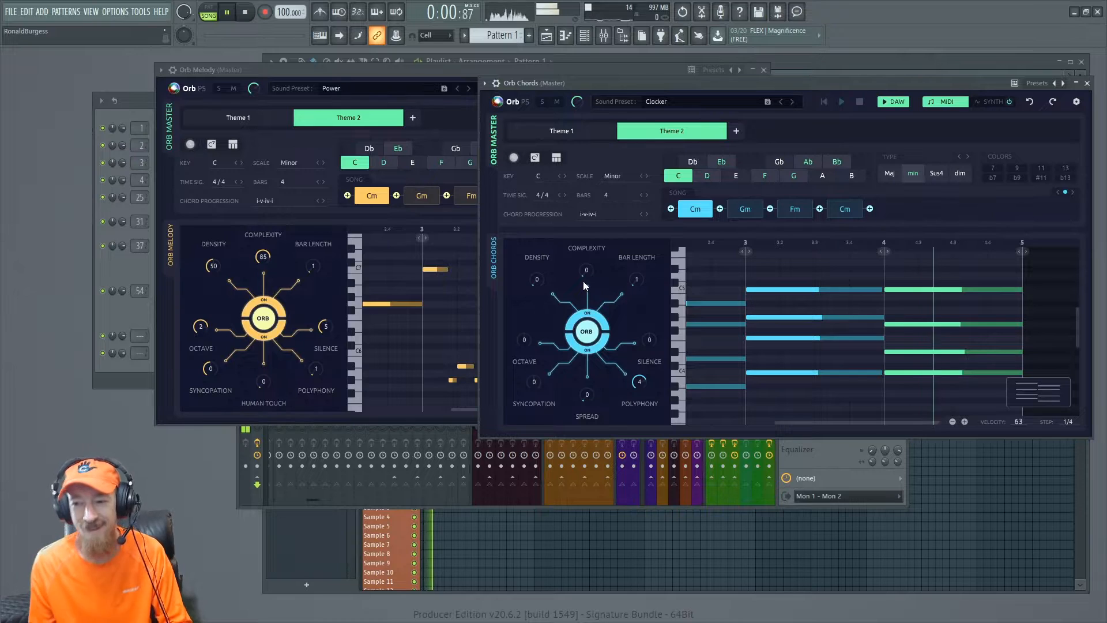
click(413, 68)
key(space)
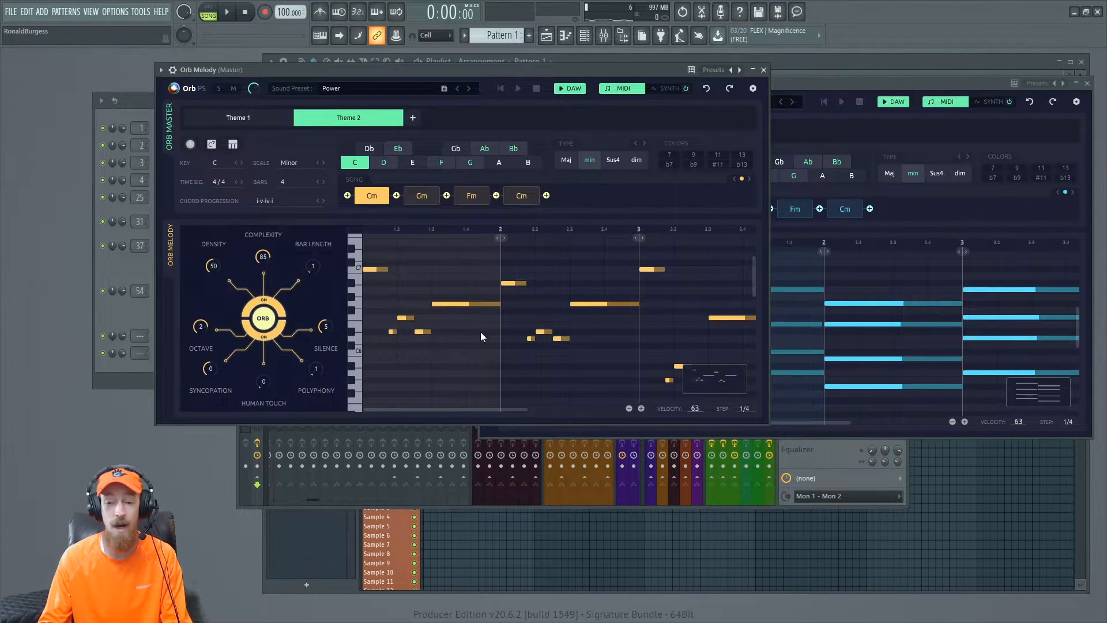
- Drag the generated Orb Chords MIDI onto the Harmor 1 channel in the channel rack
drag(600, 69, 546, 82)
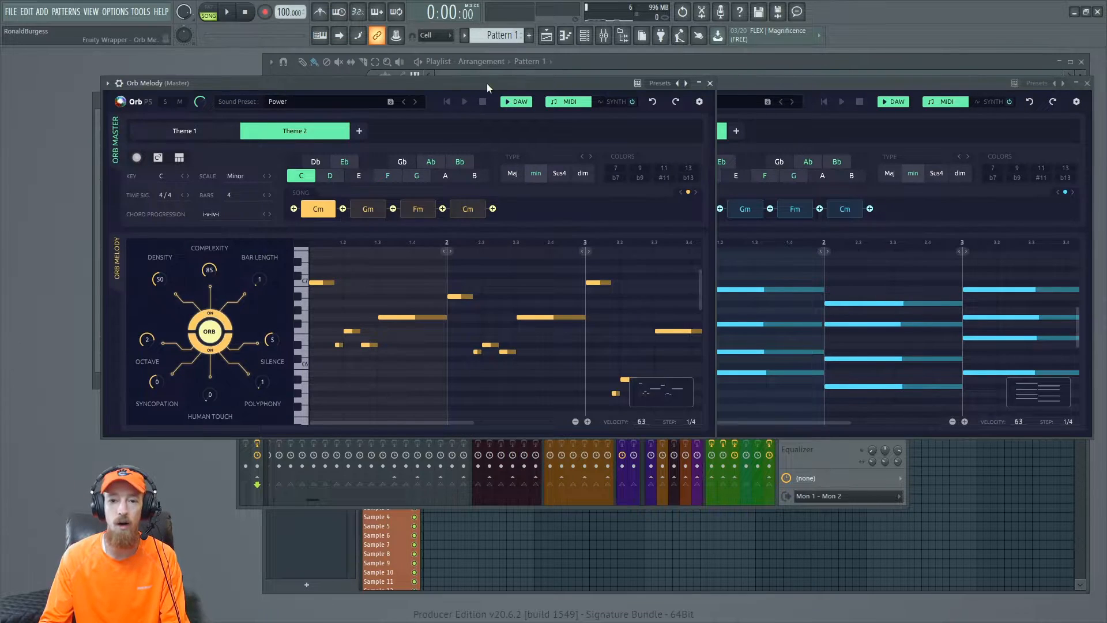
drag(486, 88, 601, 120)
click(111, 314)
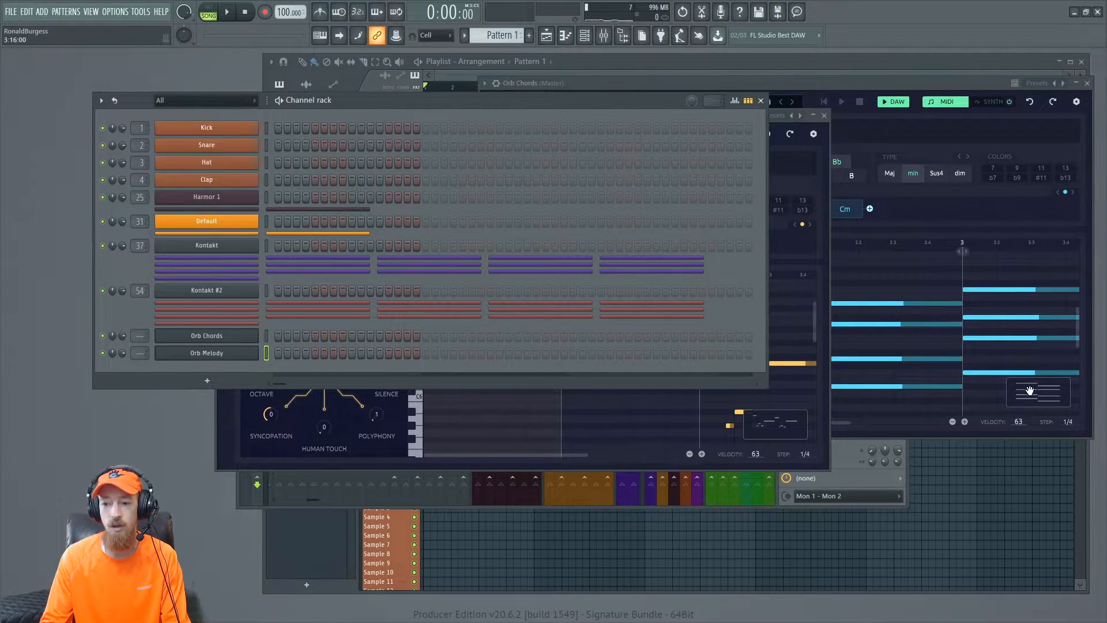
drag(1047, 395, 233, 199)
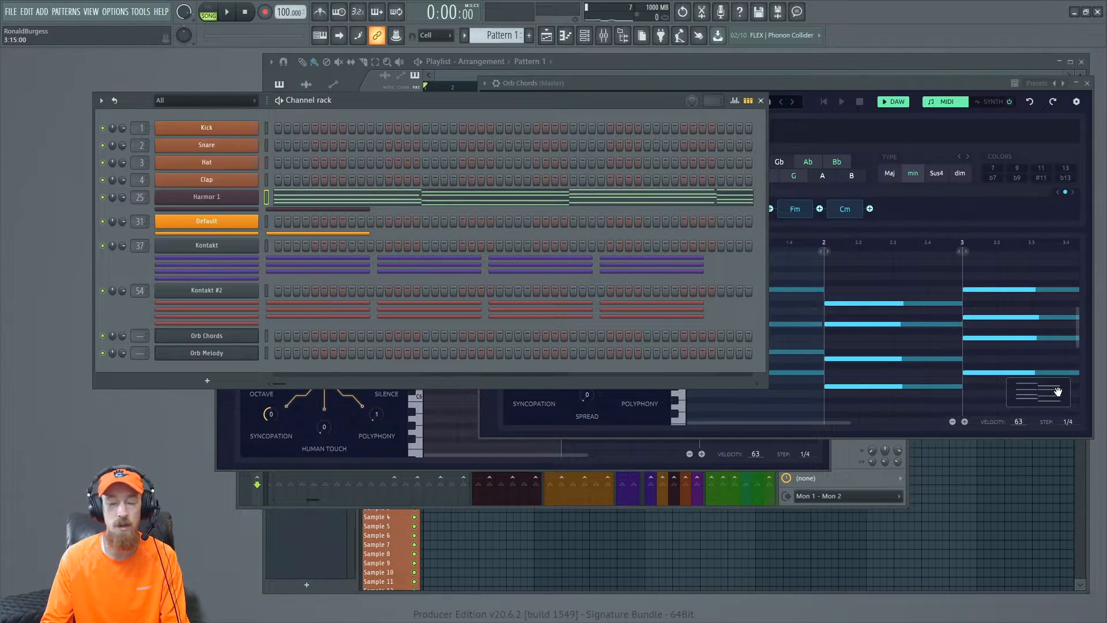
- Start playback, open Harmor 1 and remove the attack and lower the decay of its volume envelope
click(216, 20)
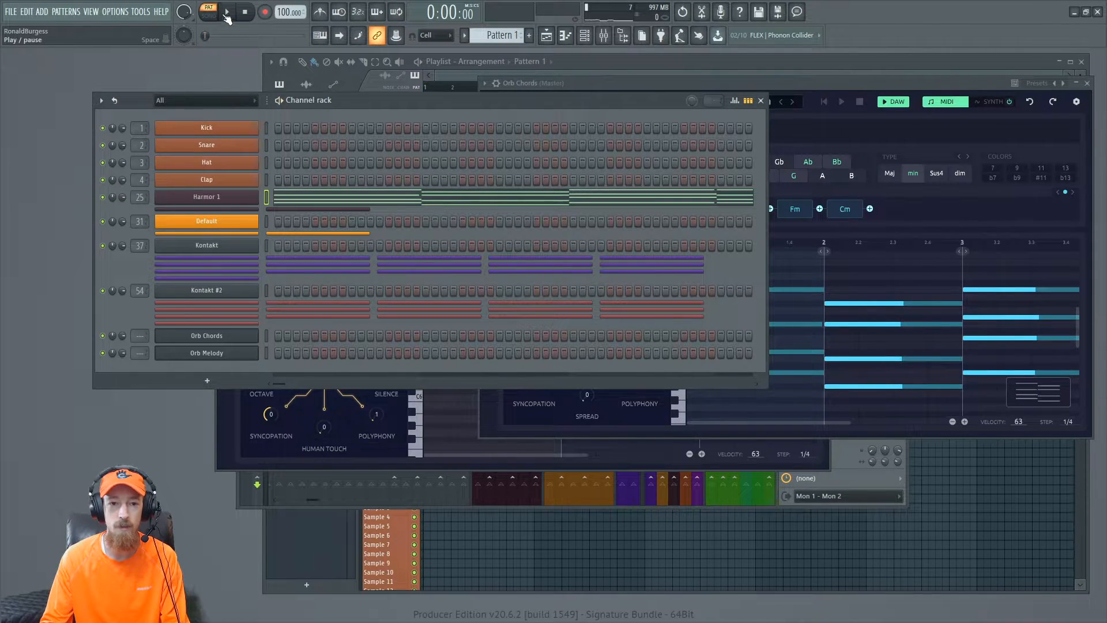
click(228, 13)
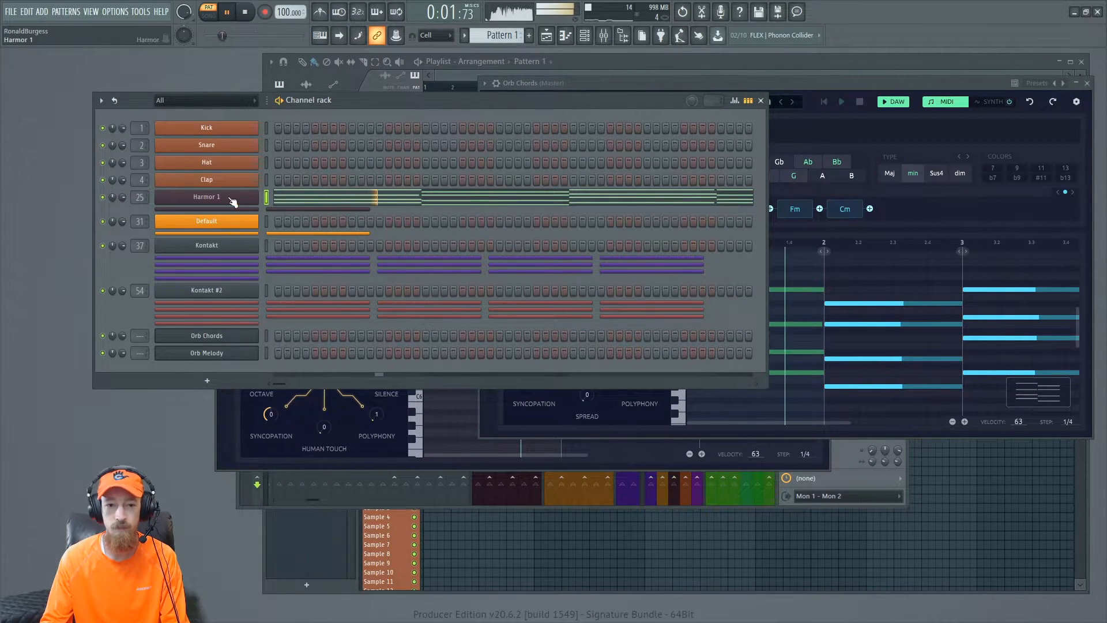
click(234, 199)
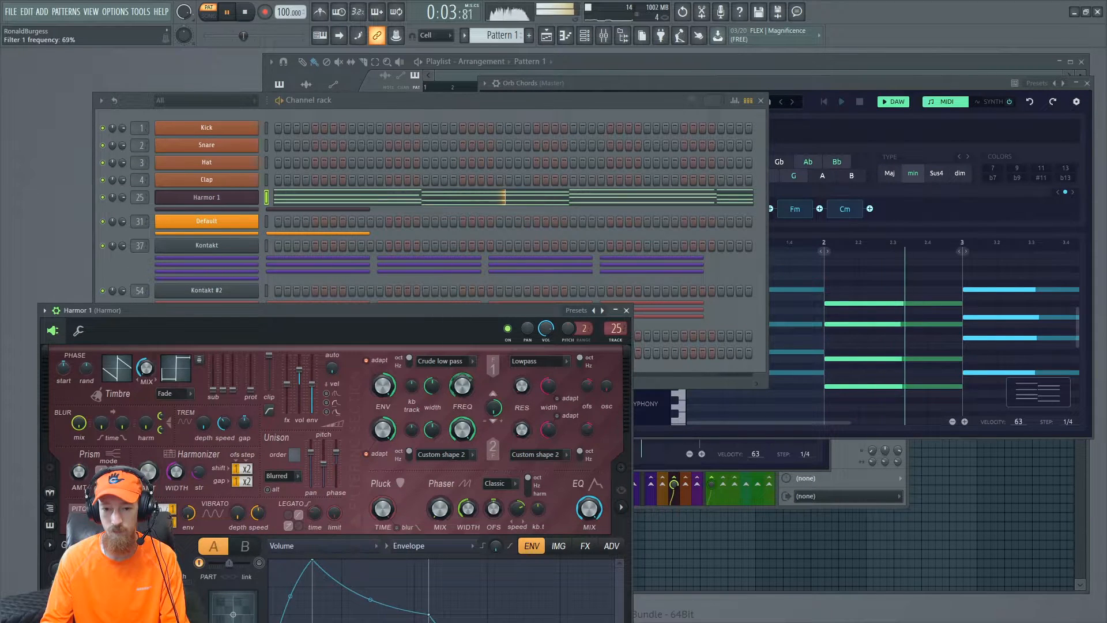
drag(457, 312, 472, 134)
click(289, 499)
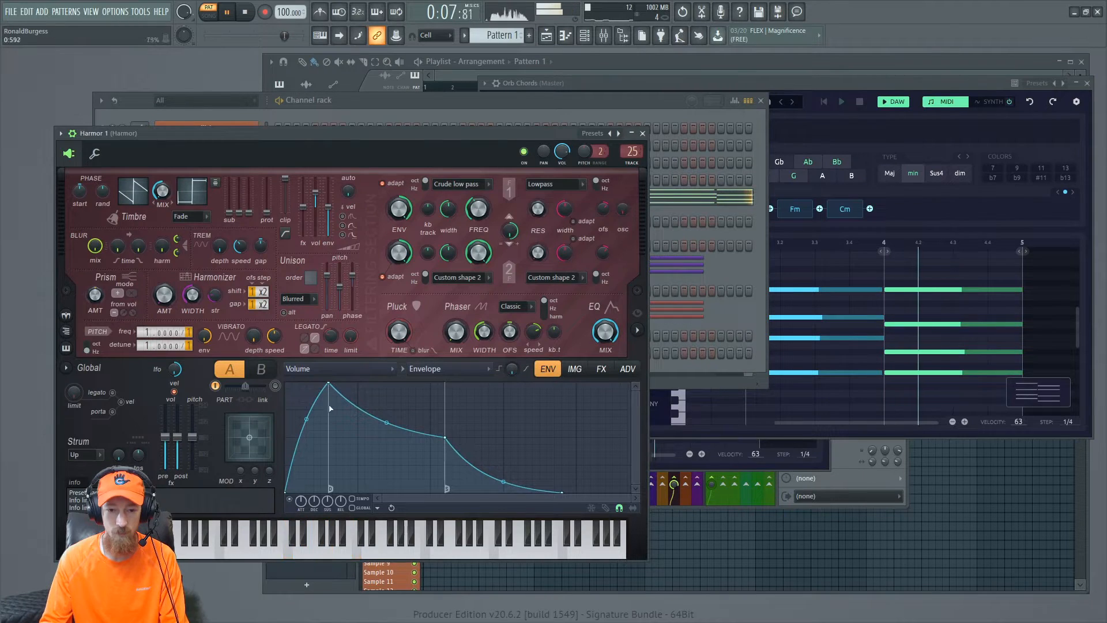
drag(330, 386, 286, 384)
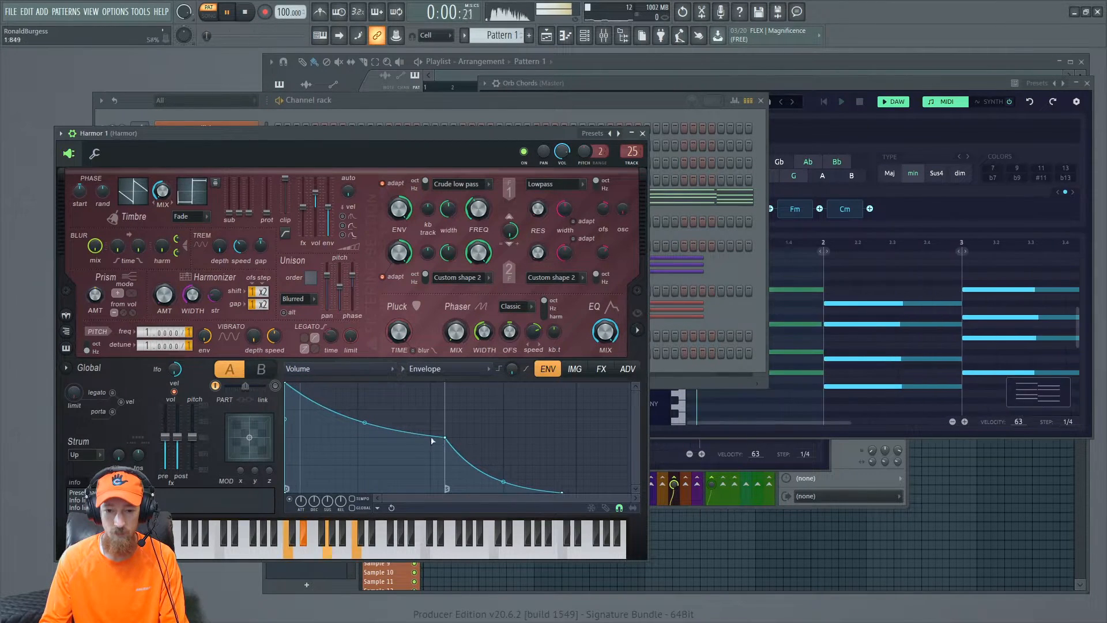
drag(448, 439, 359, 490)
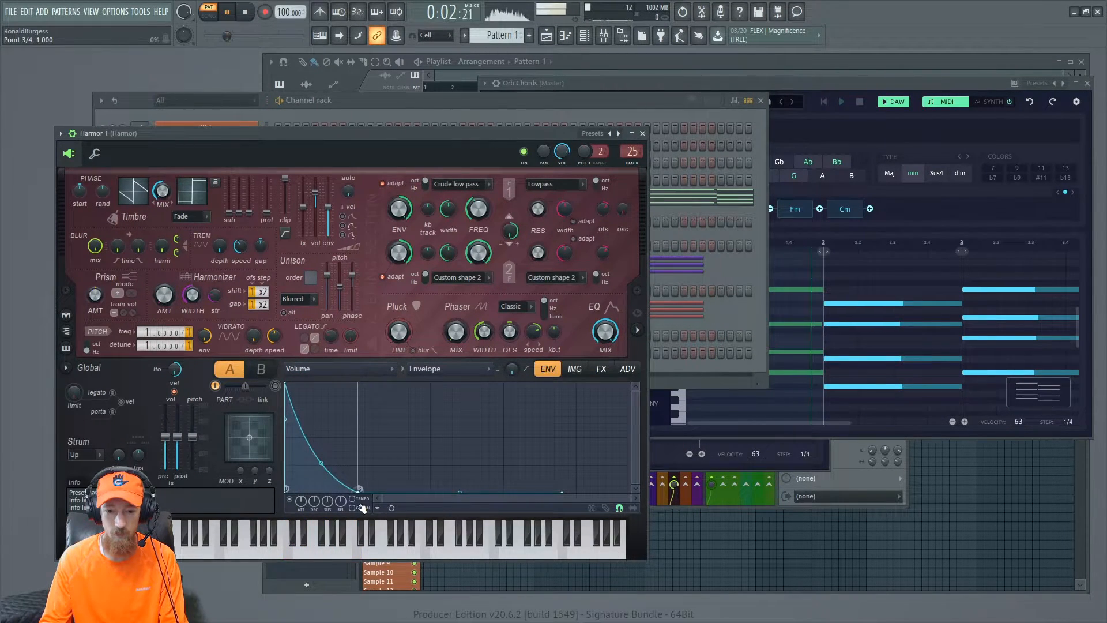
- Add and position extra points in Harmor's volume envelope to form a double pluck shape
drag(562, 493, 412, 510)
right_click(315, 479)
drag(315, 479, 309, 362)
right_click(332, 465)
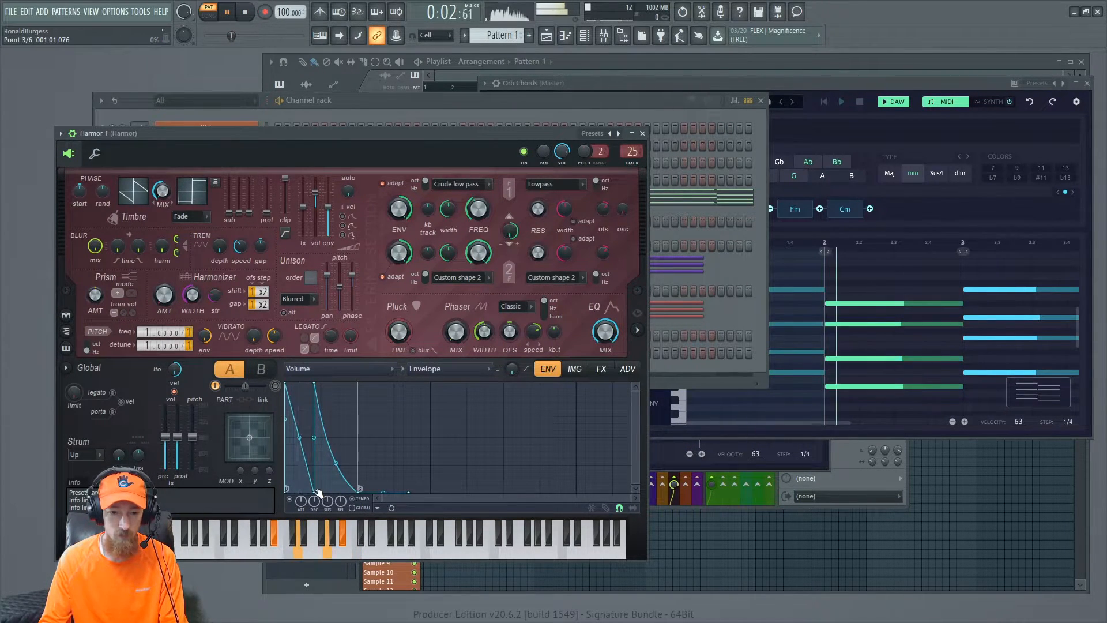
drag(315, 384, 322, 384)
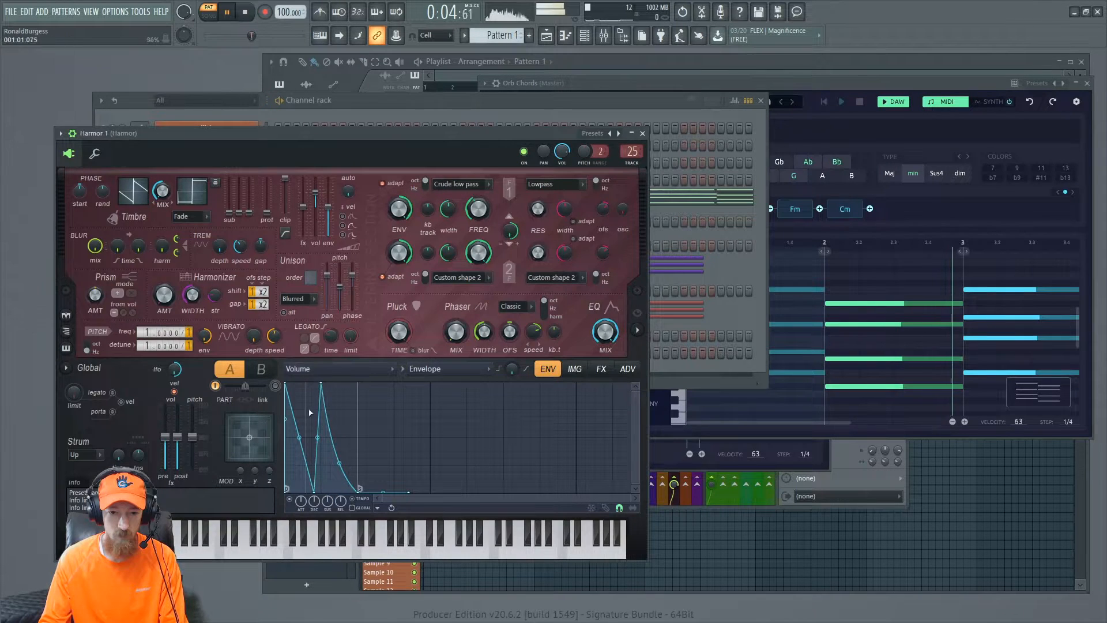
drag(315, 492, 339, 474)
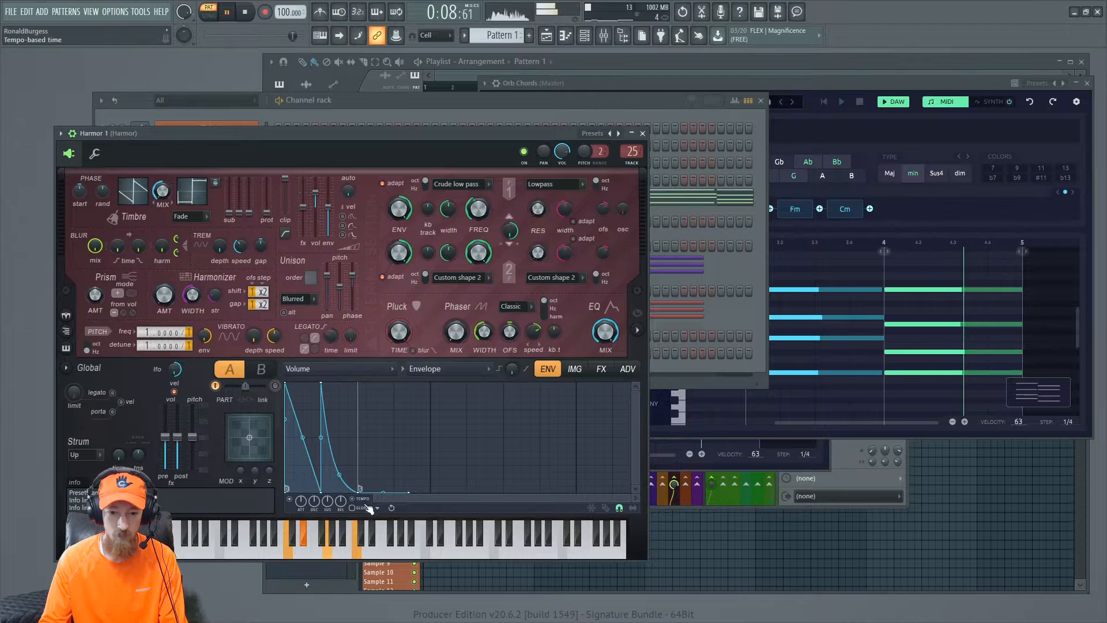
- Set an envelope segment to Single curve 3 and adjust its curve tension
right_click(359, 490)
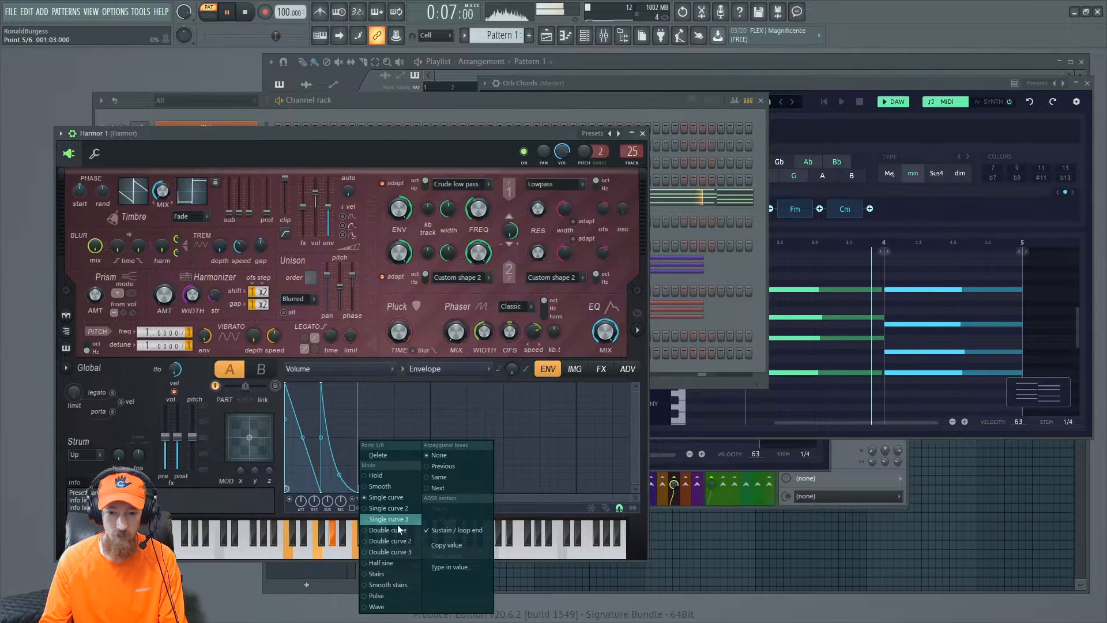
click(286, 490)
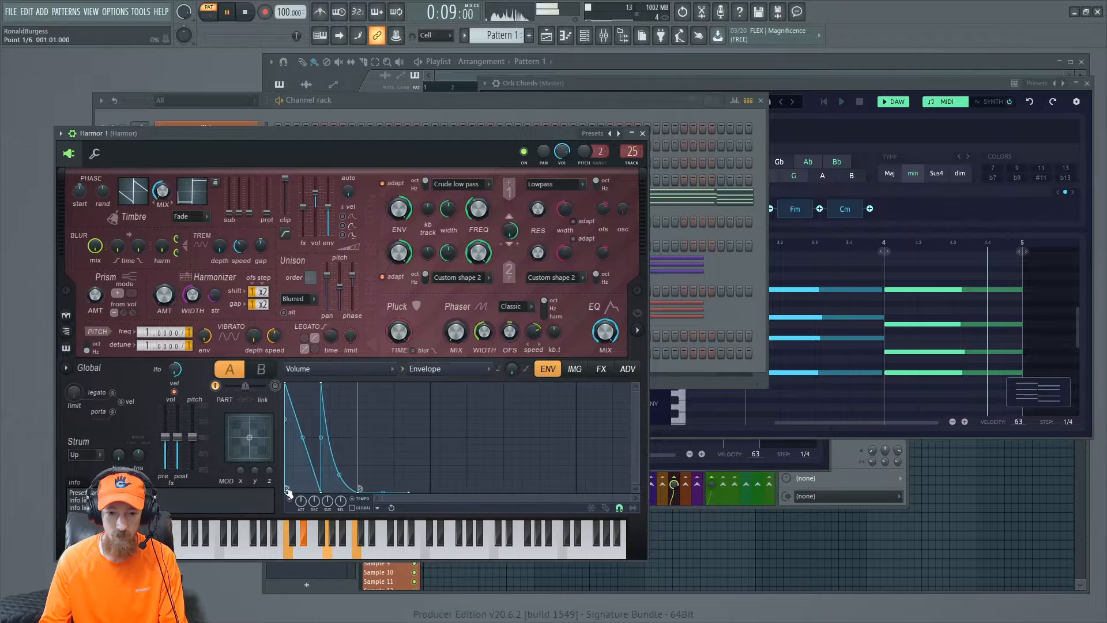
right_click(286, 490)
click(388, 518)
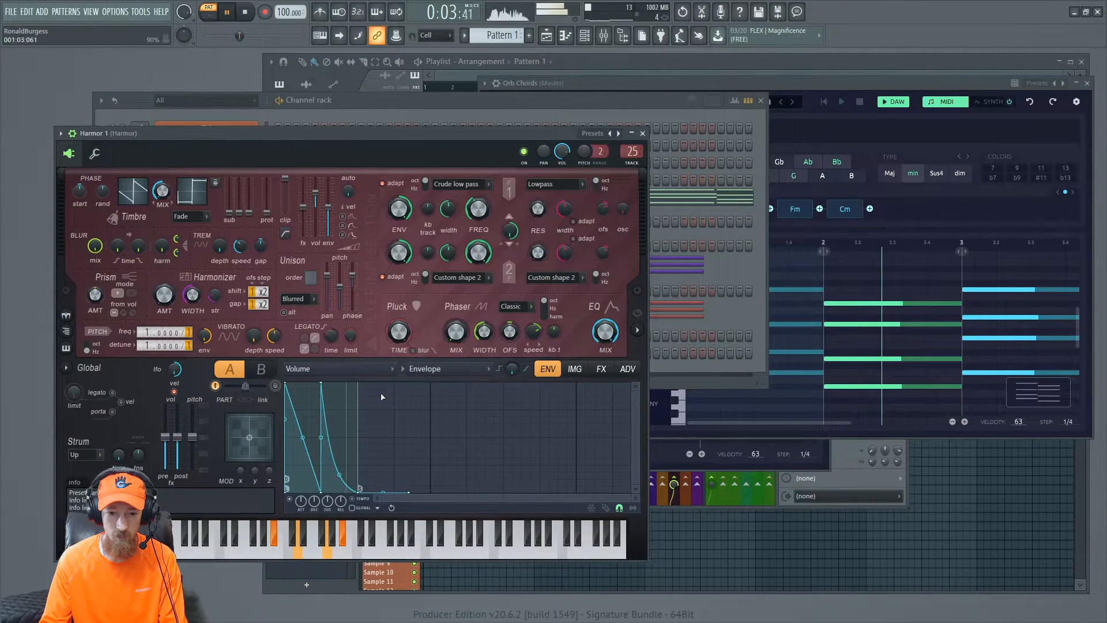
drag(299, 437, 350, 485)
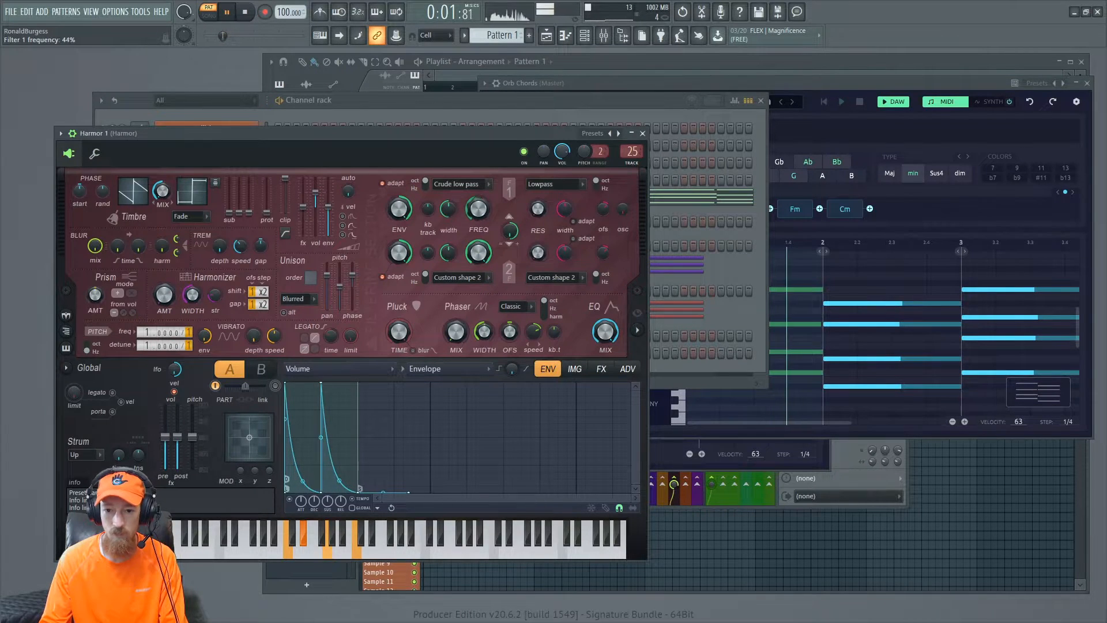
- Enable the reverb in Harmor's FX section and raise the sub oscillator level
click(601, 368)
click(421, 497)
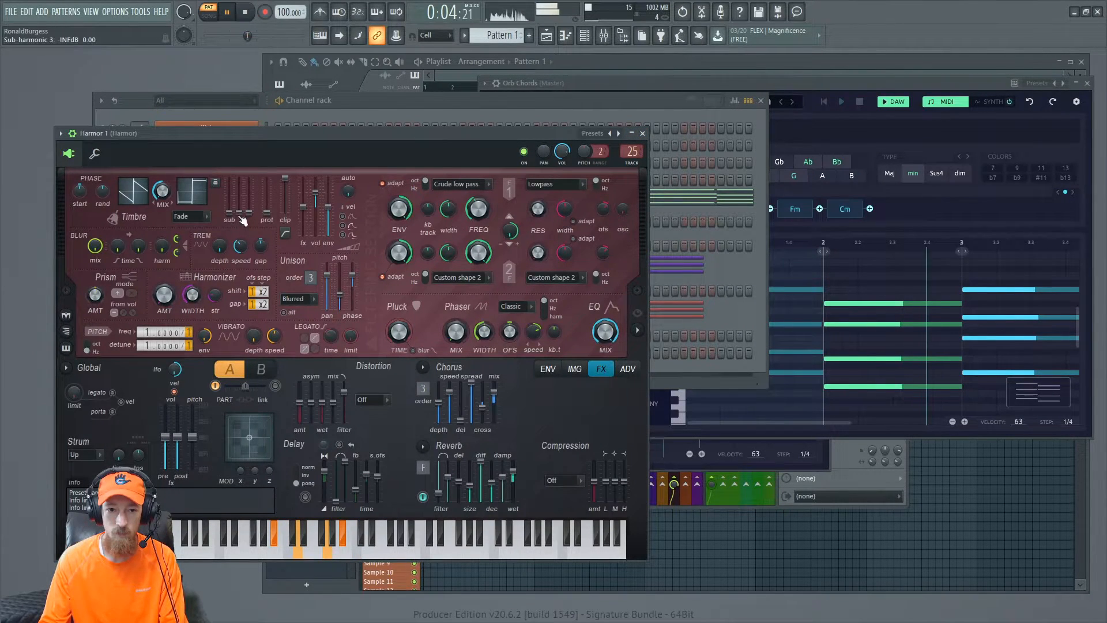
drag(222, 211, 222, 190)
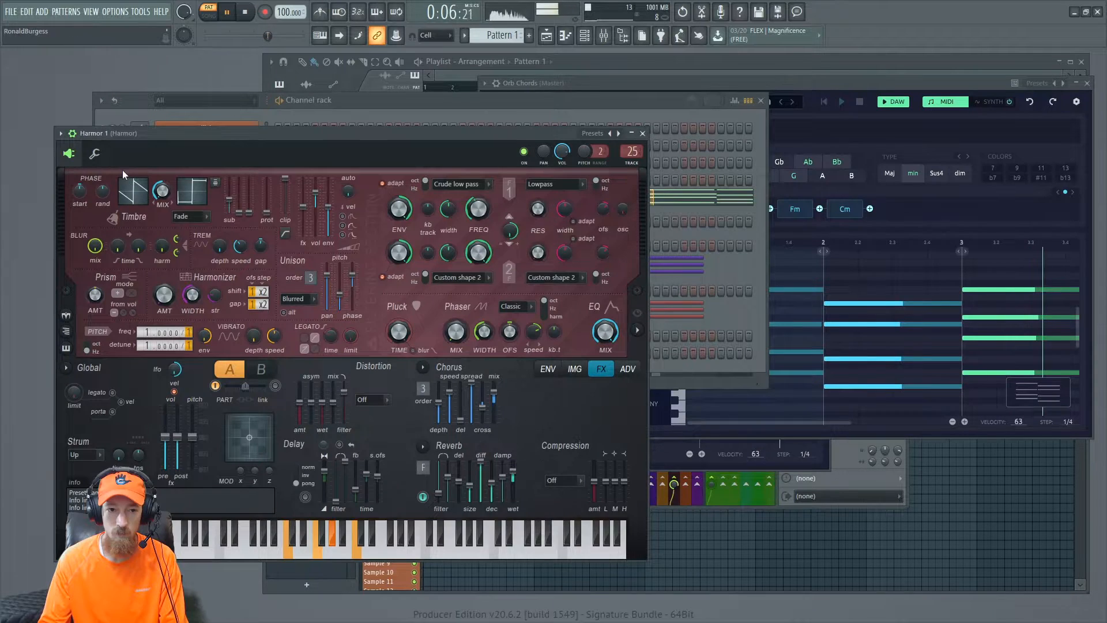
- Change the arpeggiator direction in Harmor 1's channel settings and return to the synth page
click(94, 154)
click(131, 240)
click(119, 239)
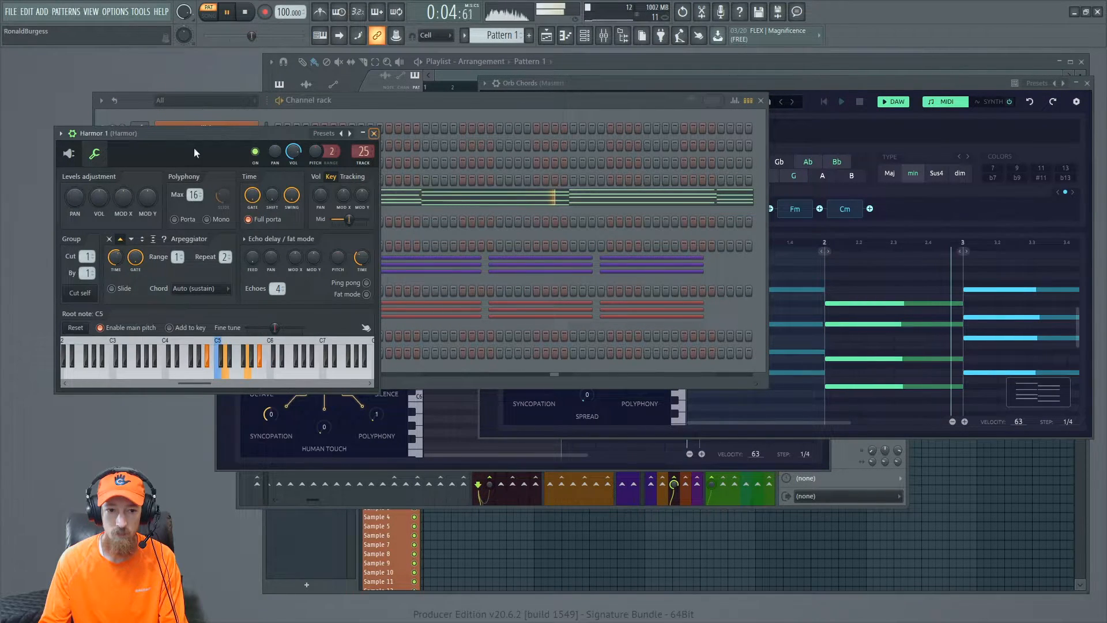
click(69, 154)
- Lower Harmor's filter frequency slightly, close the synth and stop playback
drag(488, 208, 488, 215)
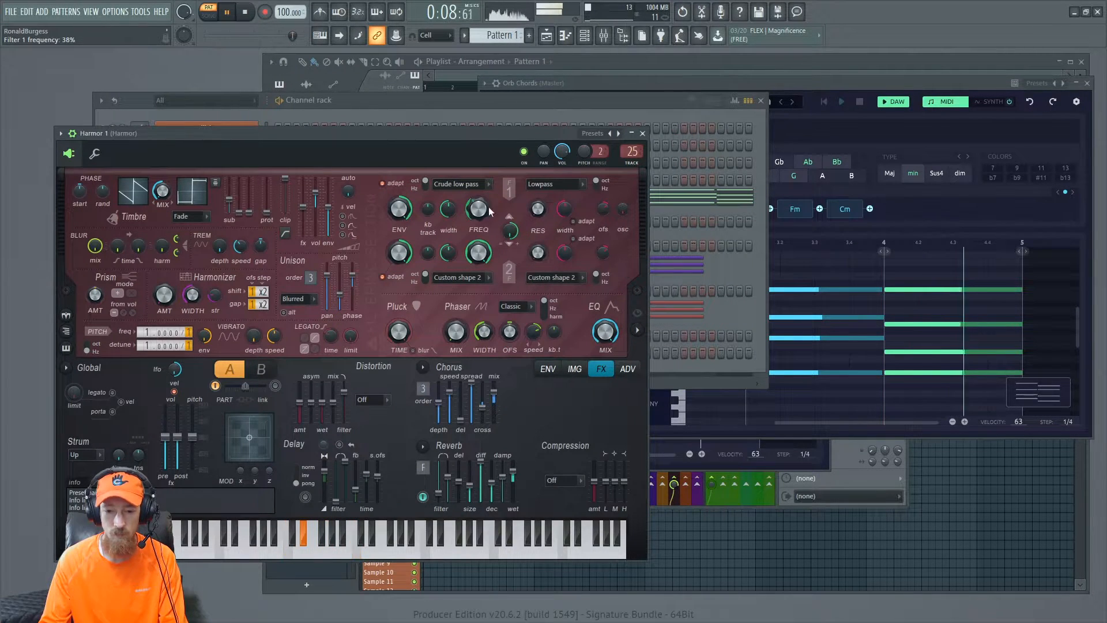
click(642, 133)
key(space)
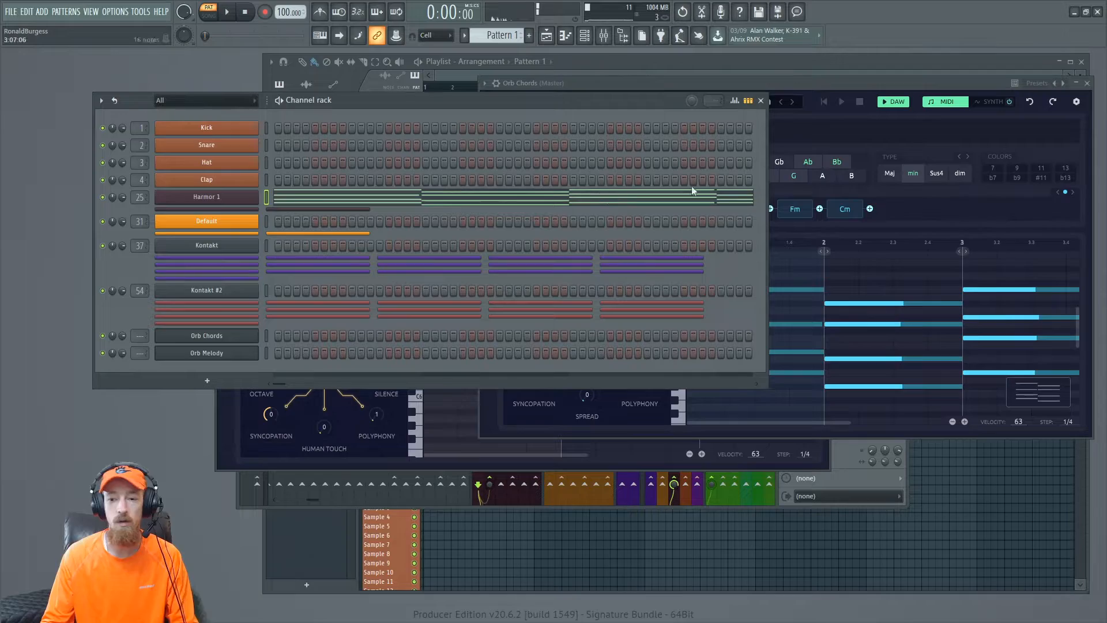
- Add an Orb Bass instrument to the channel rack by searching the plugin browser for orb
click(887, 91)
click(171, 365)
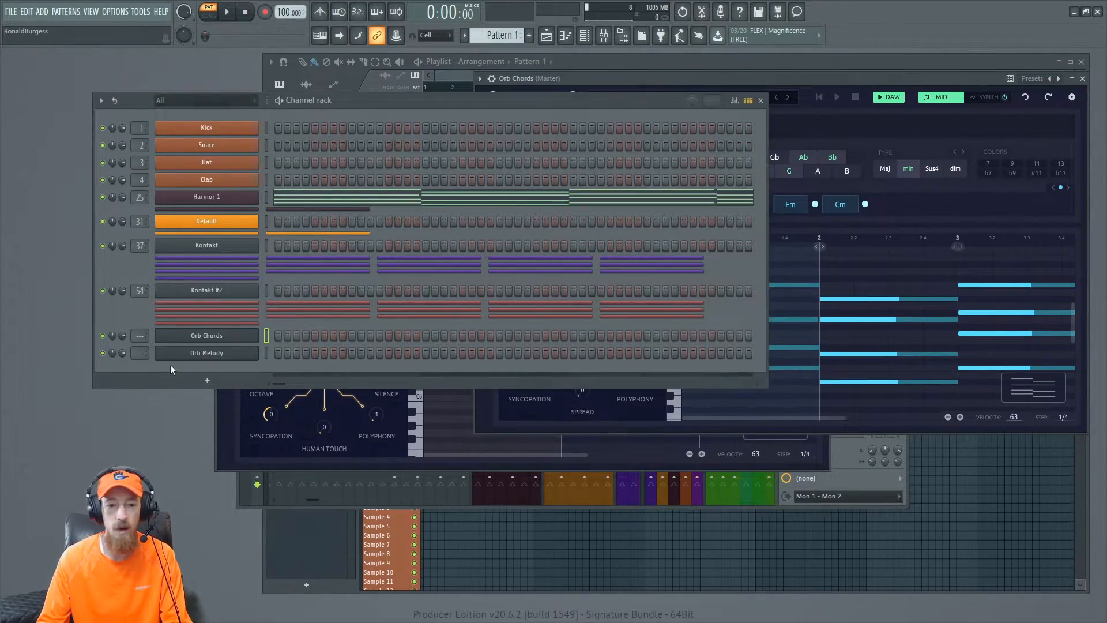
click(207, 381)
text(orb)
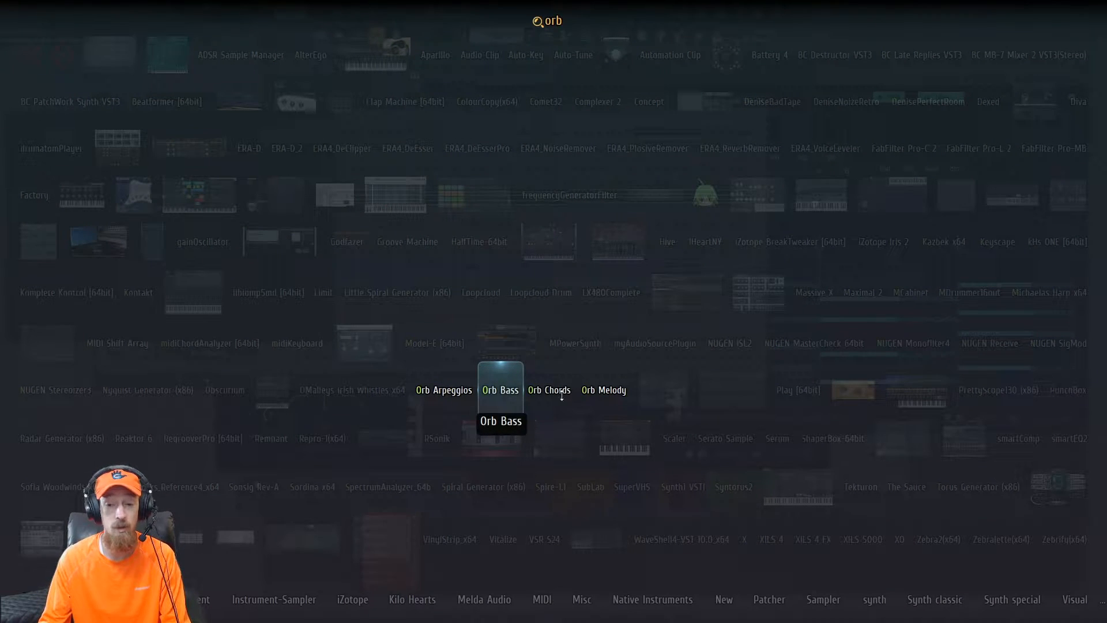
click(500, 390)
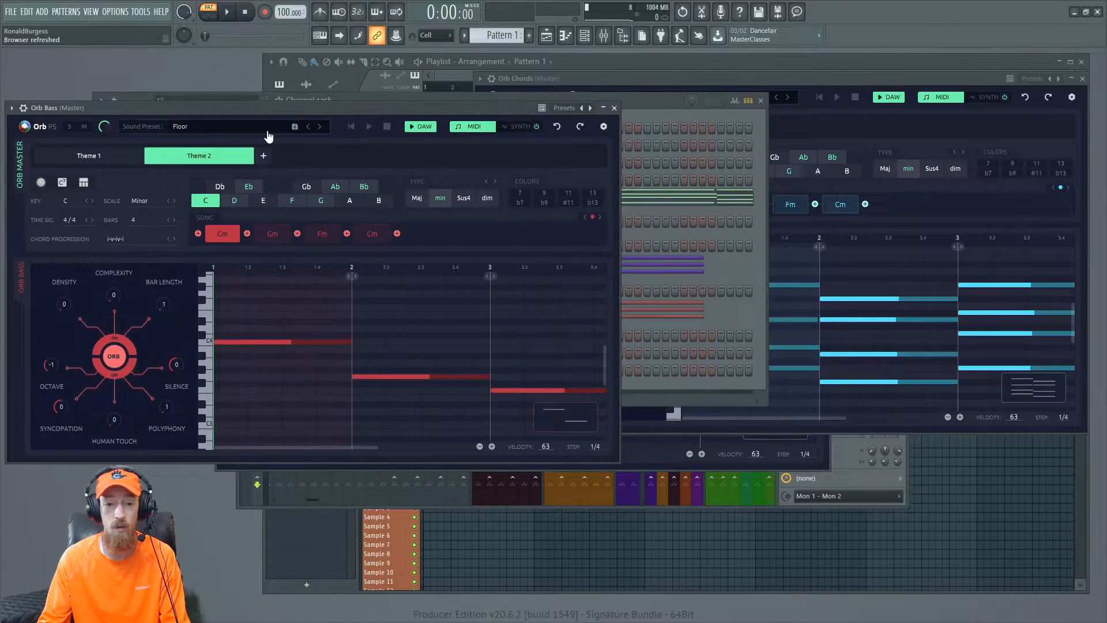
- Close the Orb Chords window and reposition the Orb Bass window
click(1084, 79)
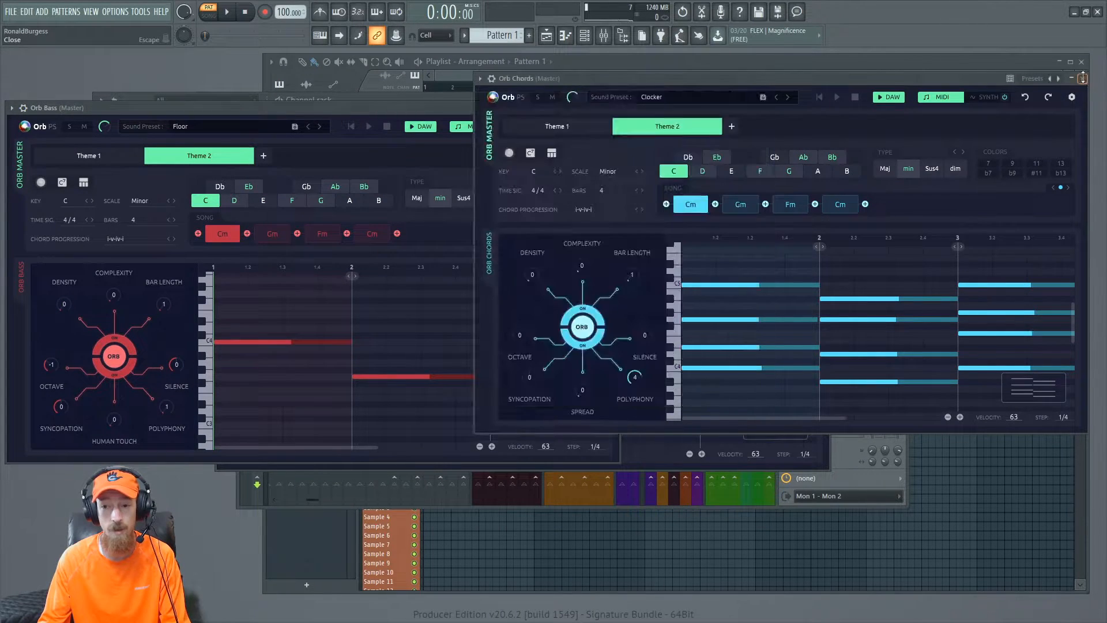
click(1084, 79)
drag(401, 113, 719, 88)
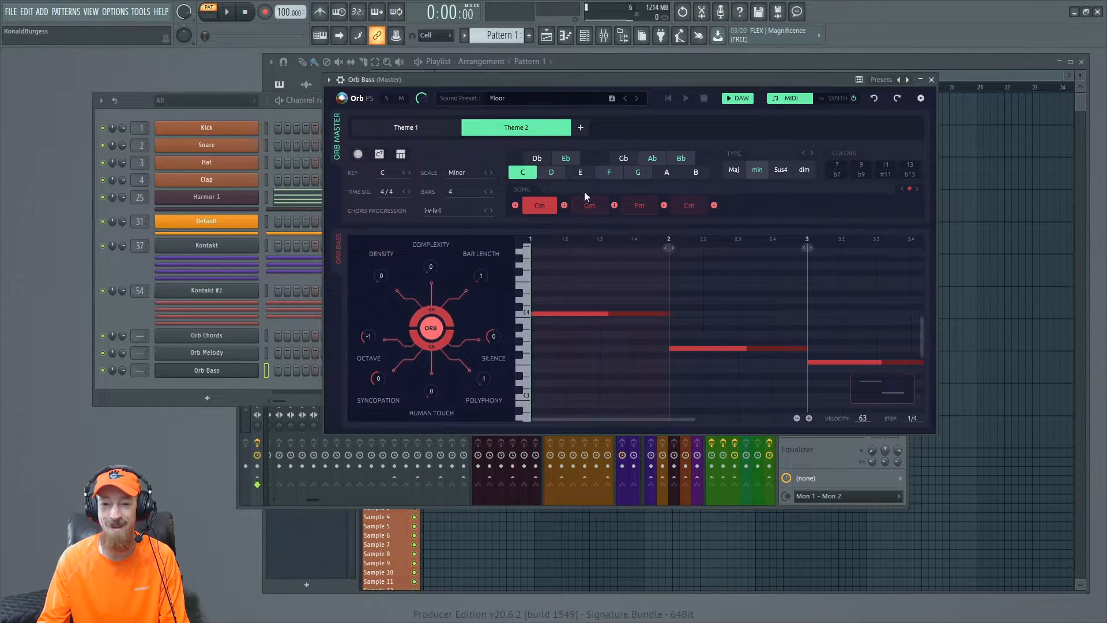
drag(734, 79, 776, 87)
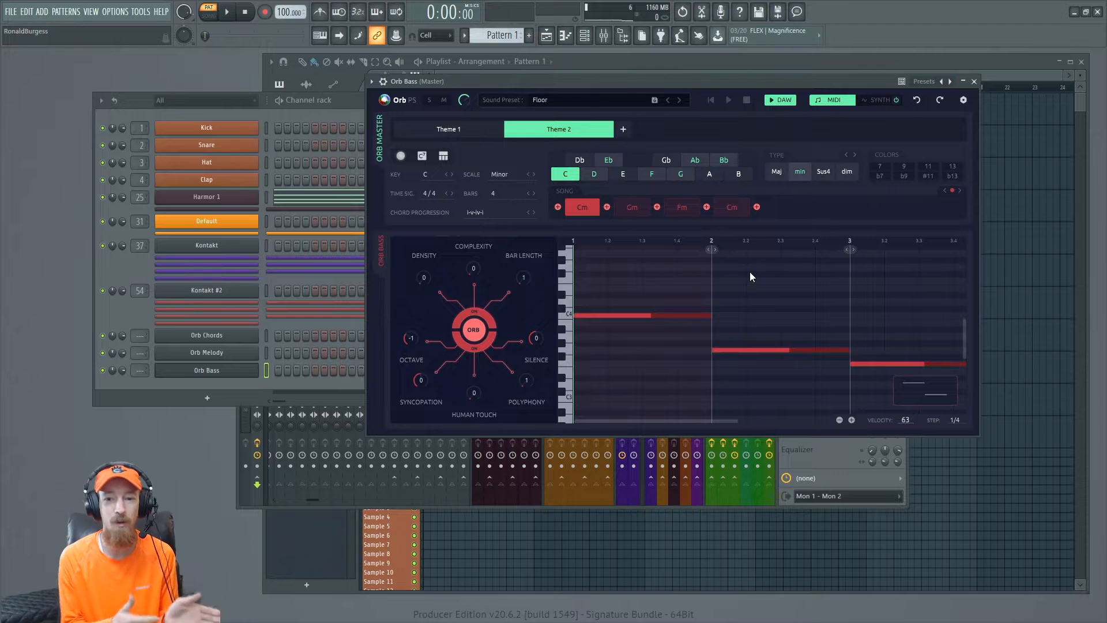
- Play the generated Orb Bass line, then stop playback
key(space)
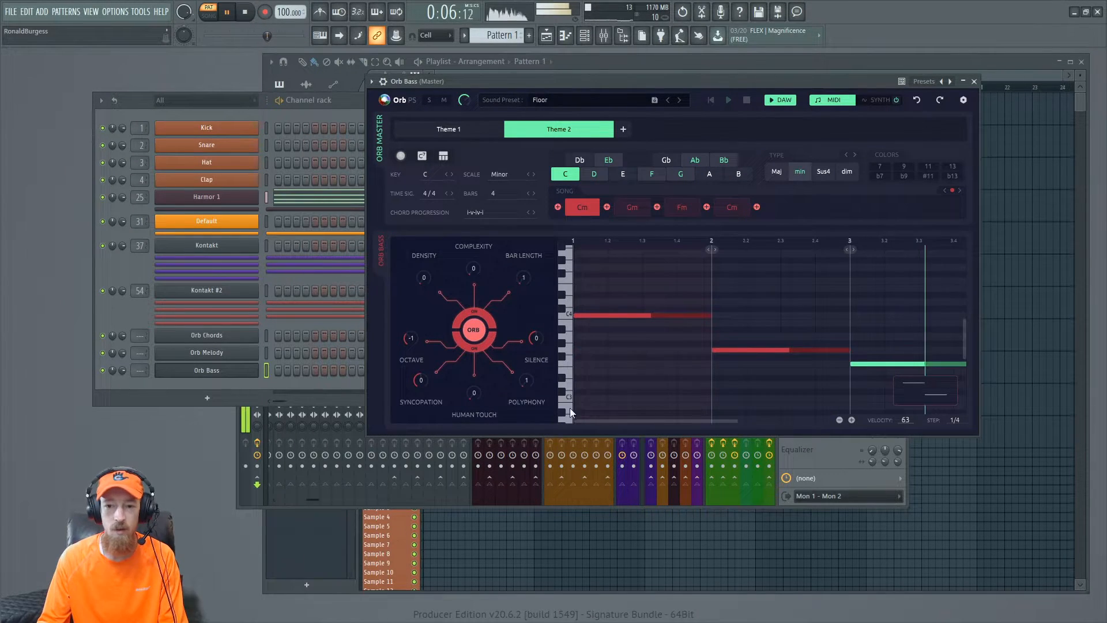
drag(704, 79, 732, 84)
key(space)
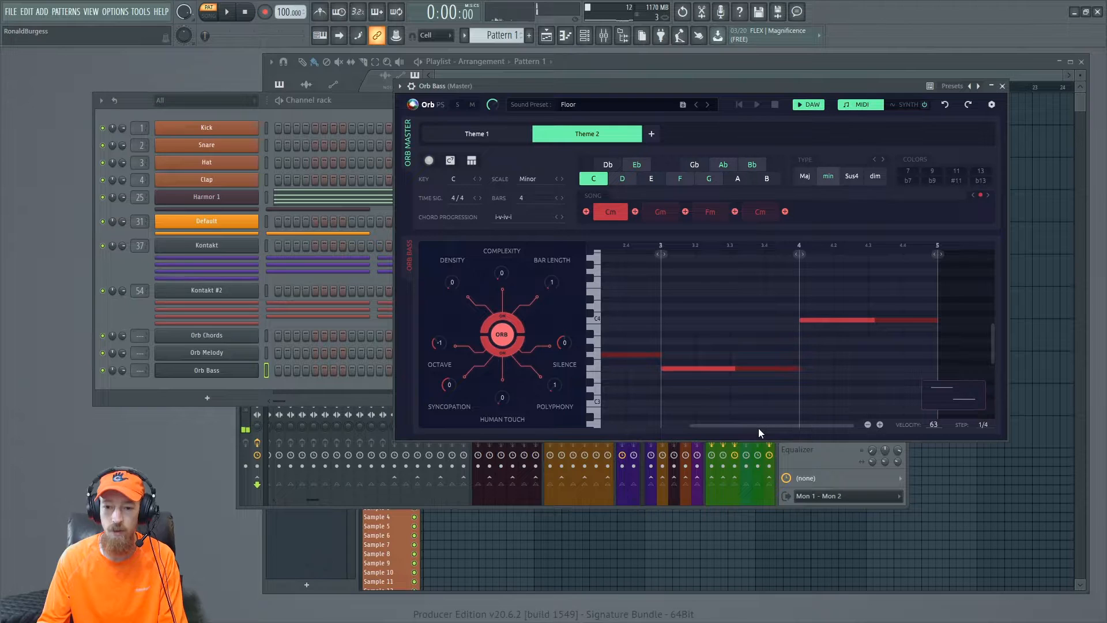
drag(707, 425, 625, 415)
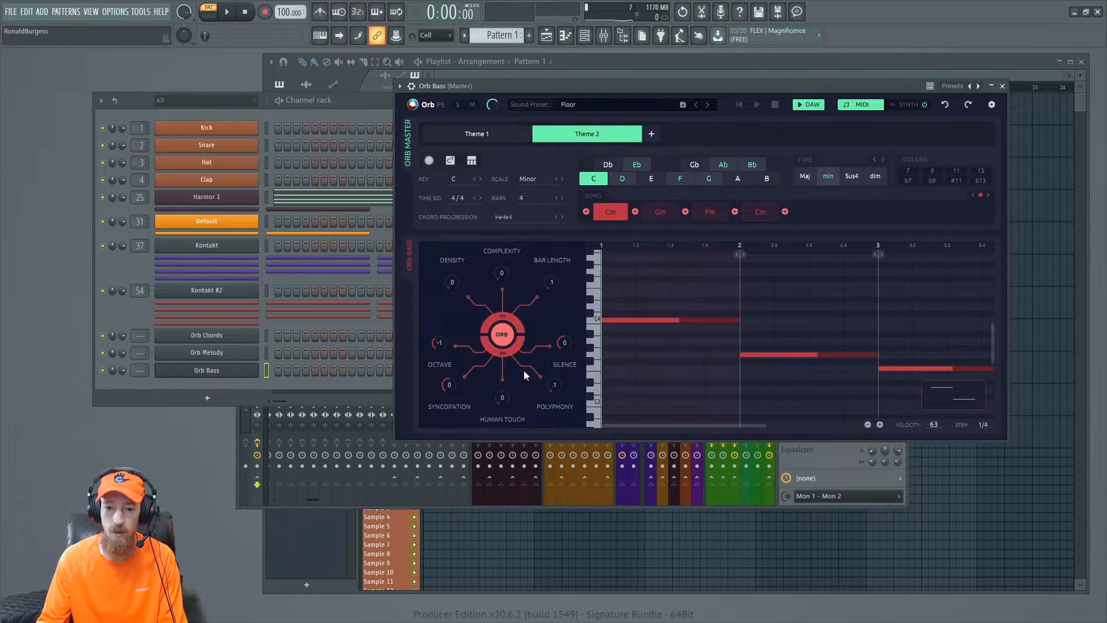
- Regenerate the Orb Bass line several times with the orb button while playing it back
click(503, 334)
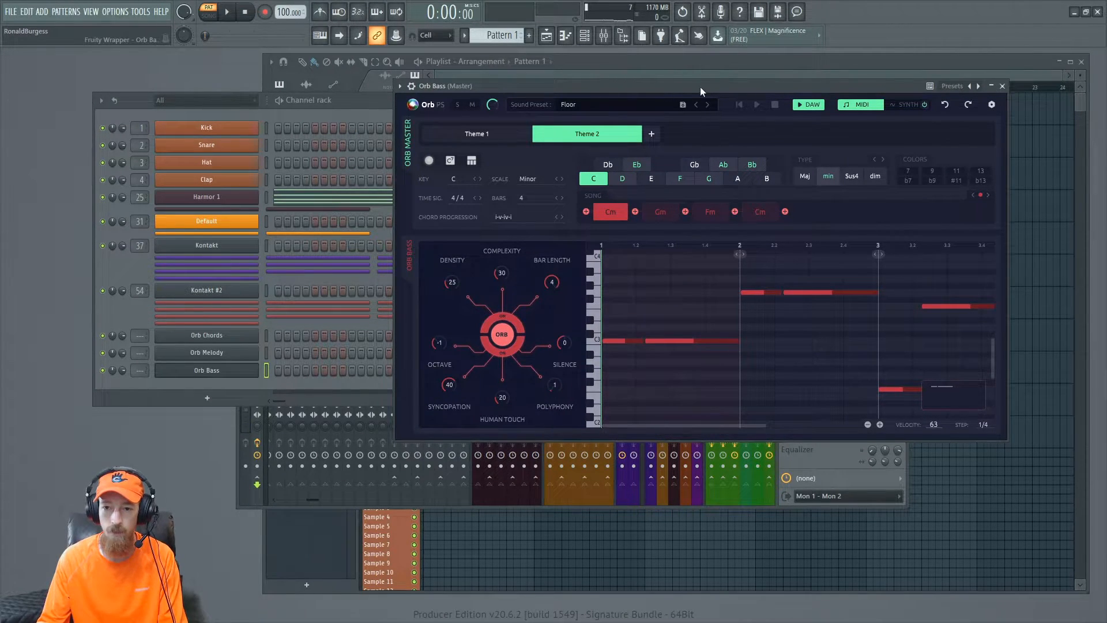
key(space)
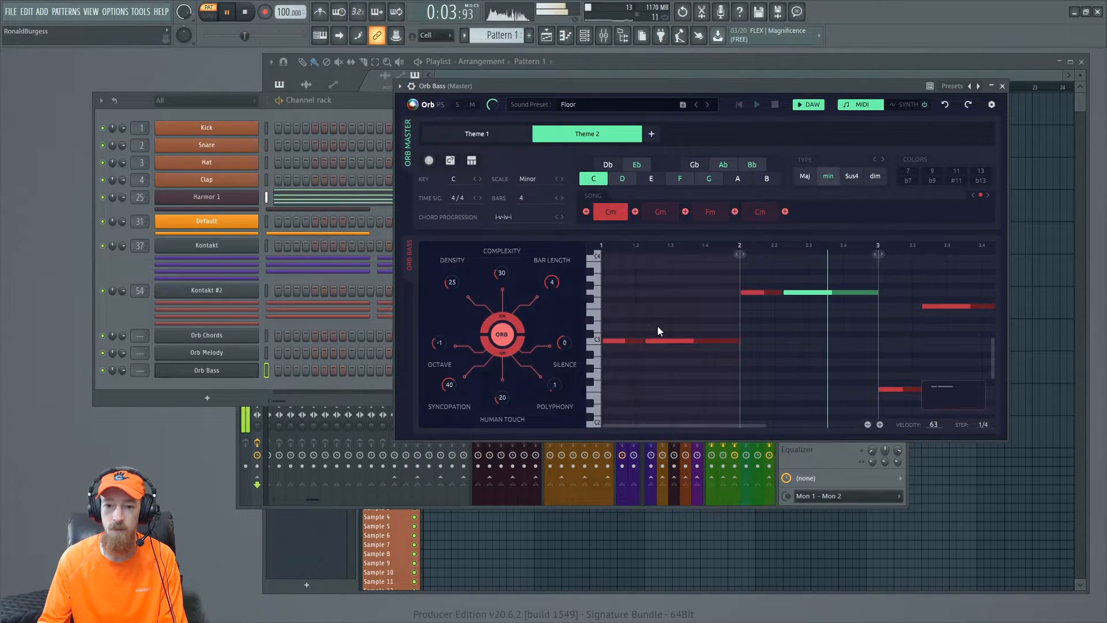
click(502, 342)
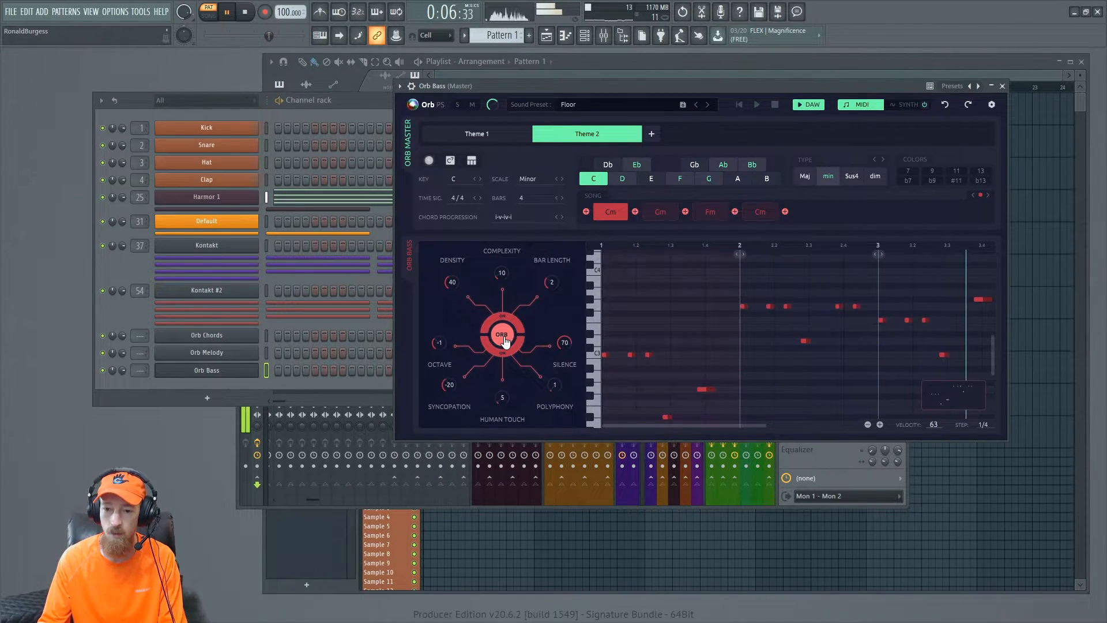
click(502, 336)
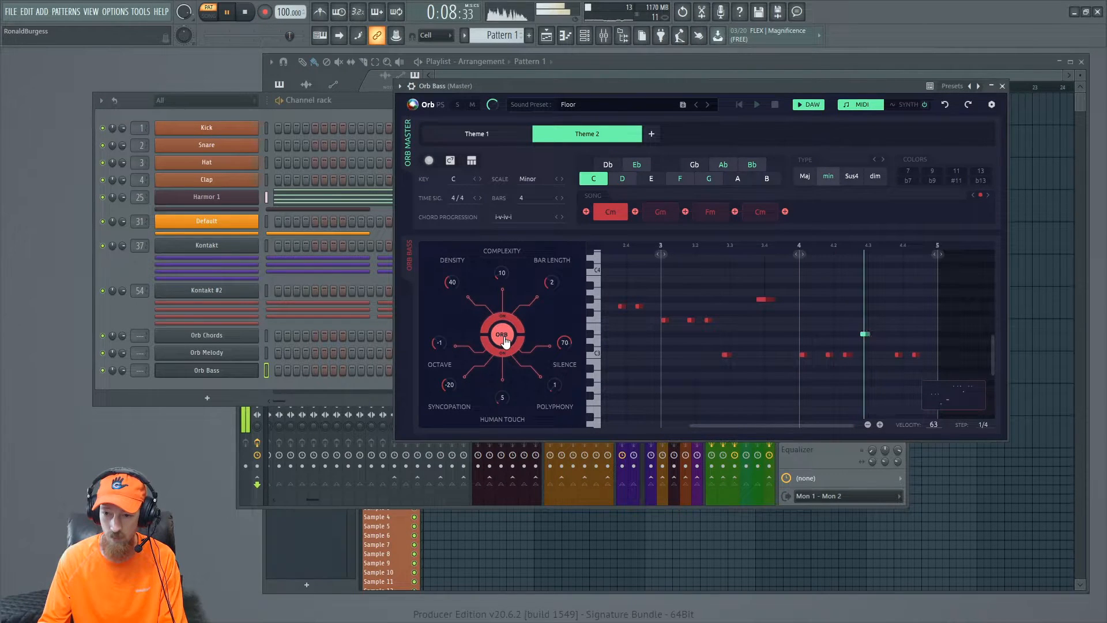
click(502, 336)
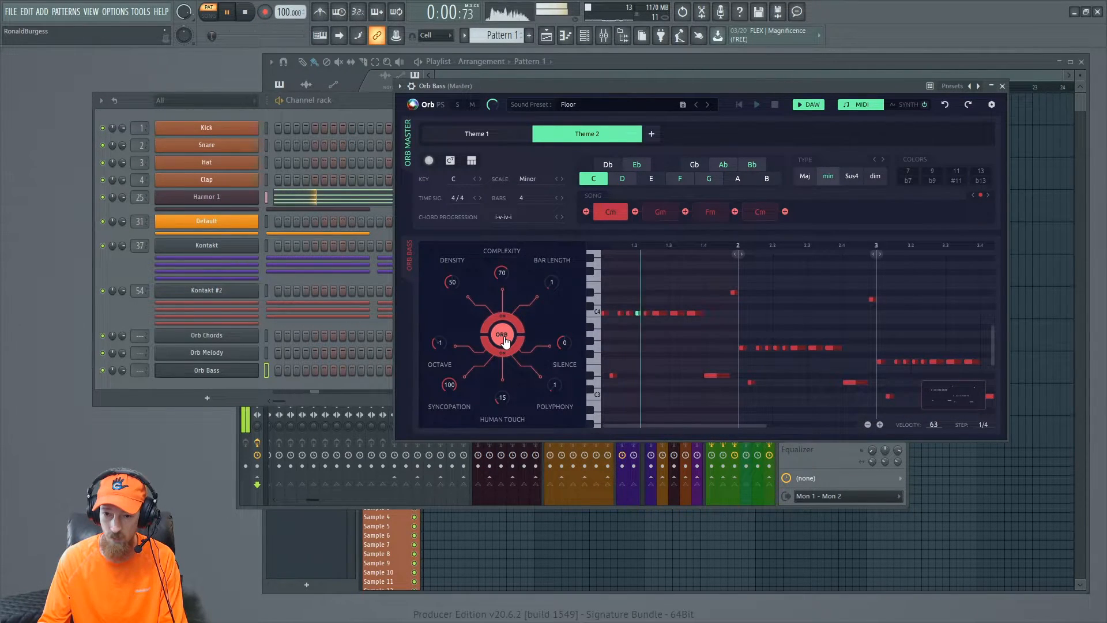
click(502, 336)
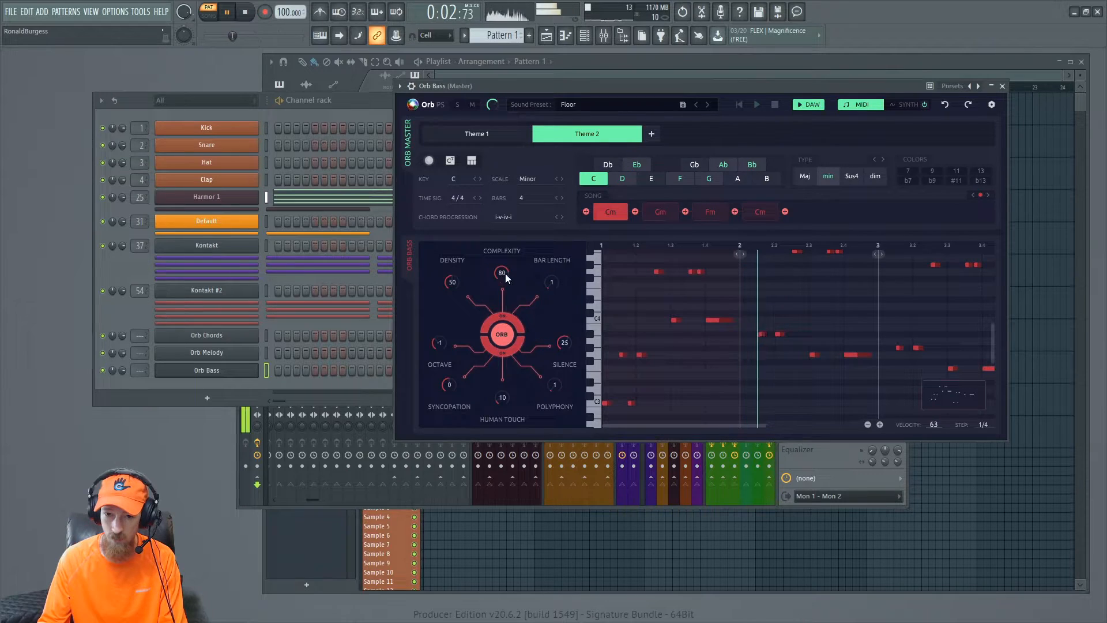
- Lower the Orb Bass density to 35 and complexity to 55, nudging the window slightly
mouse_move(456, 284)
mouse_down()
mouse_move(458, 265)
mouse_move(455, 284)
mouse_up()
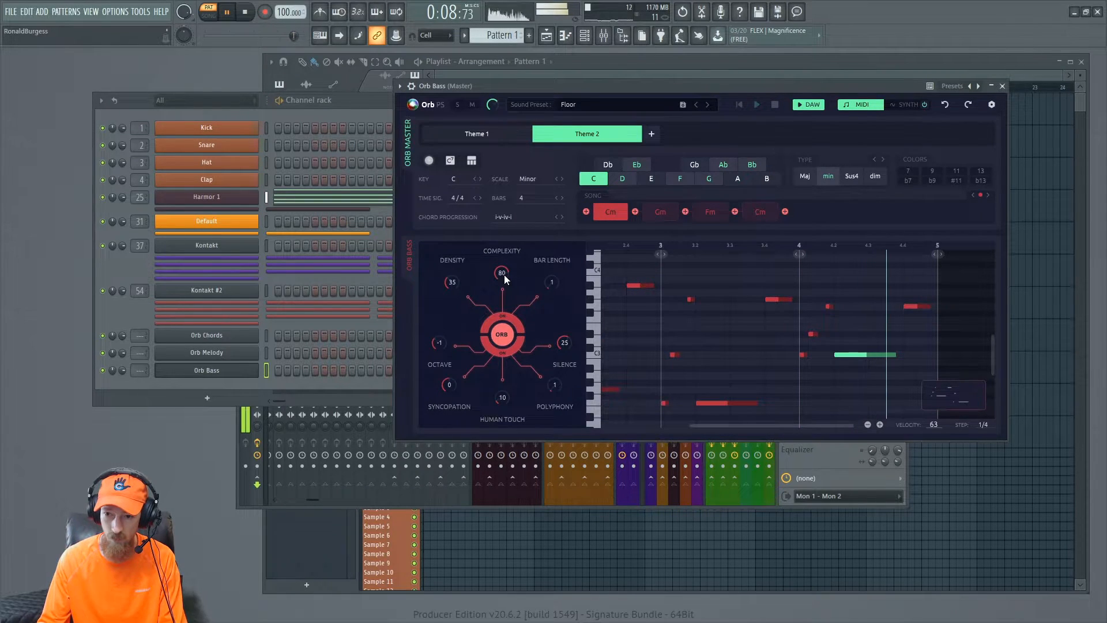
mouse_move(505, 271)
mouse_down()
mouse_move(500, 289)
mouse_move(503, 264)
mouse_up()
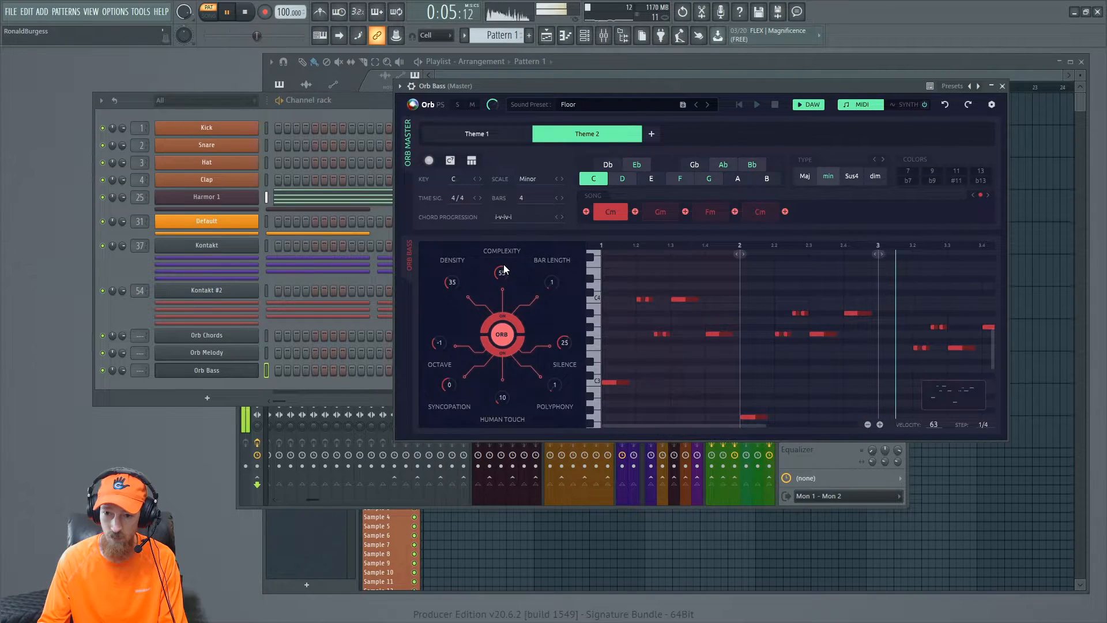
drag(678, 84, 675, 84)
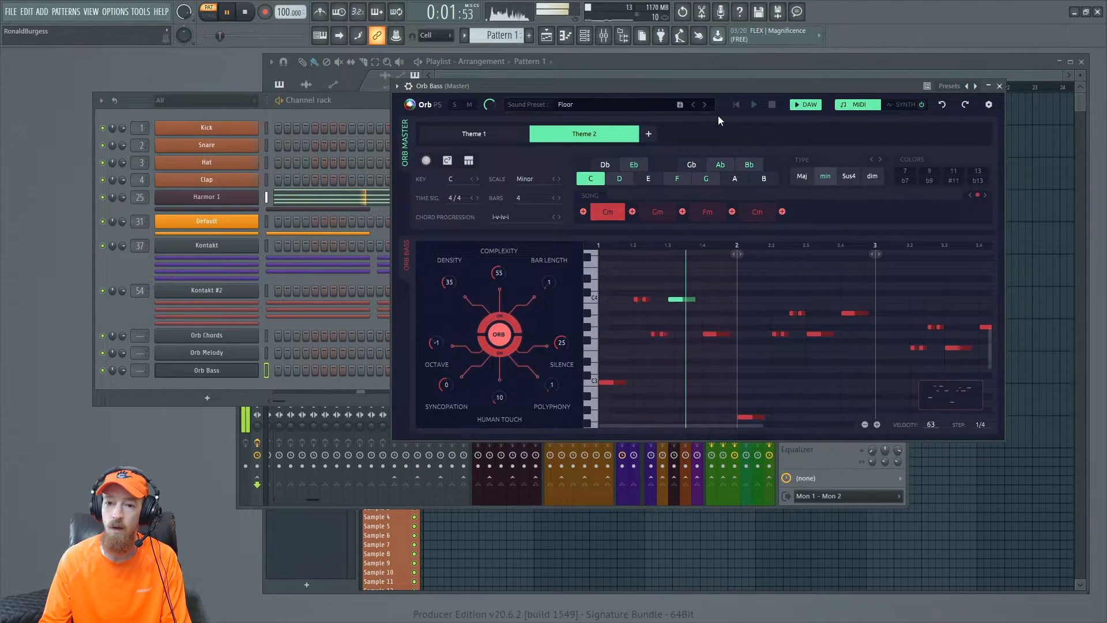
- Step through the Orb Bass sound presets to Technoid, then stop playback
click(704, 105)
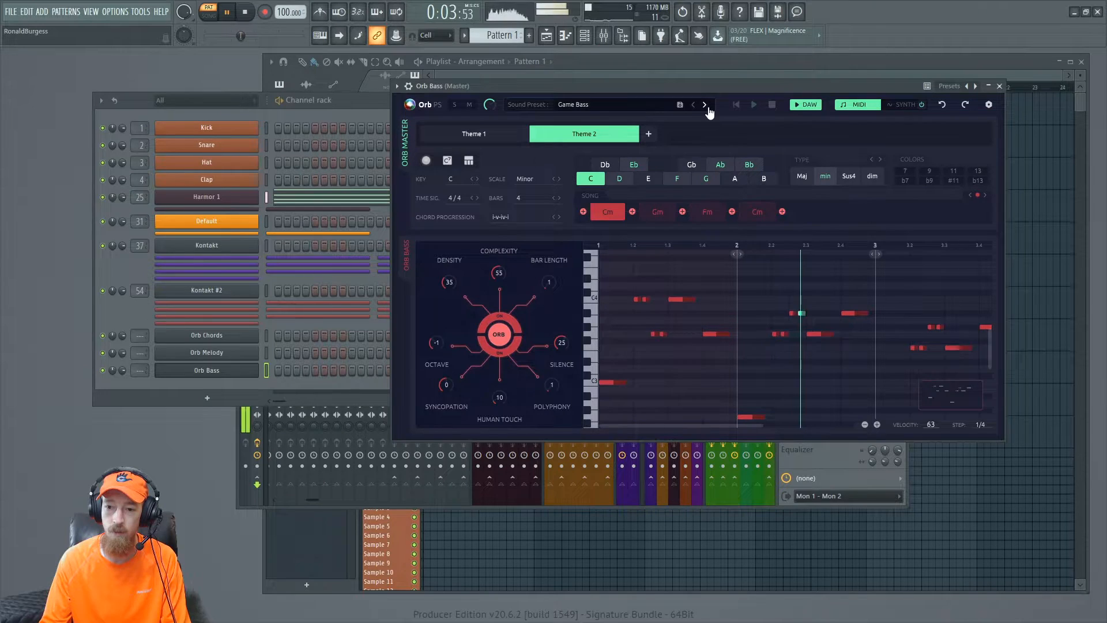
click(704, 105)
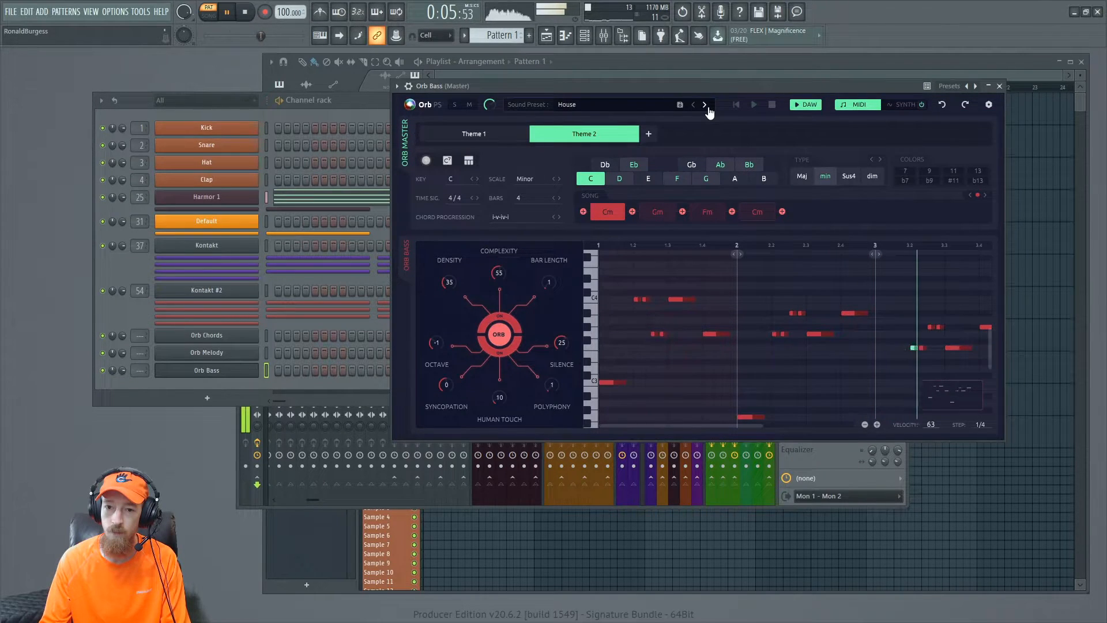
click(704, 105)
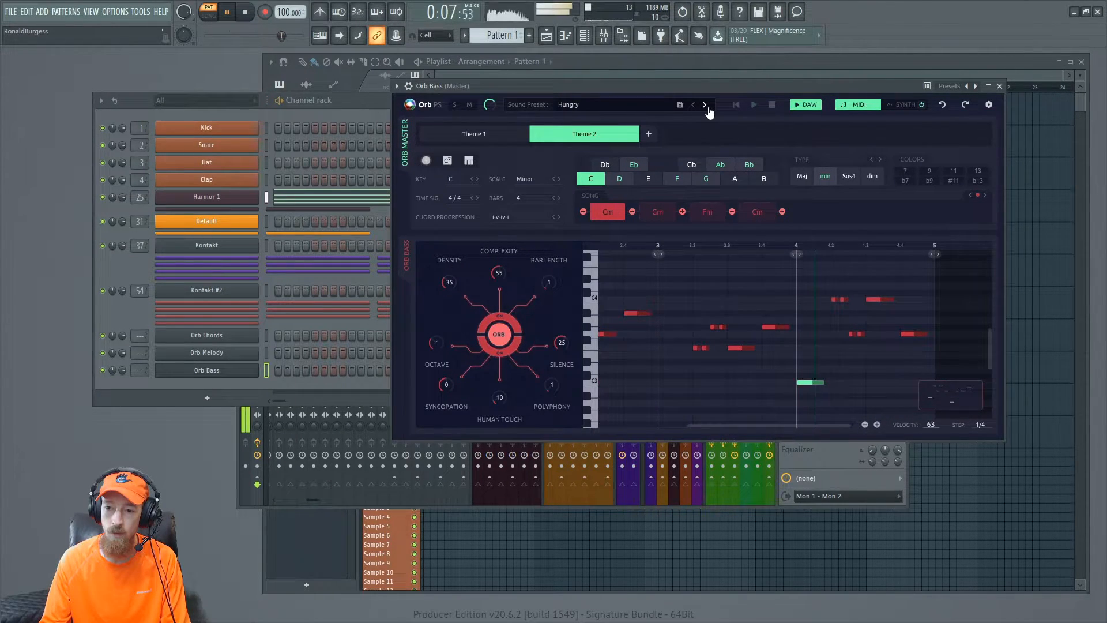
click(705, 105)
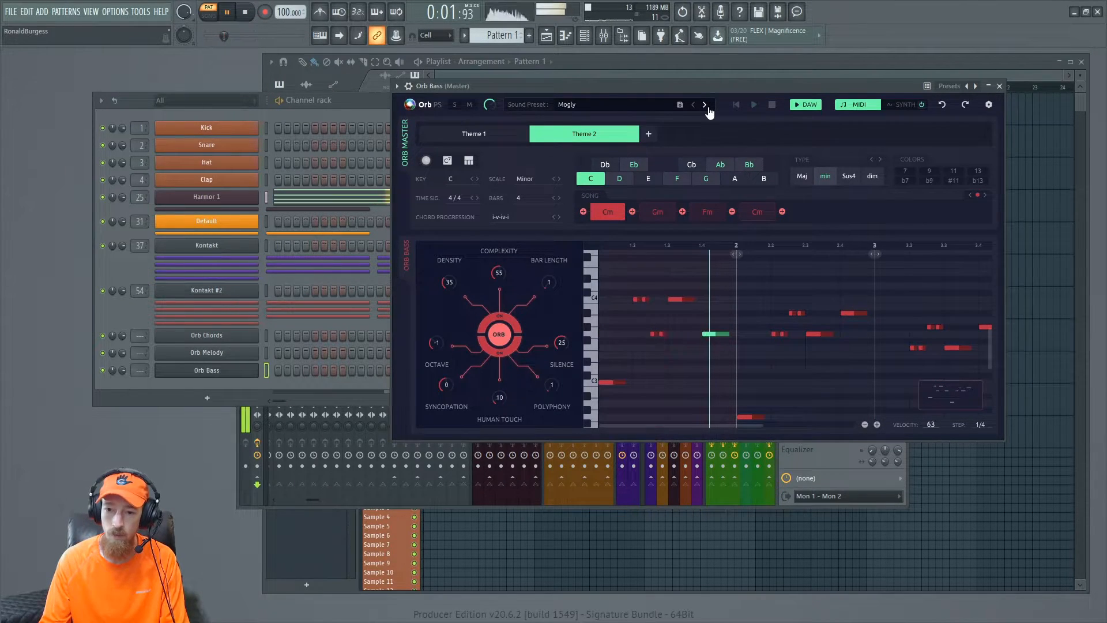
click(704, 105)
click(705, 105)
click(704, 105)
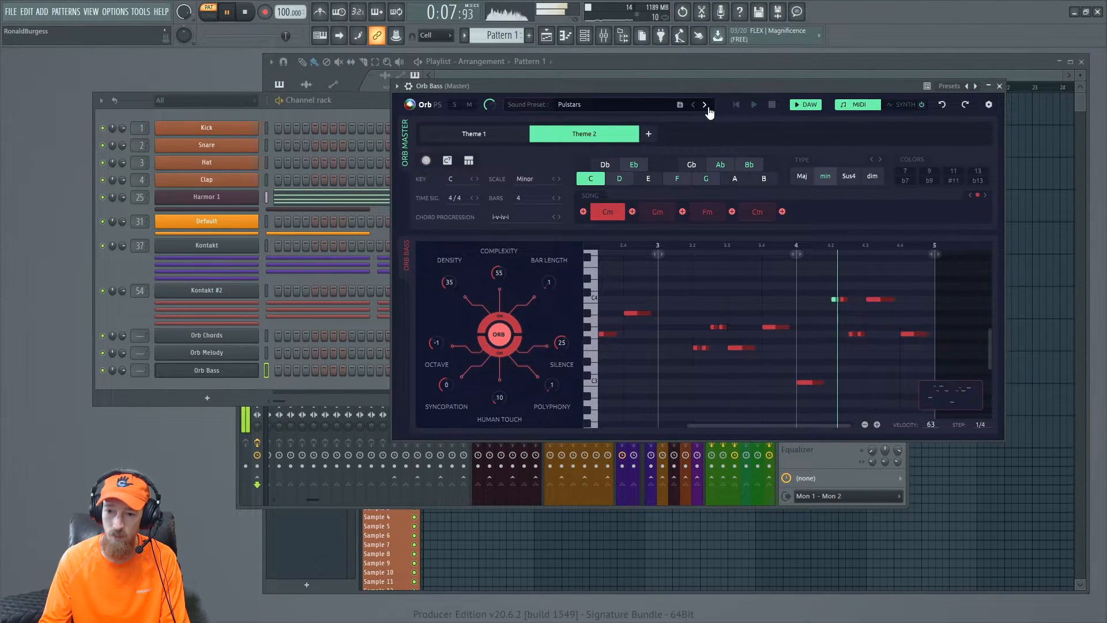
click(705, 105)
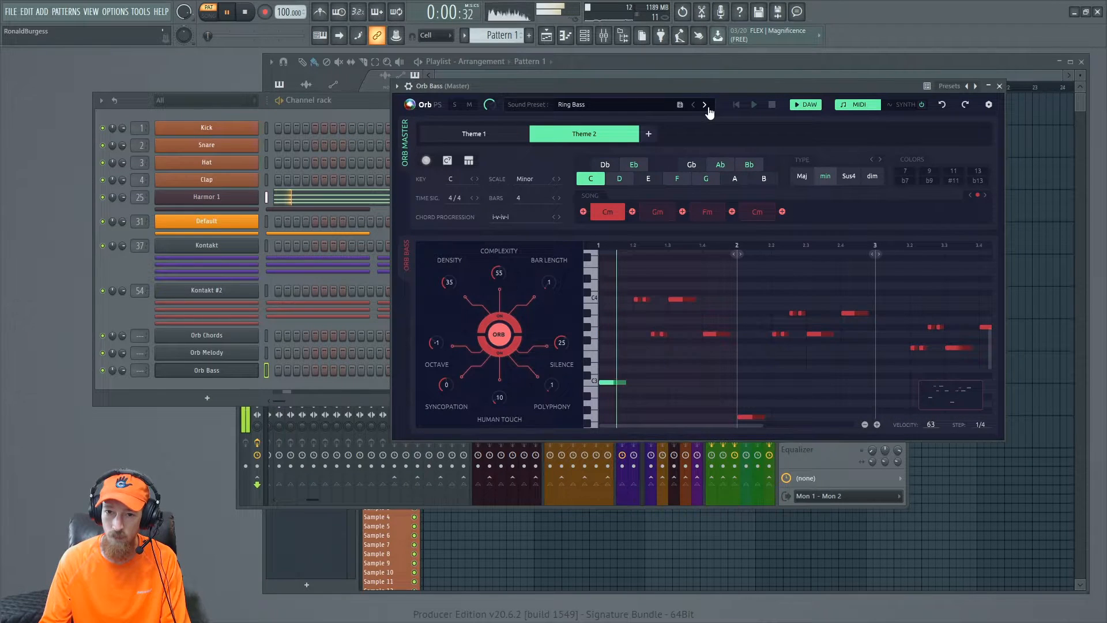
click(705, 105)
click(704, 104)
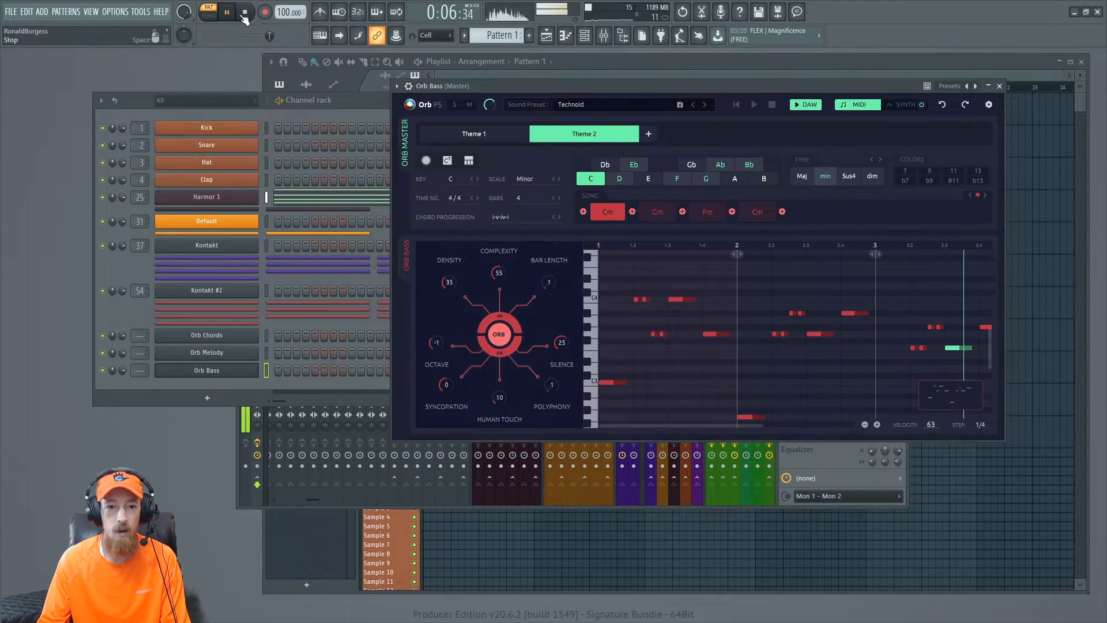
key(space)
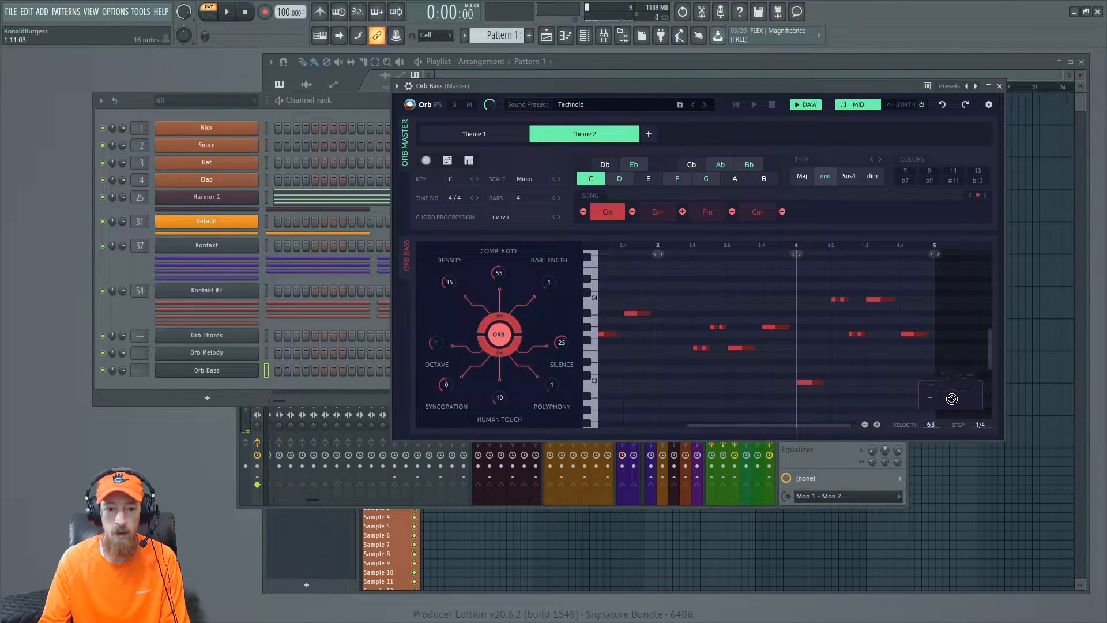
- Drag the generated bass MIDI into the channel rack as a Sub Bass channel and open its synth
drag(223, 213, 225, 215)
drag(946, 404, 236, 215)
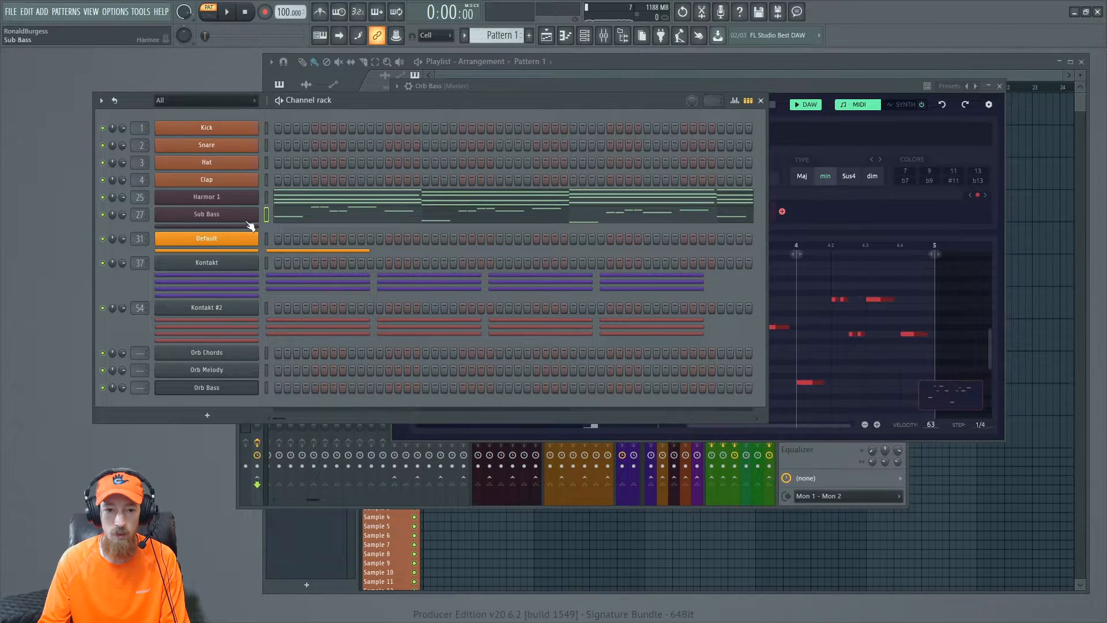
click(247, 216)
drag(607, 154, 683, 108)
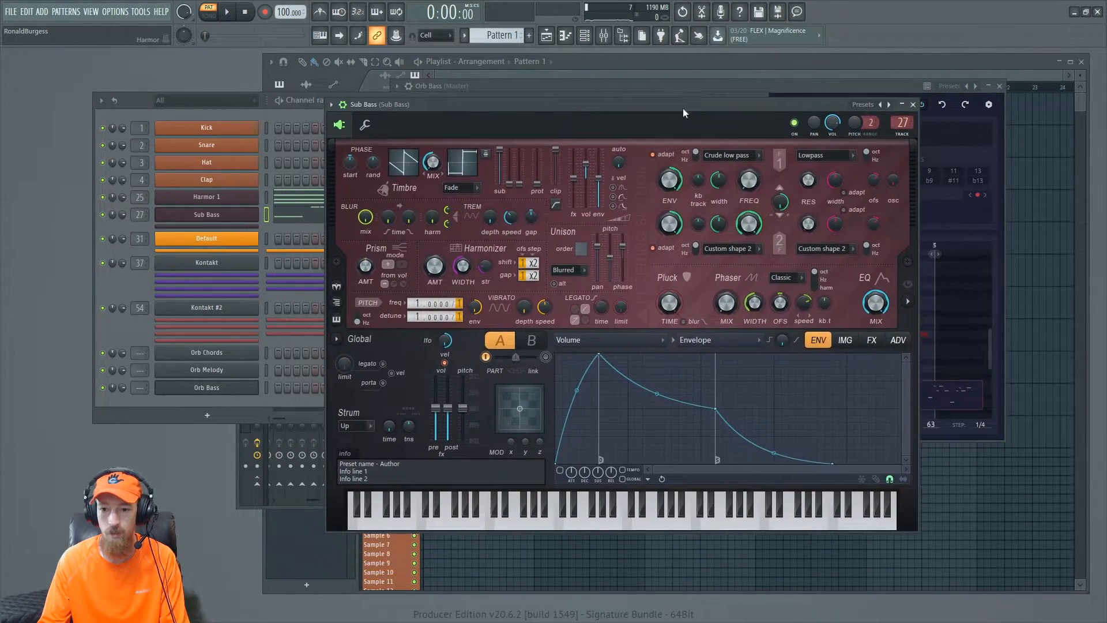
- Play back and add Classic distortion to the Sub Bass effects, raising its amount slightly
key(space)
click(865, 341)
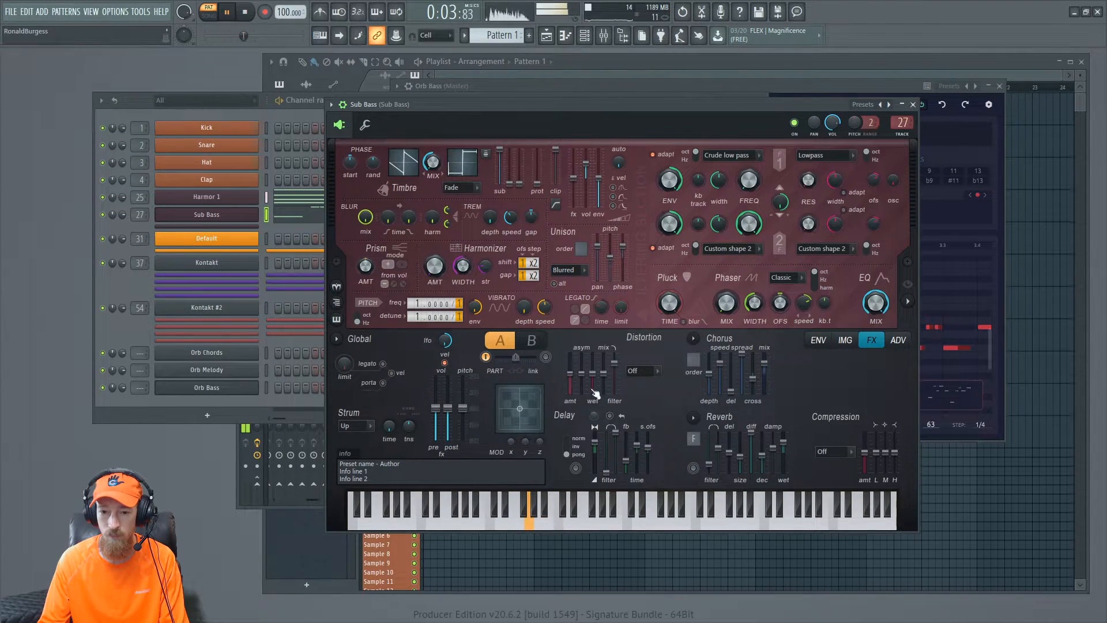
click(647, 371)
click(643, 400)
drag(570, 374, 569, 367)
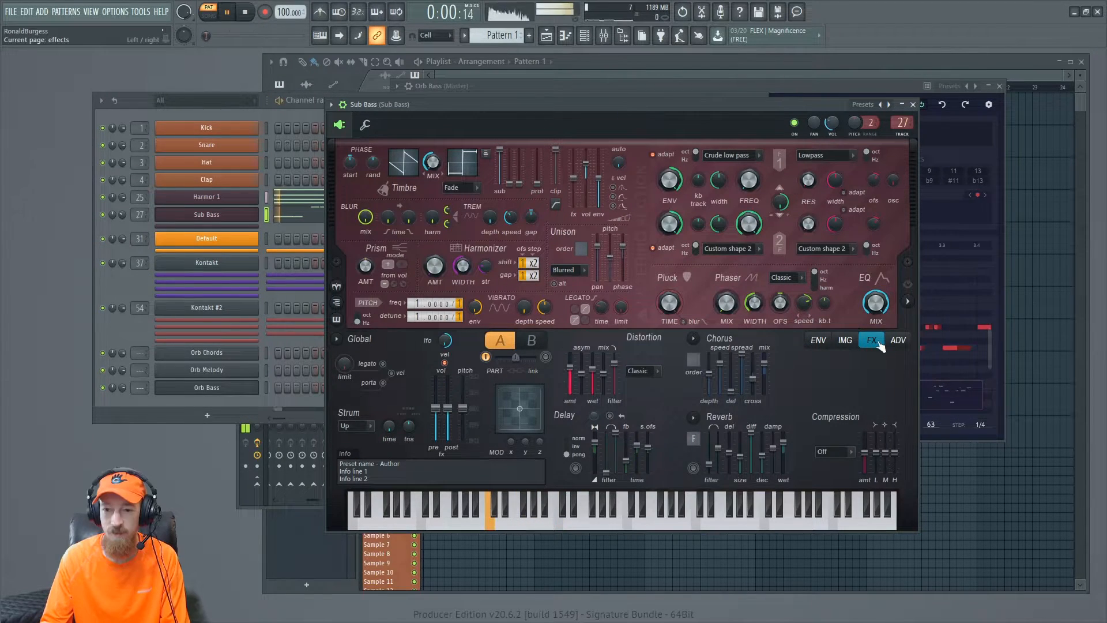
click(845, 340)
click(817, 340)
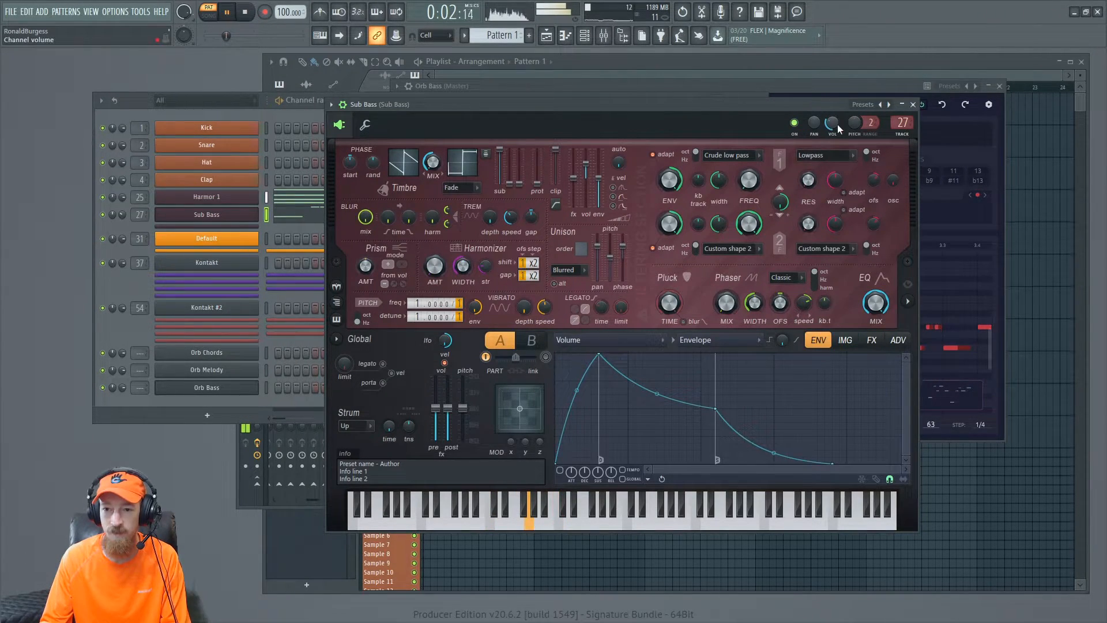
- Close the Sub Bass synth, bring the Orb Bass window forward and stop playback
click(917, 105)
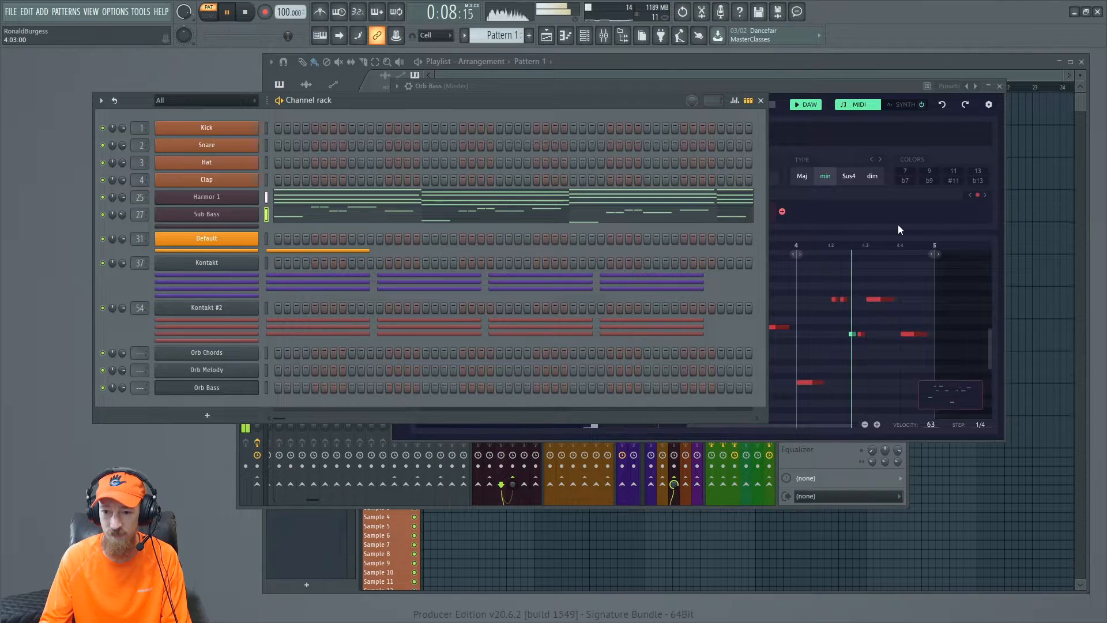
click(846, 85)
key(space)
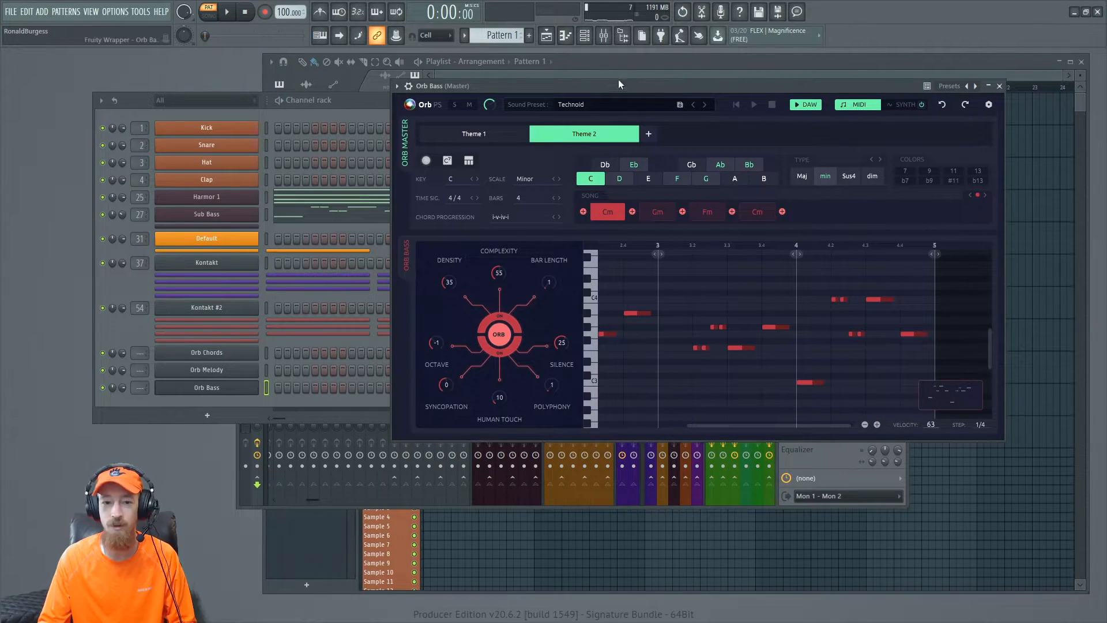
- Add an Orb Arpeggios instrument by searching the plugin browser for orb, and reposition its window
right_click(208, 415)
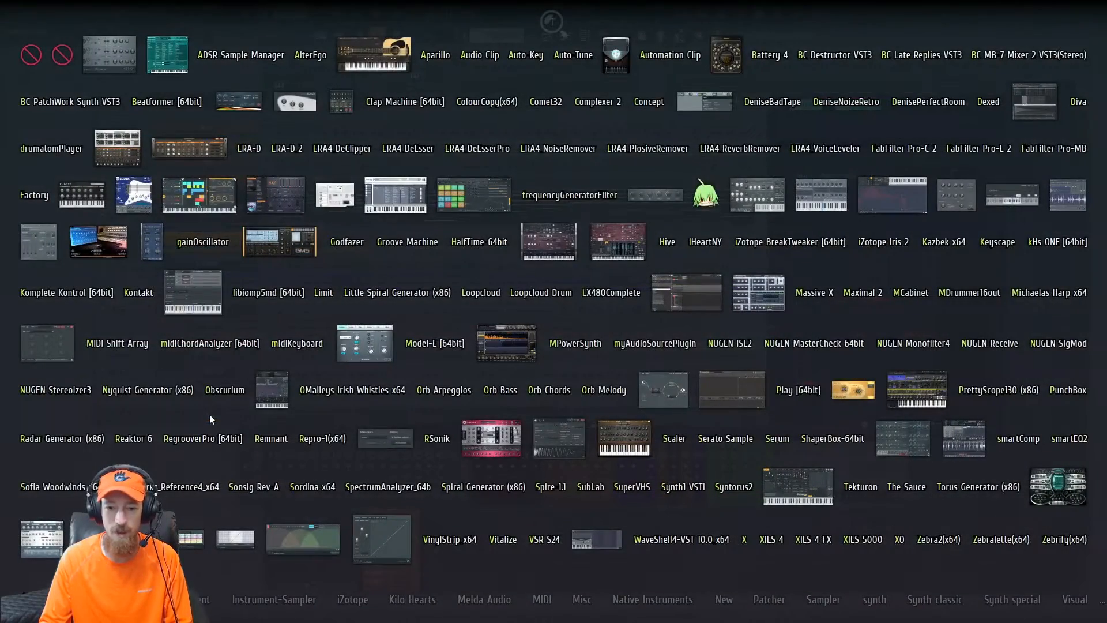
text(orb)
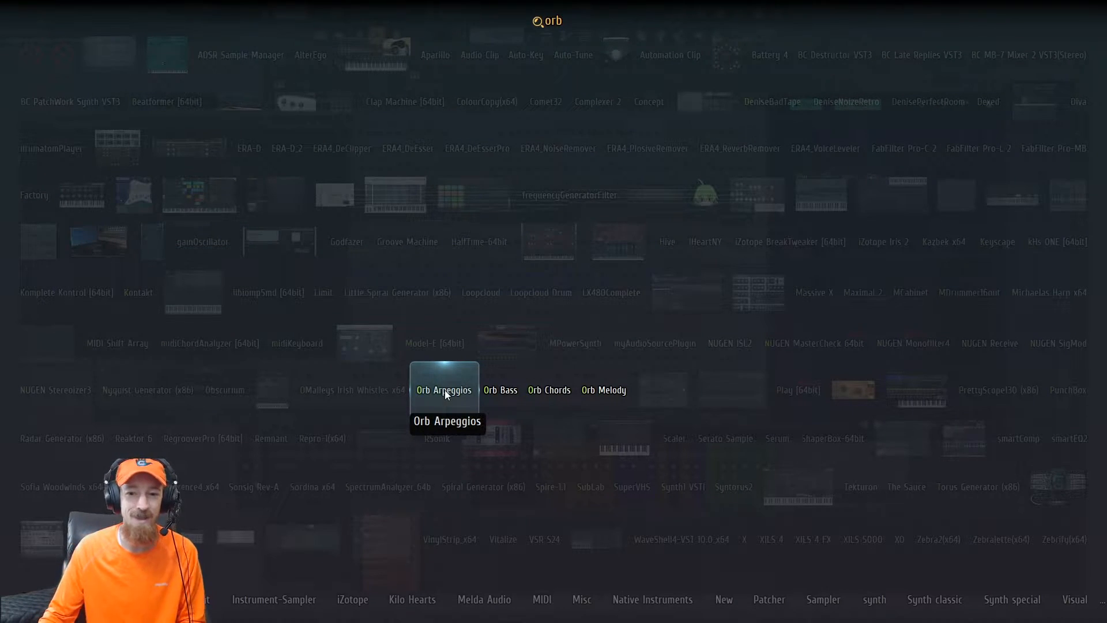
click(445, 389)
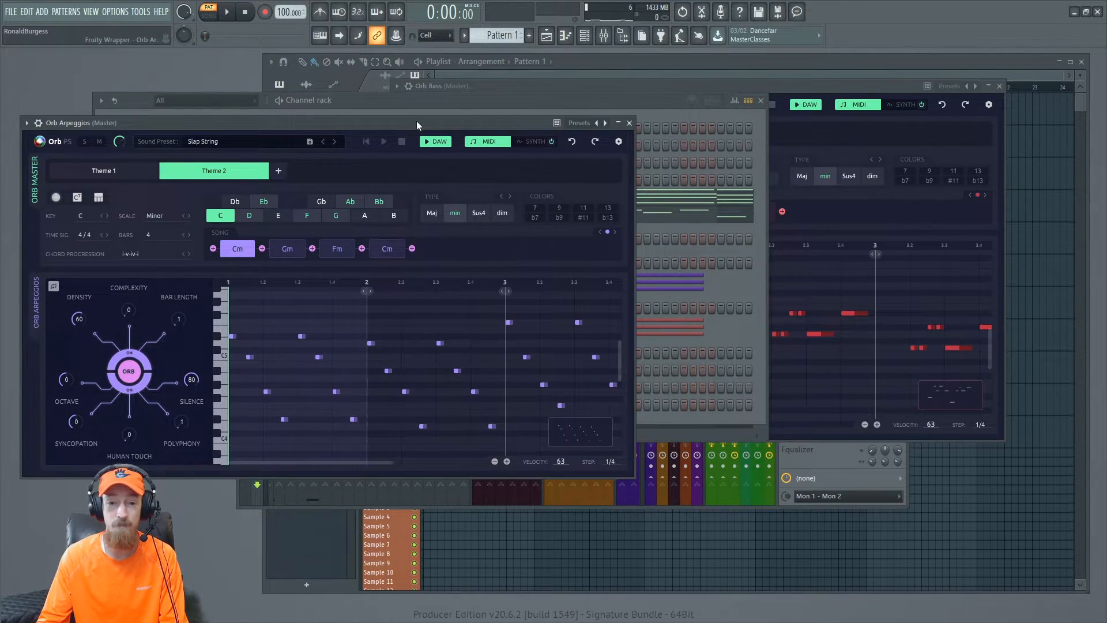
drag(416, 120, 690, 99)
click(104, 199)
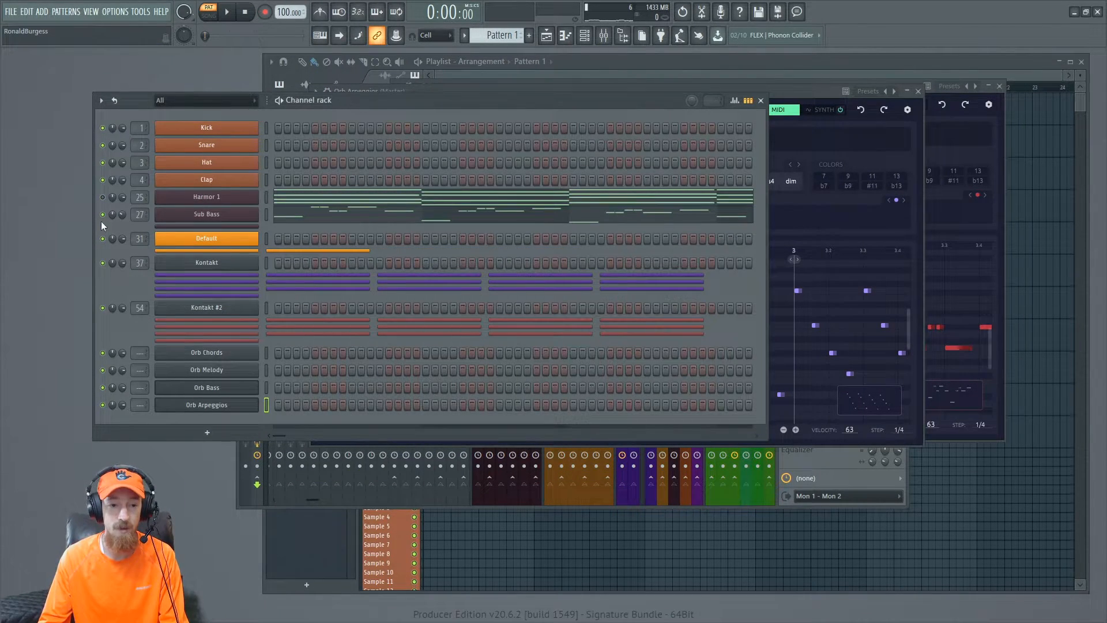
drag(803, 91, 686, 110)
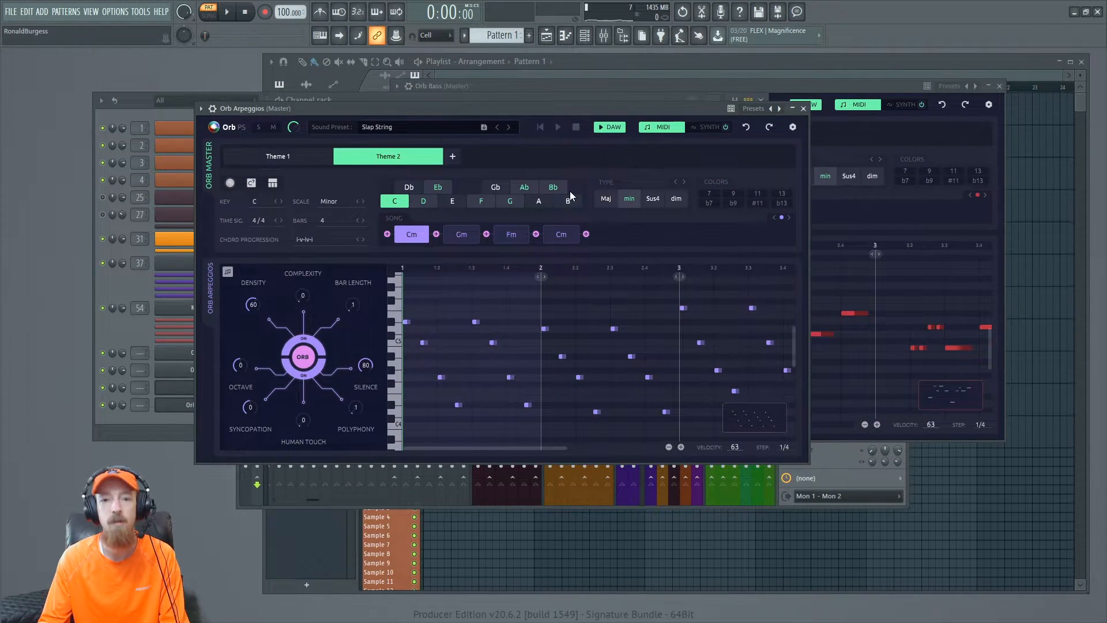
- Play the arpeggio and step through its sound presets to Trombone Marc, then reposition the window
key(space)
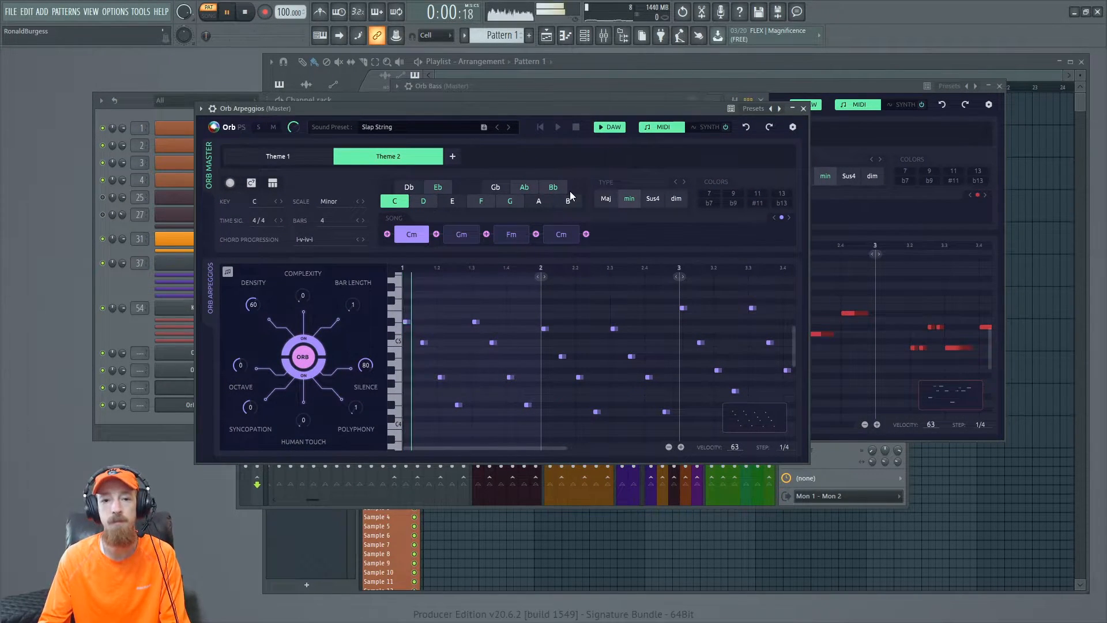
click(508, 127)
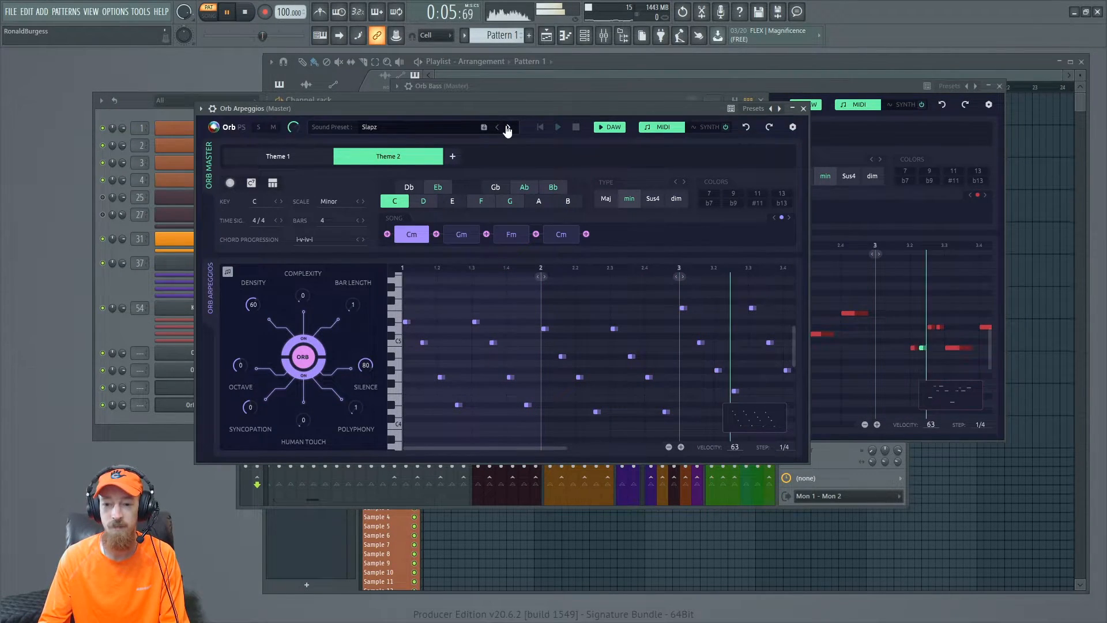
click(508, 127)
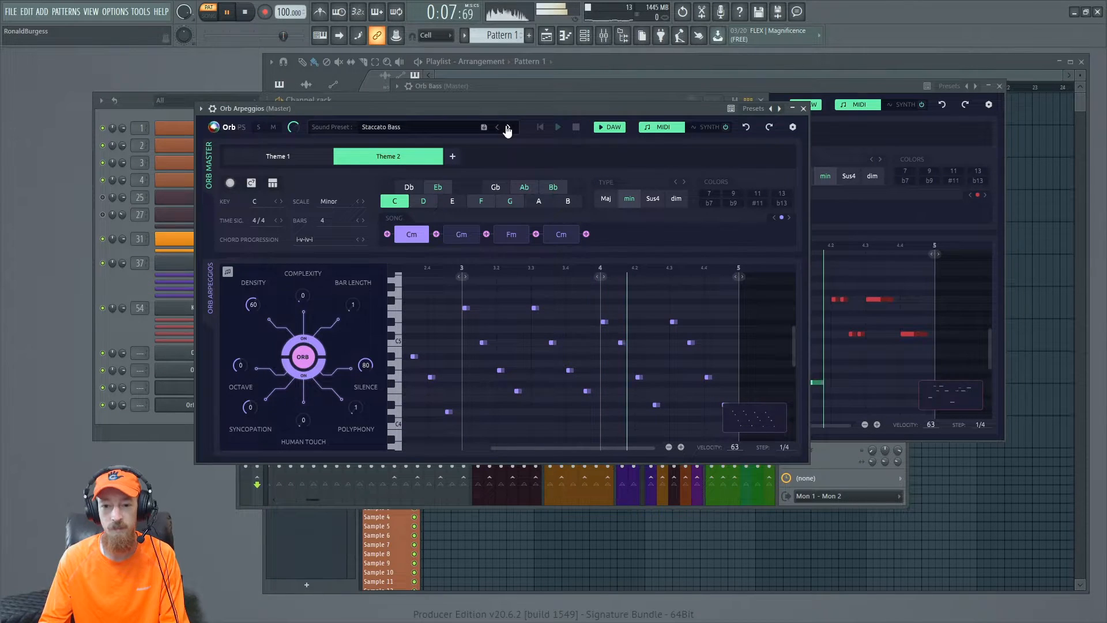
click(508, 127)
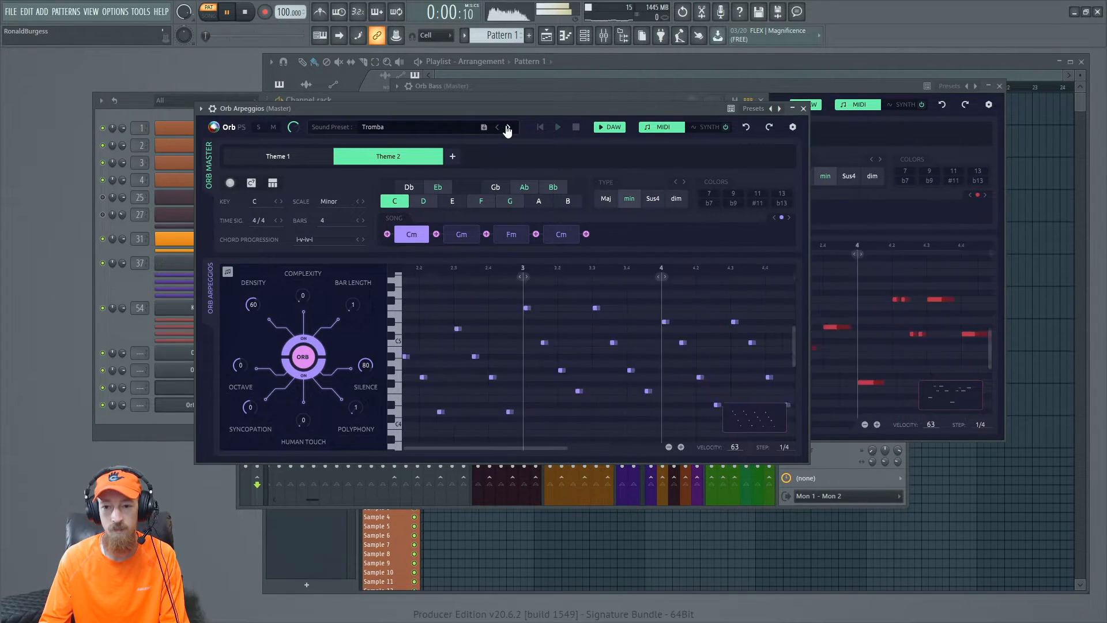
click(508, 127)
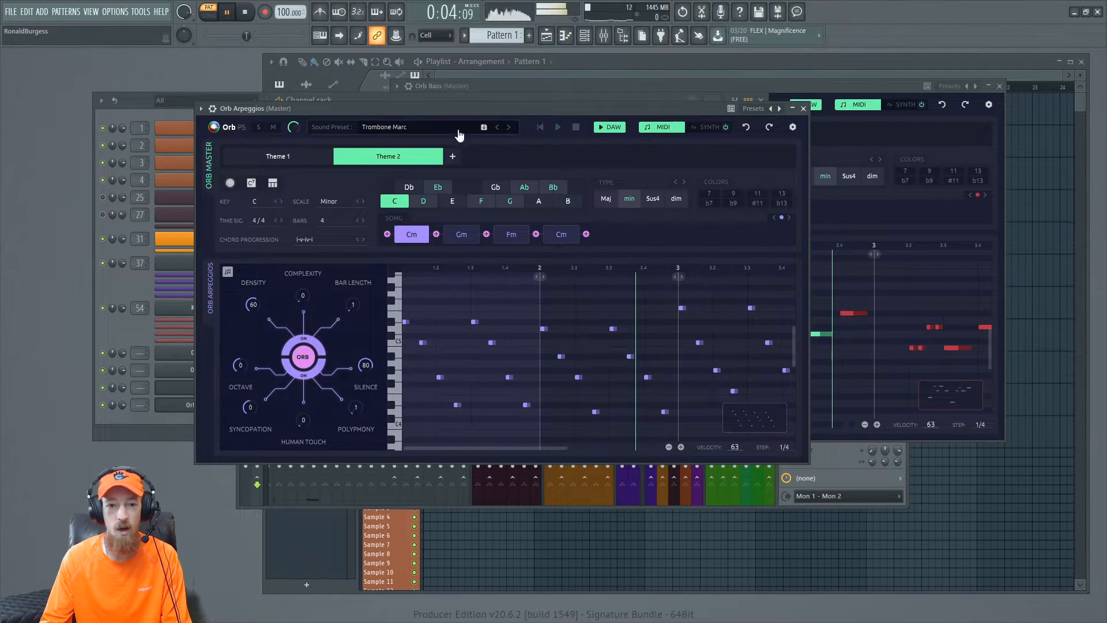
drag(407, 108, 420, 94)
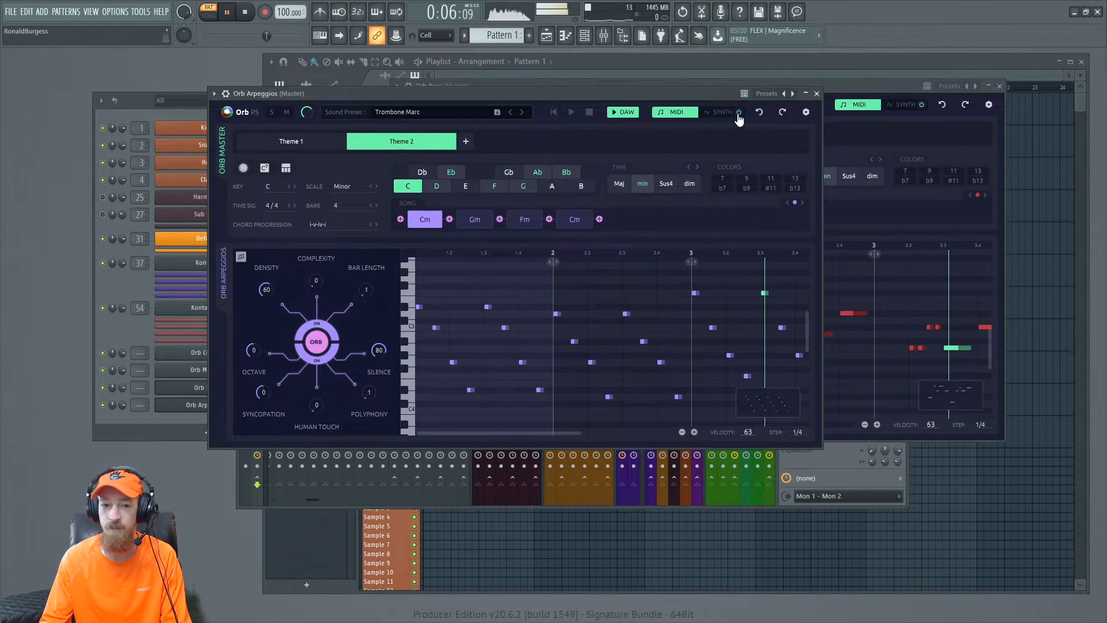
- Bring the channel rack forward, close the open Orb plugin windows and stop playback
click(109, 215)
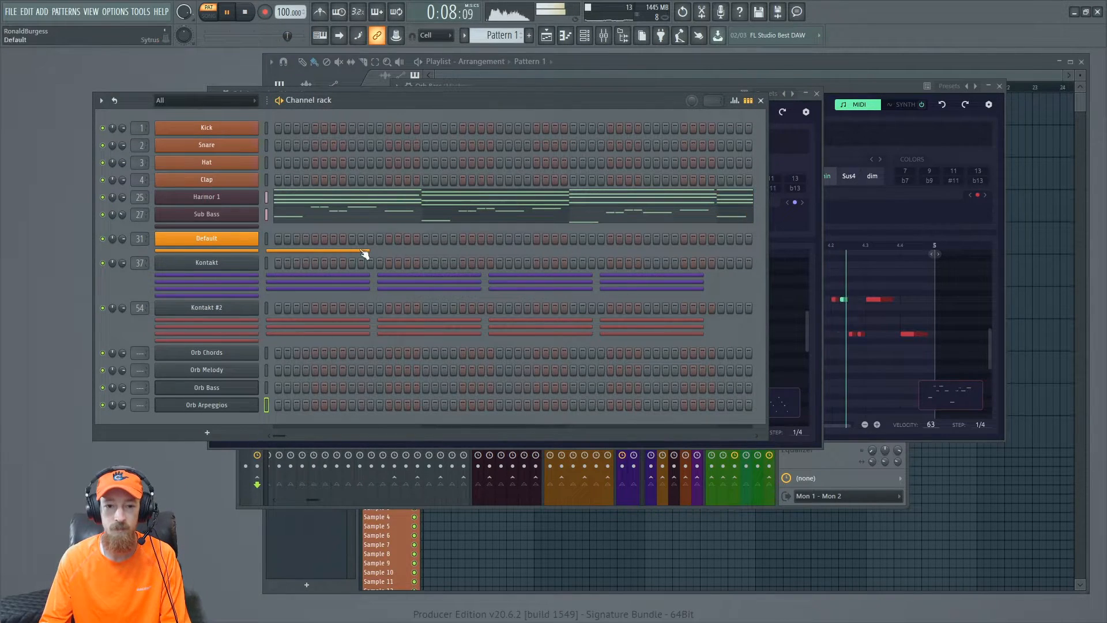
click(810, 94)
click(818, 92)
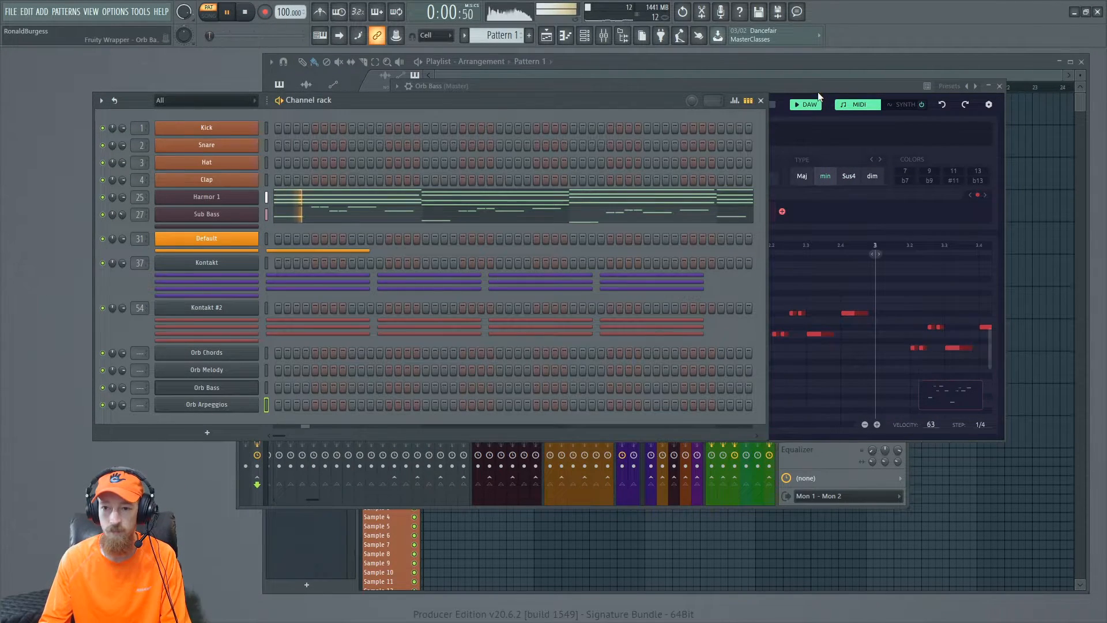
key(Escape)
key(space)
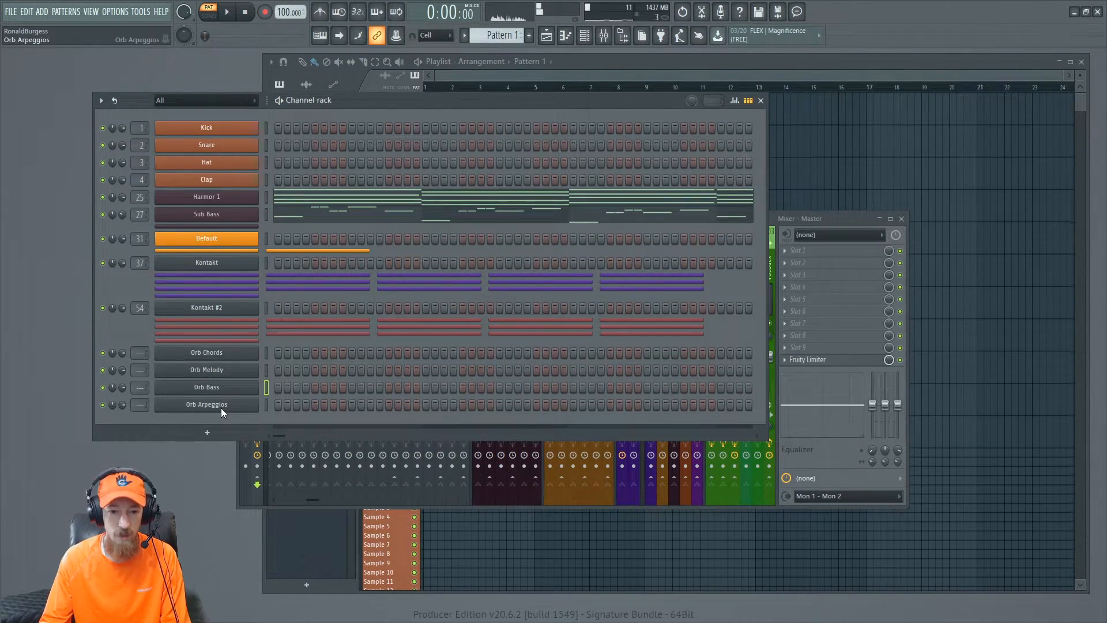
- Open the Orb Arpeggios synth page and, while playing, lower oscillator 1's filter cutoff to about 347 Hz
click(199, 405)
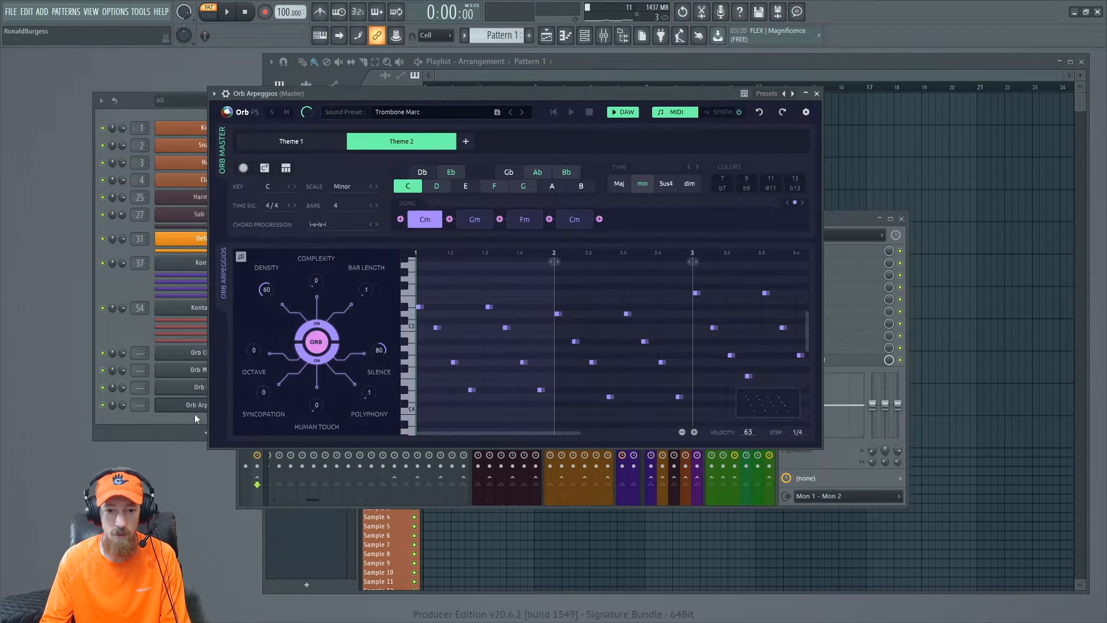
click(721, 112)
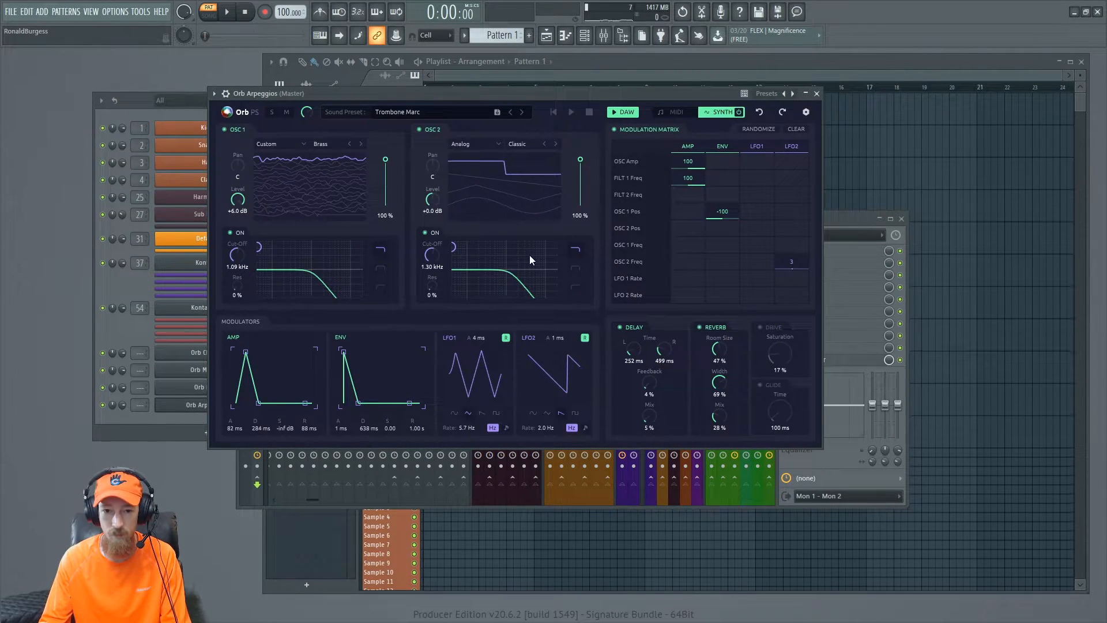
key(space)
drag(239, 258, 238, 277)
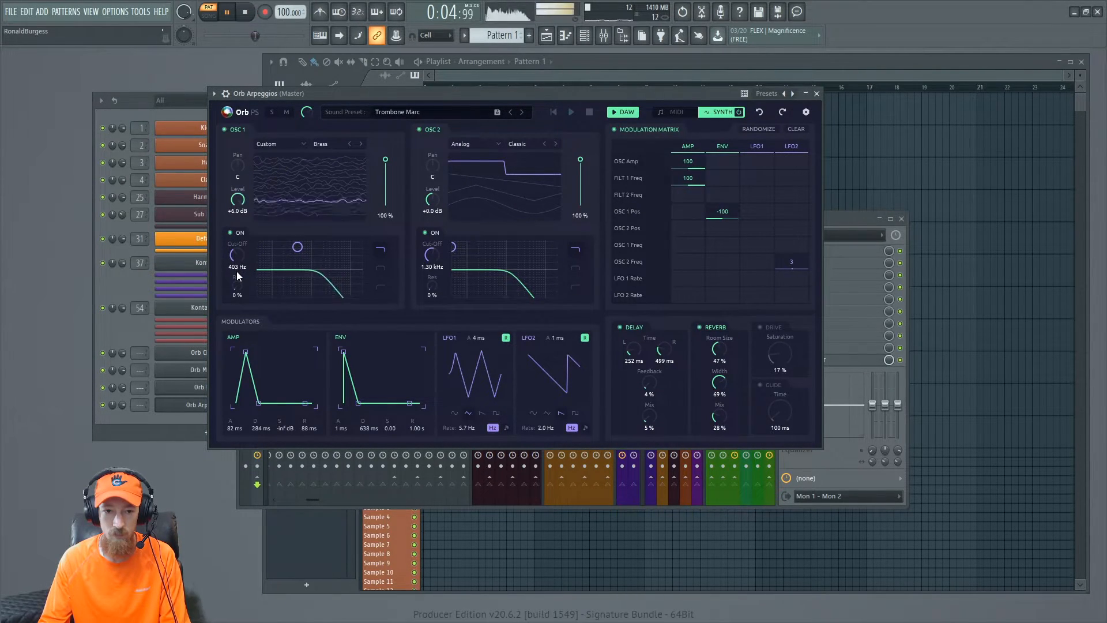
drag(237, 272, 237, 274)
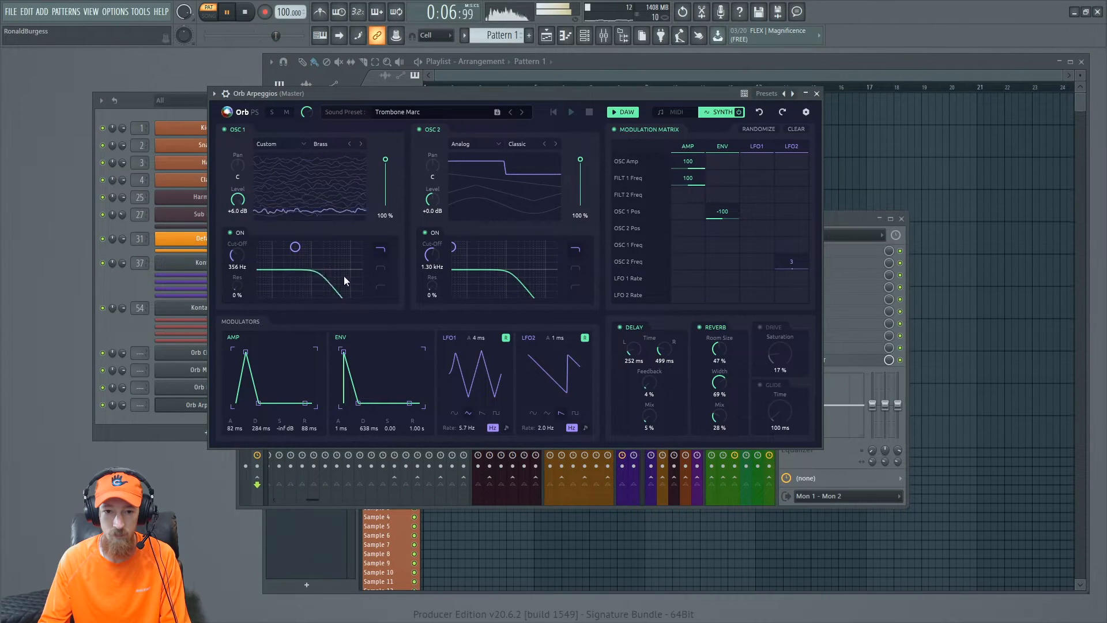
drag(237, 267, 237, 268)
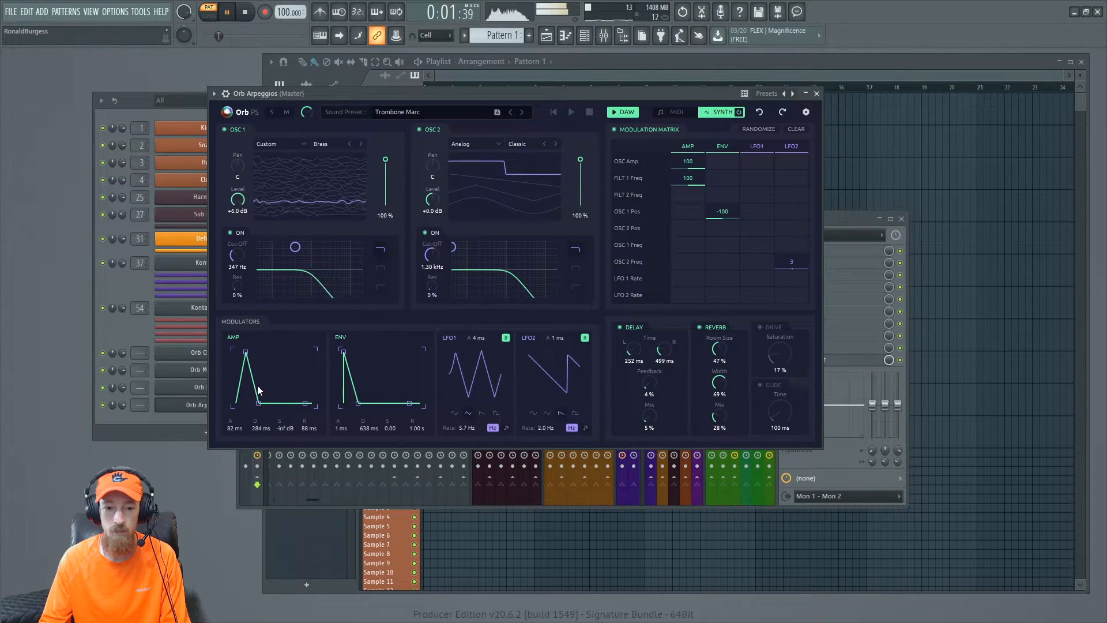
- Shorten the amp envelope attack to about 21 ms and decay to about 215 ms, then close the Orb Arpeggios window
drag(245, 352, 243, 351)
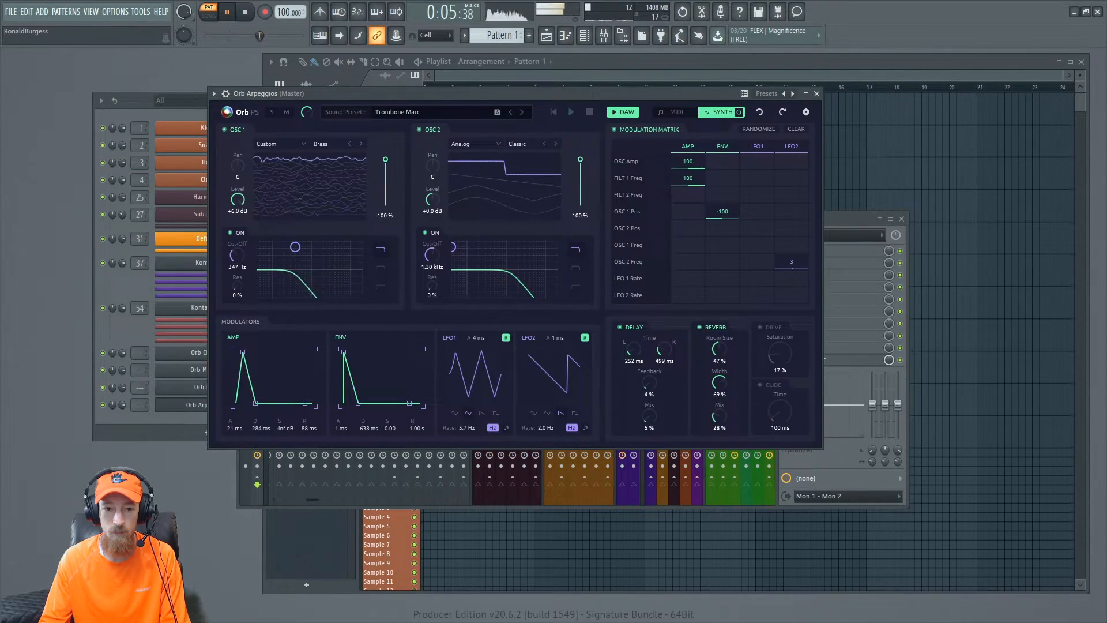
drag(255, 403, 253, 403)
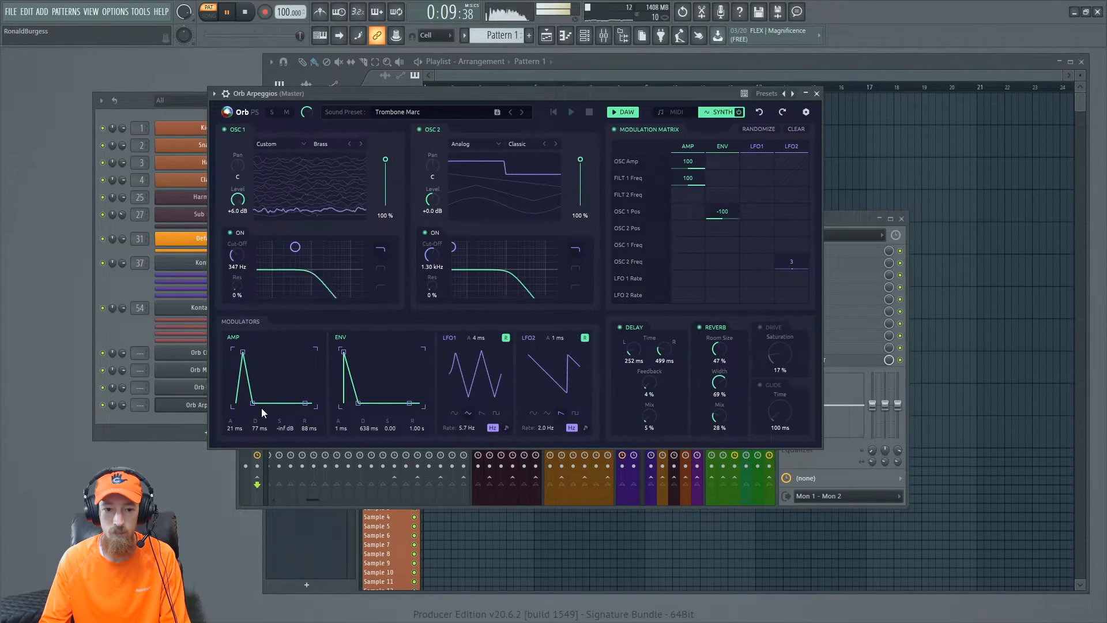
drag(256, 403, 254, 403)
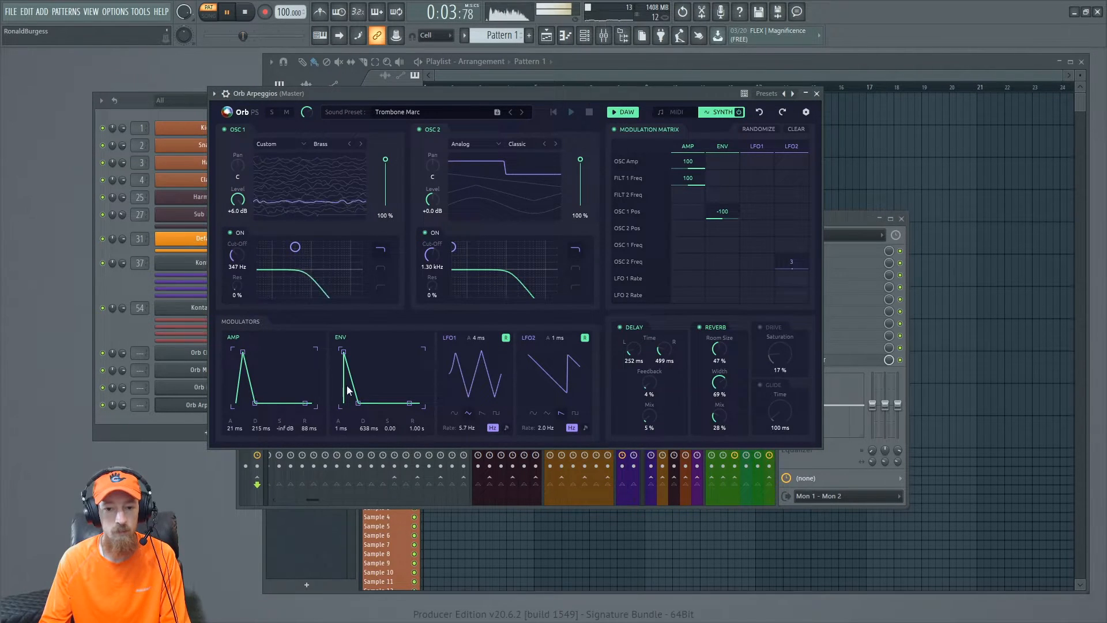
click(817, 93)
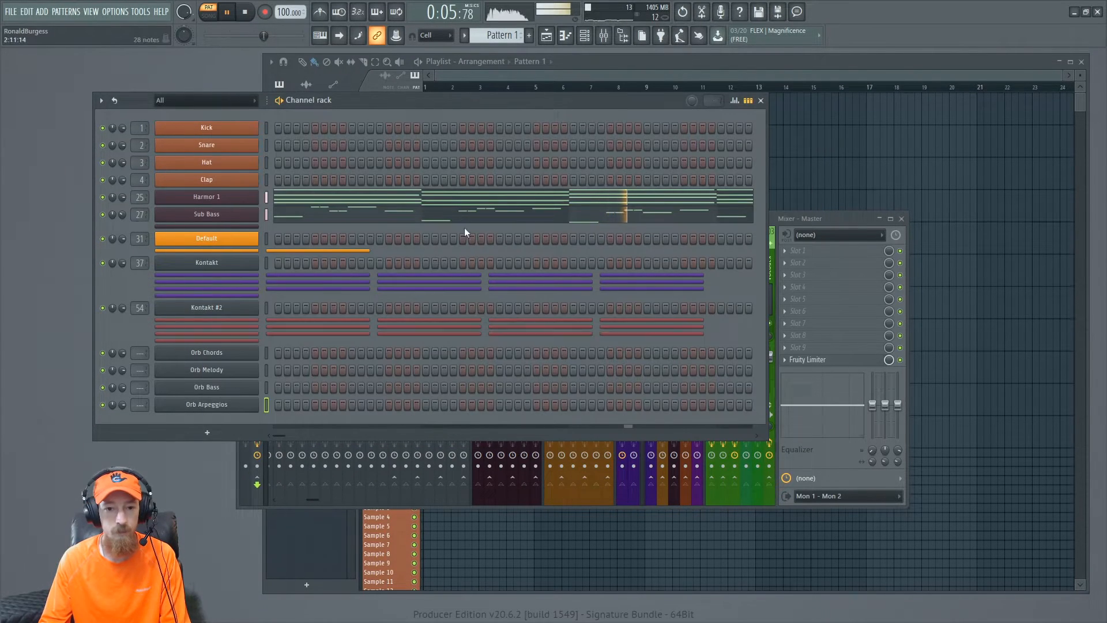
- Place a Pattern 1 clip in the playlist and move it to the start of the first track
click(860, 67)
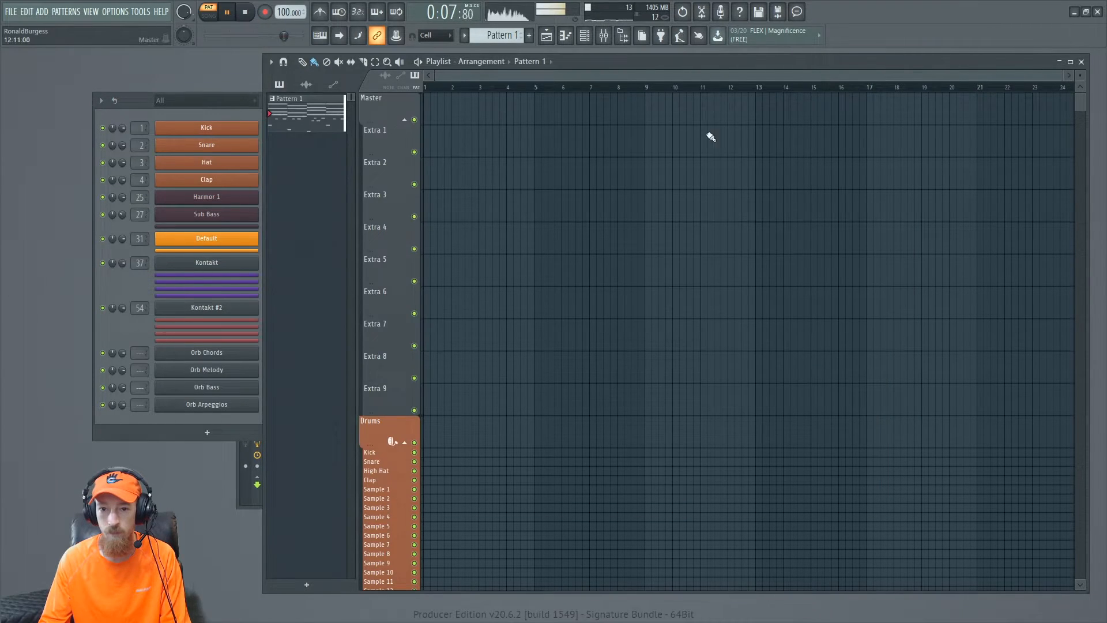
key(space)
click(591, 115)
drag(632, 109, 375, 88)
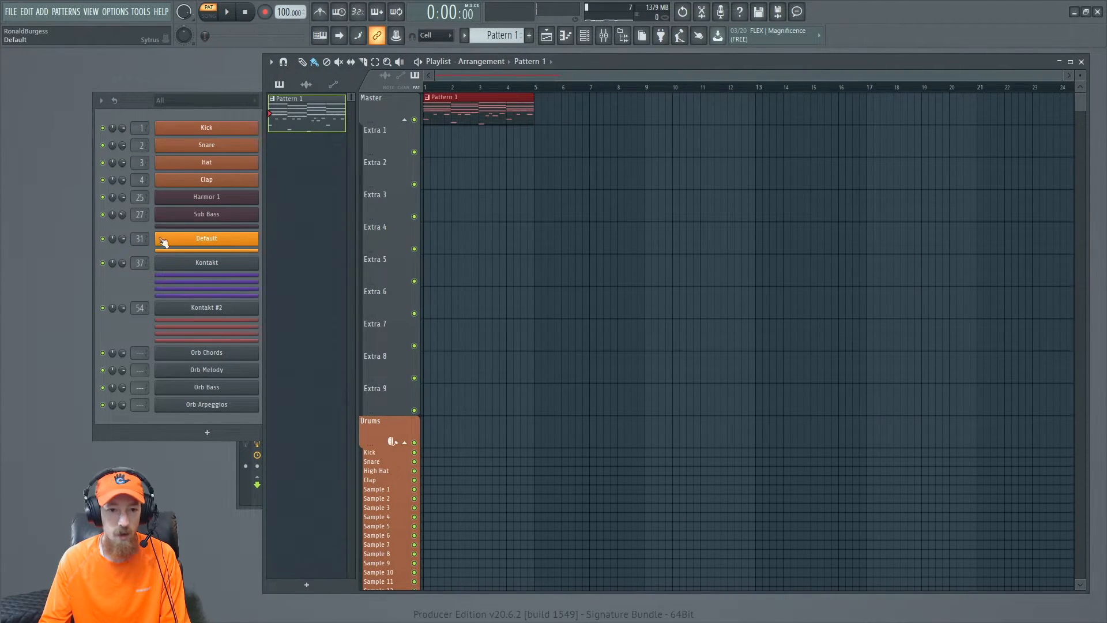
- Copy the Harmor 1 chord notes and paste them into the Kontakt 1 channel
click(108, 288)
right_click(232, 198)
click(417, 207)
right_click(241, 272)
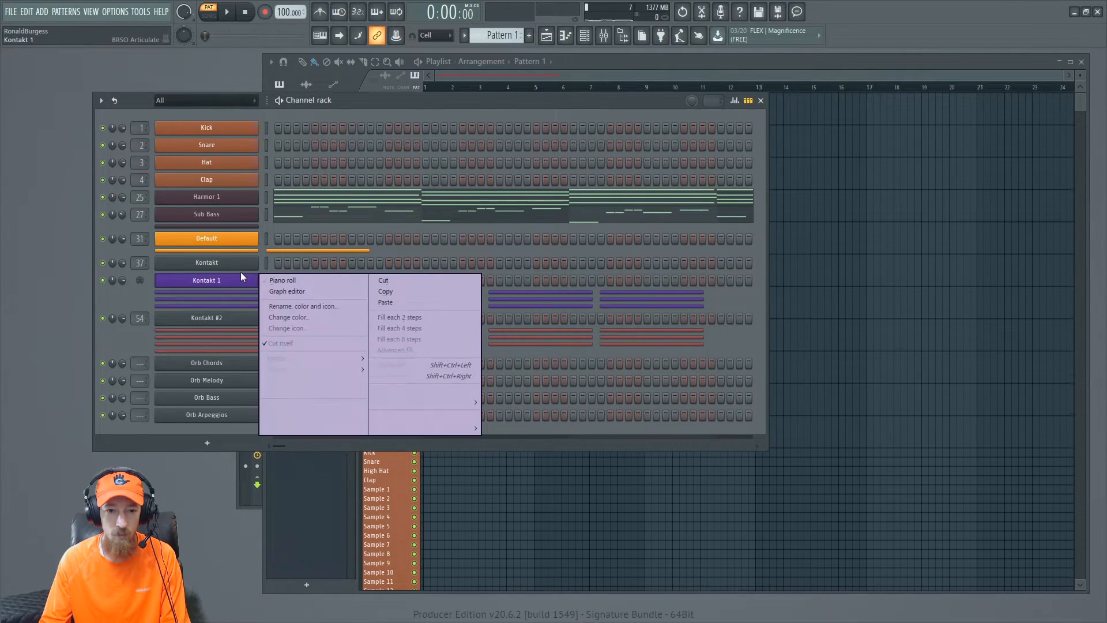
click(423, 298)
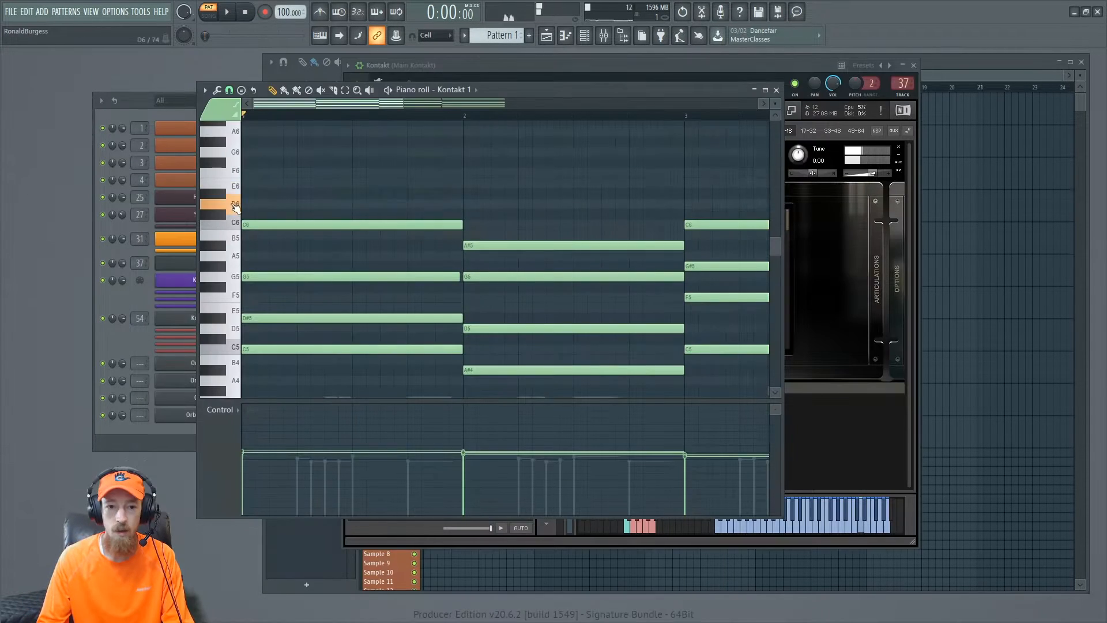
- Play the Kontakt 1 chords in the piano roll, view its Kontakt instrument, and close the Kontakt and piano roll windows
key(space)
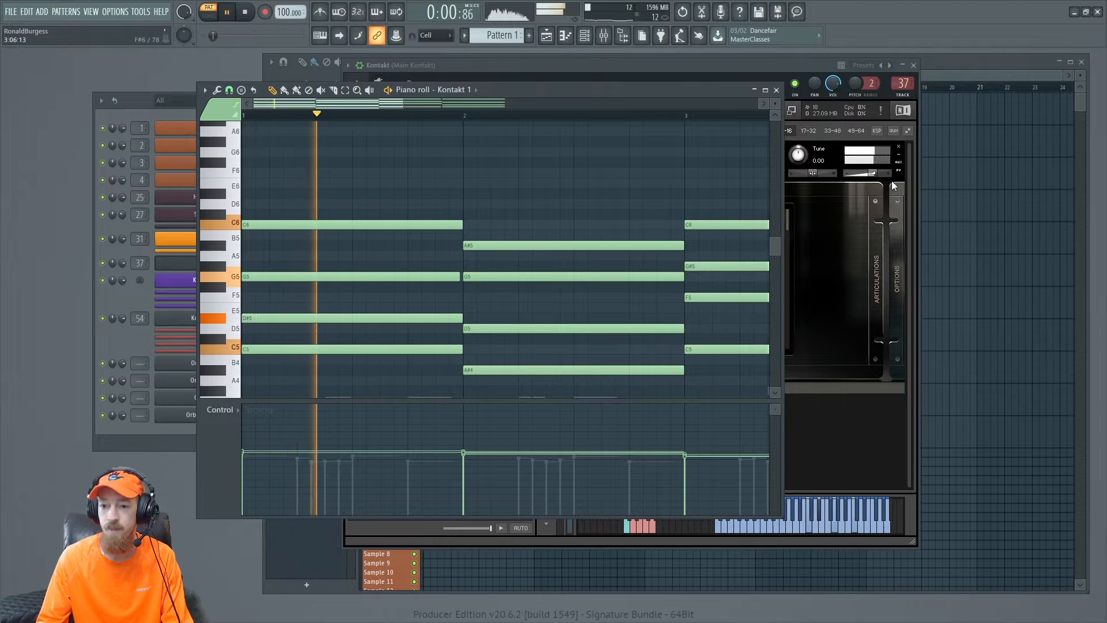
click(871, 174)
drag(866, 174, 864, 174)
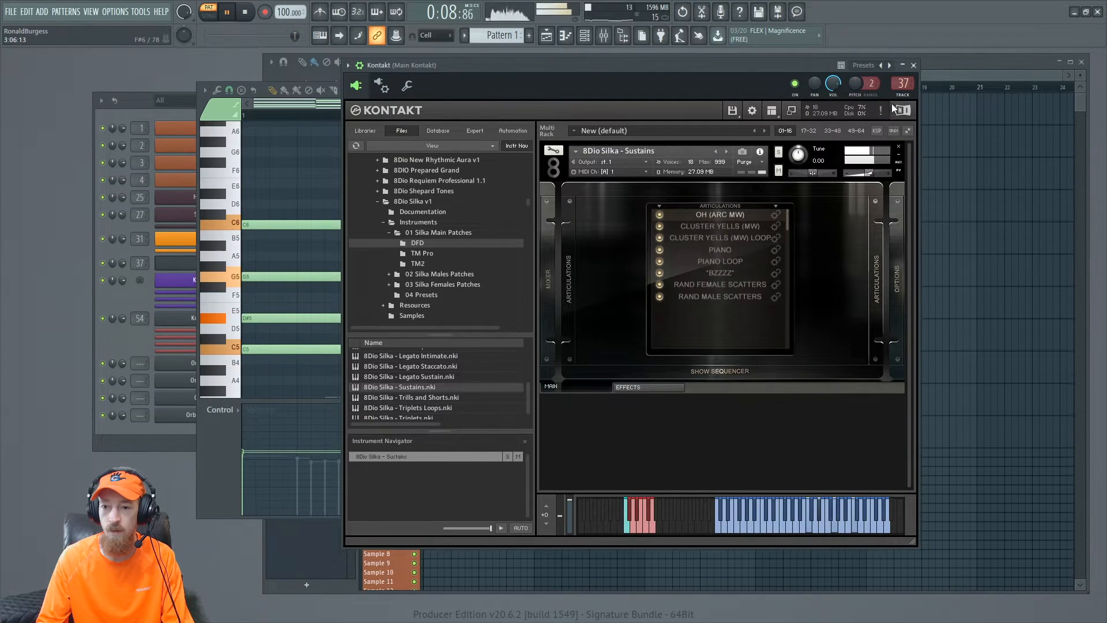
click(914, 65)
click(818, 66)
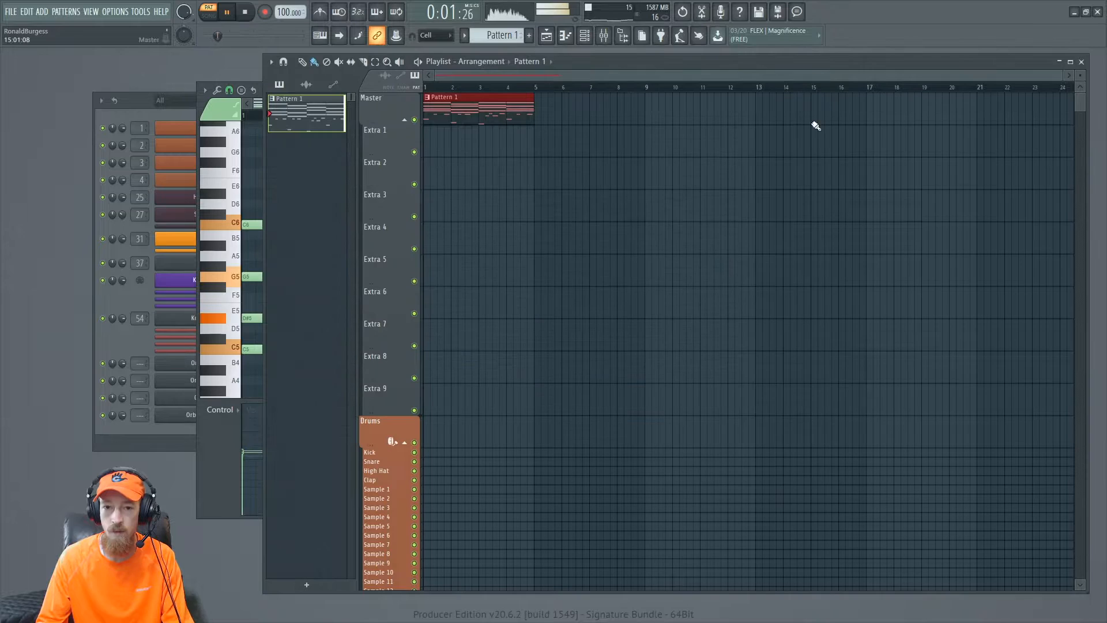
click(235, 146)
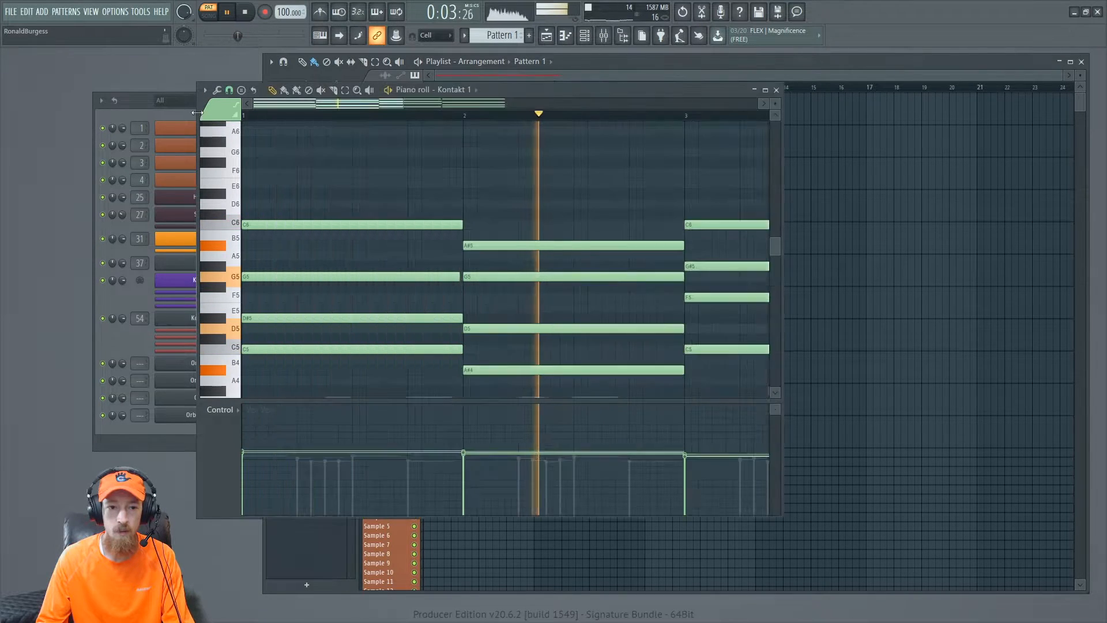
click(776, 90)
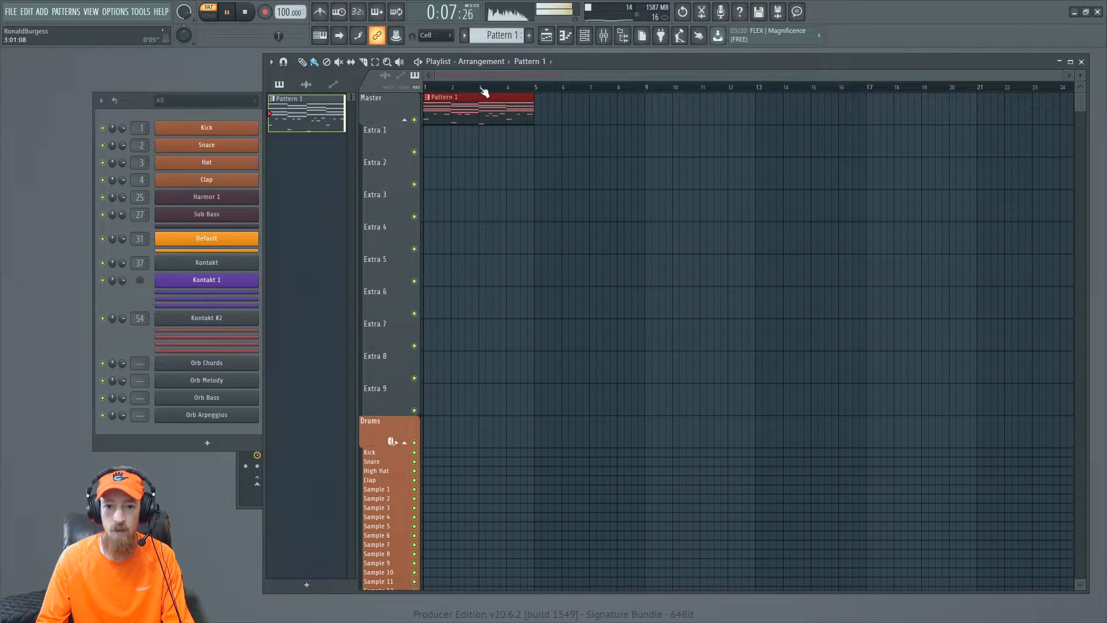
- Switch to song mode and play back the arrangement from the playlist
key(l)
click(112, 304)
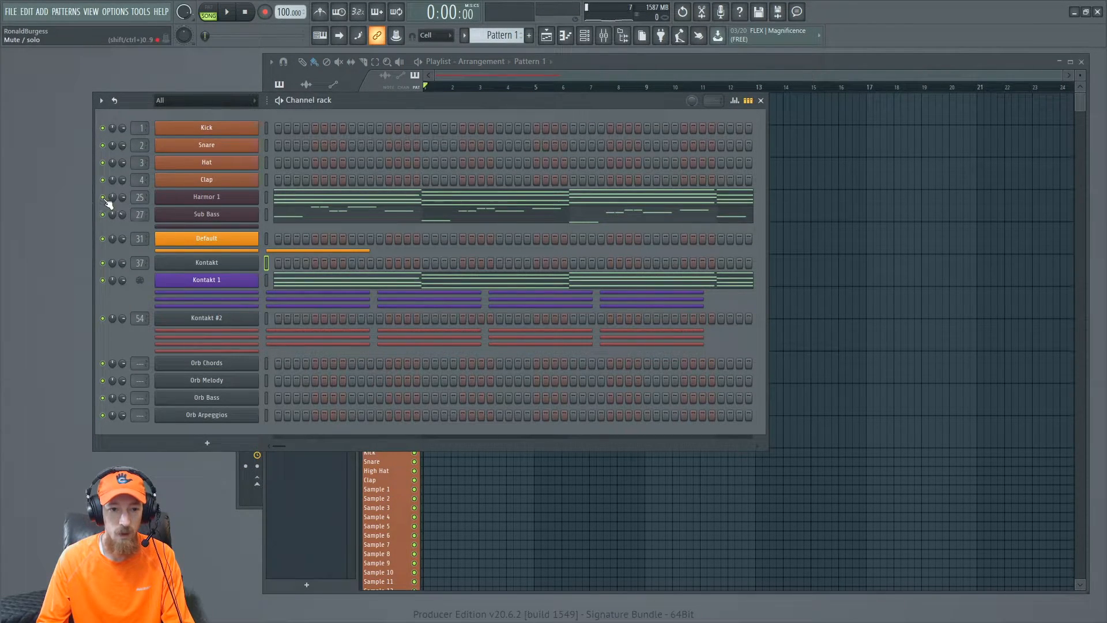
key(space)
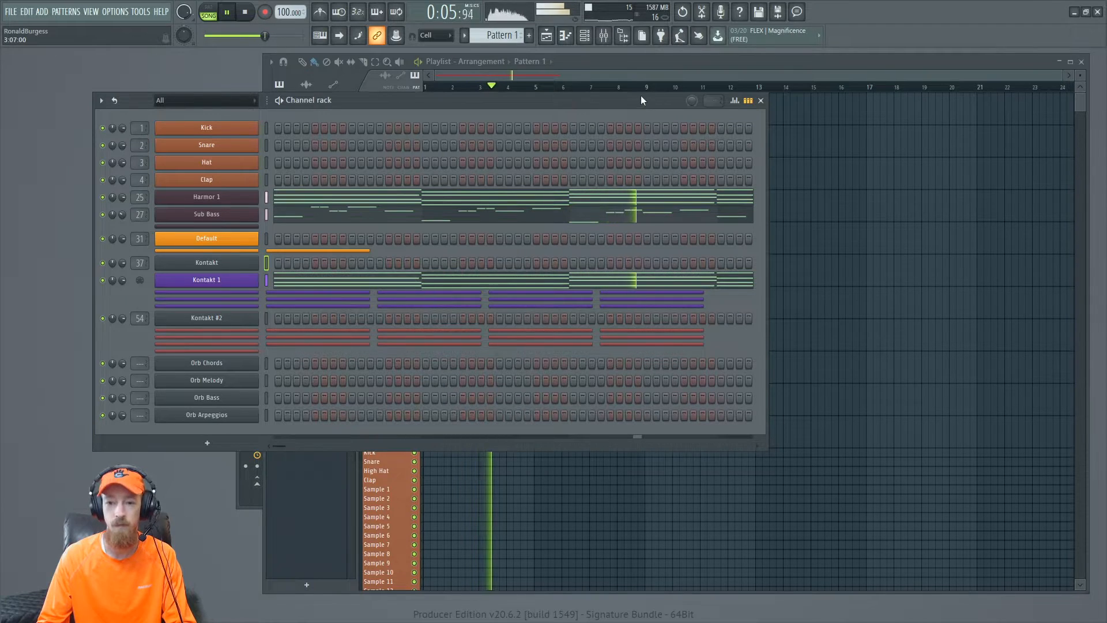
click(588, 74)
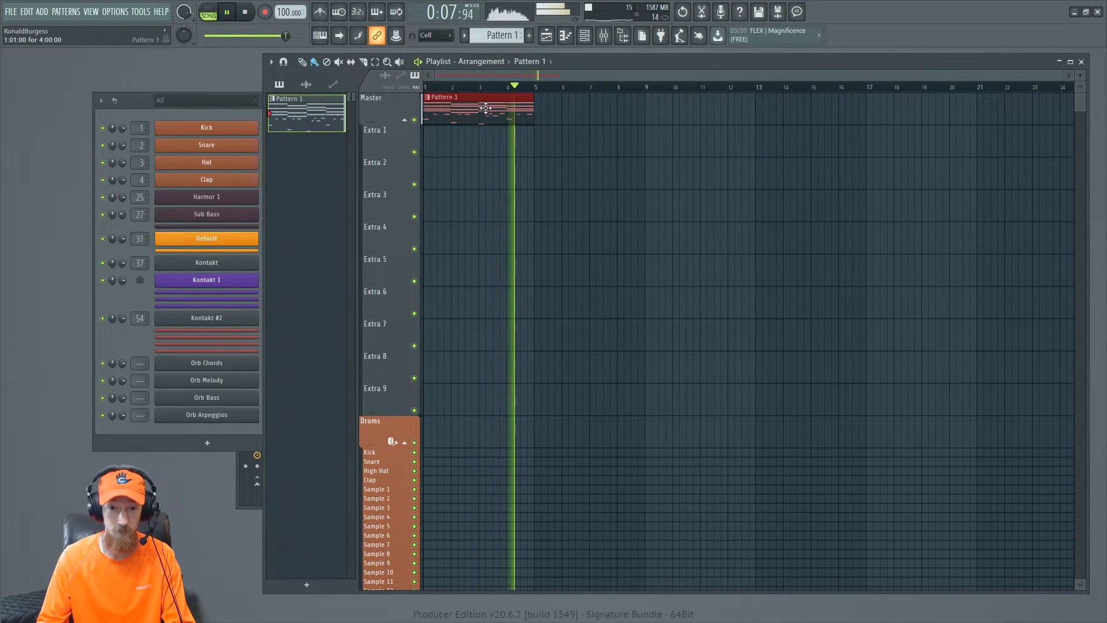
key(space)
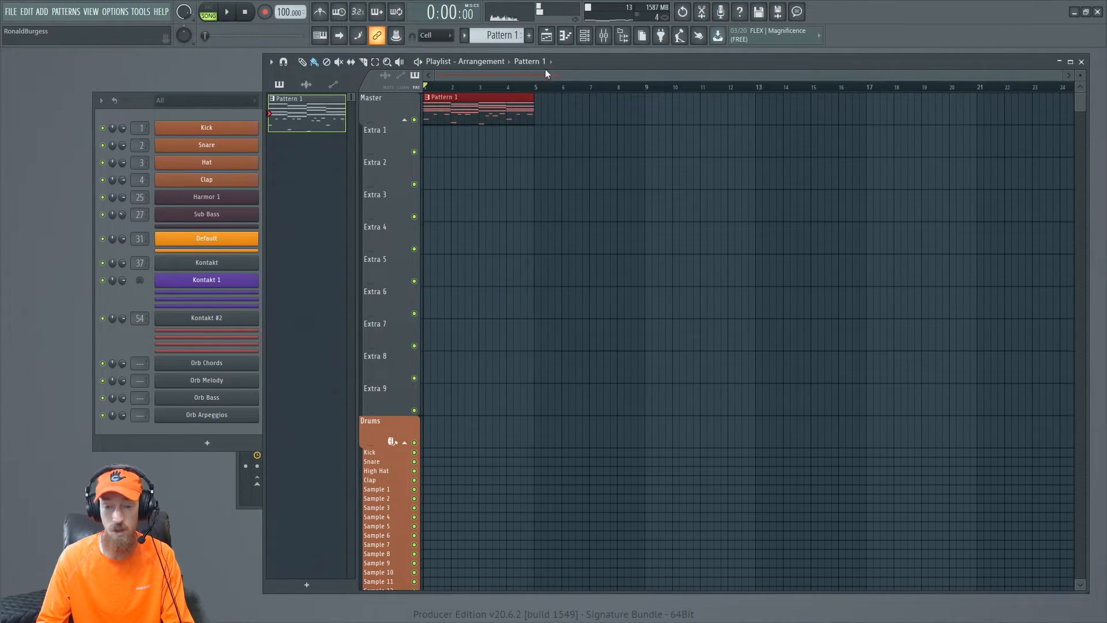
- Add a second Pattern 1 clip at bar 5 and place the cw_tubethrushed_85 break loop from the browser on Extra 1 from bar 5
click(542, 107)
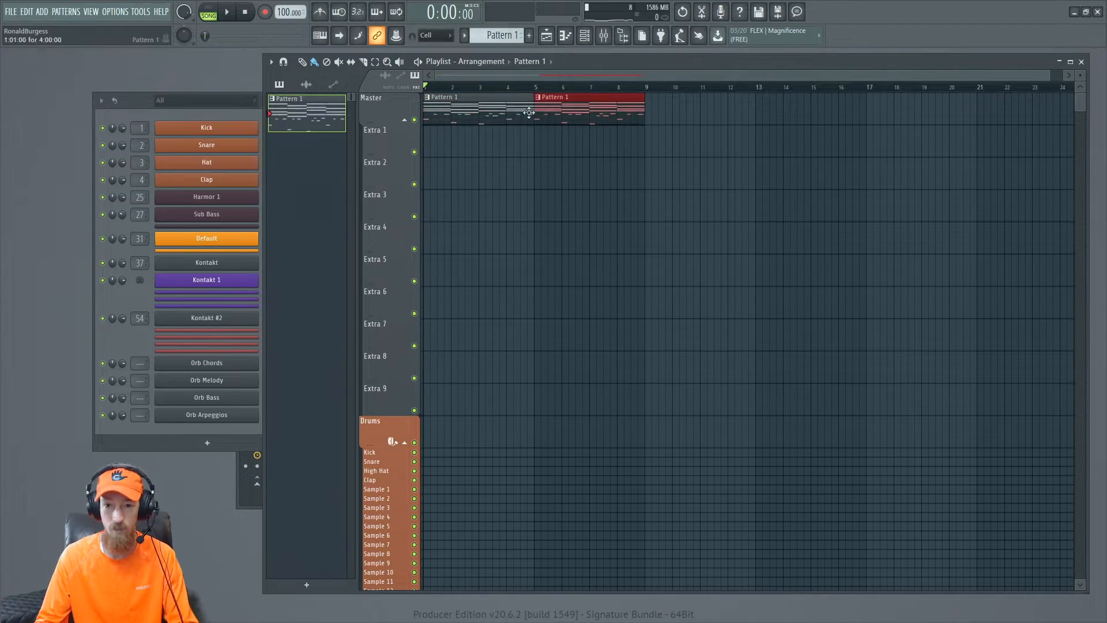
click(621, 36)
click(604, 37)
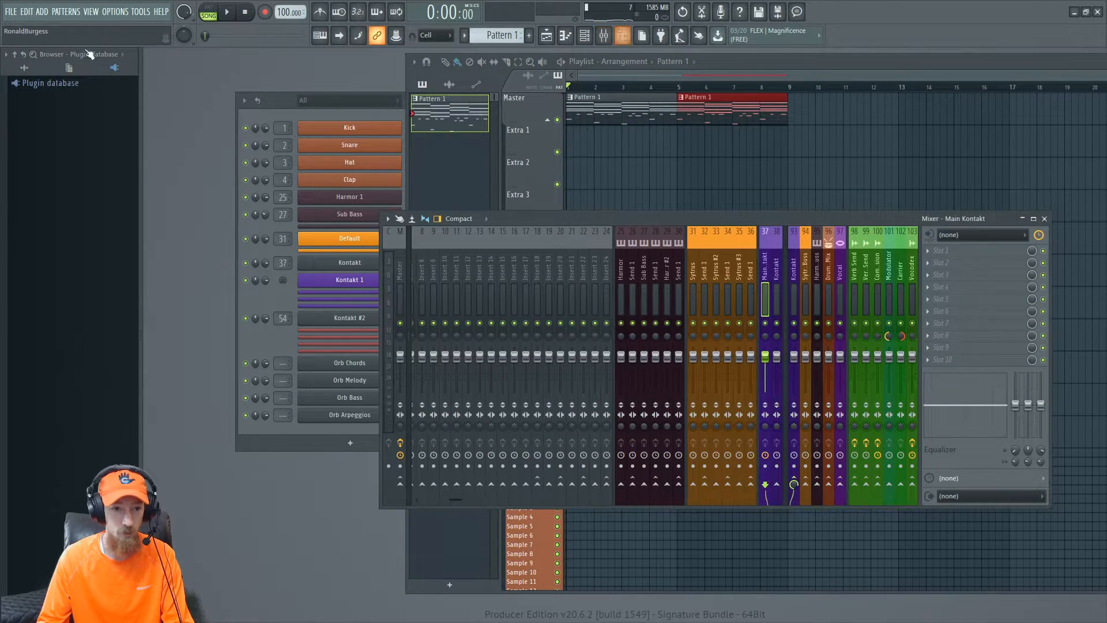
click(24, 67)
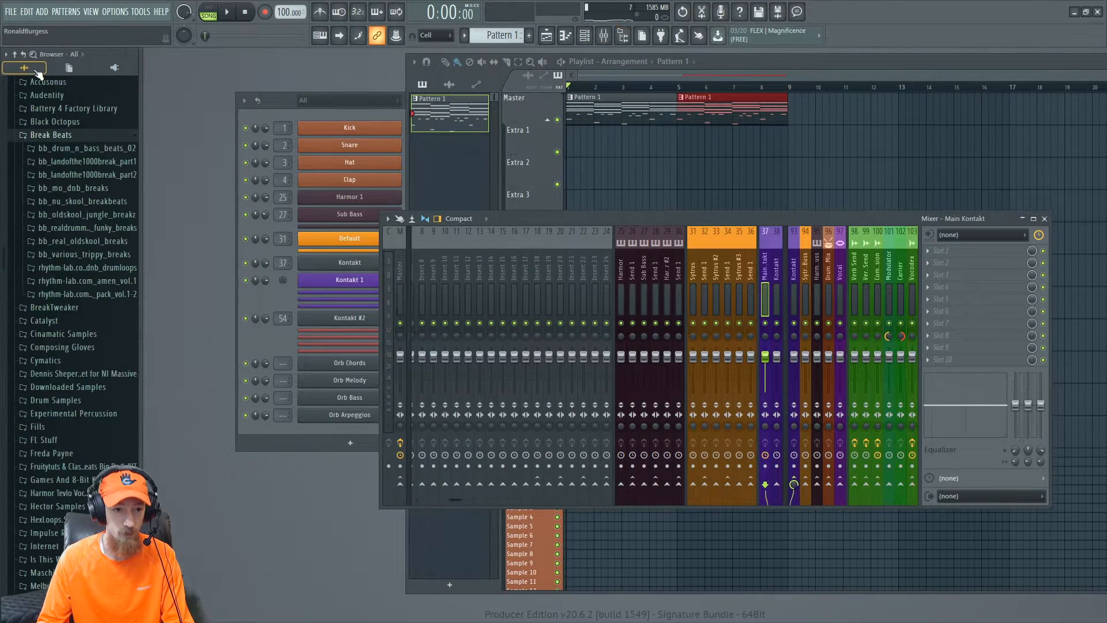
click(87, 293)
click(87, 307)
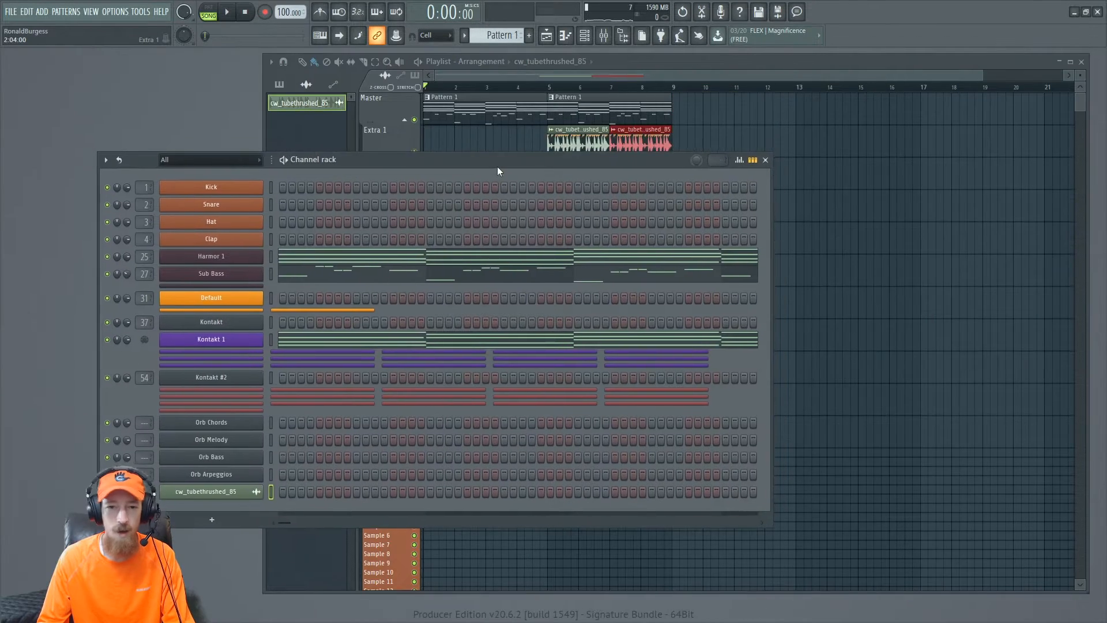
- Play back the arrangement with the new break loop and select the playlist clips
click(562, 93)
key(space)
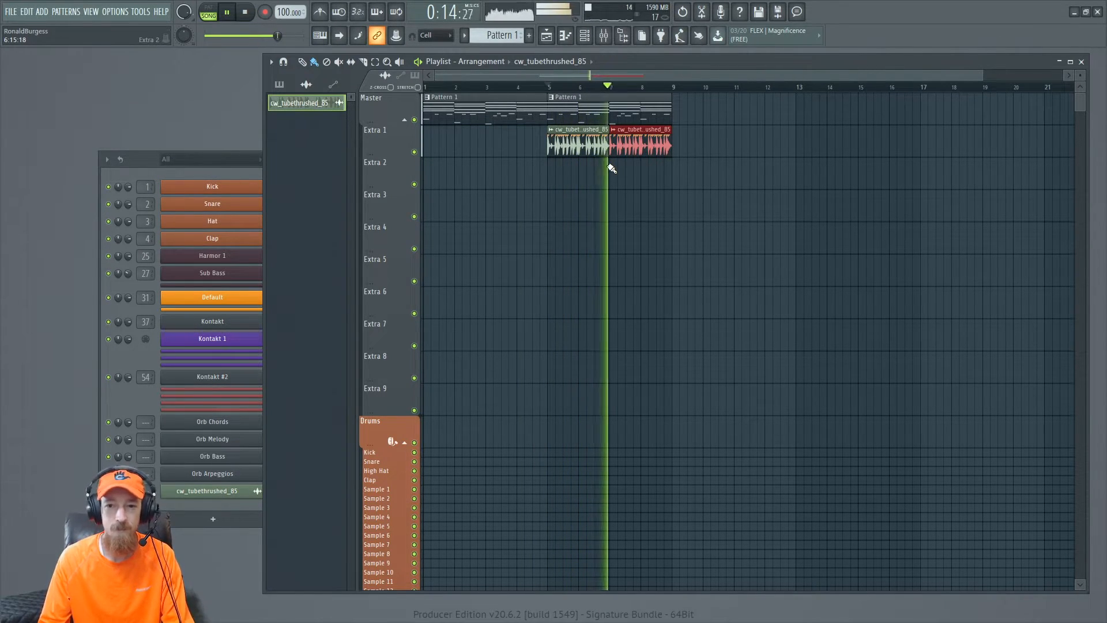
key(space)
drag(512, 97, 622, 140)
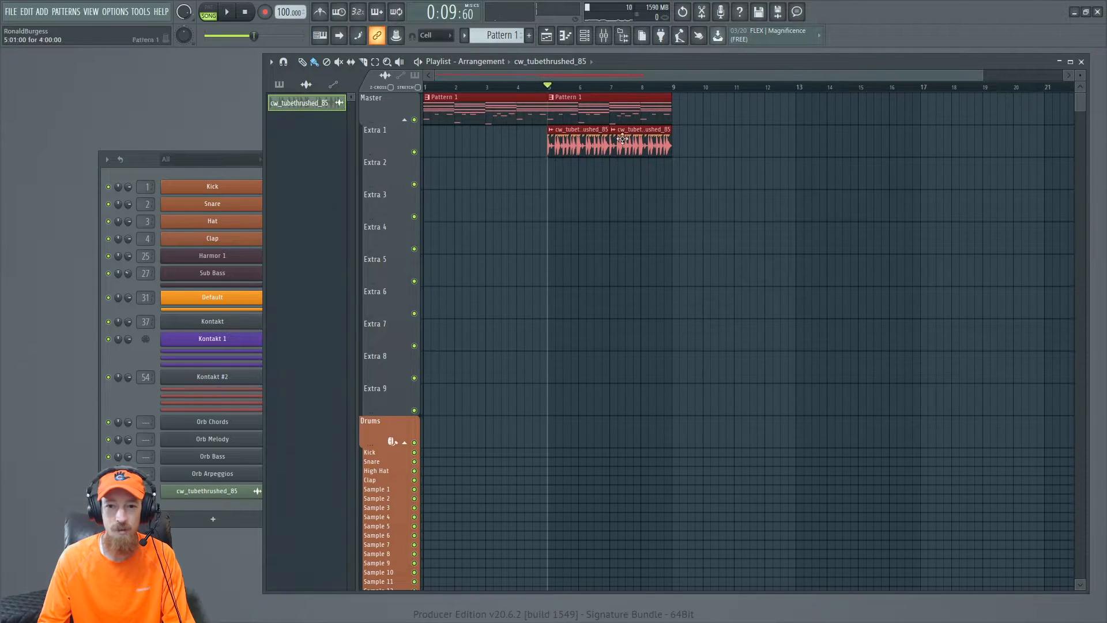
- Route the Orb Chords, Orb Melody, Orb Bass and Orb Arpeggios channels each to a free mixer track
click(129, 156)
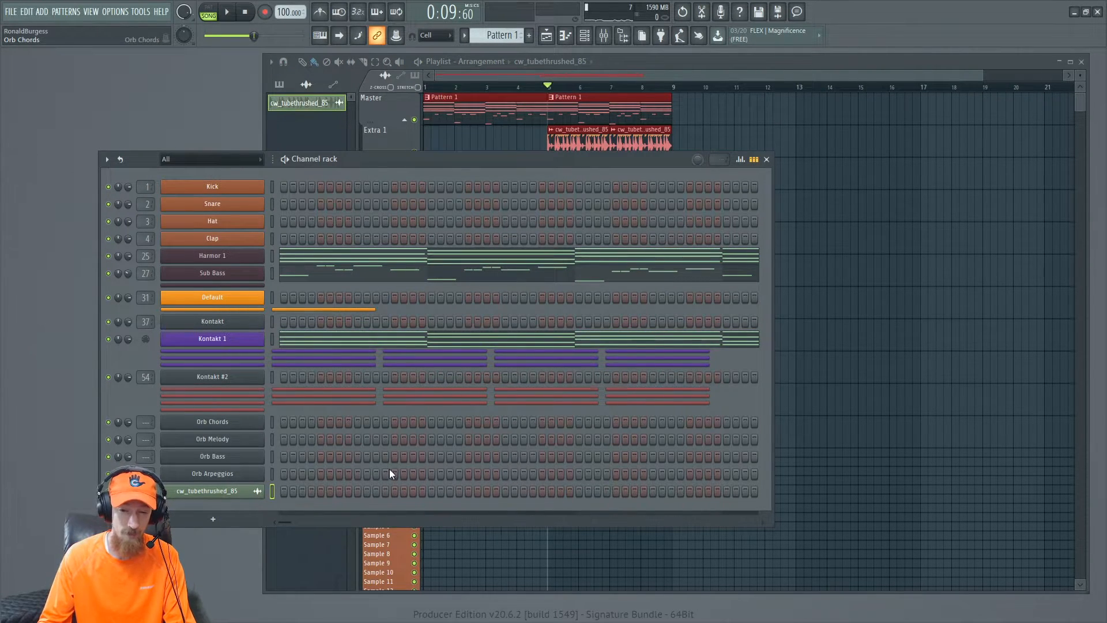
click(253, 421)
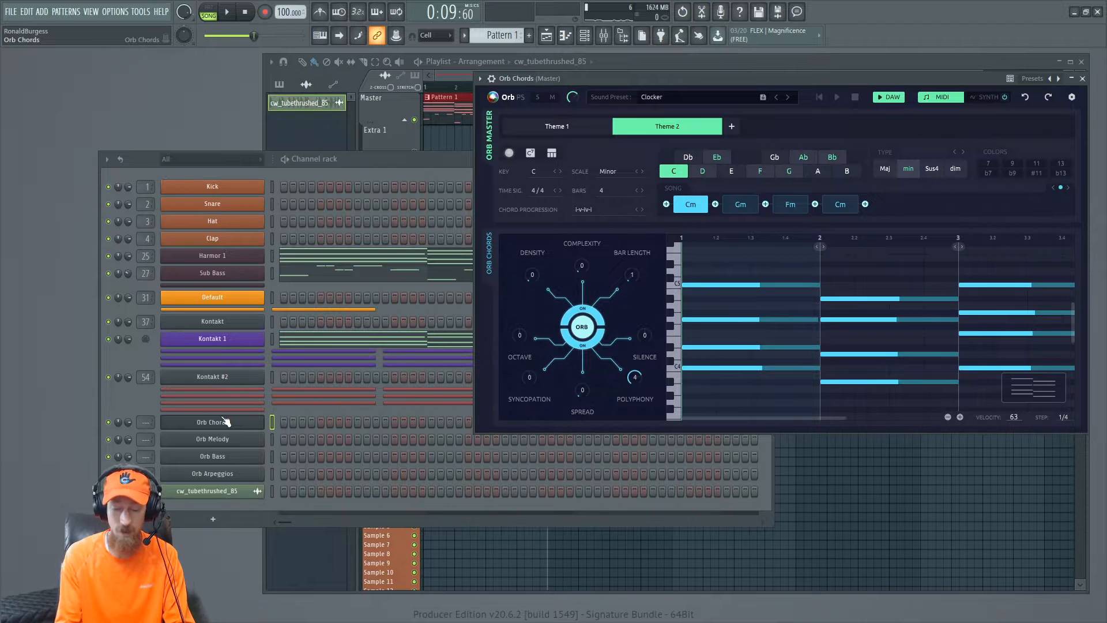
key(ctrl+l)
click(203, 438)
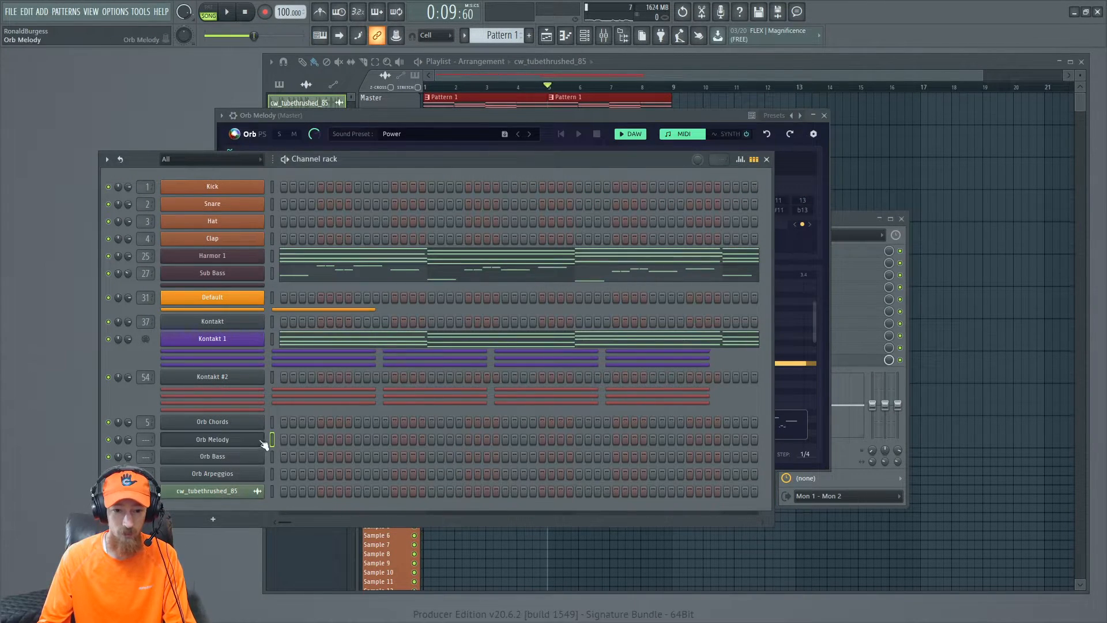
drag(276, 475, 276, 433)
key(ctrl+l)
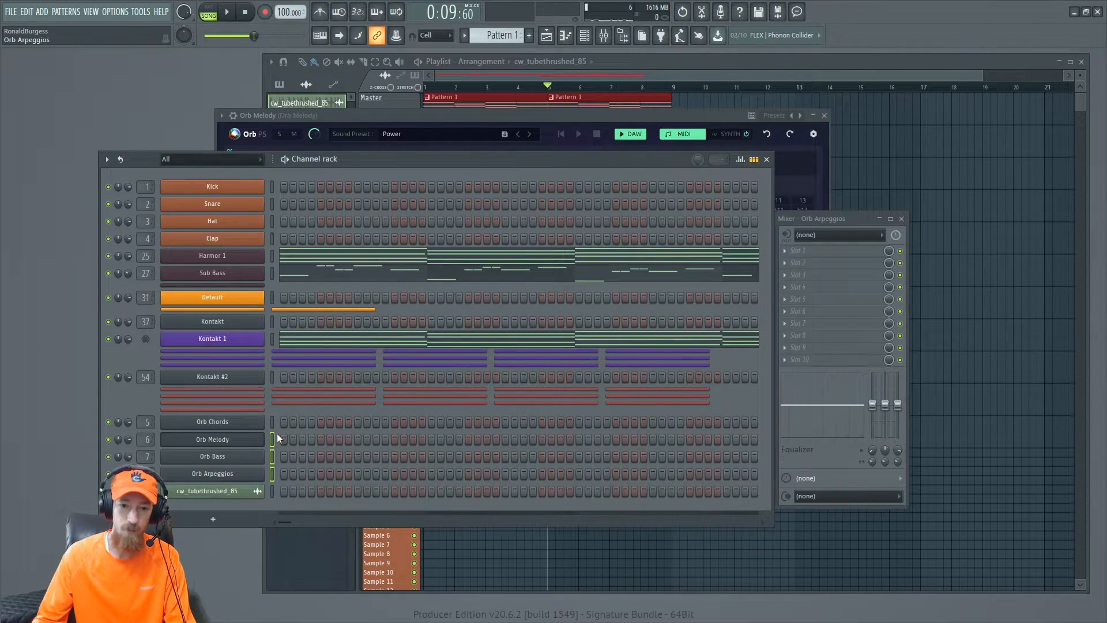
- Play back the arrangement with the mixer open and select the Sub Bass channel to monitor its levels
click(858, 218)
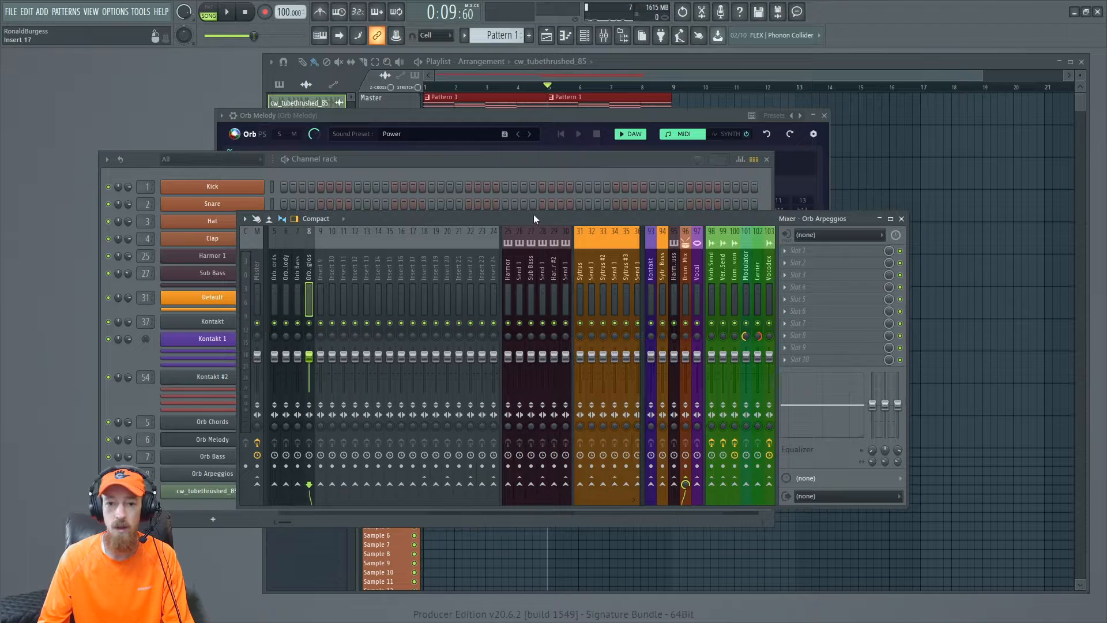
click(510, 81)
key(space)
click(225, 273)
click(245, 275)
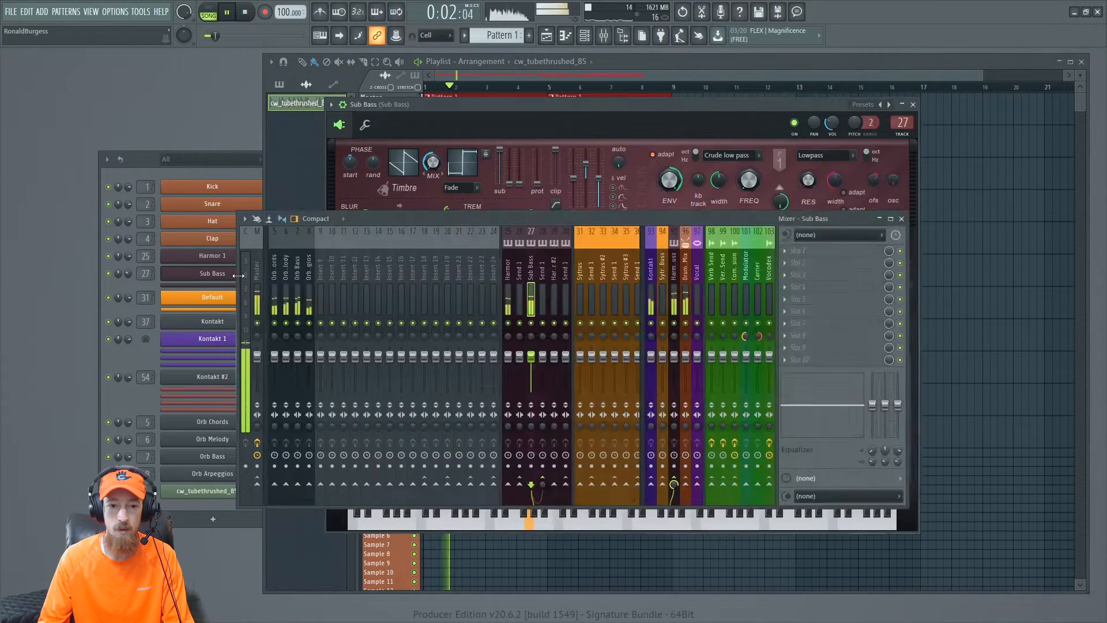
key(space)
- Rename the Orb Chords mixer track to Chords
click(299, 275)
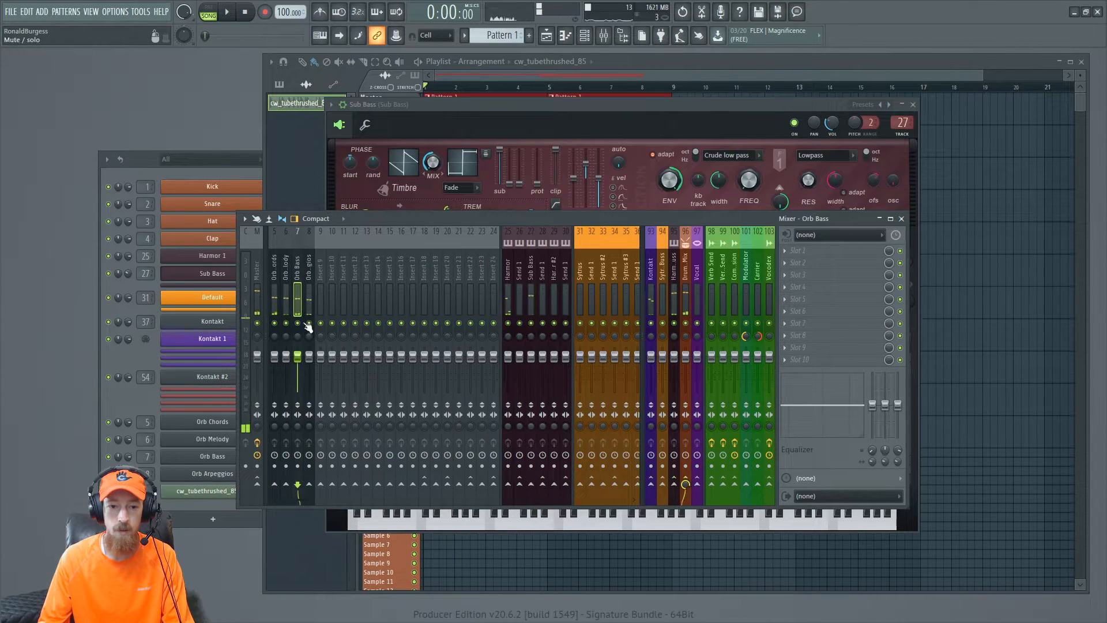
click(275, 276)
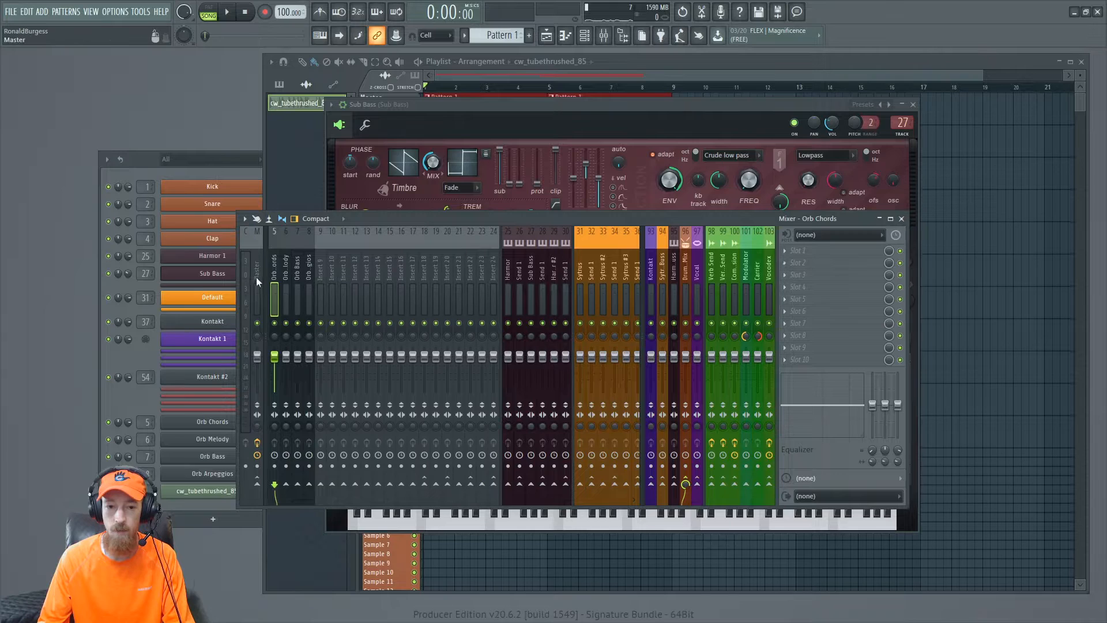
double_click(278, 269)
text(Chords)
key(Return)
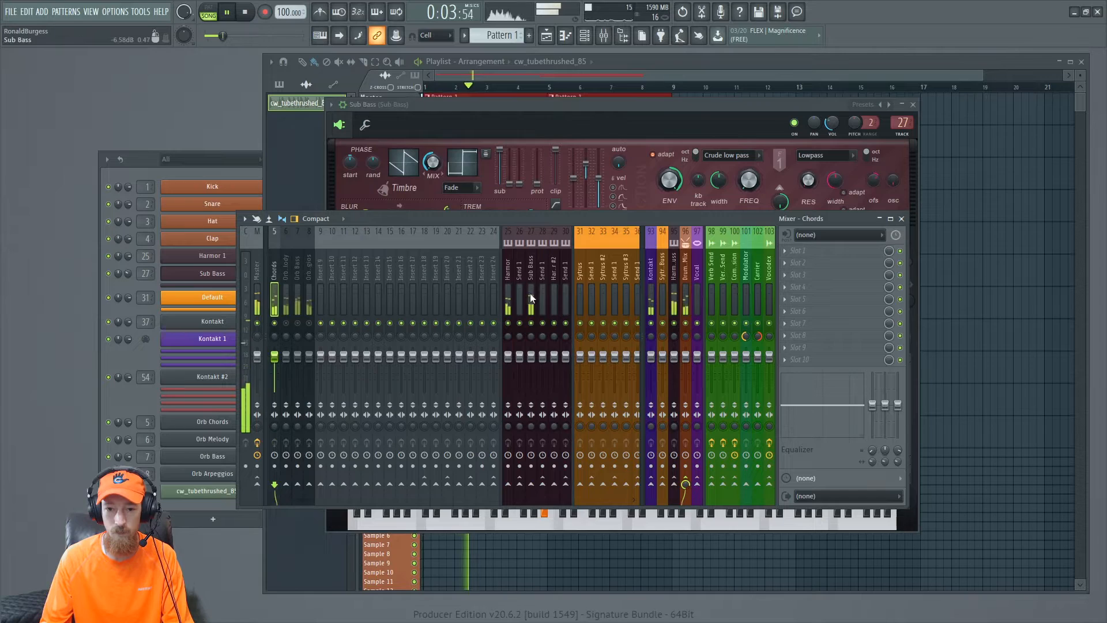
- Make the first Pattern 1 clip in the playlist unique so it becomes its own pattern
scroll(495, 265, right, 4)
key(space)
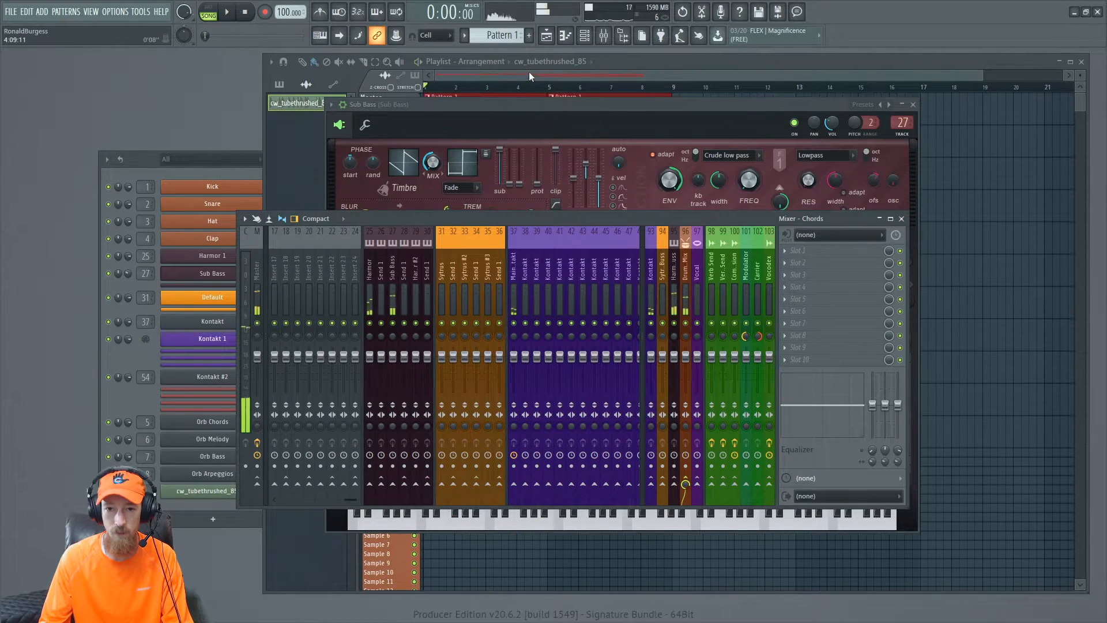
click(528, 72)
click(427, 97)
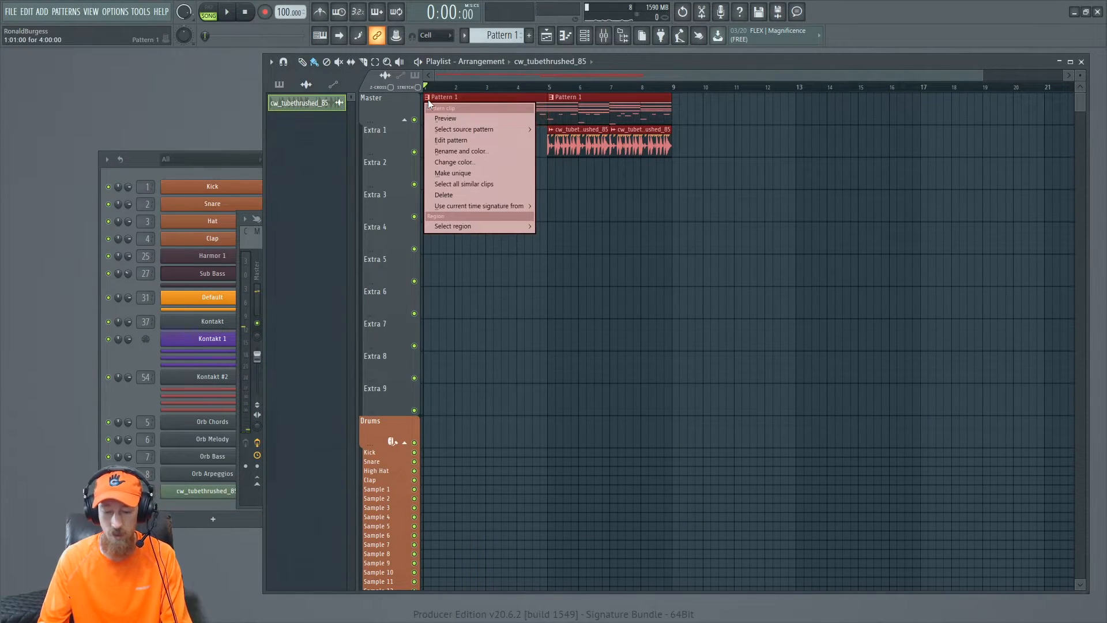
click(459, 104)
- Inspect the new pattern in the channel rack, open the Orb Chords plugin and play back the arrangement
click(156, 167)
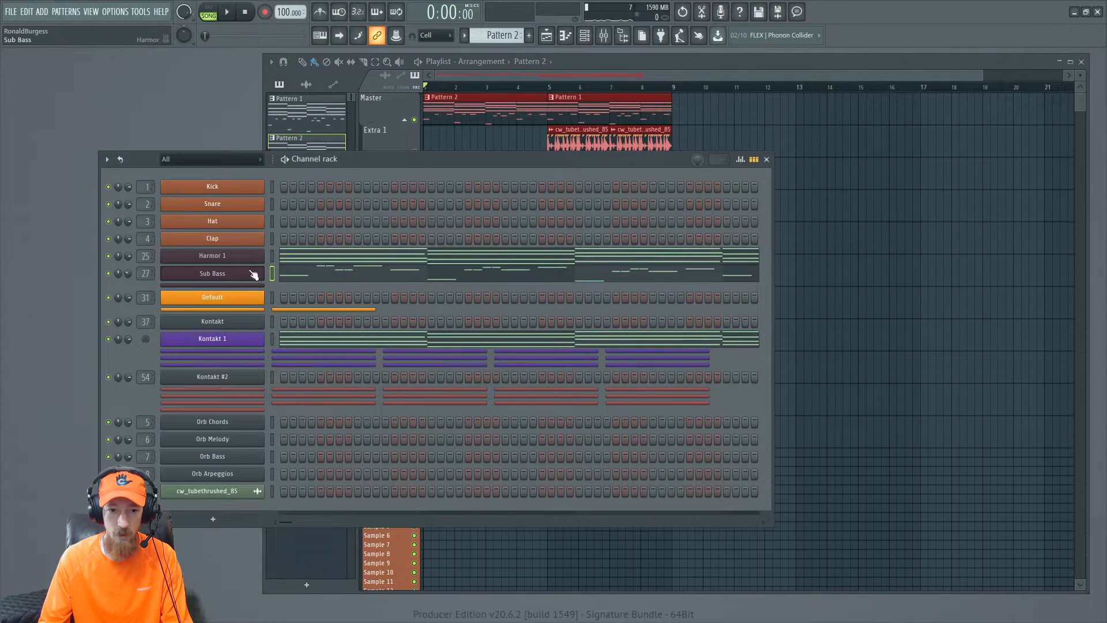
right_click(240, 255)
click(439, 259)
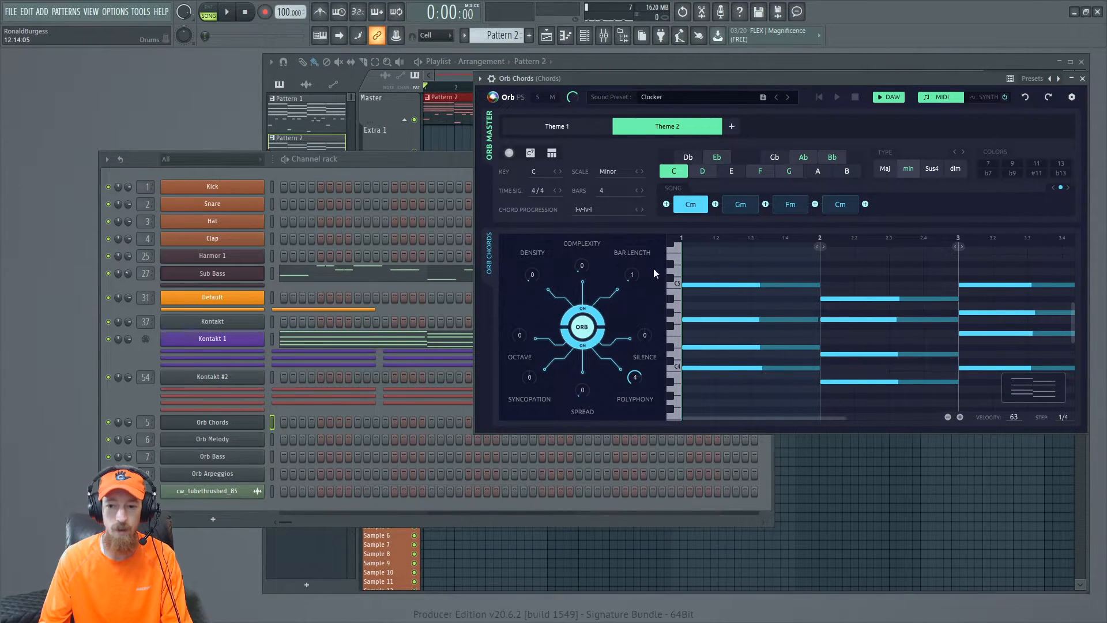
click(224, 426)
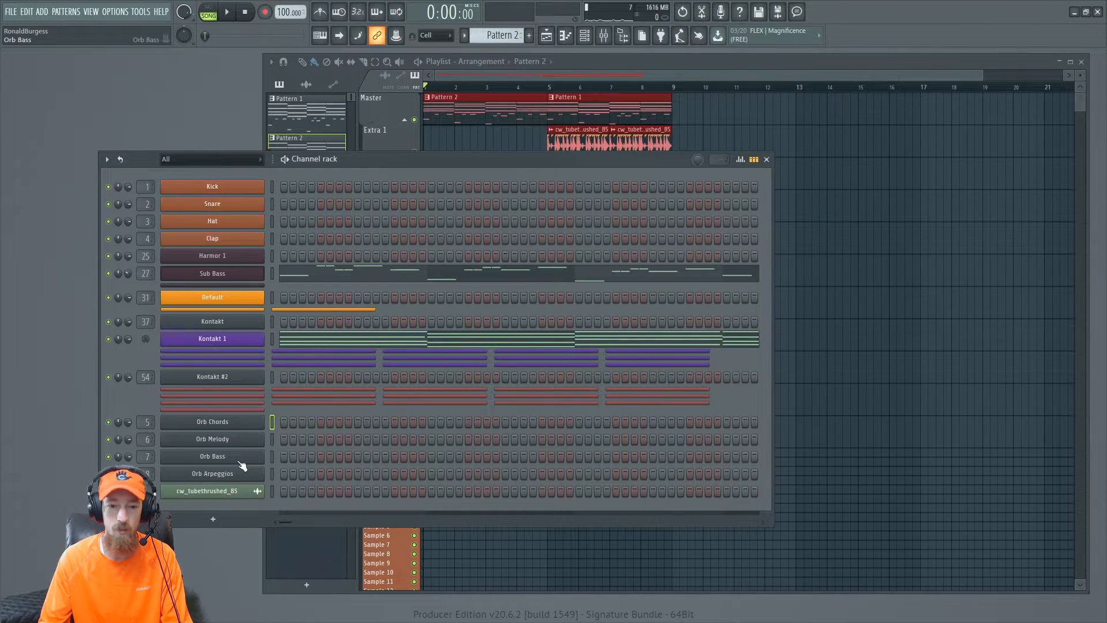
click(483, 63)
key(space)
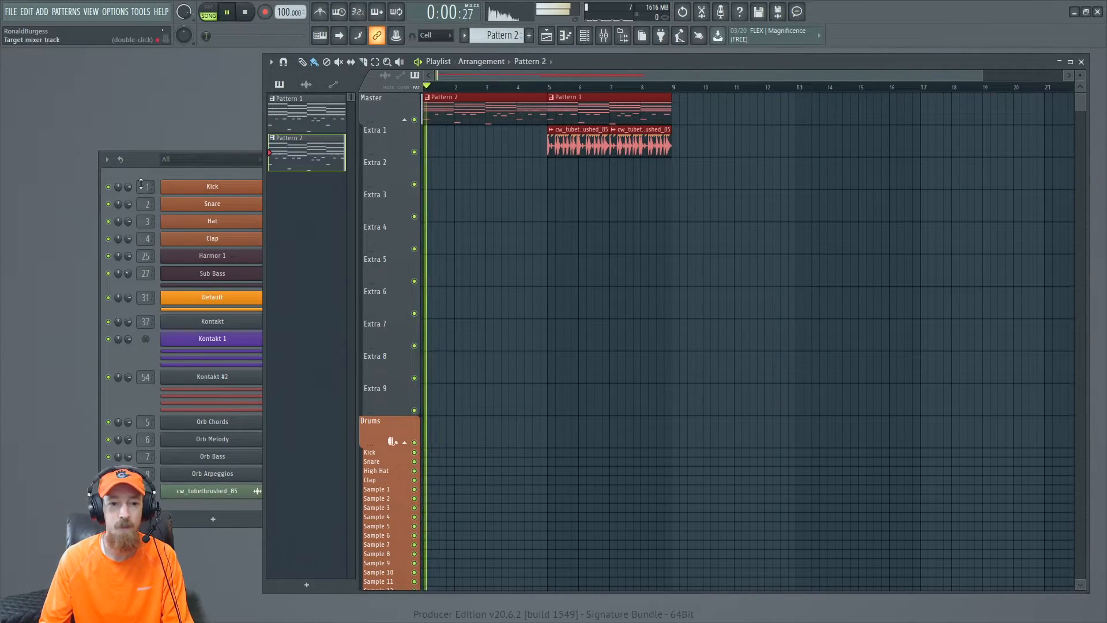
click(147, 173)
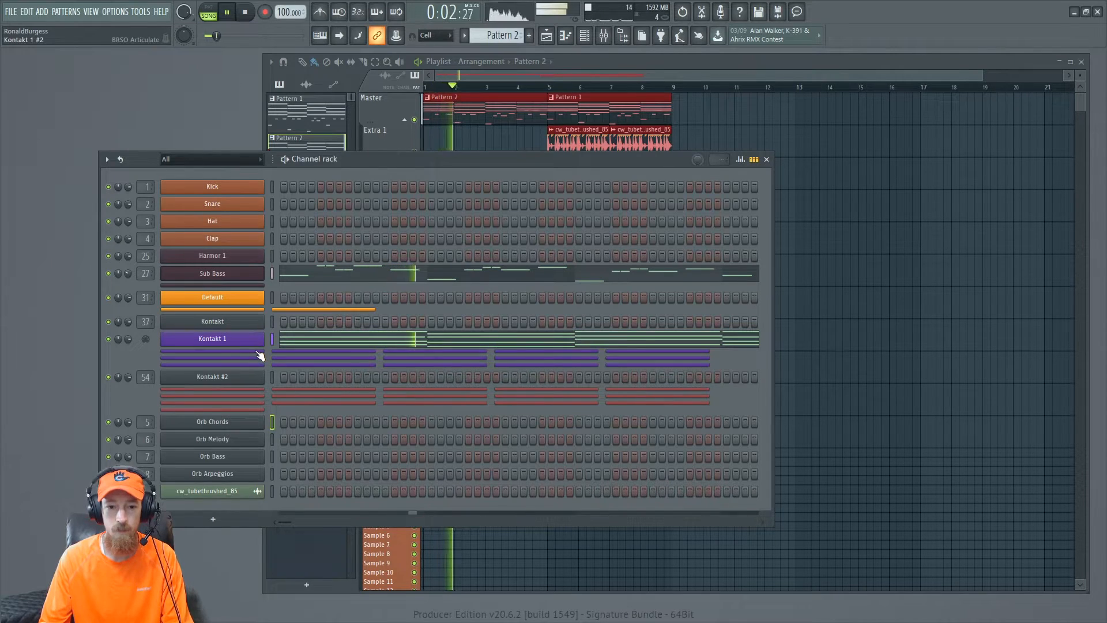
key(space)
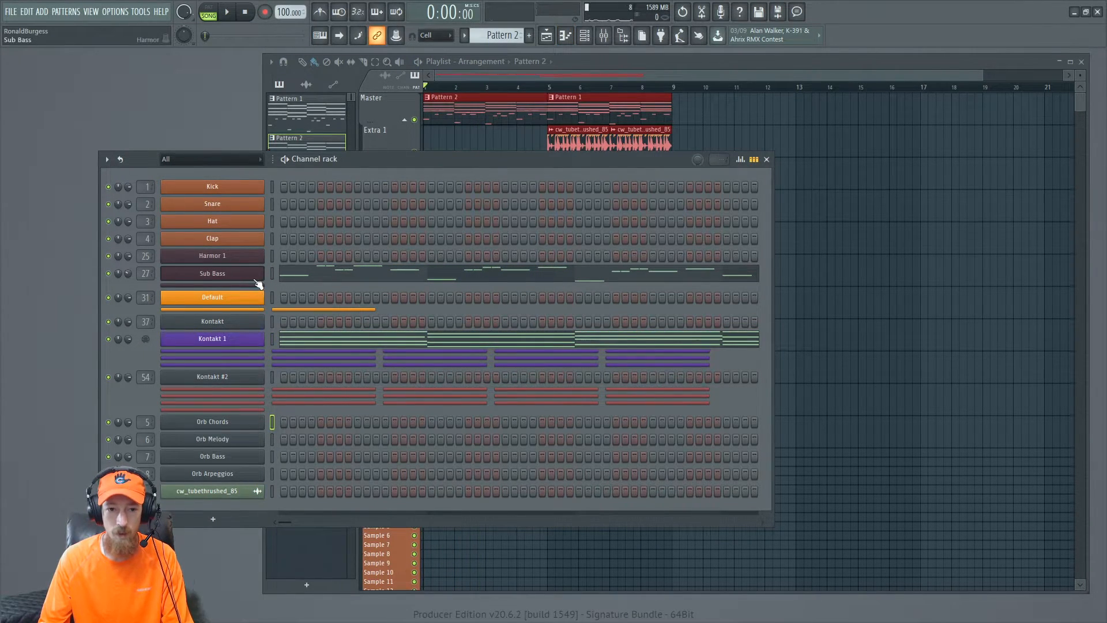
- Insert Fruity Fast LP into an effect slot on the Sub Bass mixer track
right_click(229, 273)
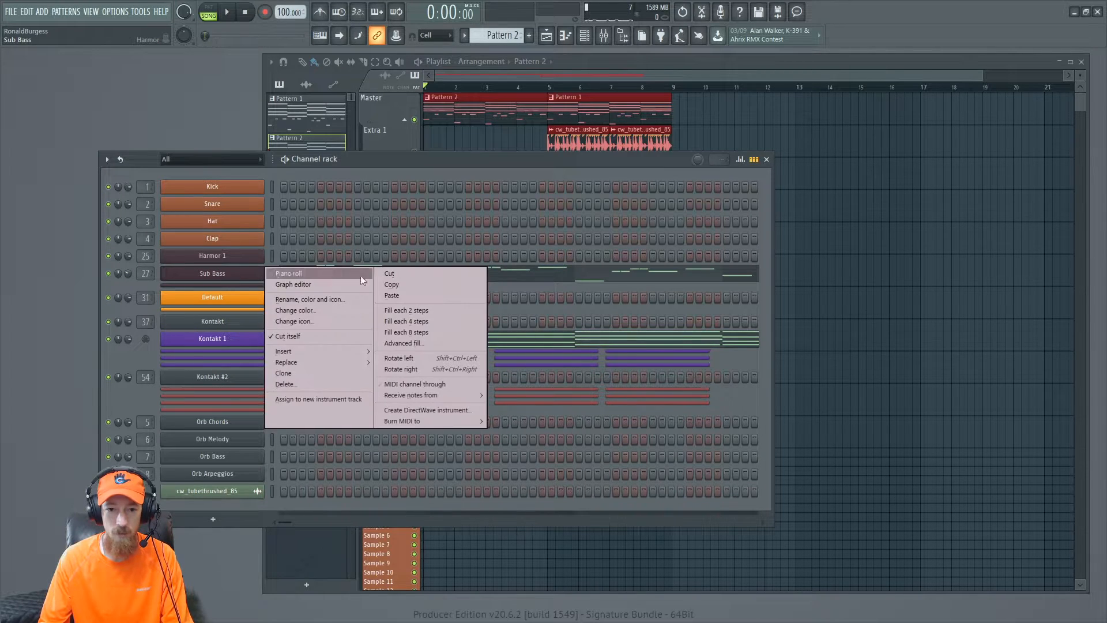
click(226, 275)
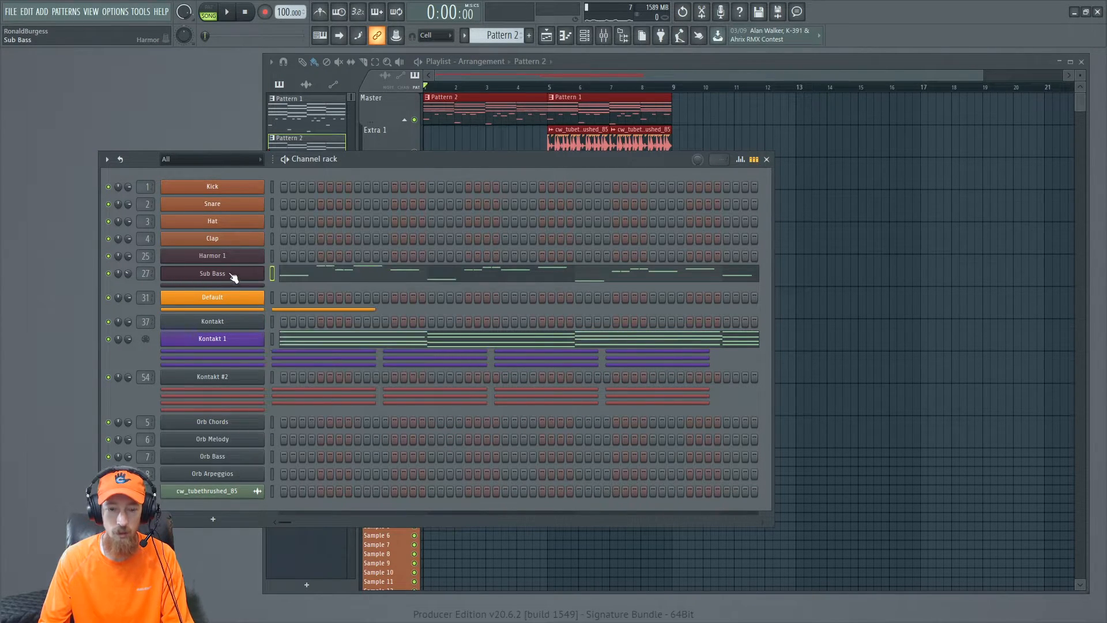
click(236, 273)
click(911, 112)
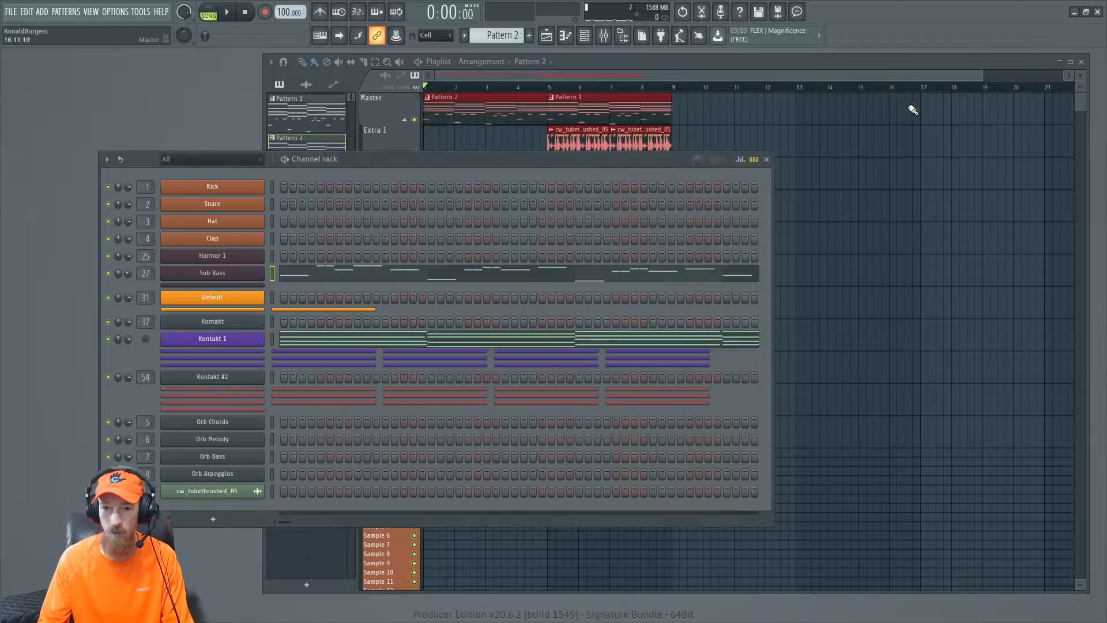
click(616, 35)
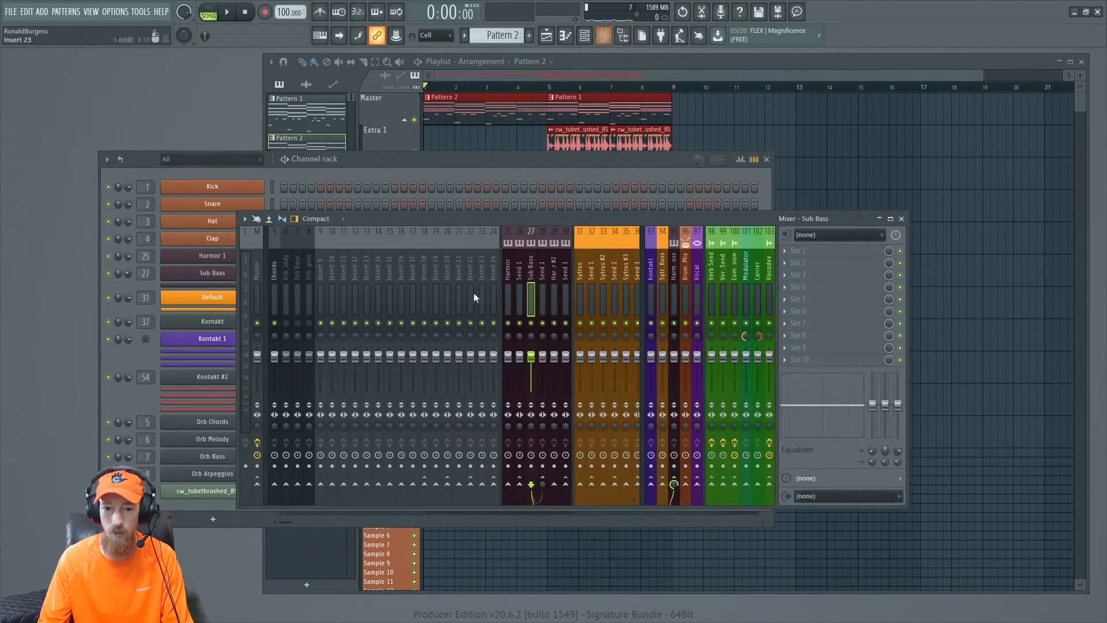
click(836, 275)
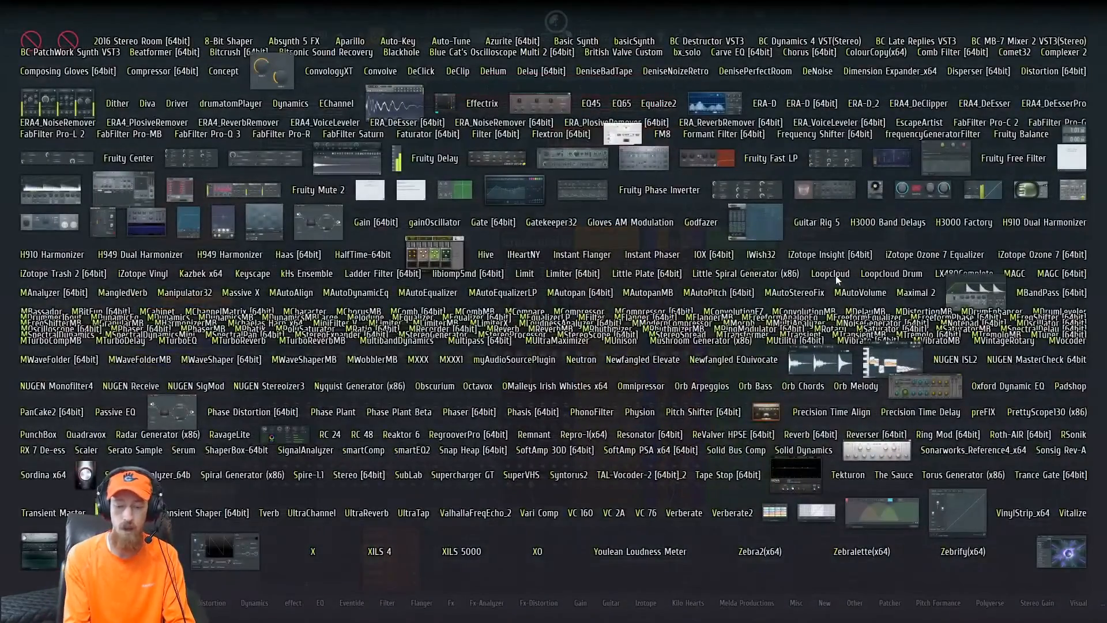
text(fast)
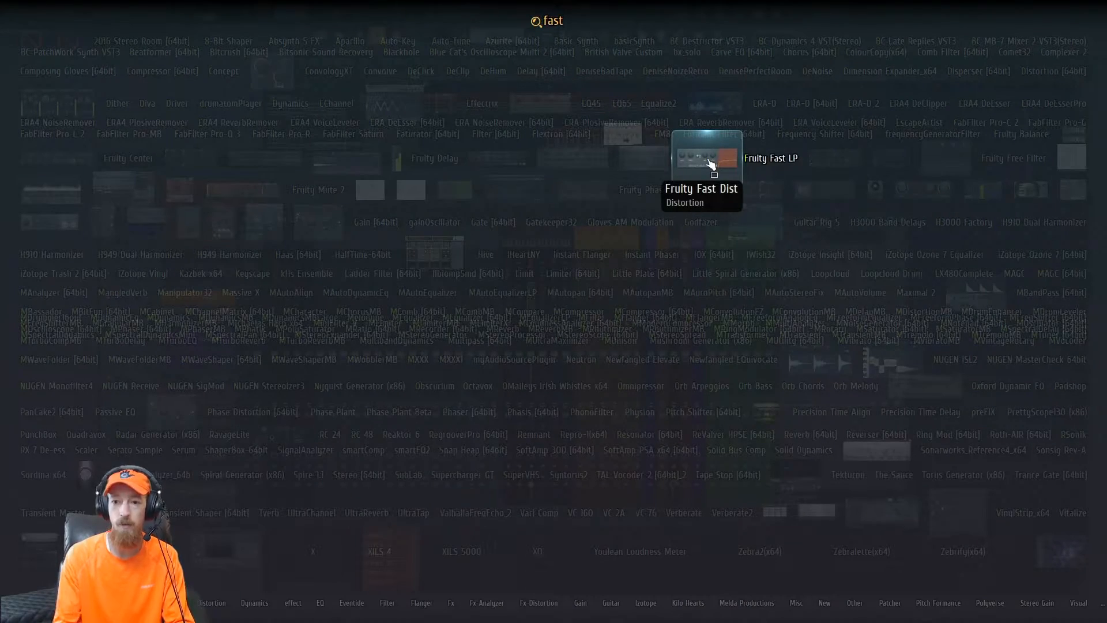
click(780, 162)
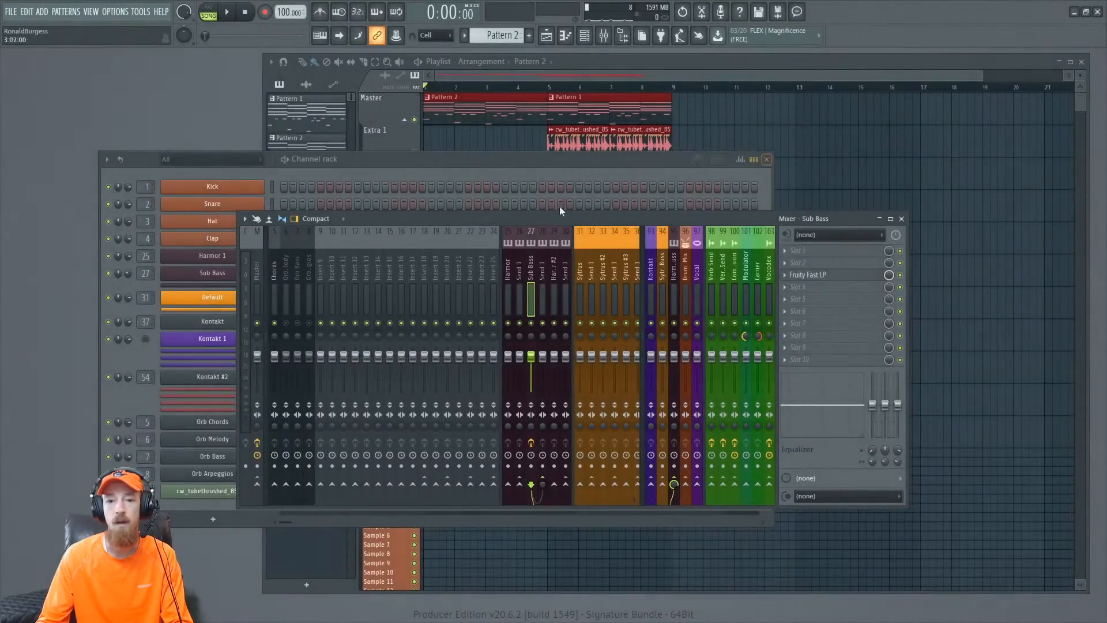
- Create an automation clip for the Fast LP cutoff, adjust its end point near bar 9, and play it back
click(825, 279)
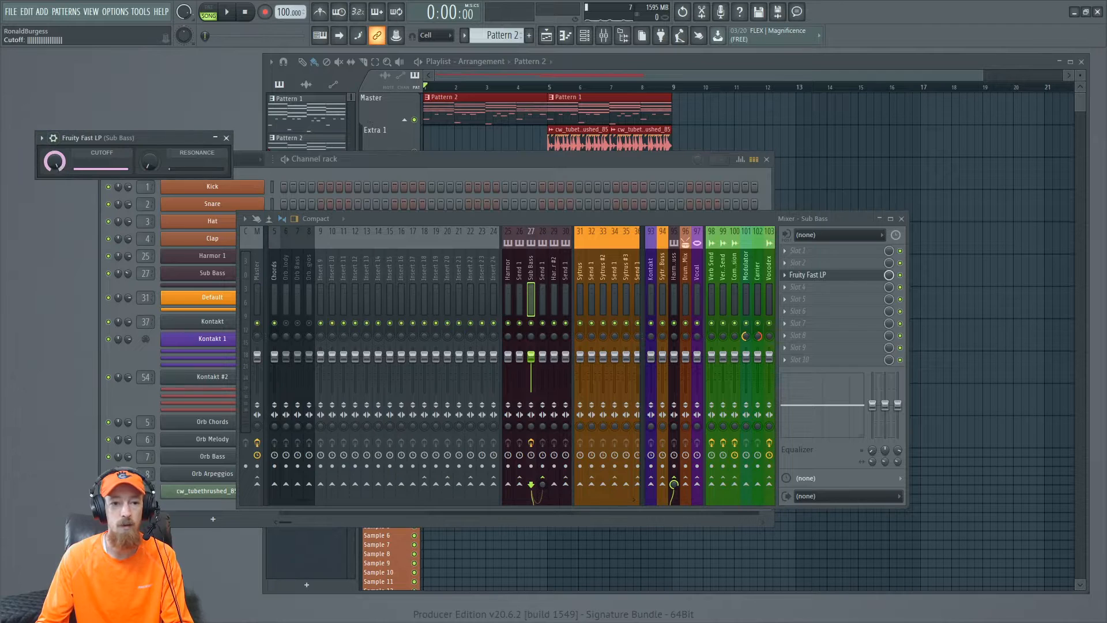
right_click(54, 164)
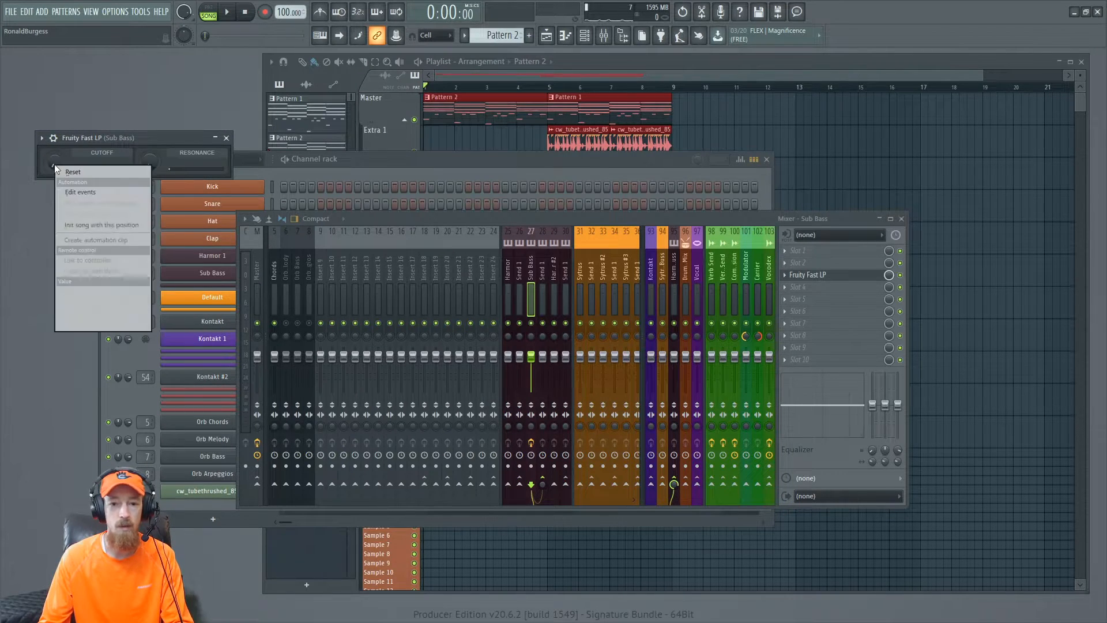
click(86, 241)
click(515, 74)
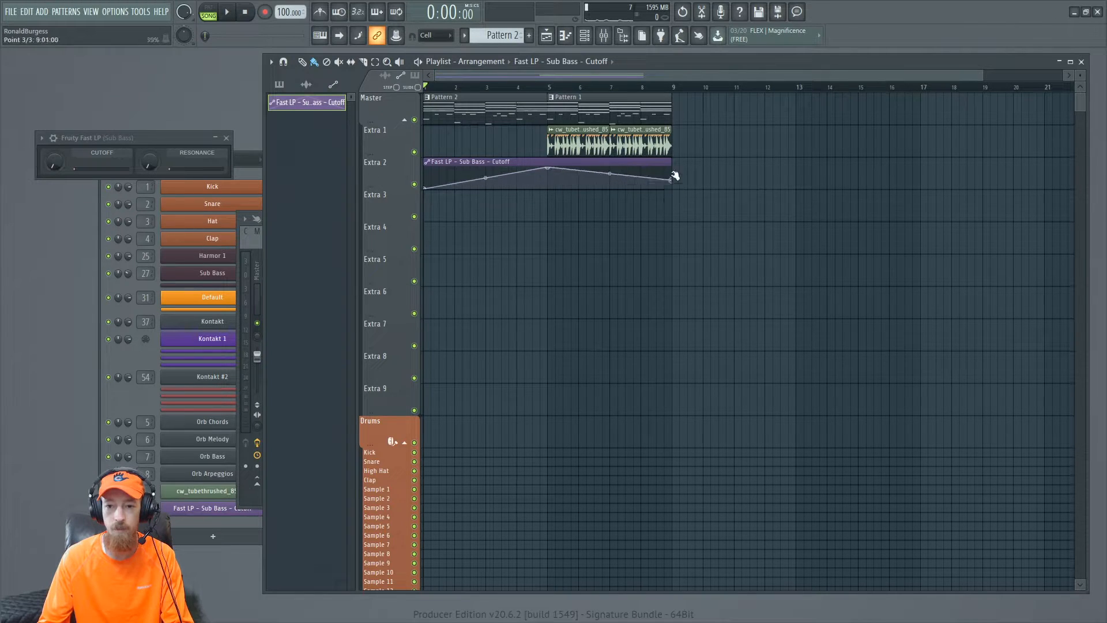
drag(675, 176, 678, 168)
key(space)
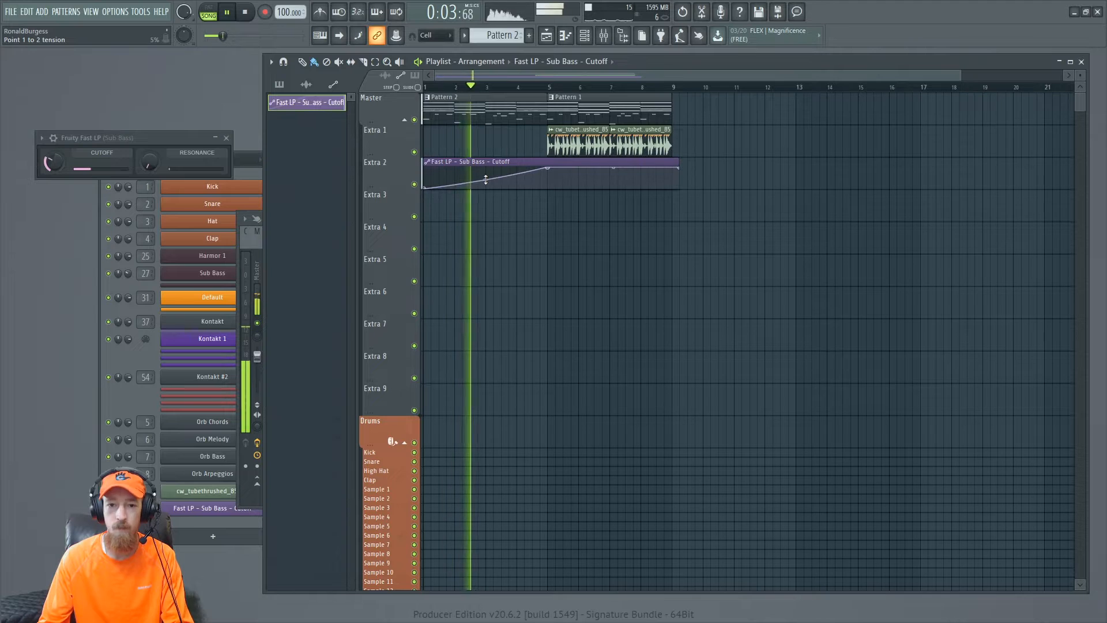
- Add Fruity parametric EQ 2 to an effect slot on the Main Kontakt mixer track
click(226, 137)
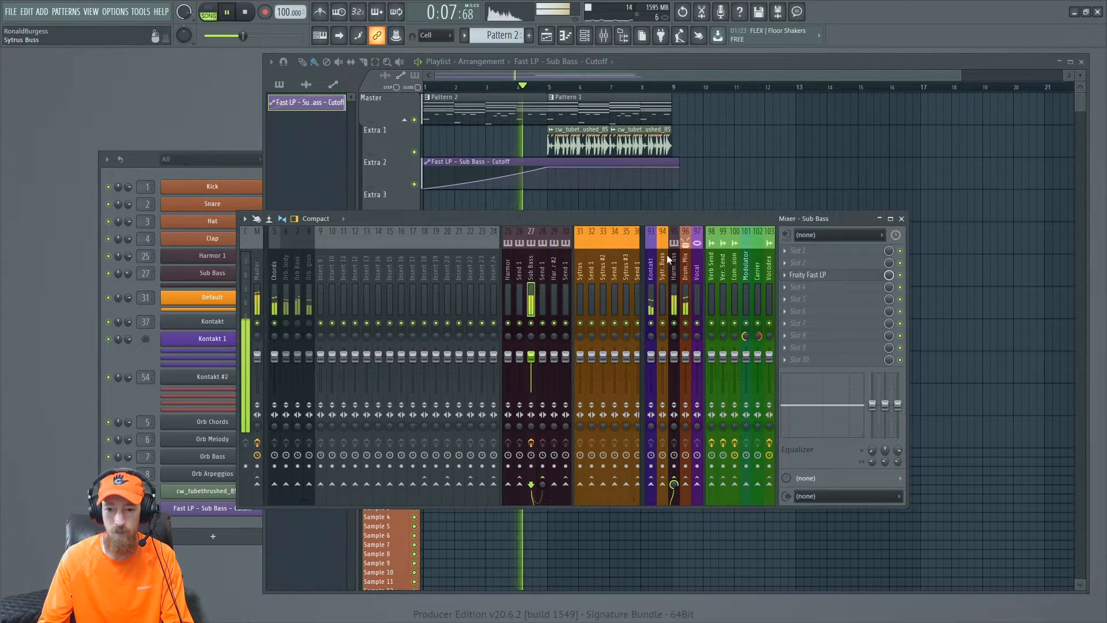
scroll(600, 287, right, 5)
click(478, 271)
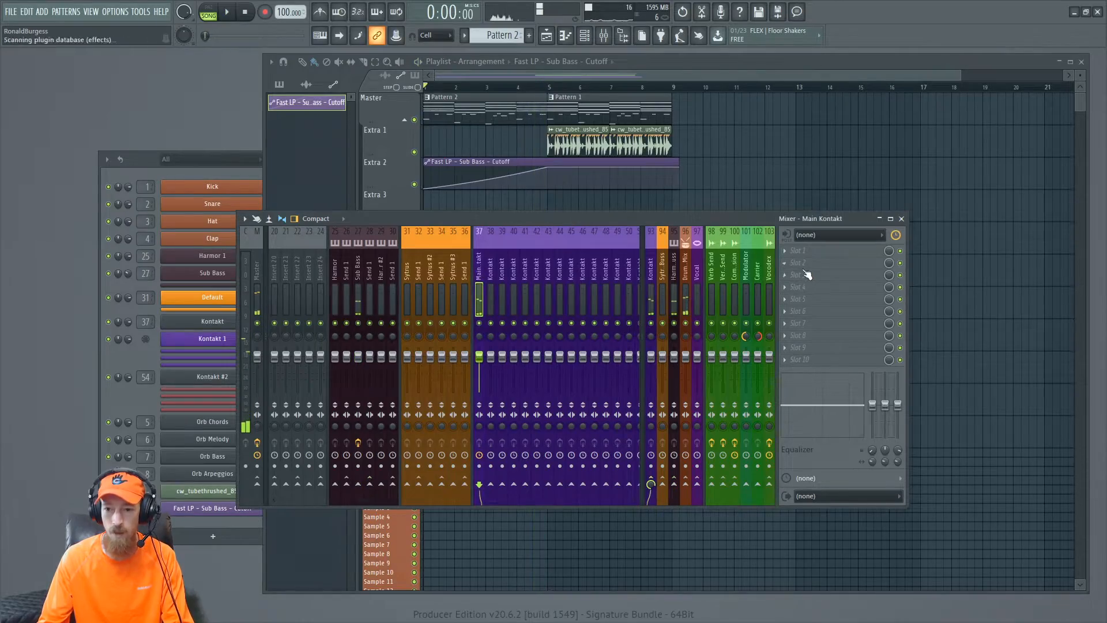
key(F8)
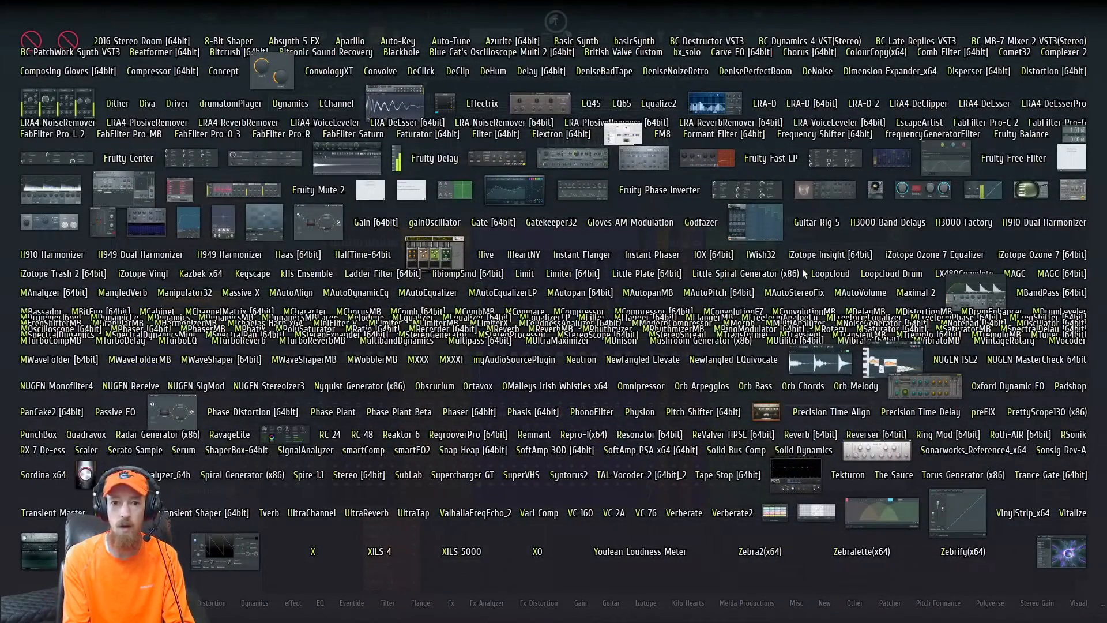
text(para)
click(518, 195)
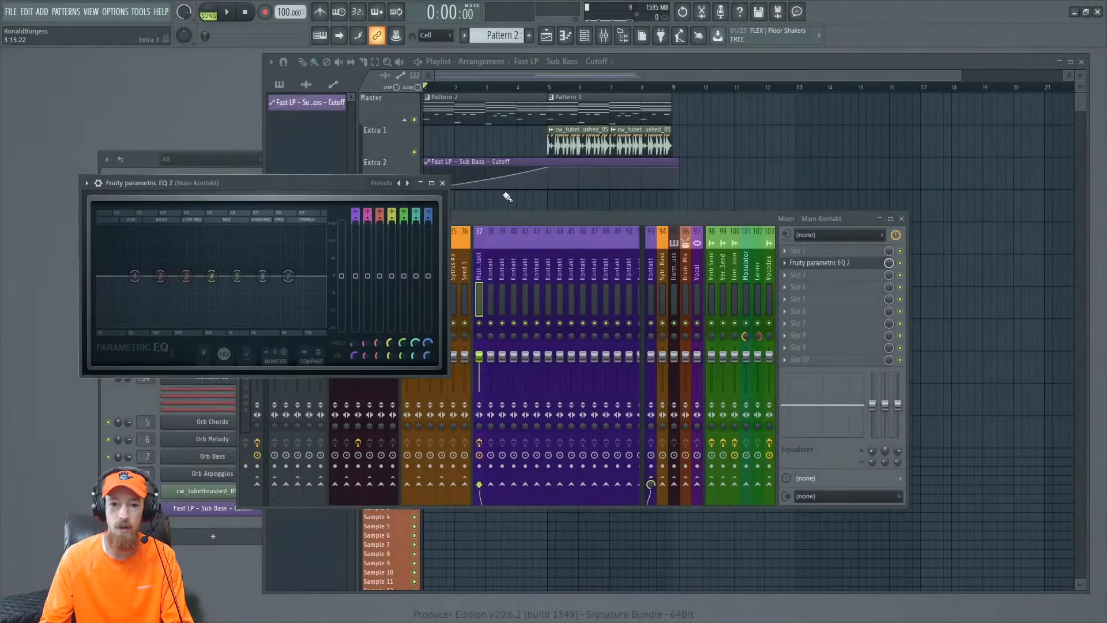
- Shape the EQ from a Mastering preset, pulling the highest band down and moving the lowest band up for a band-pass curve
drag(266, 187, 307, 169)
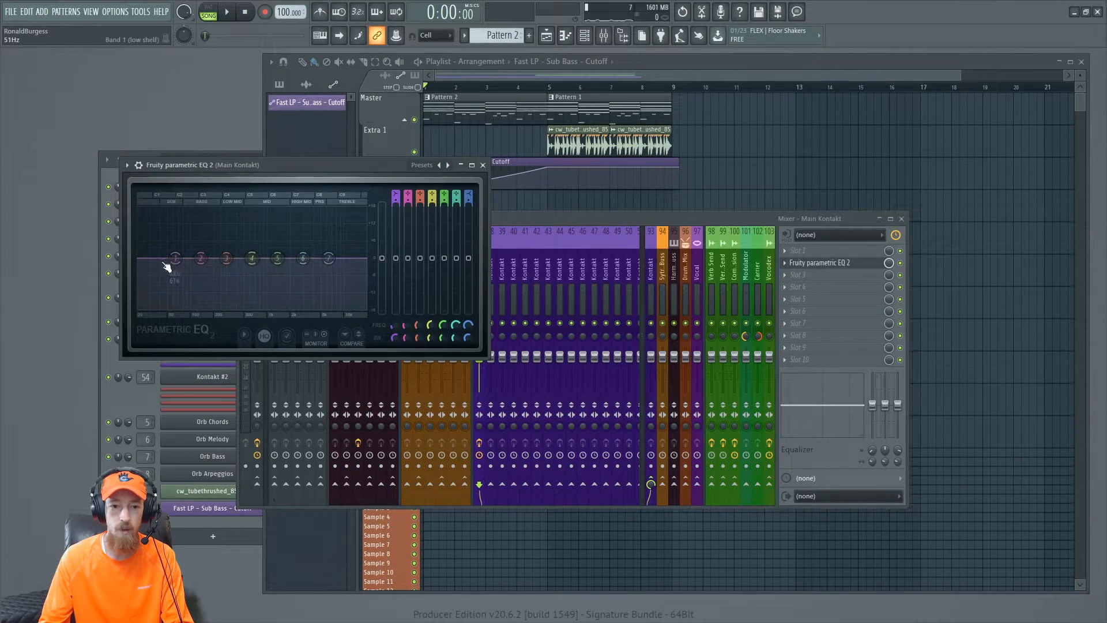
click(438, 166)
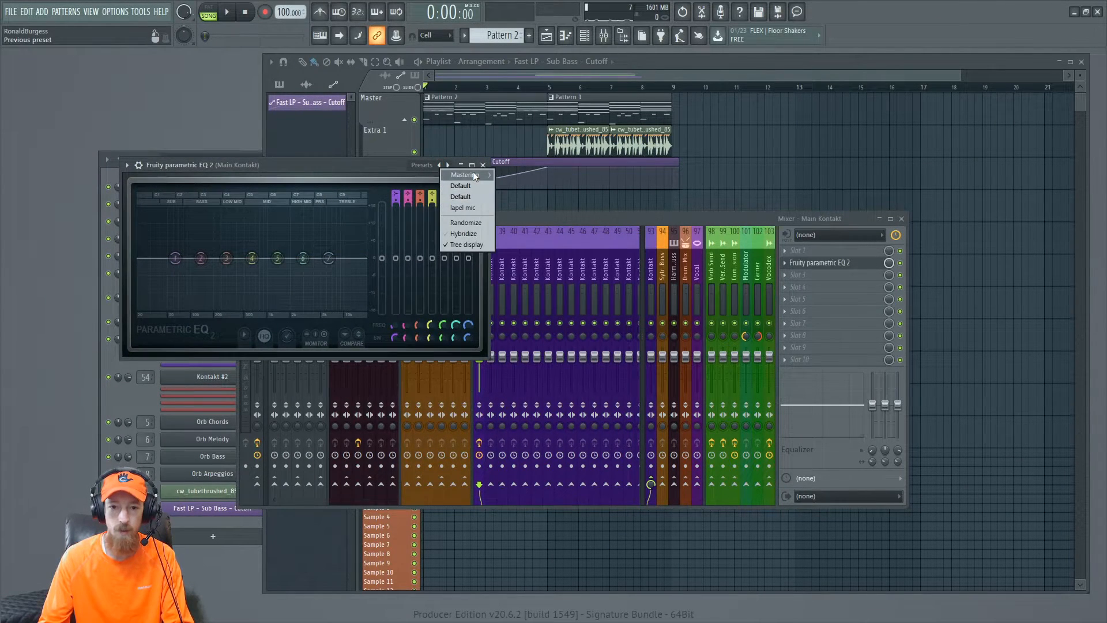
mouse_move(473, 171)
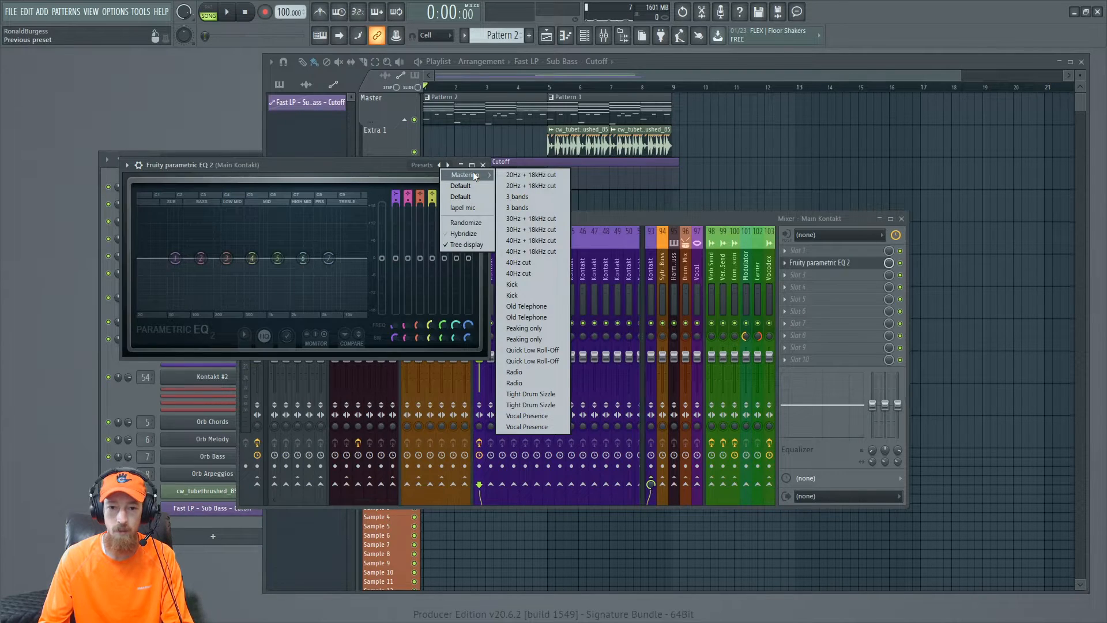
click(282, 171)
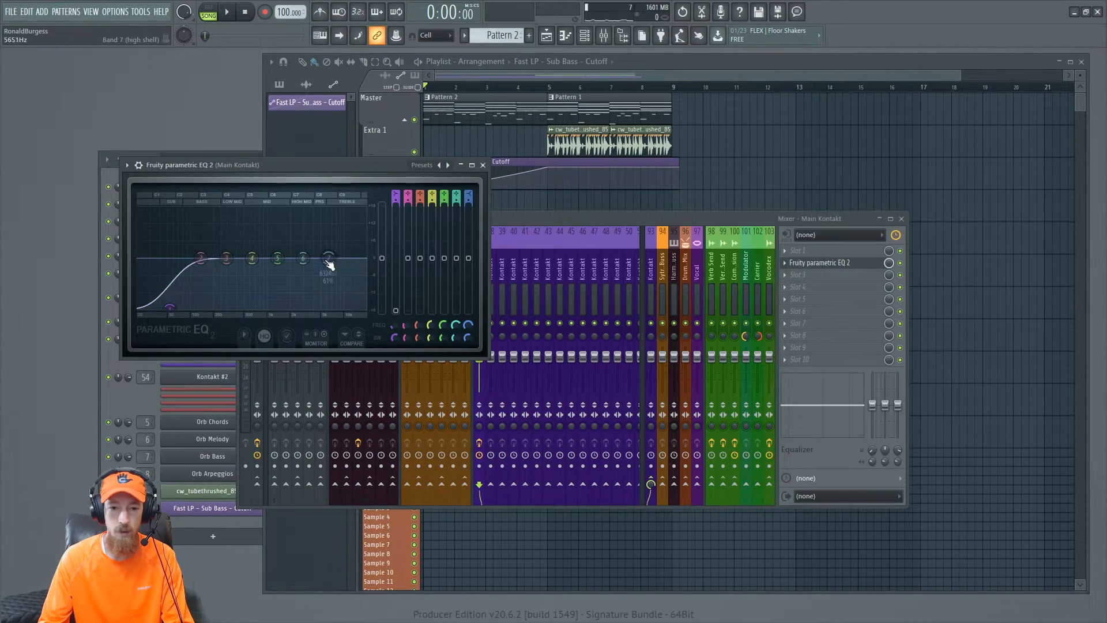
drag(329, 264, 316, 307)
drag(169, 306, 221, 306)
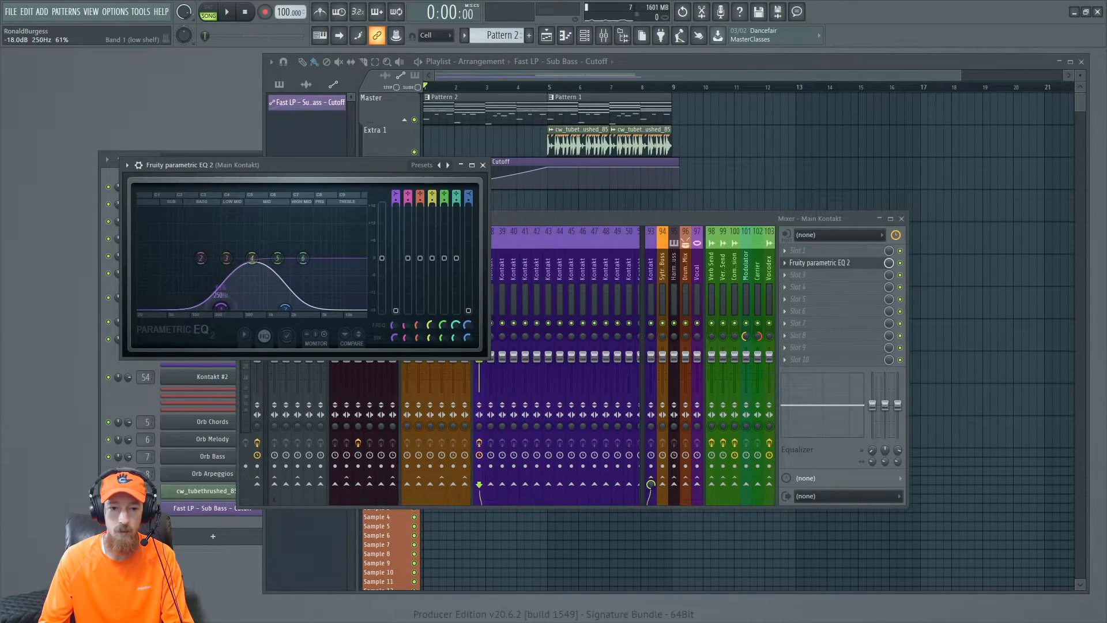
drag(221, 305, 194, 306)
- Create automation clips for the EQ's band 1 and band 7 frequencies
right_click(395, 327)
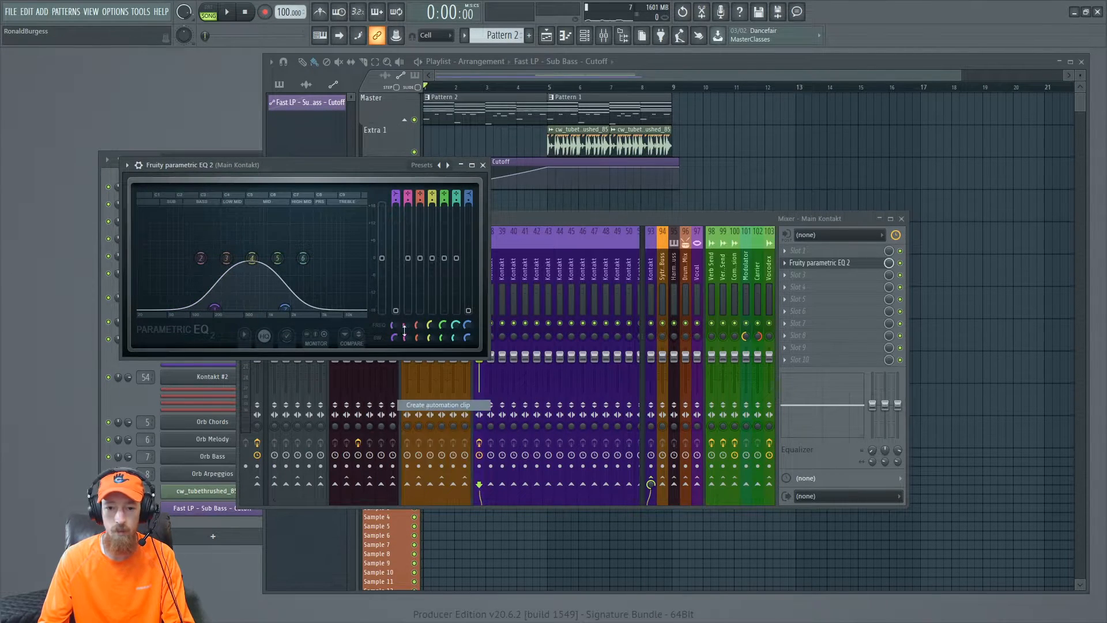
click(438, 405)
right_click(467, 325)
click(507, 401)
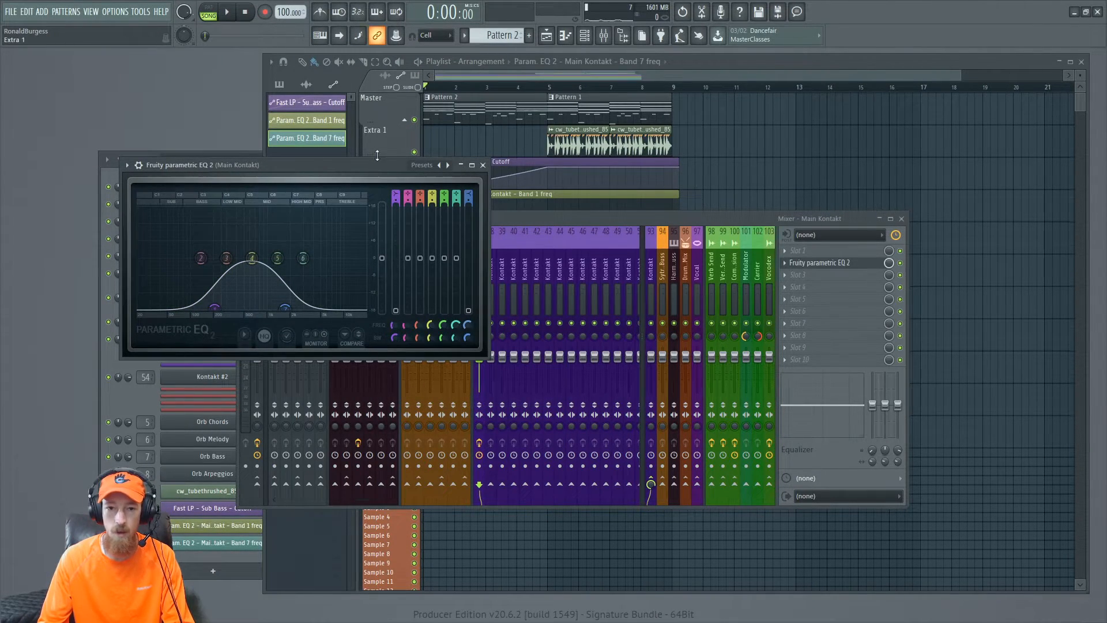
- Shape the EQ Band 1 freq automation clip to rise at the start and then sweep down toward the clip's end
drag(364, 167, 238, 131)
drag(455, 217, 554, 330)
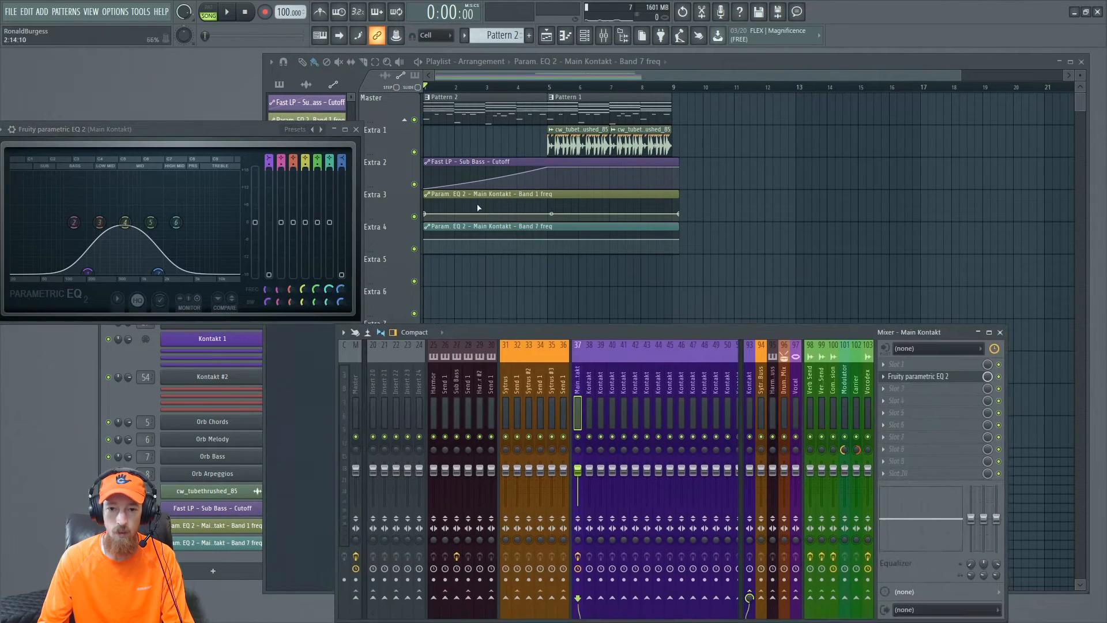
drag(459, 216, 467, 199)
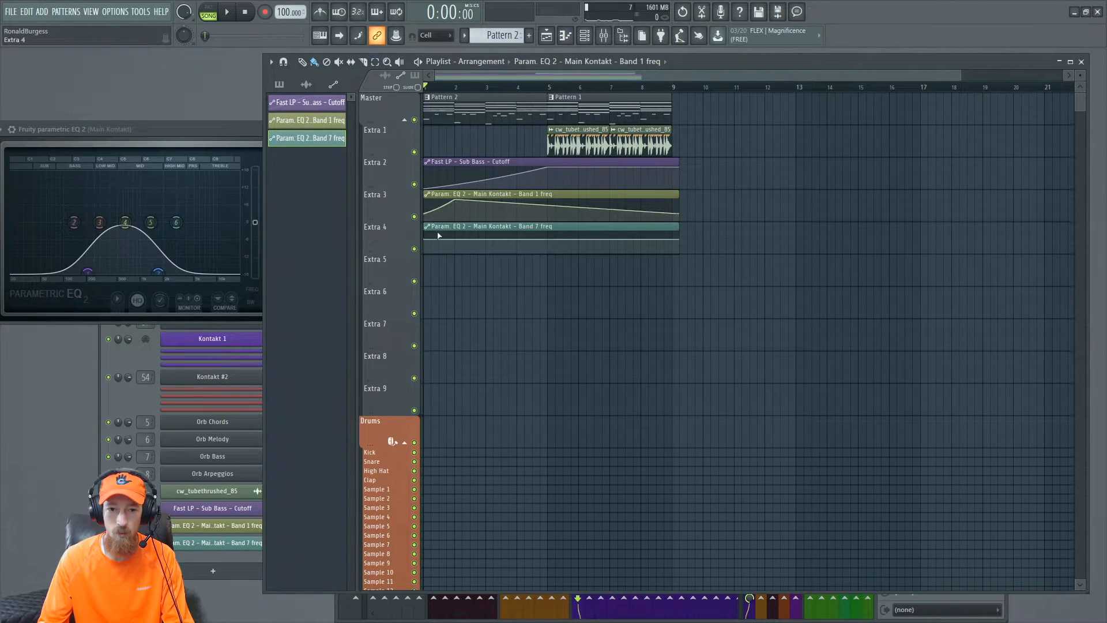
- Shape the EQ Band 7 freq automation clip to stay low and curve upward around bar 5, playing it back
key(space)
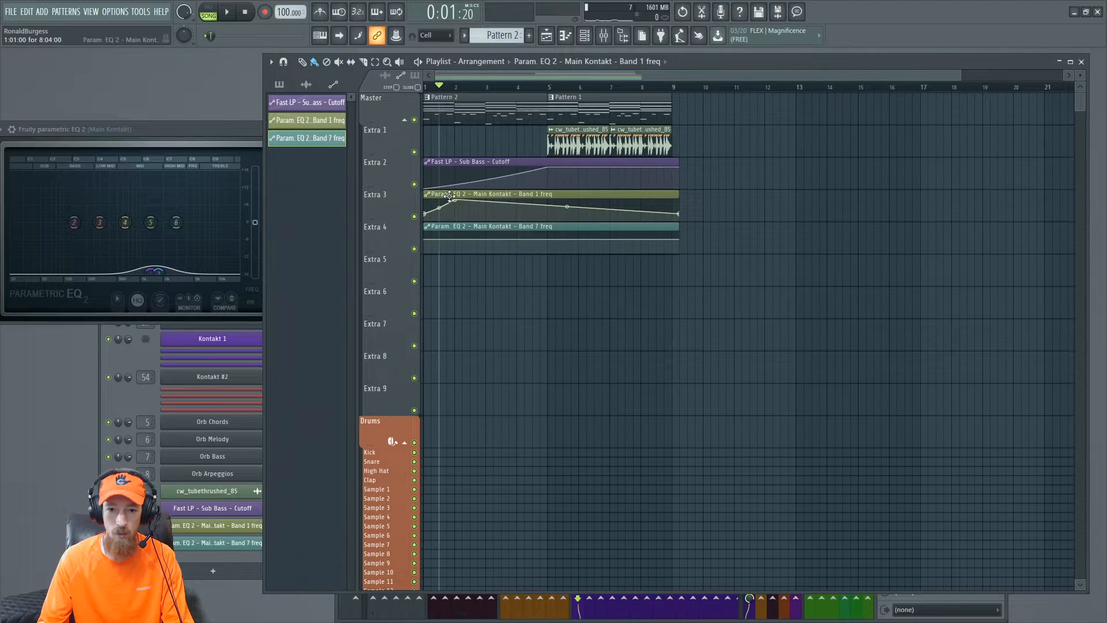
drag(457, 207, 518, 257)
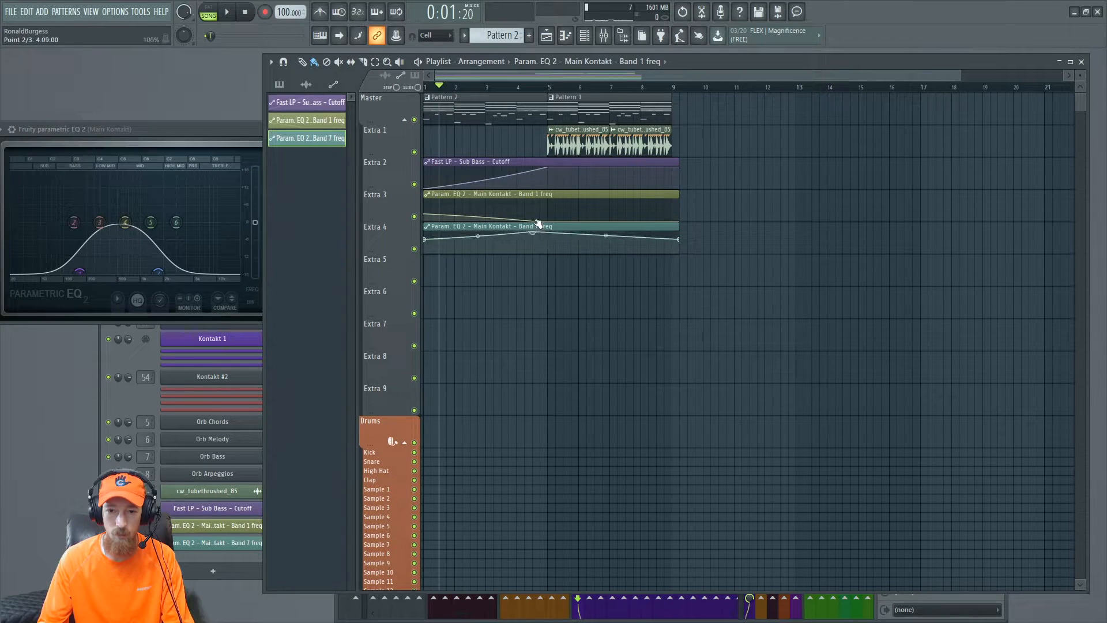
key(space)
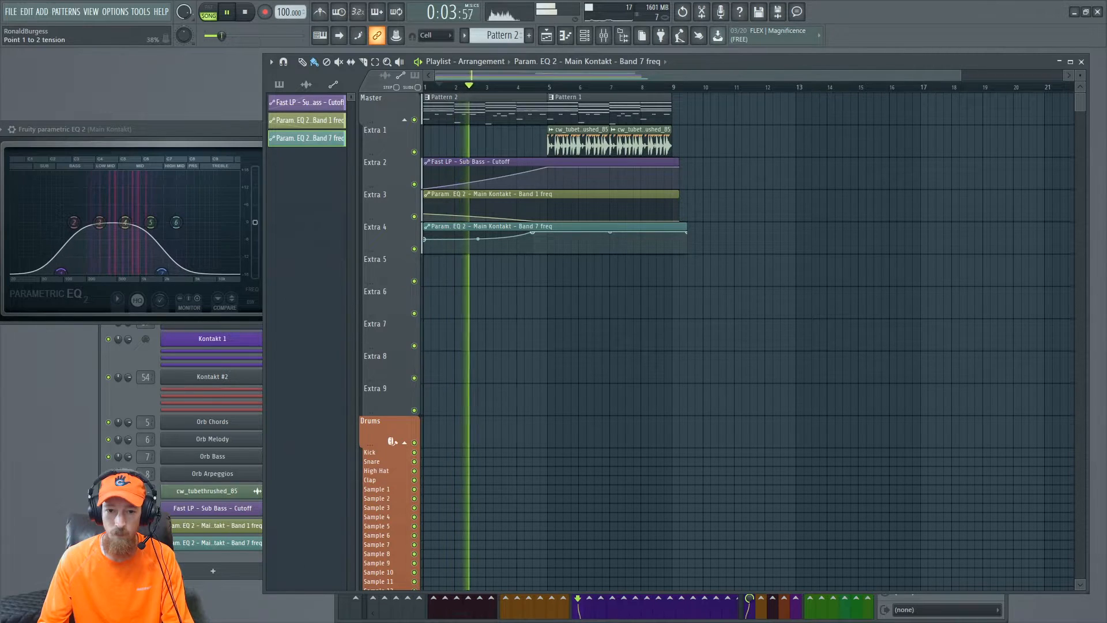
key(space)
key(space)
drag(440, 87, 413, 97)
key(space)
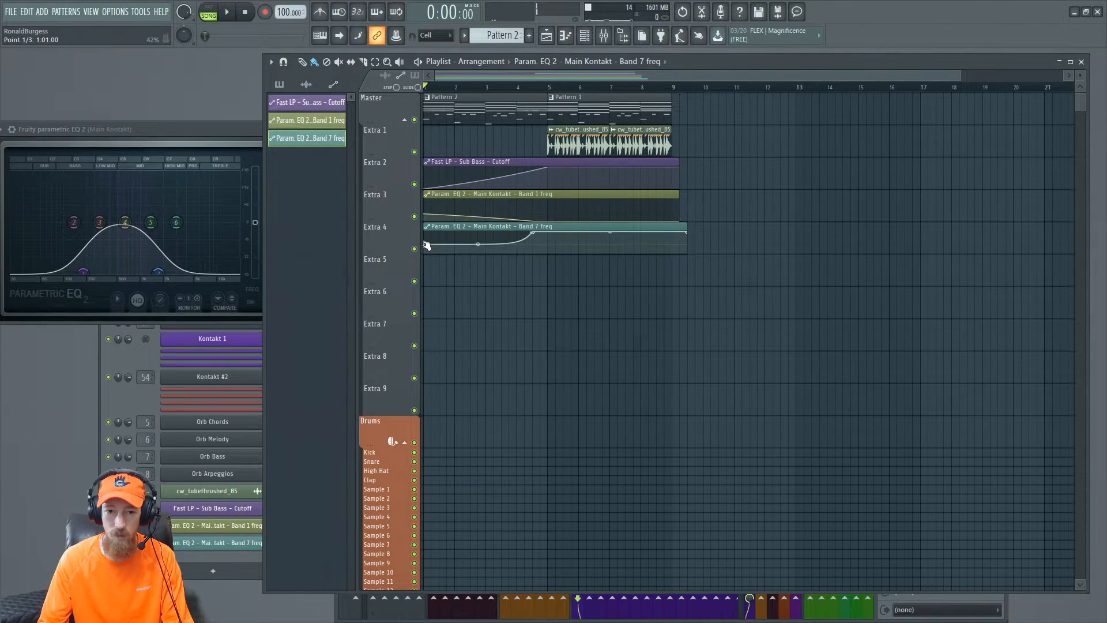
key(space)
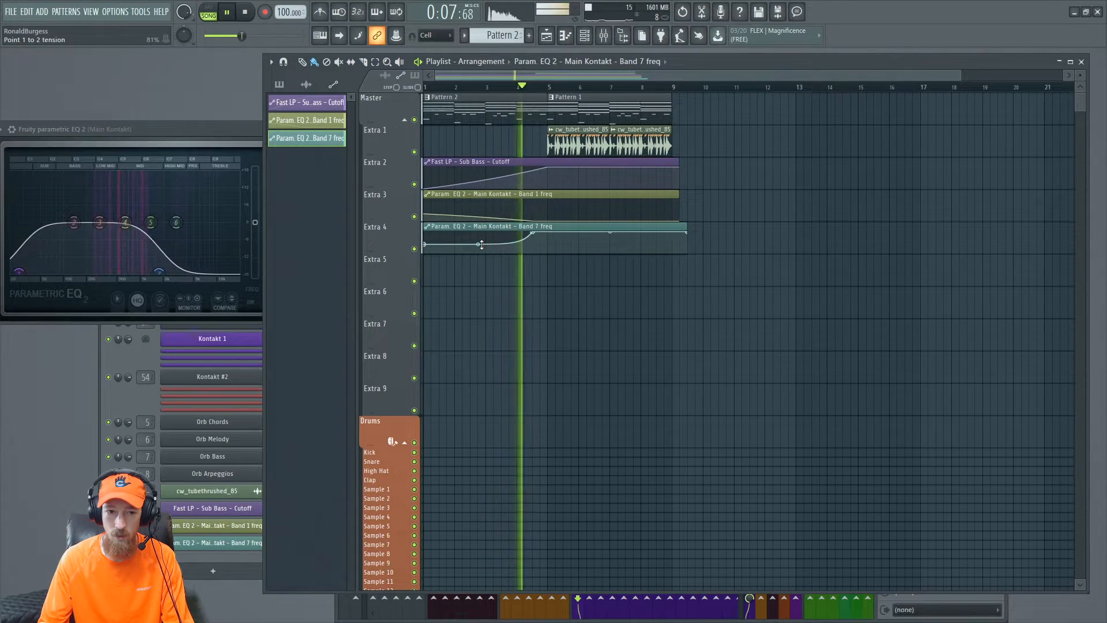
key(space)
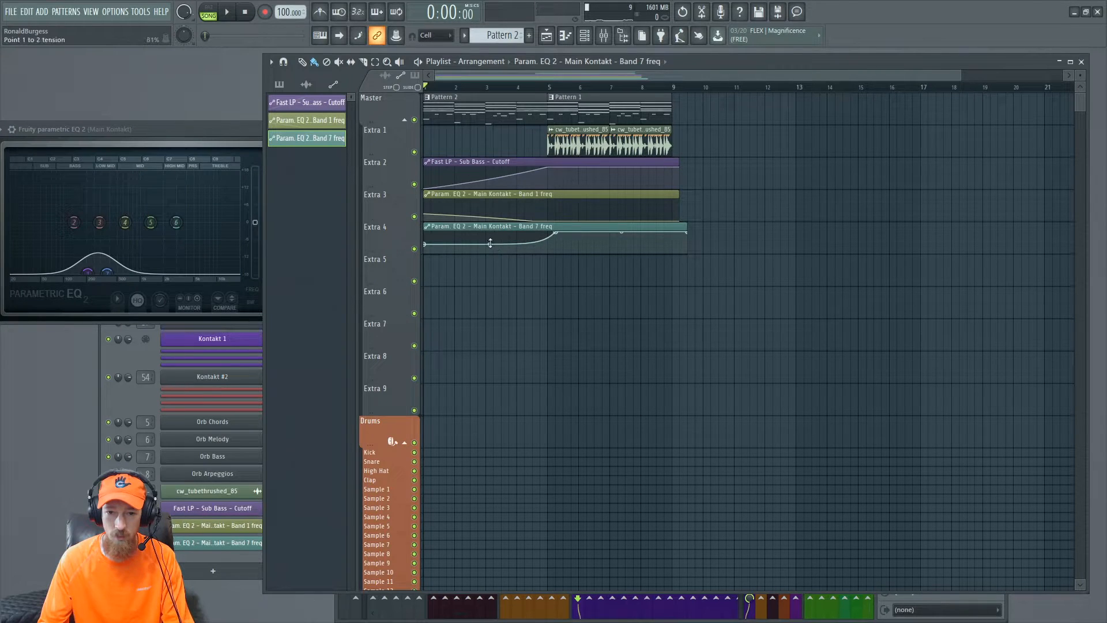
- Play back the arrangement with the EQ automation after closing the EQ plugin window
click(507, 82)
click(238, 130)
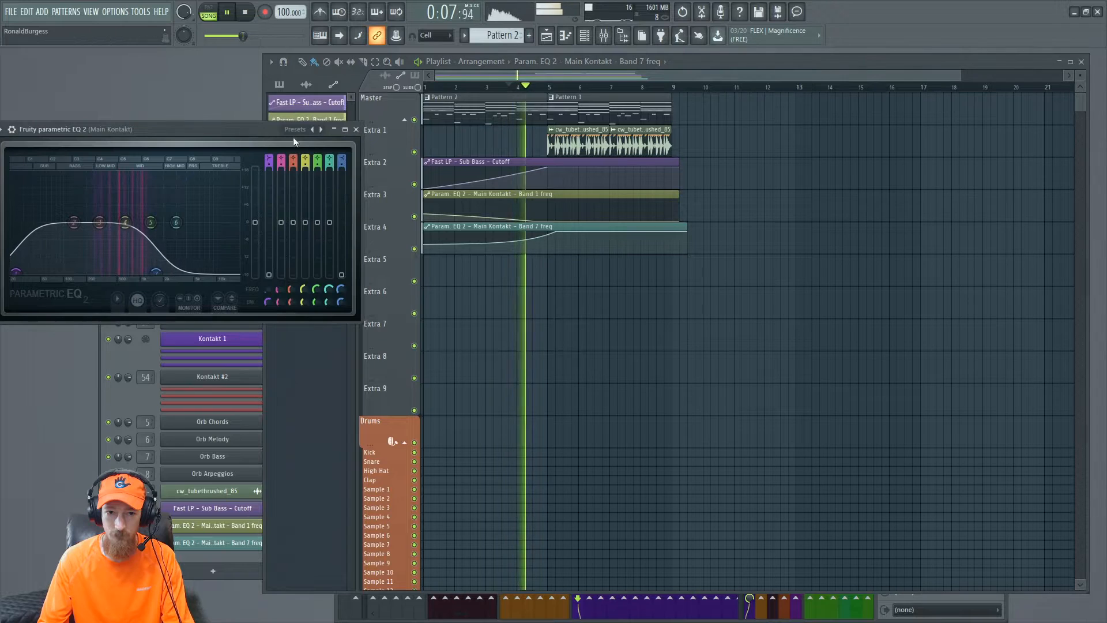
click(355, 129)
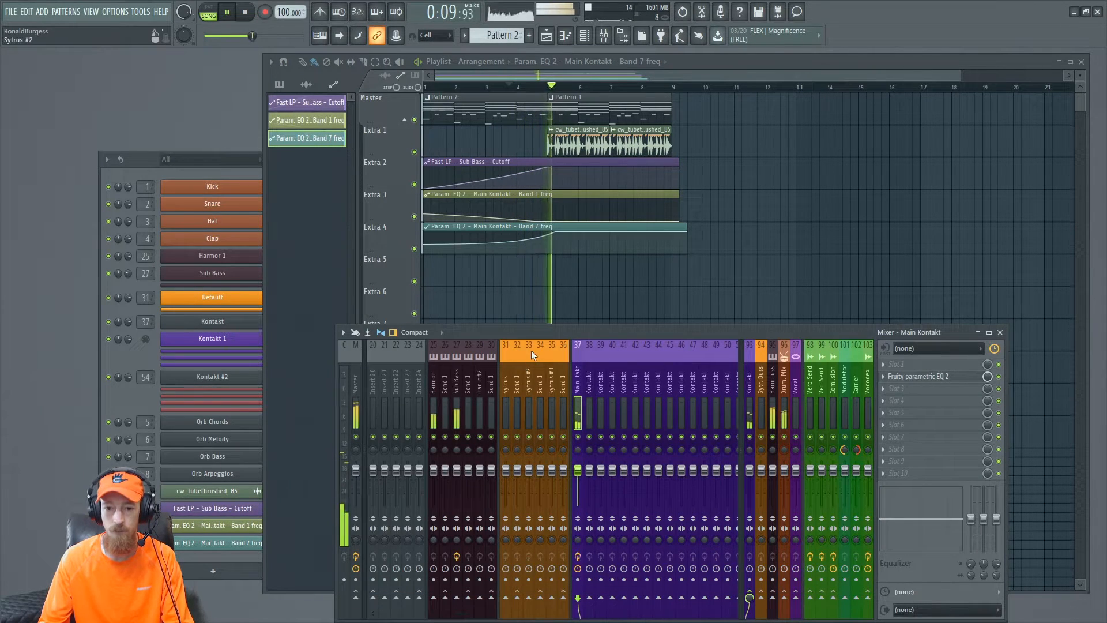
drag(532, 336, 501, 252)
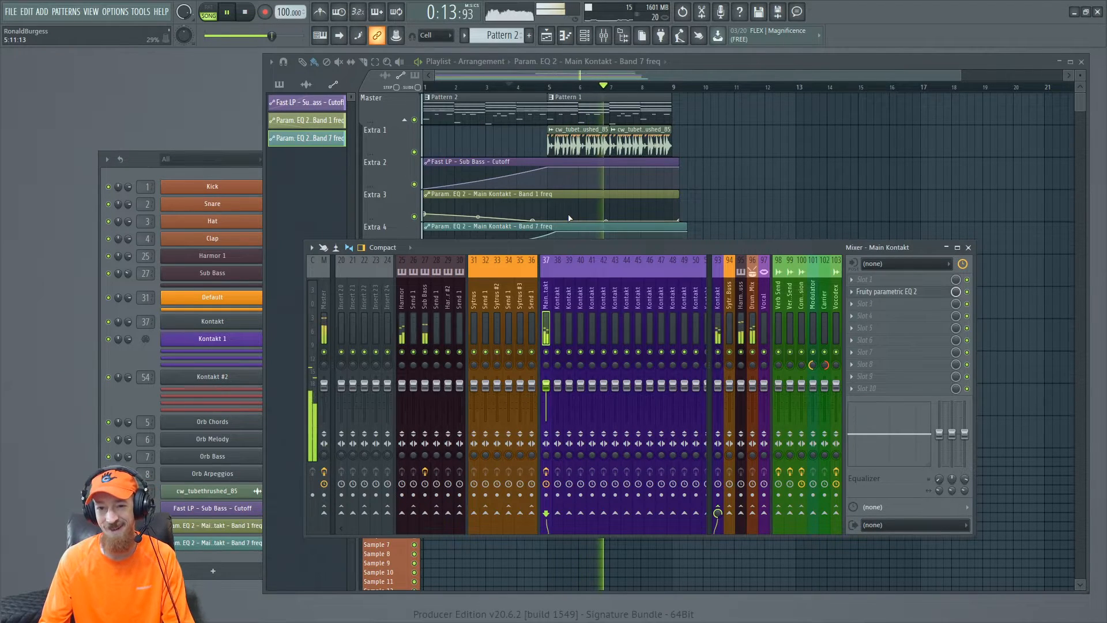
key(space)
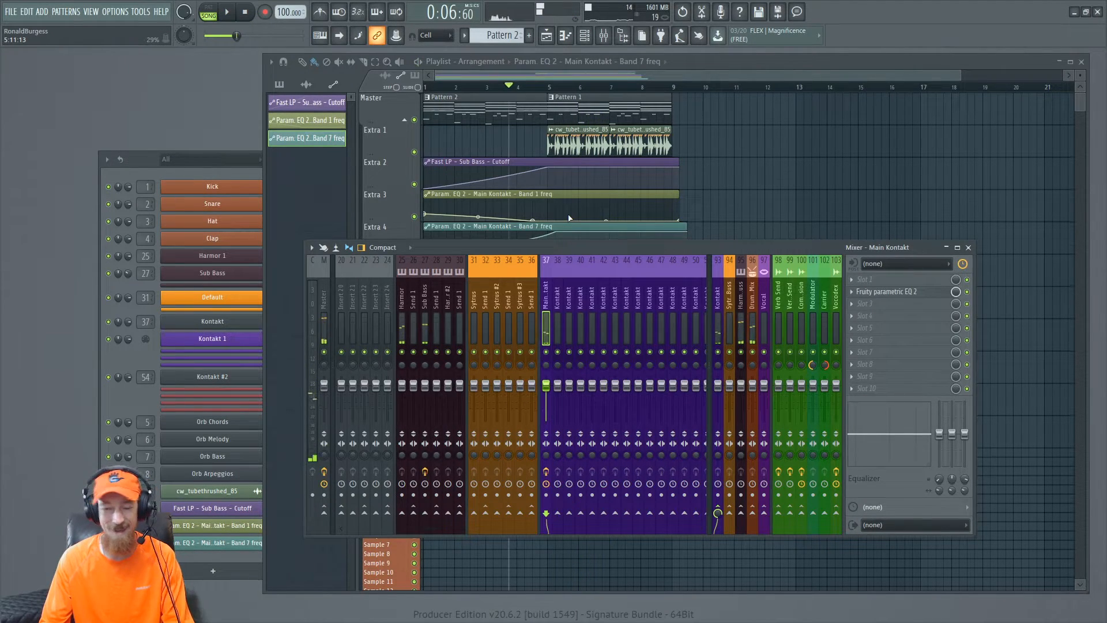
- Add Fruity Balance to an effect slot on the Orb Melody mixer track and open the plugin
click(539, 87)
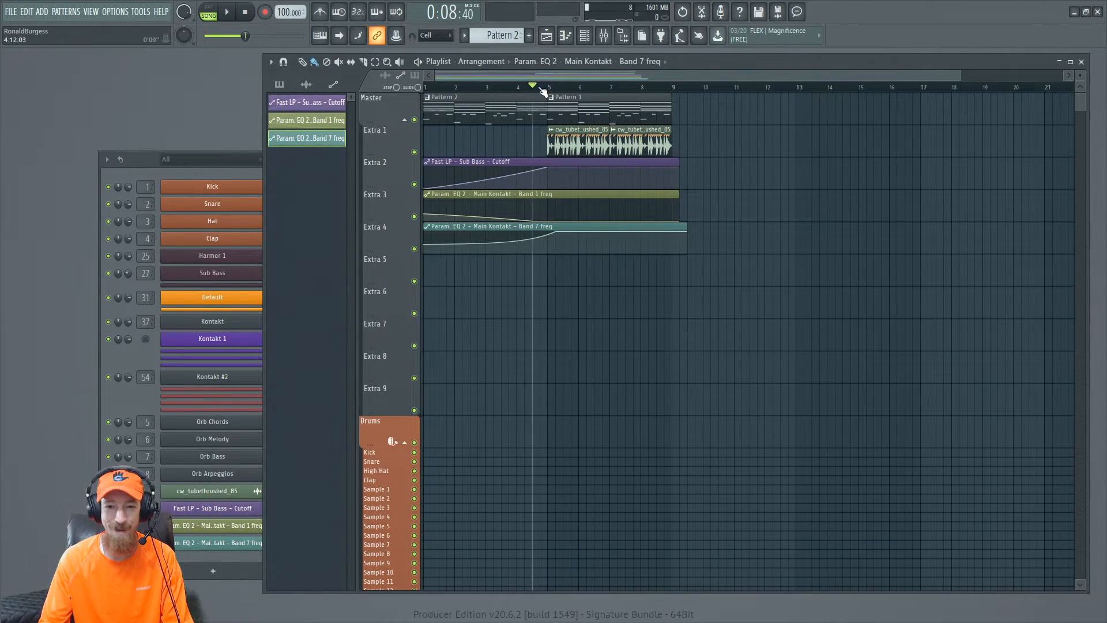
click(605, 36)
scroll(398, 304, left, 5)
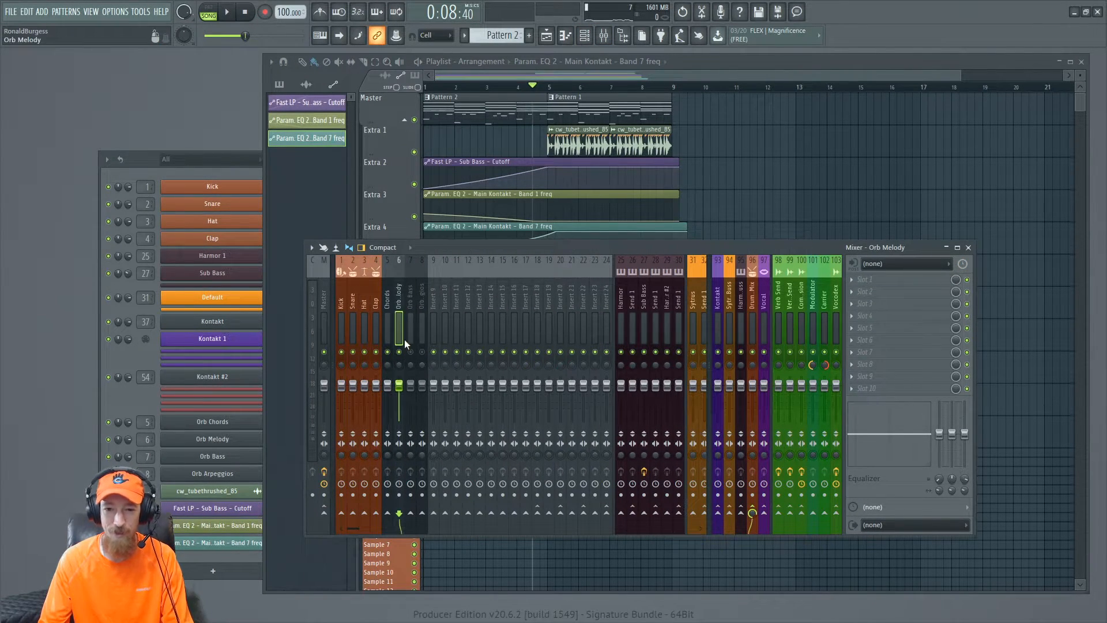
key(space)
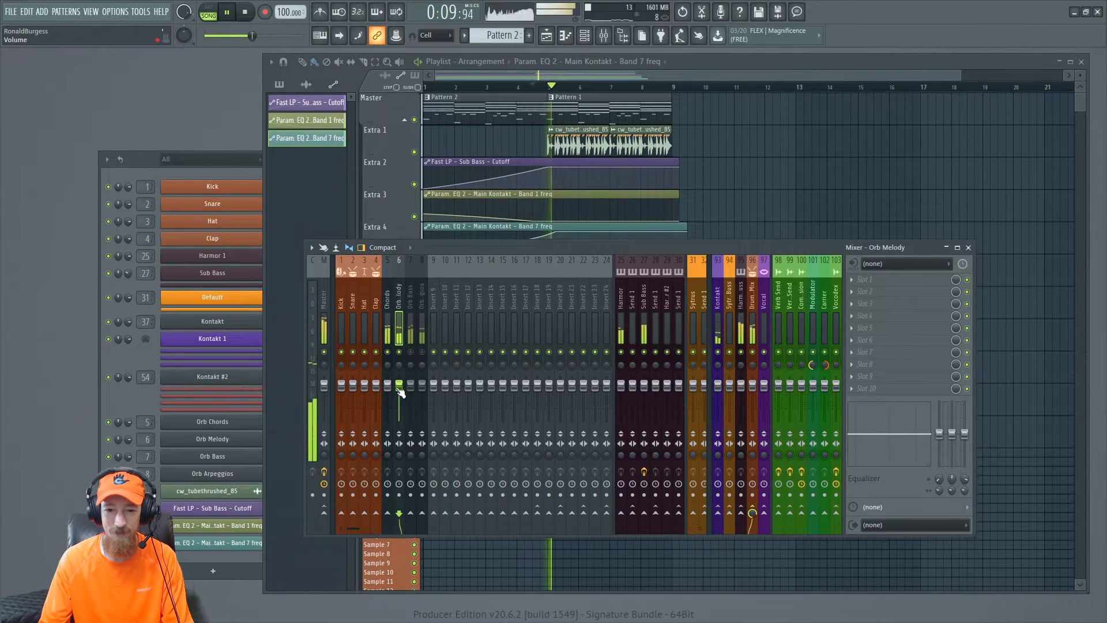
key(space)
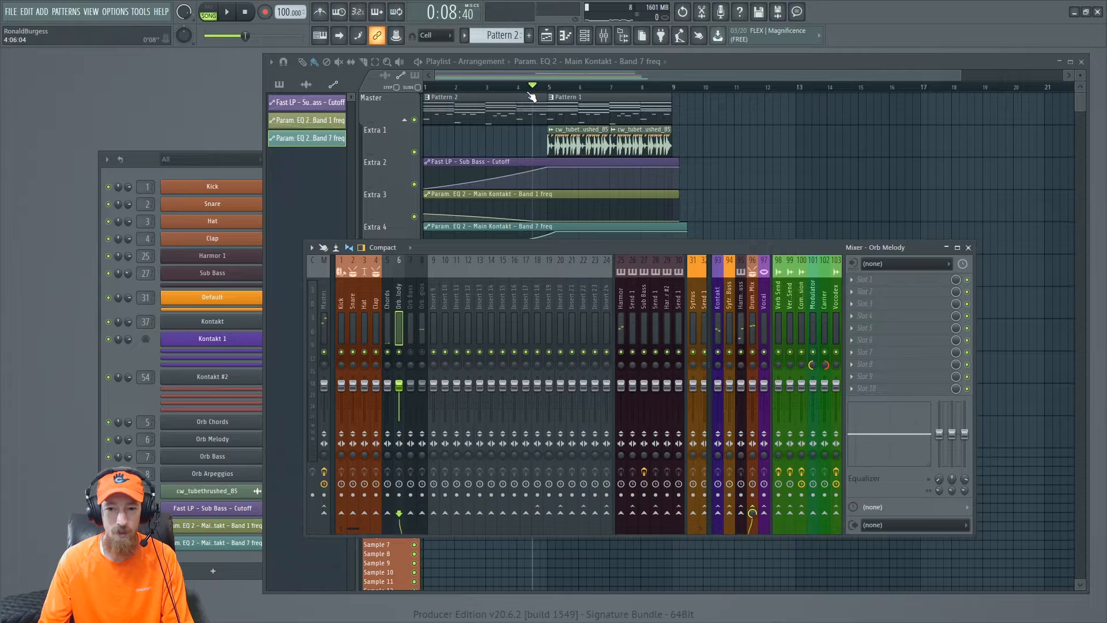
right_click(400, 354)
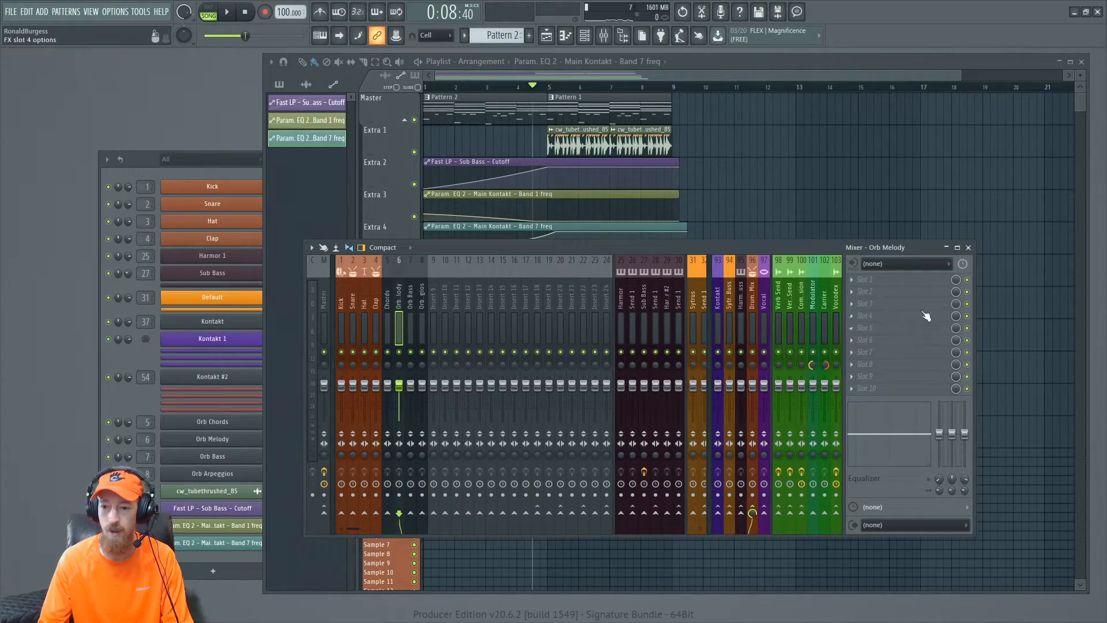
middle_click(902, 289)
text(fruityu)
key(BackSpace)
key(BackSpace)
text(y ba)
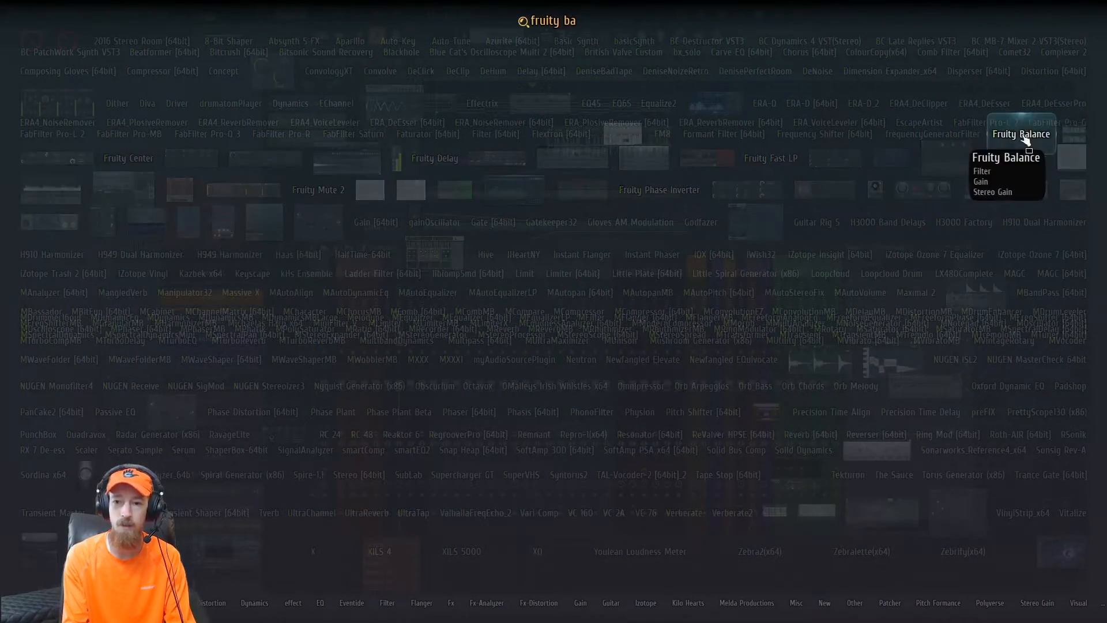
click(1022, 133)
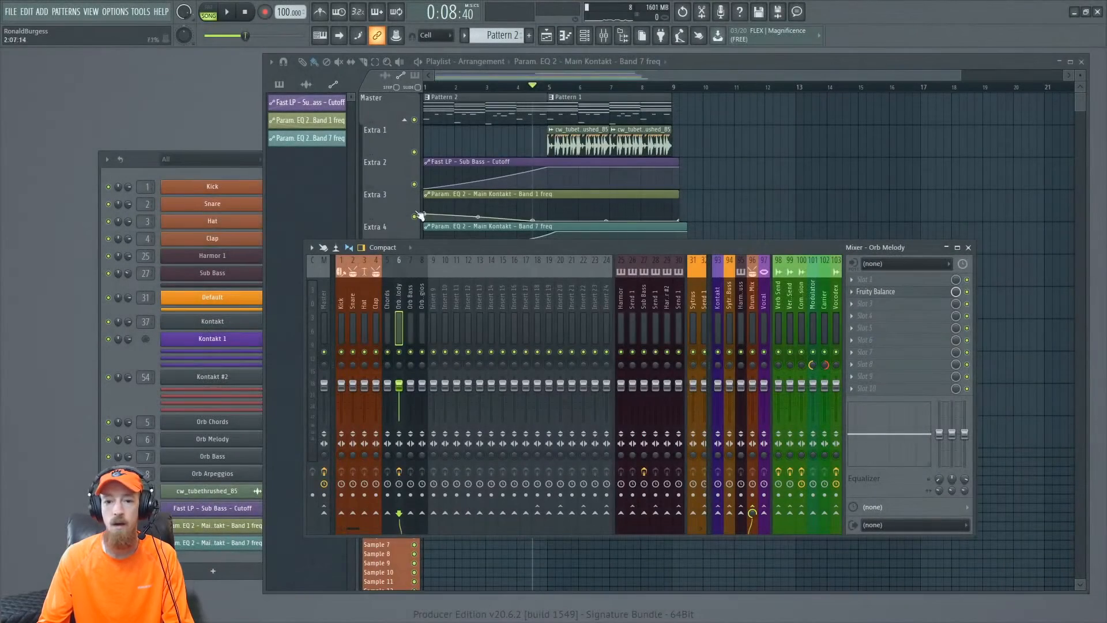
click(919, 291)
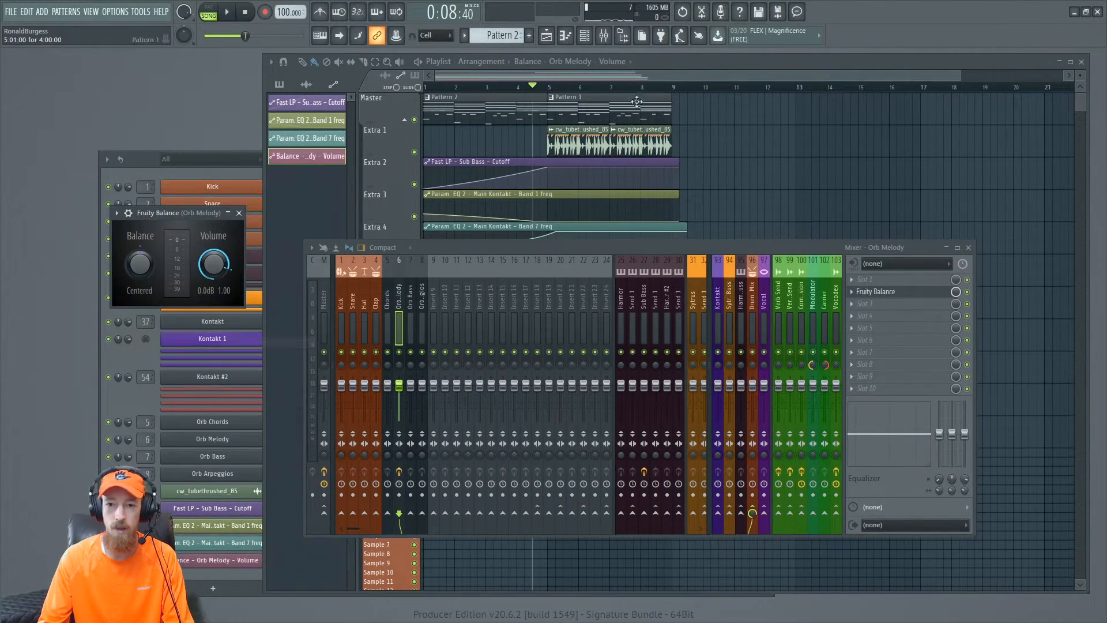
- Create a Volume automation clip for Fruity Balance on Orb Melody, keeping it silent then ramping up to full at bar 5
click(633, 87)
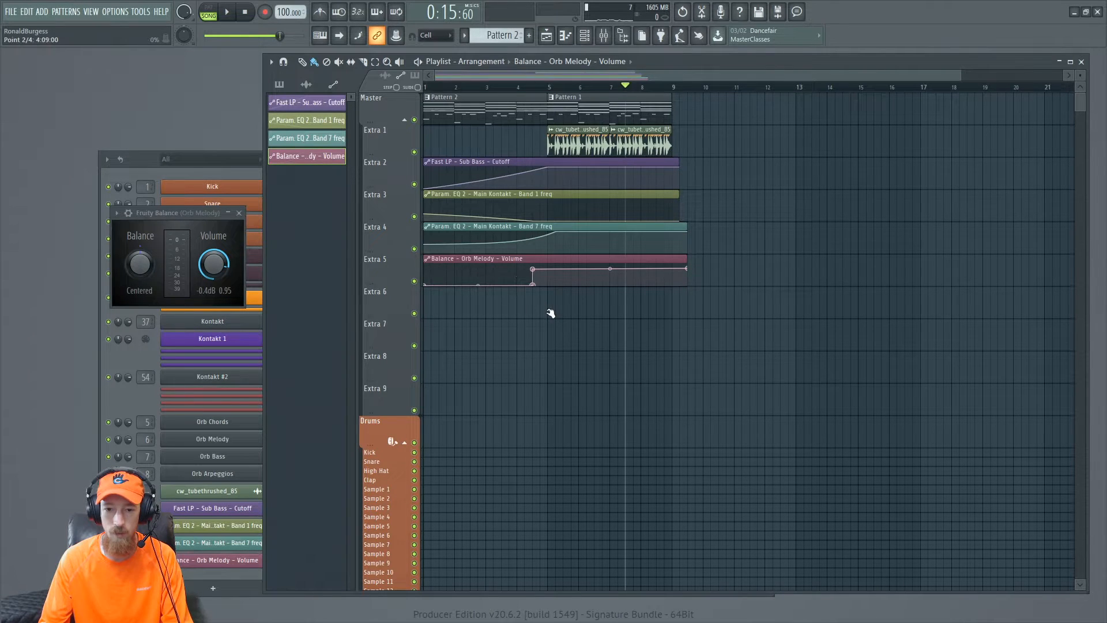
scroll(547, 291, up, 5)
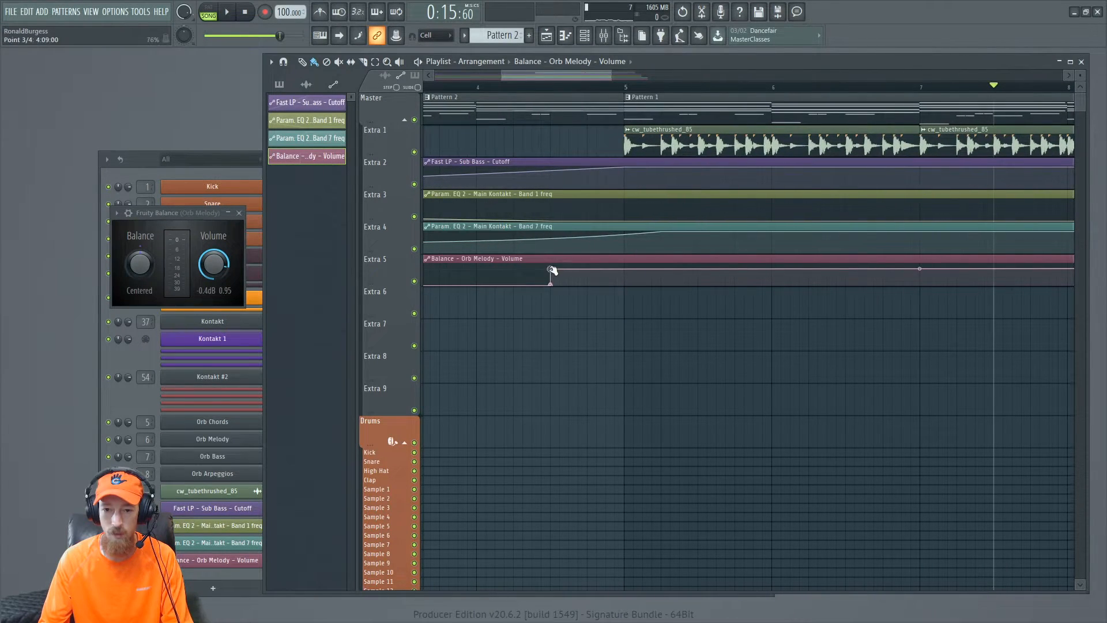
key(space)
click(477, 87)
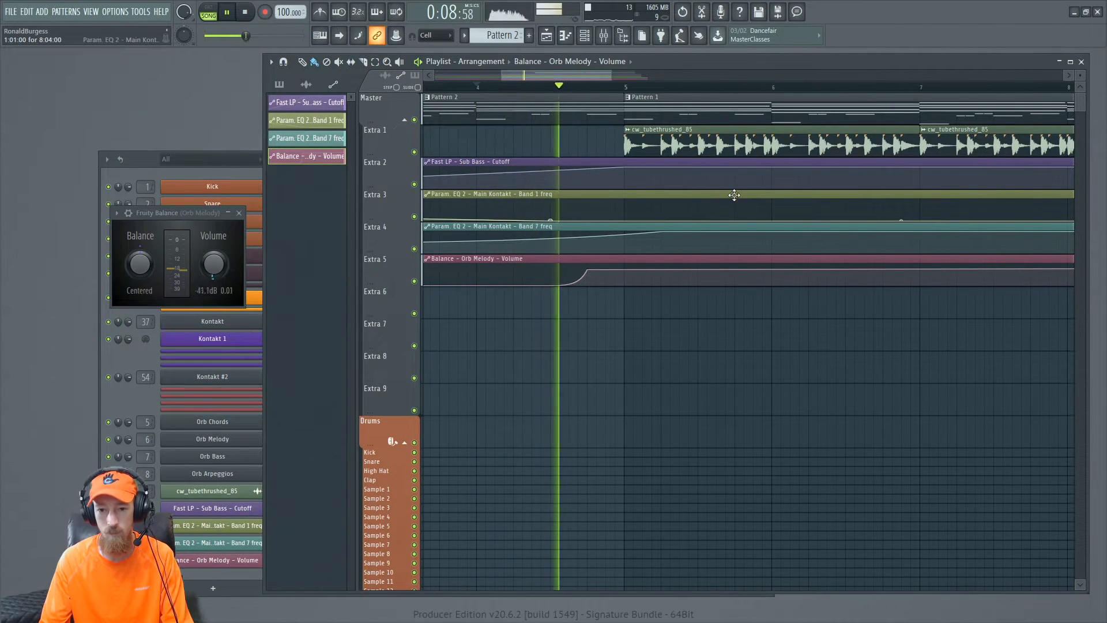
key(space)
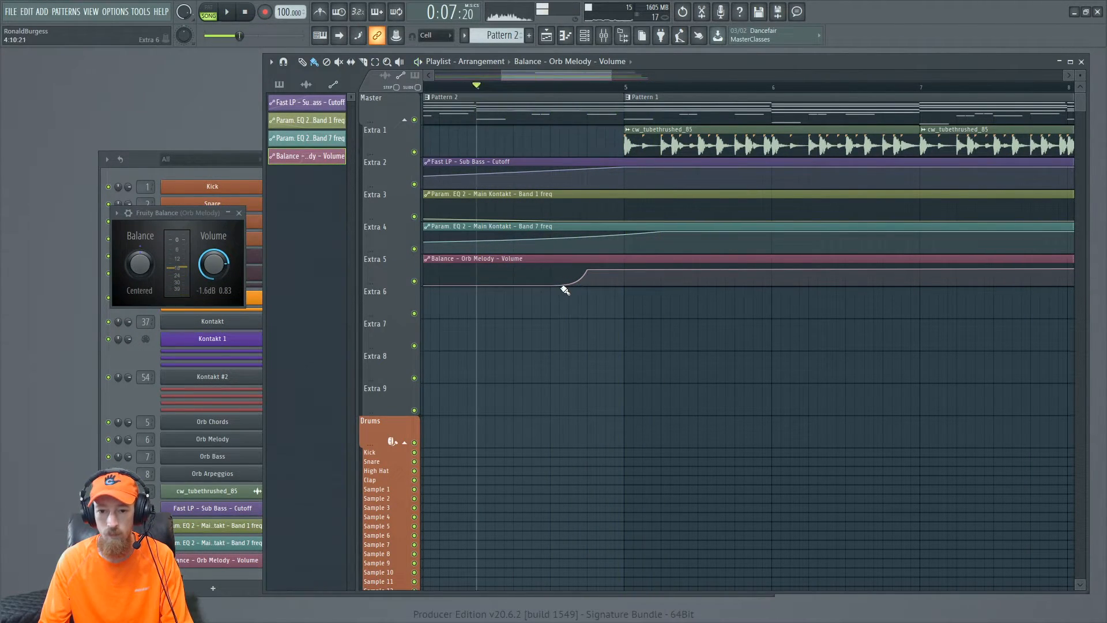
drag(589, 275, 550, 270)
key(space)
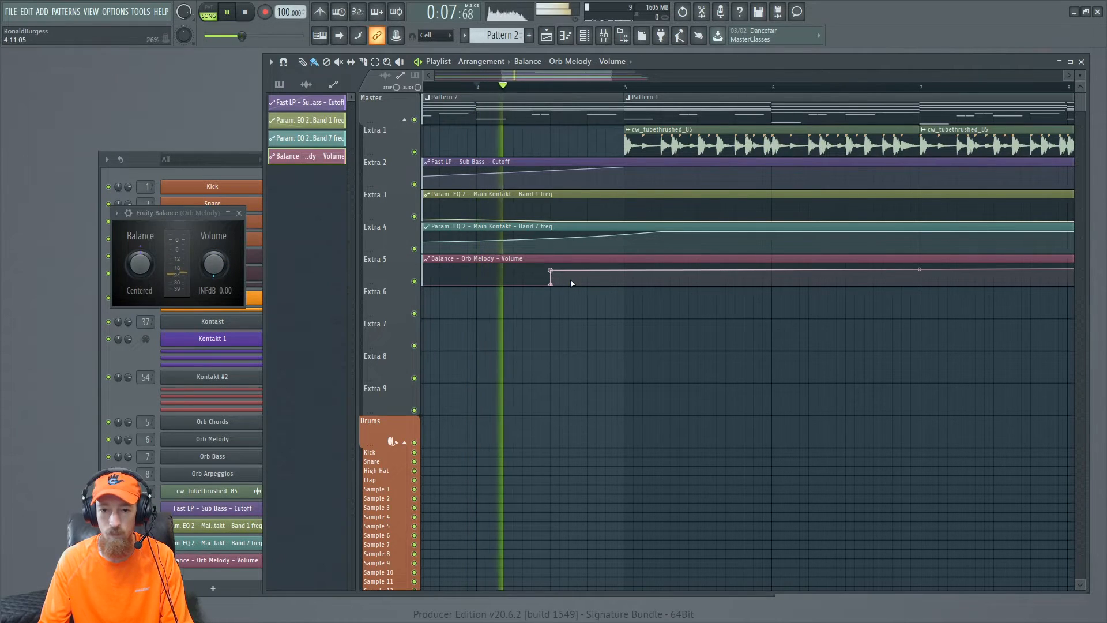
key(space)
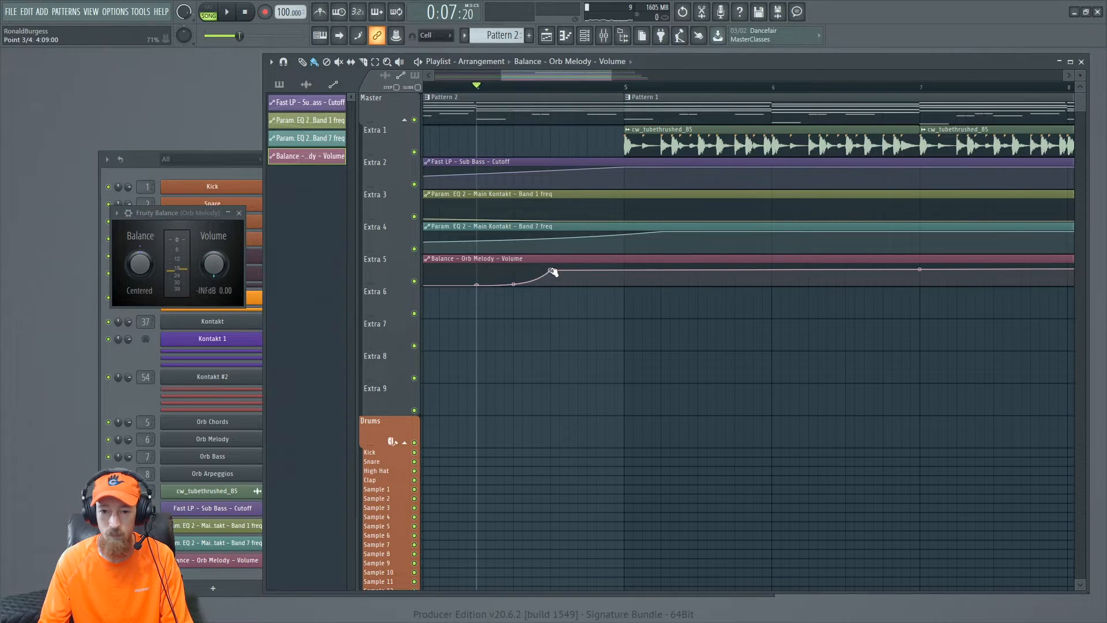
drag(552, 273, 632, 273)
key(space)
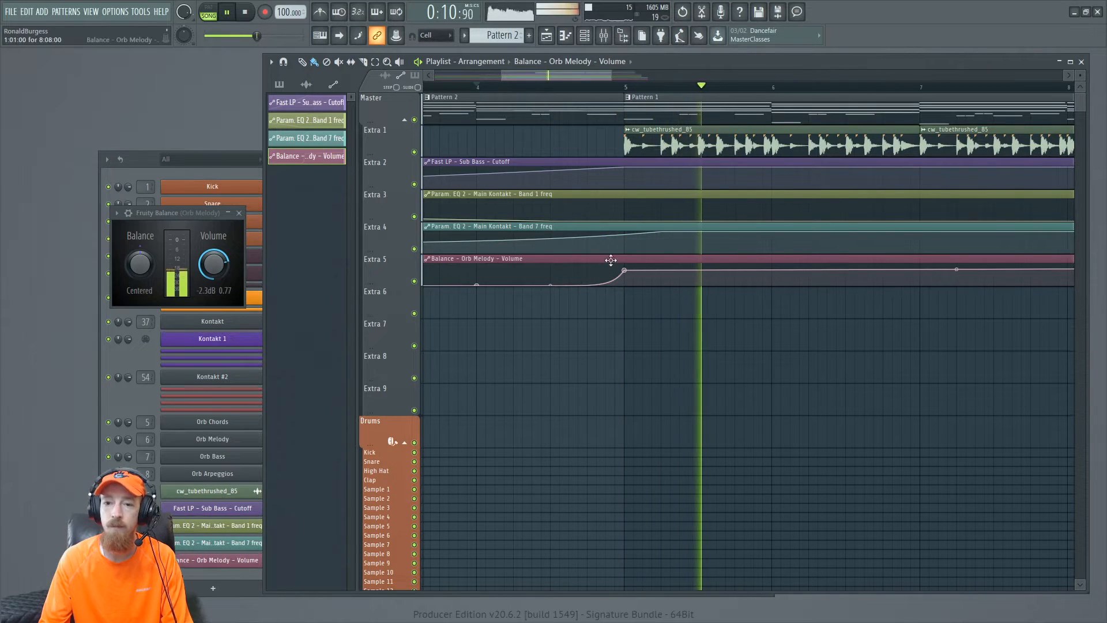
- Move the volume ramp's end point onto bar 5 and play back the melody fade-in
scroll(609, 260, down, 6)
key(space)
click(531, 88)
key(space)
key(space)
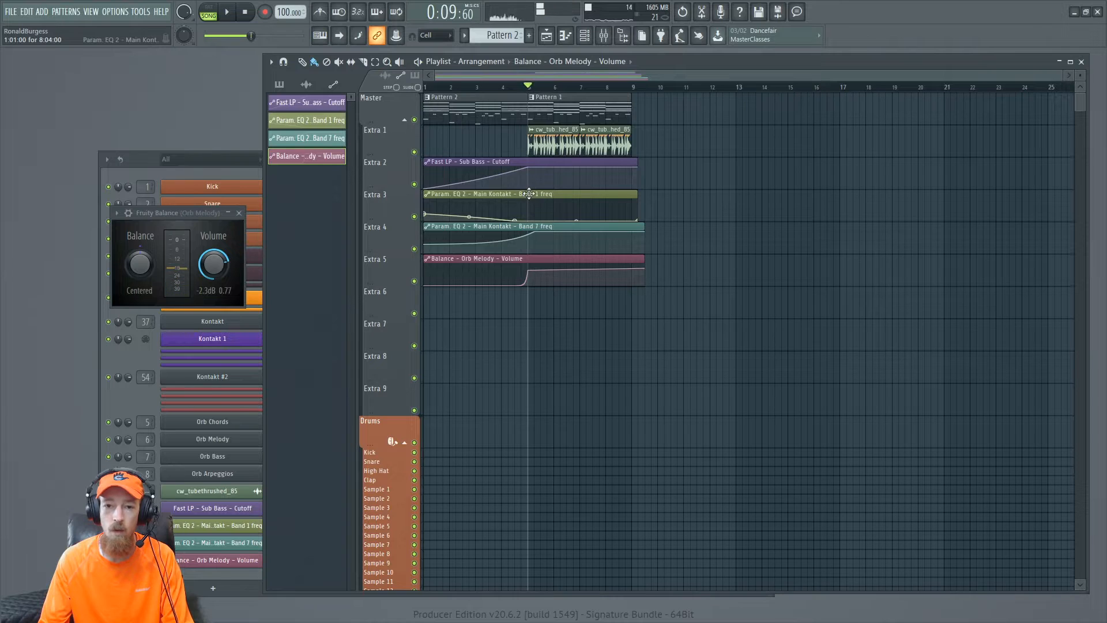
scroll(528, 193, up, 6)
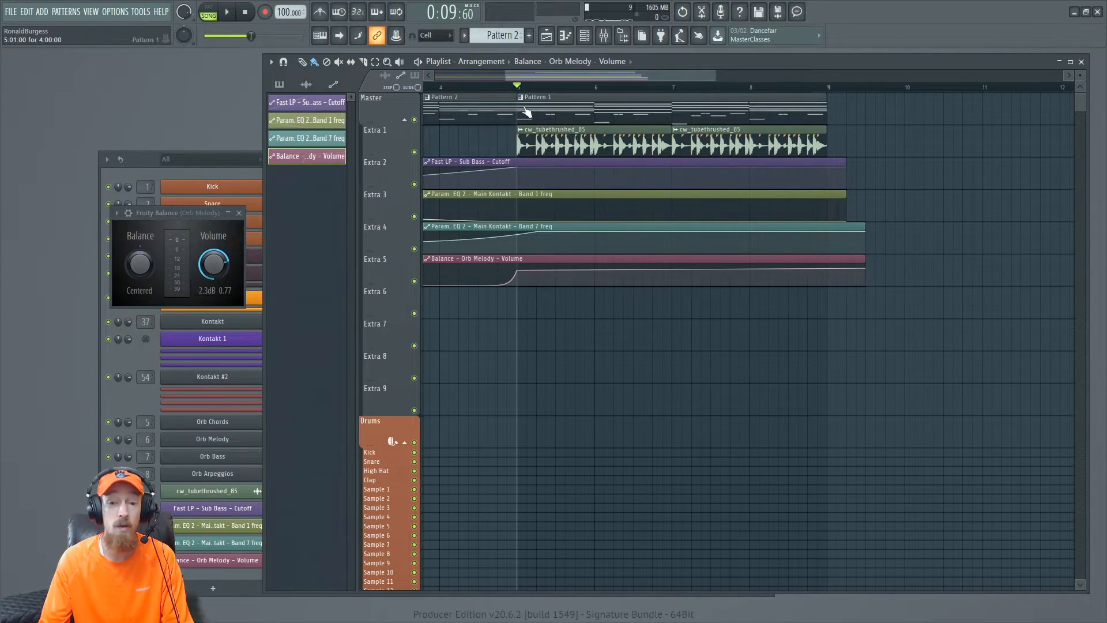
scroll(623, 256, down, 1)
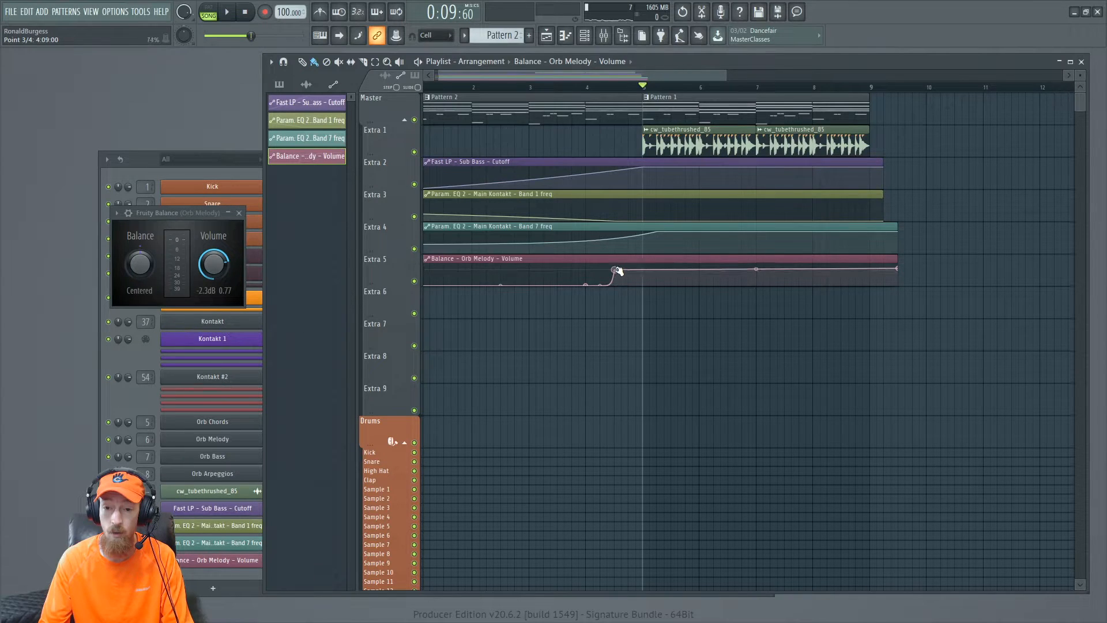
key(space)
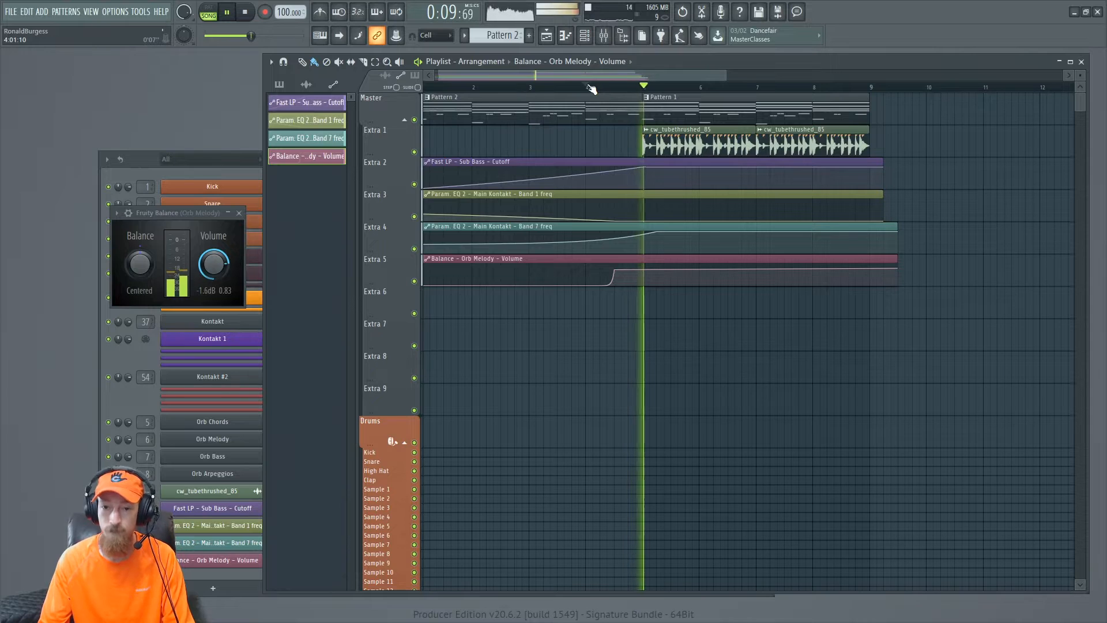
key(space)
key(space)
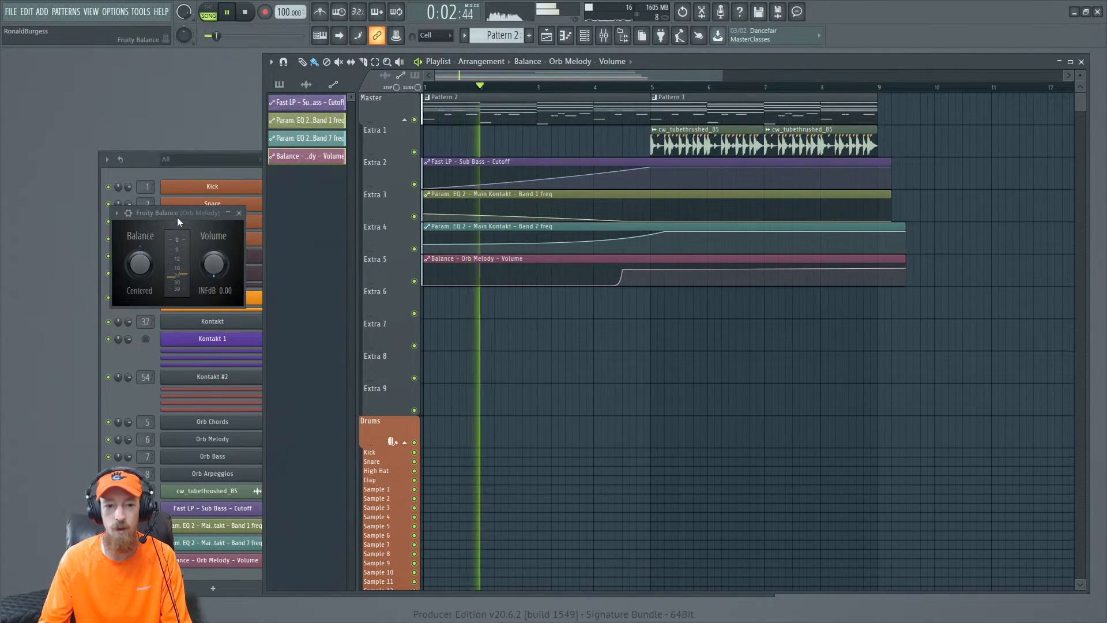
drag(177, 214, 194, 210)
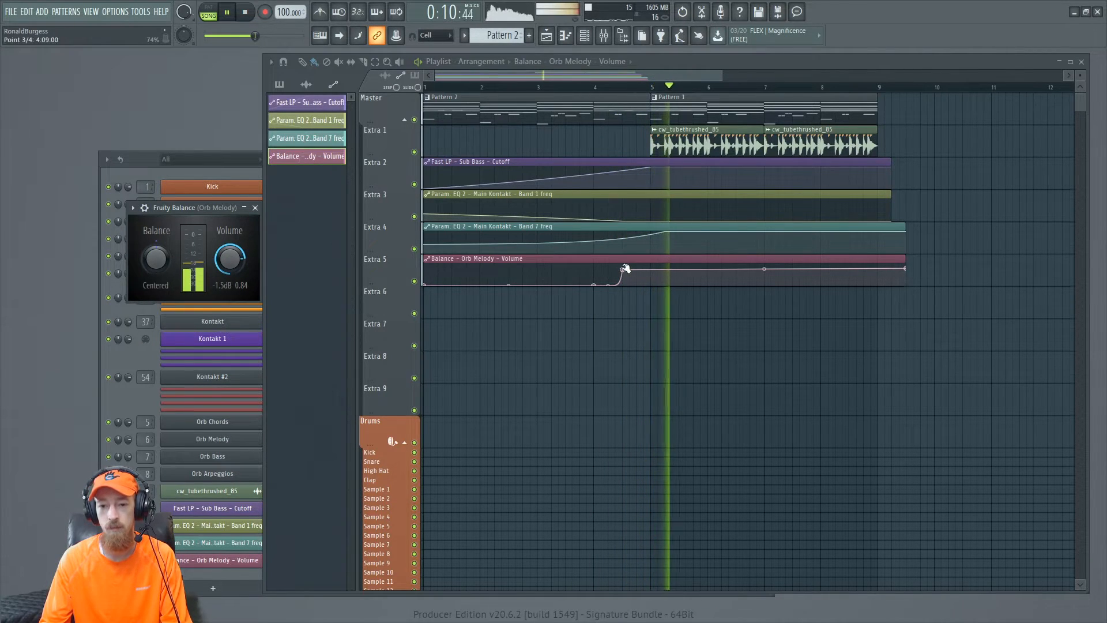
drag(621, 269, 652, 267)
key(space)
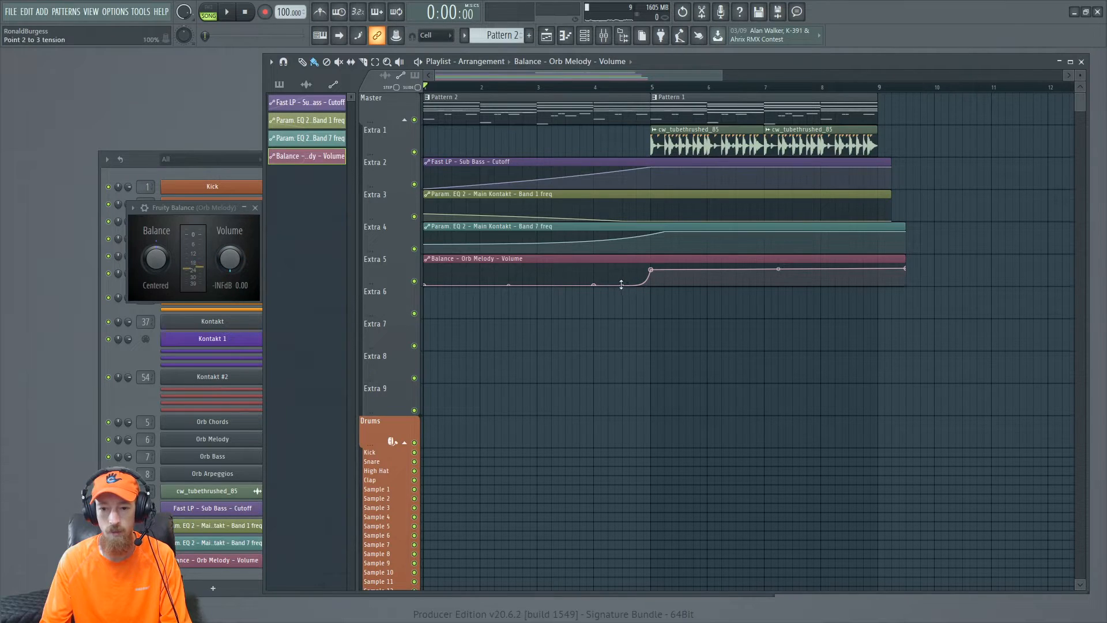
drag(221, 213, 221, 215)
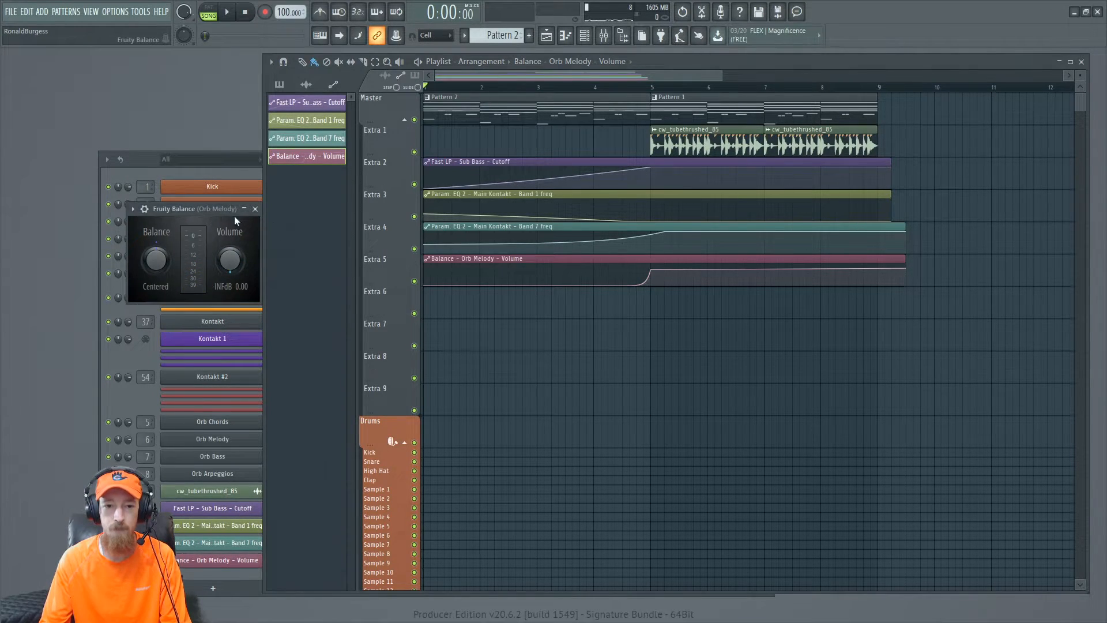
- Add Fruity Fast LP to an effect slot on the Orb Arpeggios mixer track
click(255, 208)
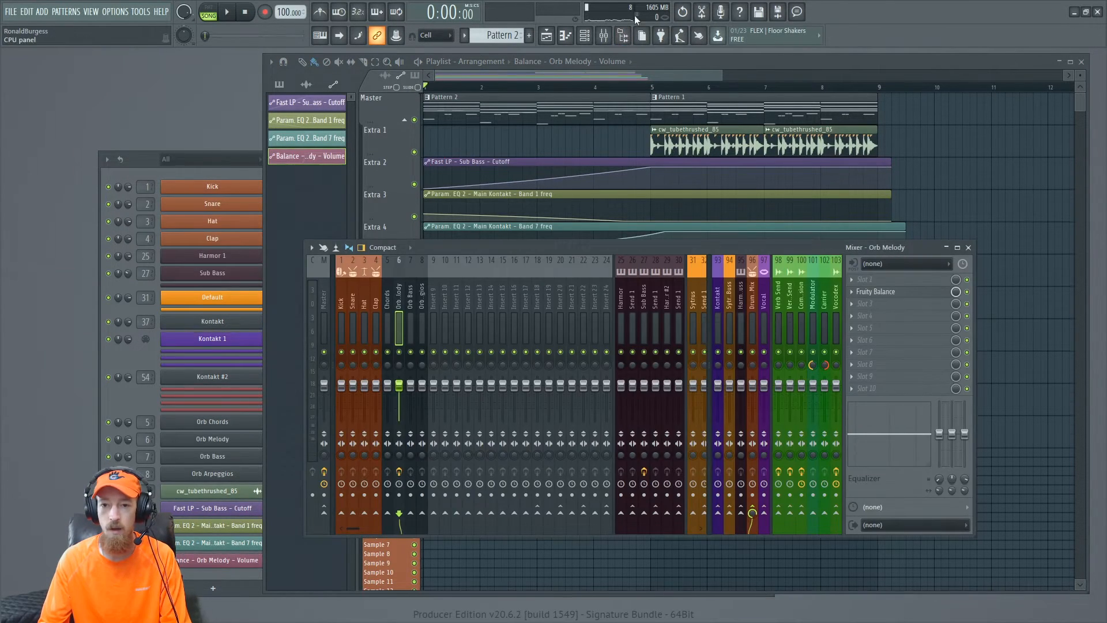
key(space)
click(421, 314)
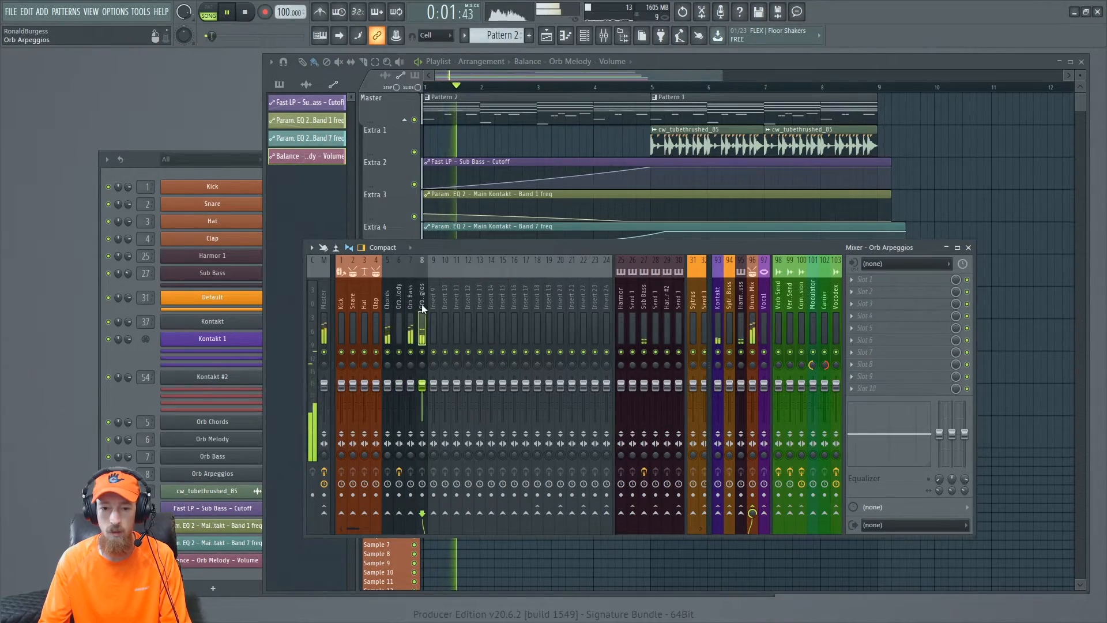
key(space)
right_click(973, 324)
key(F8)
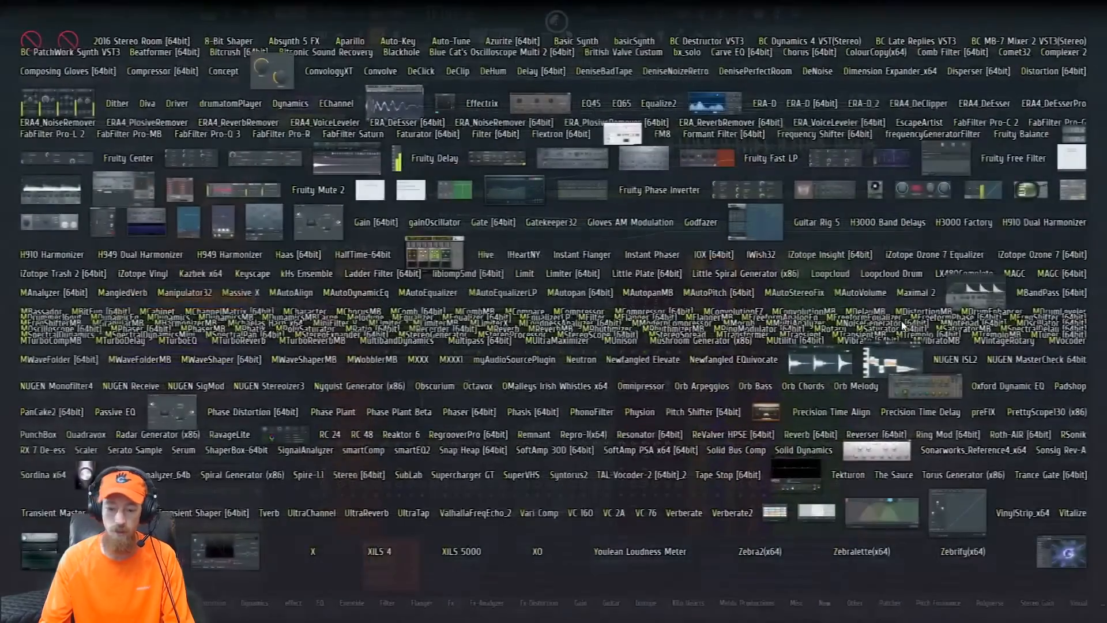
text(fast)
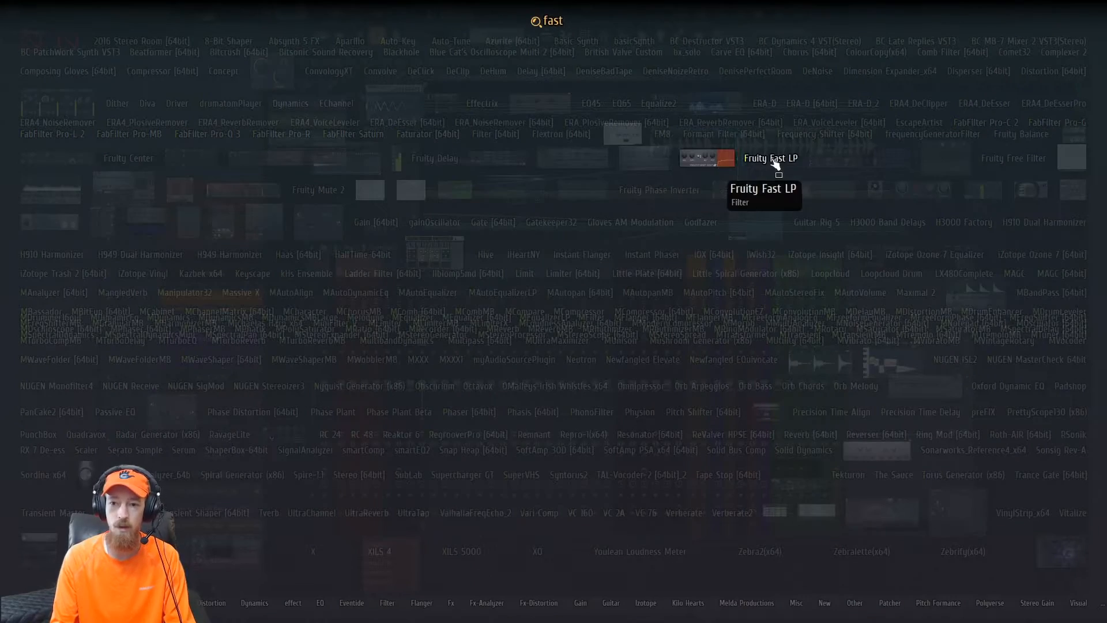
click(771, 158)
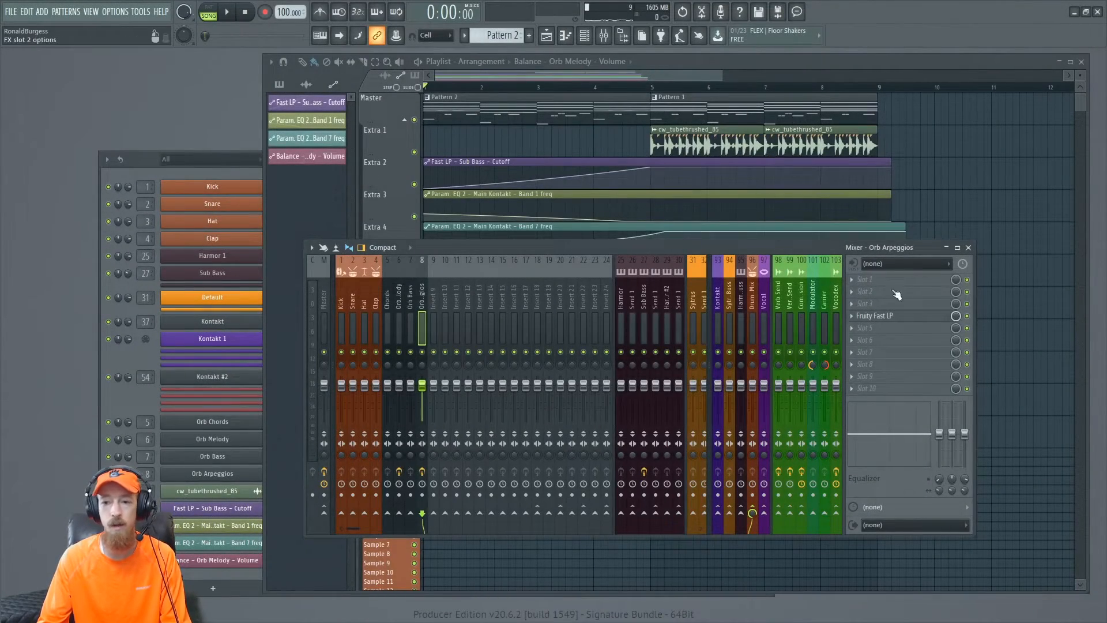
- Create a Cutoff automation clip for Fast LP on Orb Arpeggios, ramping from low at the start to full at bar 5
click(919, 319)
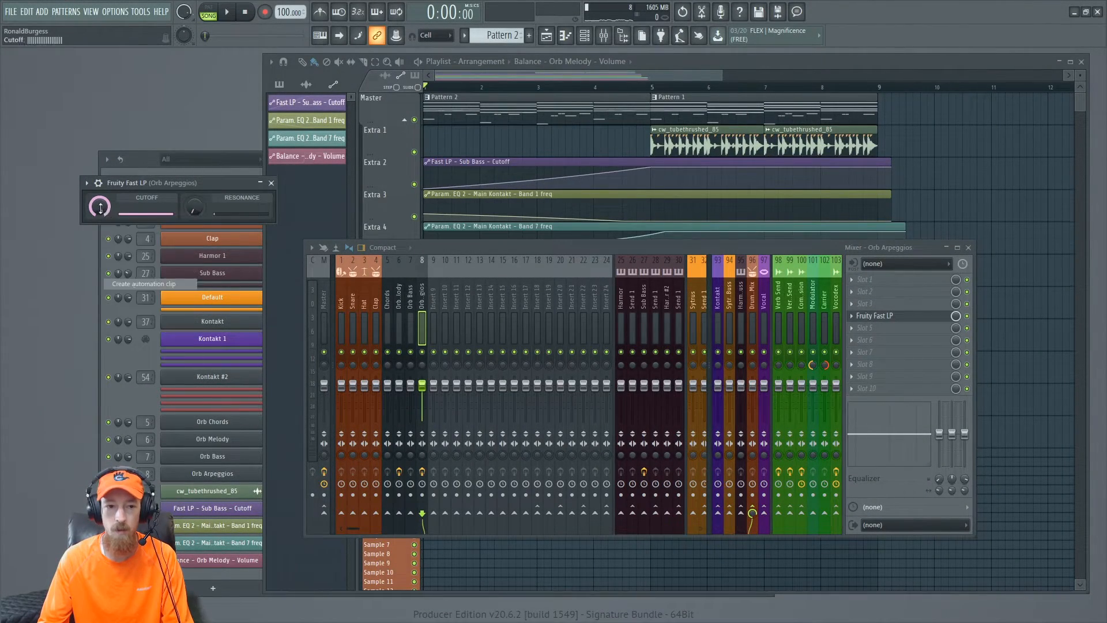
click(622, 63)
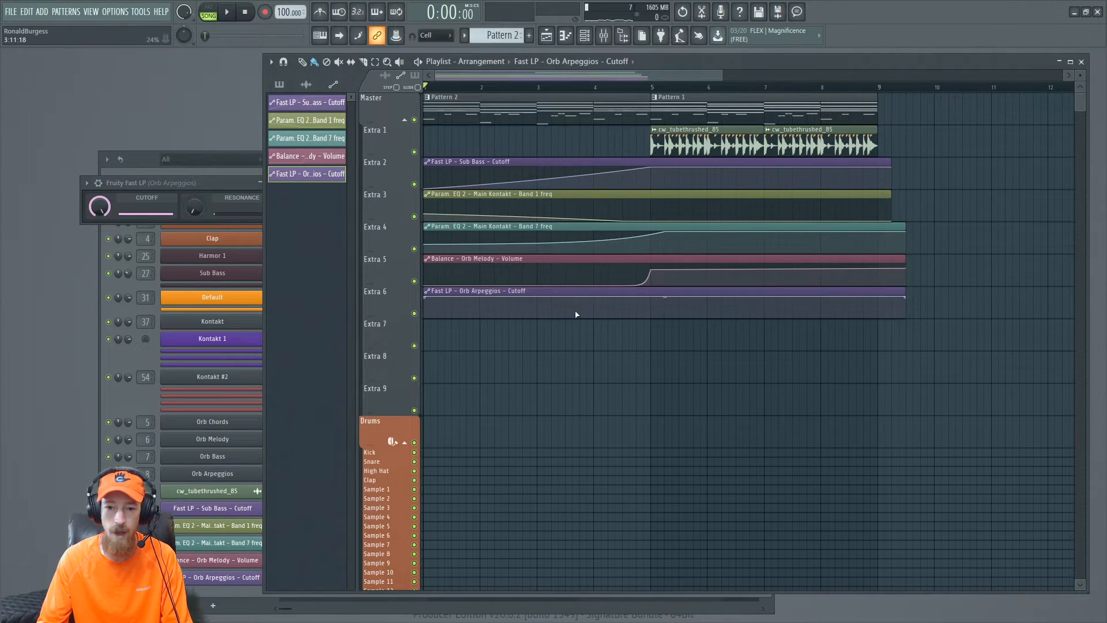
drag(430, 297, 424, 316)
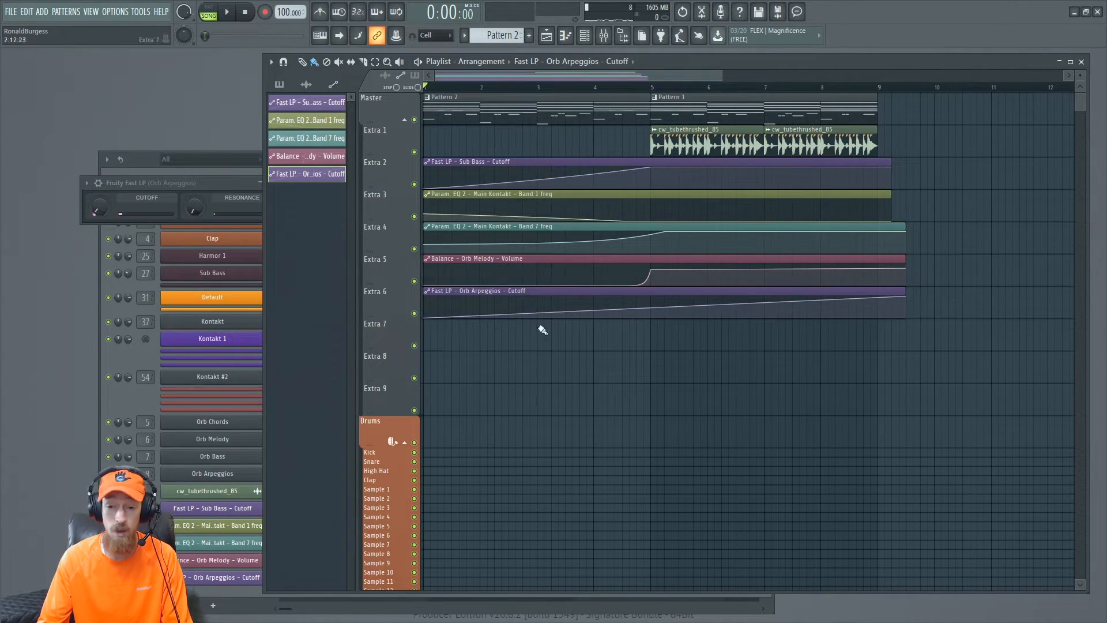
right_click(652, 305)
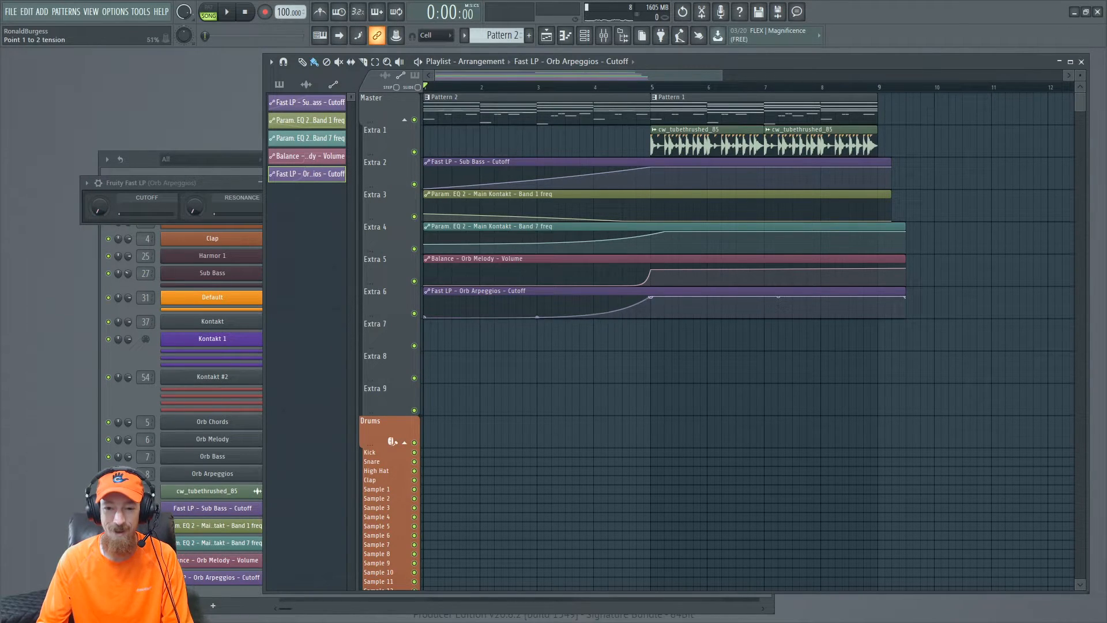
- Create a Resonance automation clip for Fast LP with a bump peaking near bar 4 and back to zero at bar 5
right_click(193, 212)
click(227, 282)
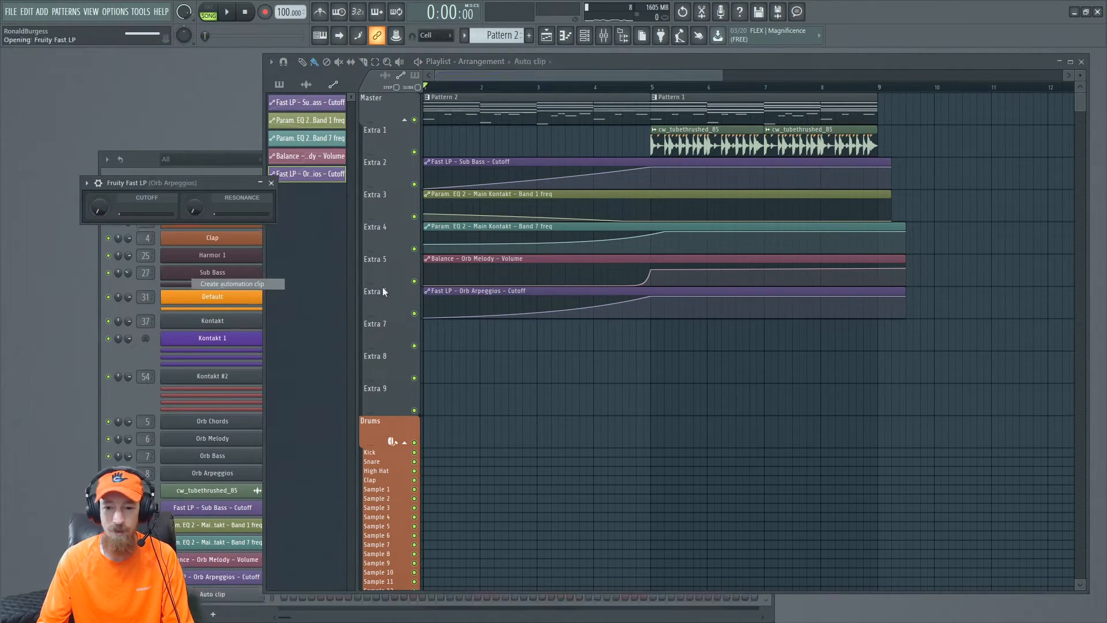
right_click(519, 336)
right_click(652, 349)
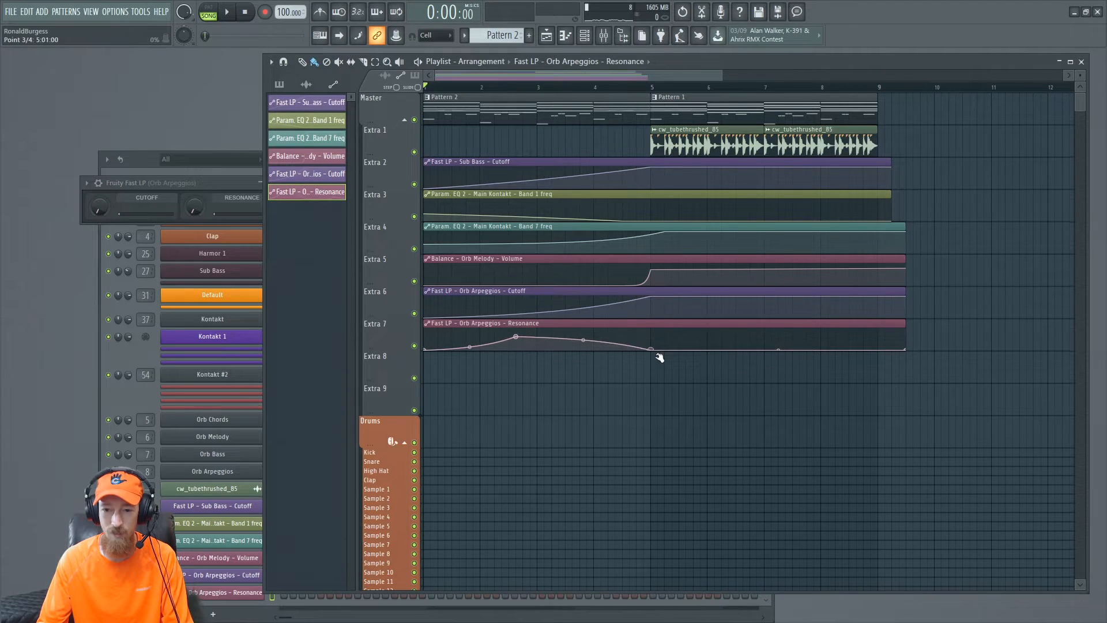
key(space)
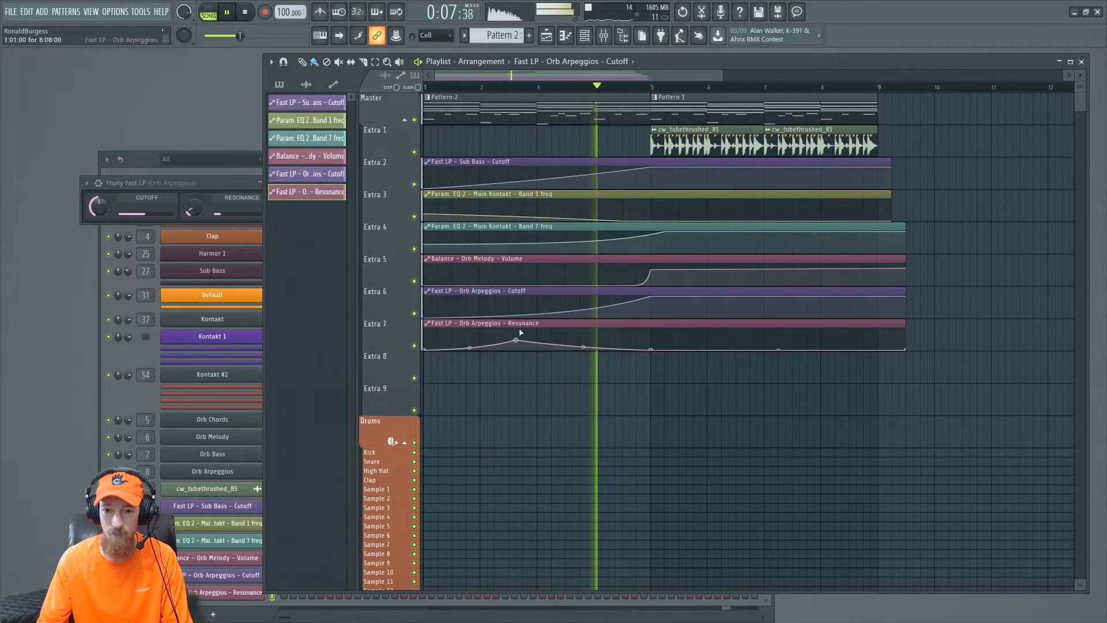
drag(519, 338, 600, 338)
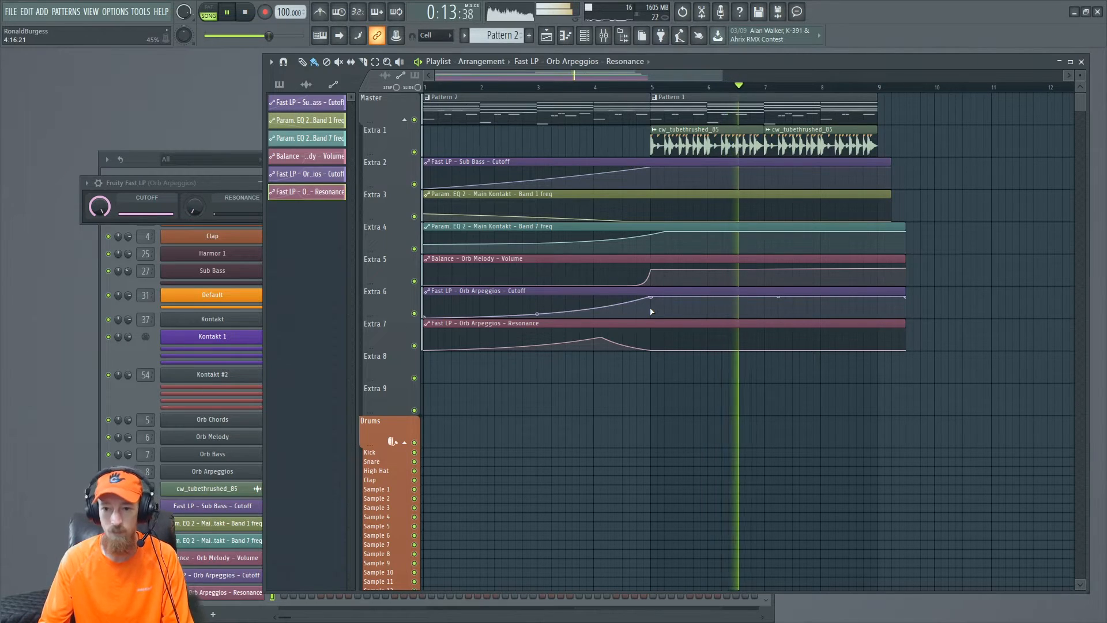
- Duplicate the Pattern 1 and drum loop clips so they continue from bar 9 to bar 13
scroll(663, 277, down, 4)
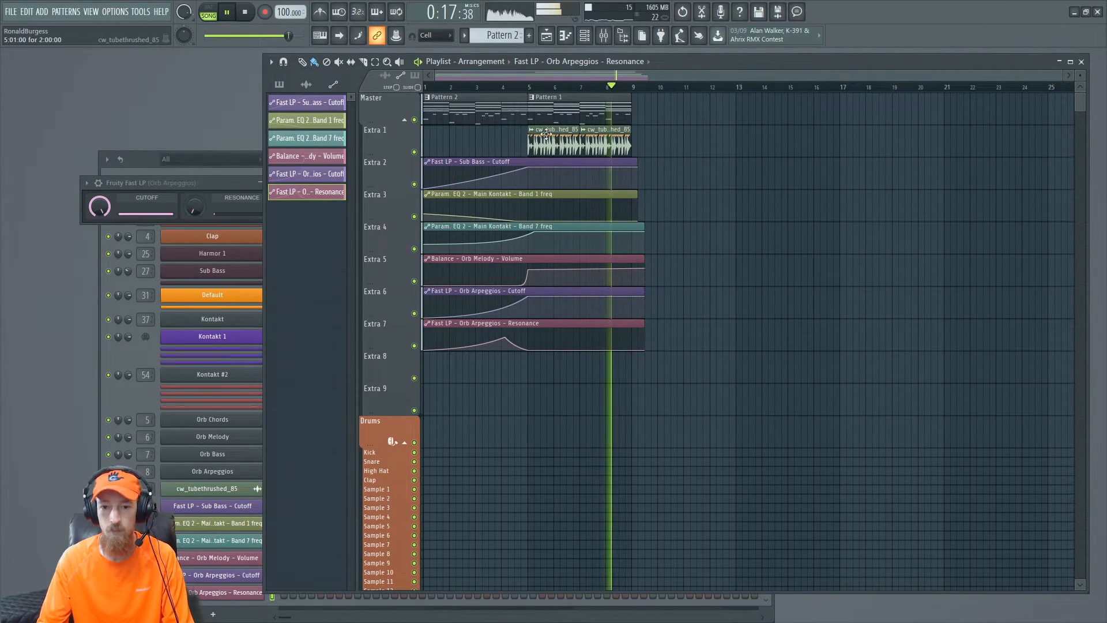
key(space)
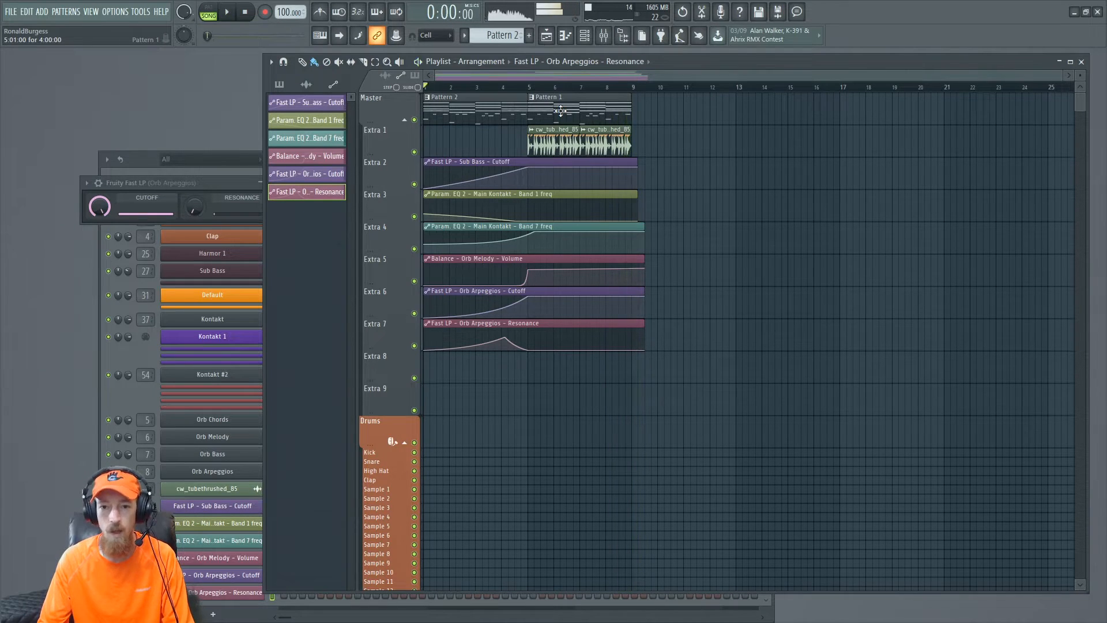
drag(560, 110, 648, 149)
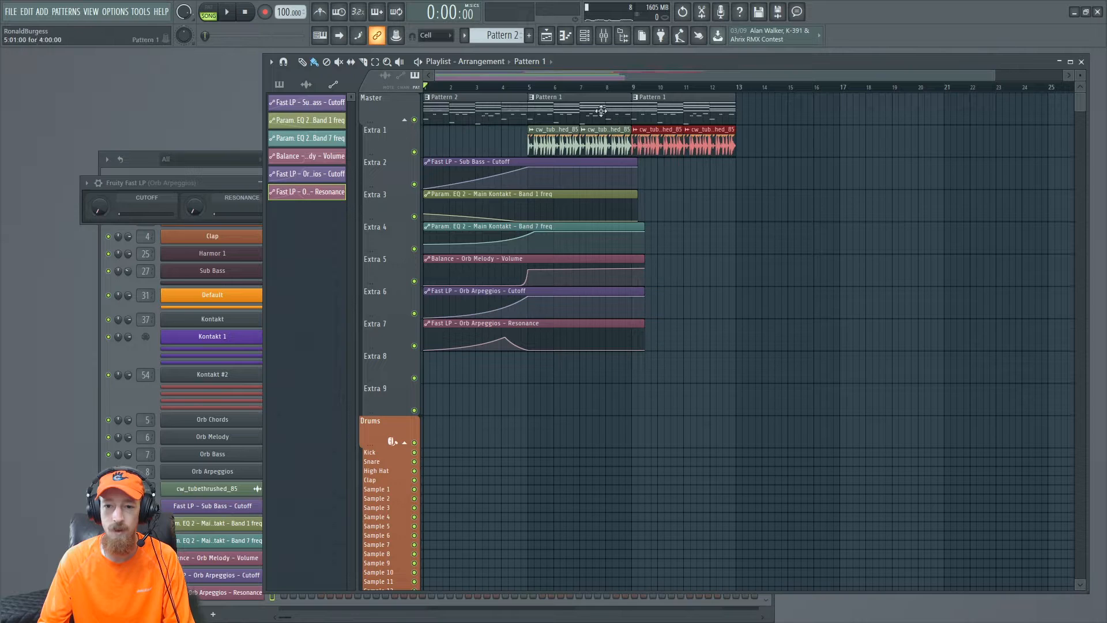
scroll(680, 150, up, 2)
drag(709, 151, 859, 208)
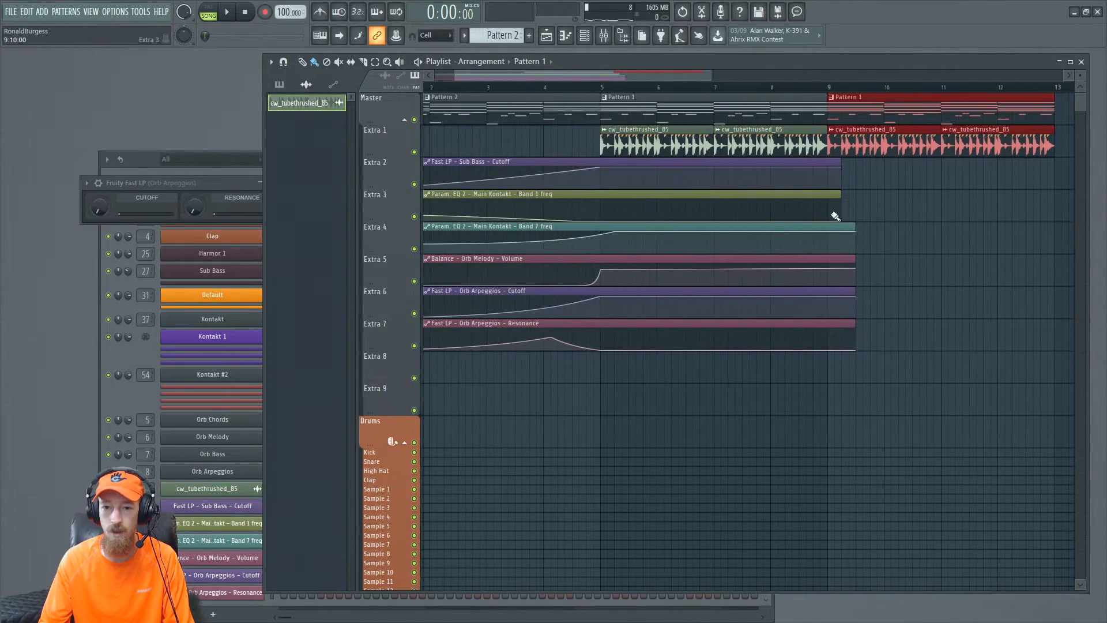
- Select Pattern 1 from its playlist clip and bring up the channel rack
click(655, 107)
click(605, 98)
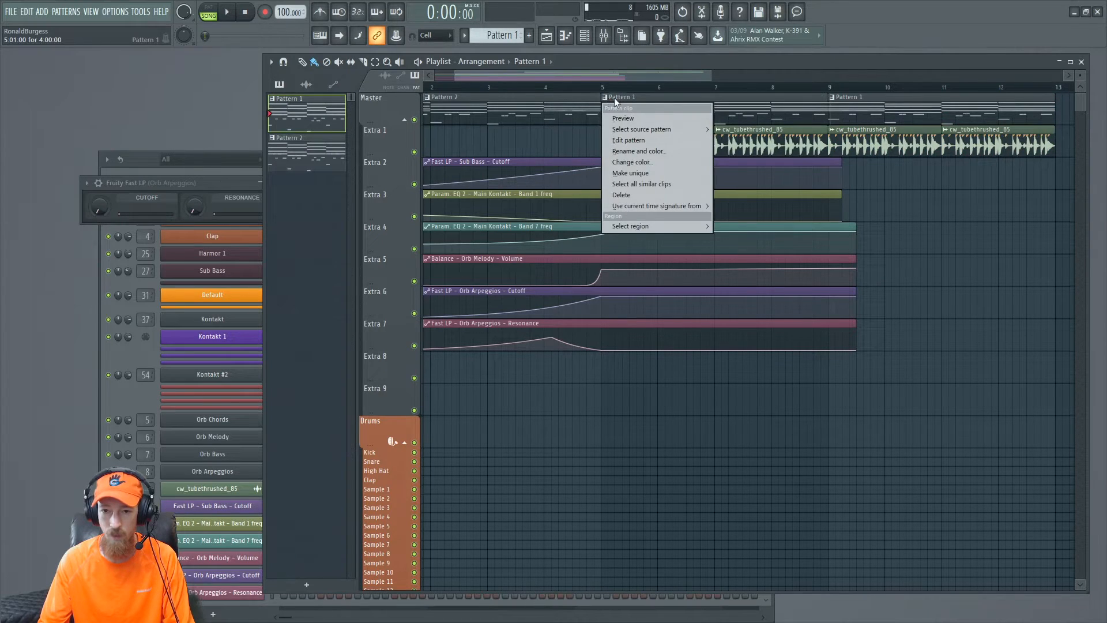
click(615, 98)
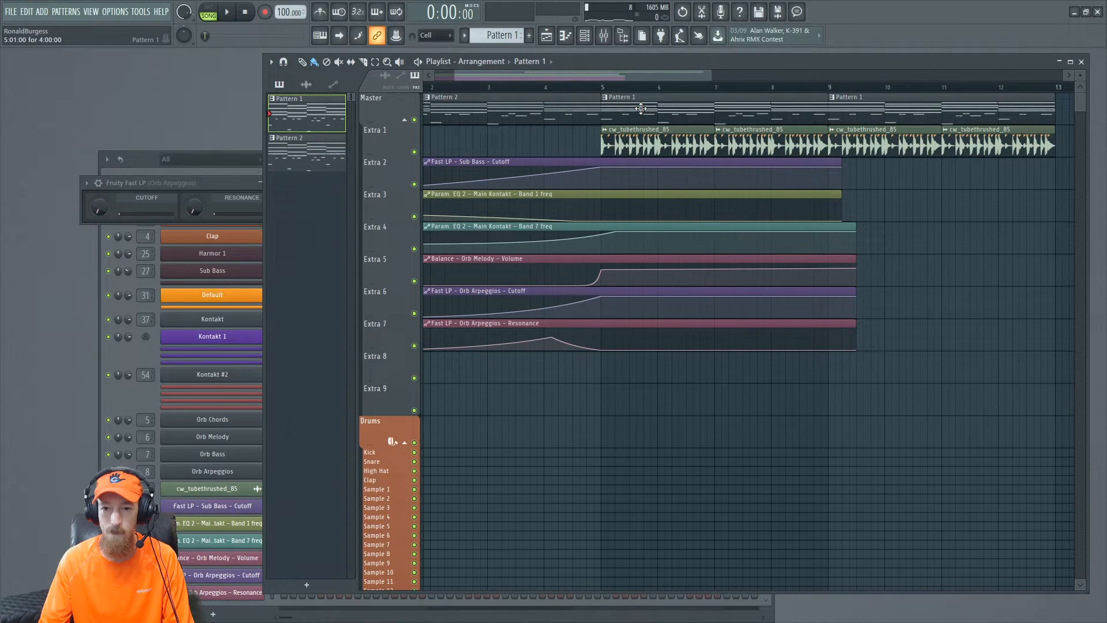
click(128, 400)
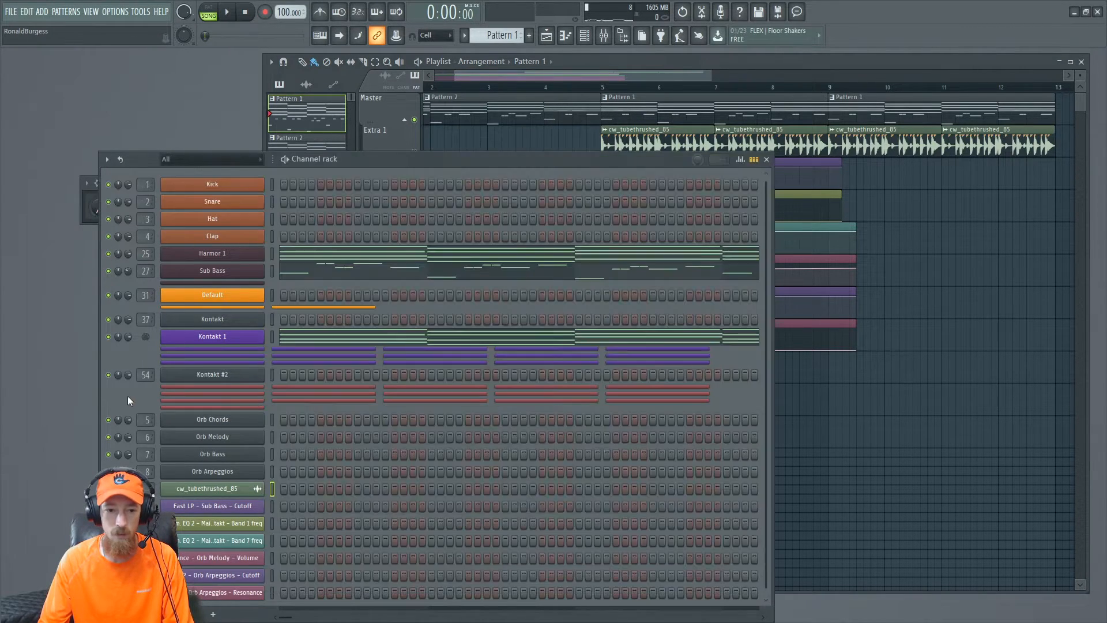
- Open the Orb Bass plugin and drag its generated MIDI onto the Orb Bass channel
click(243, 420)
click(222, 423)
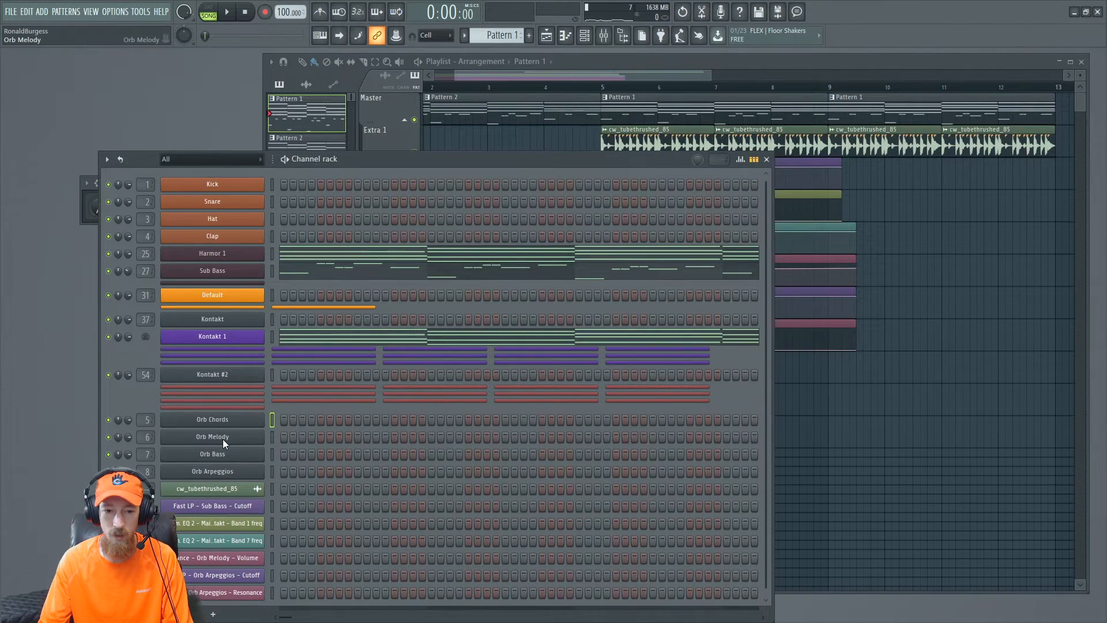
click(222, 438)
click(223, 438)
click(207, 454)
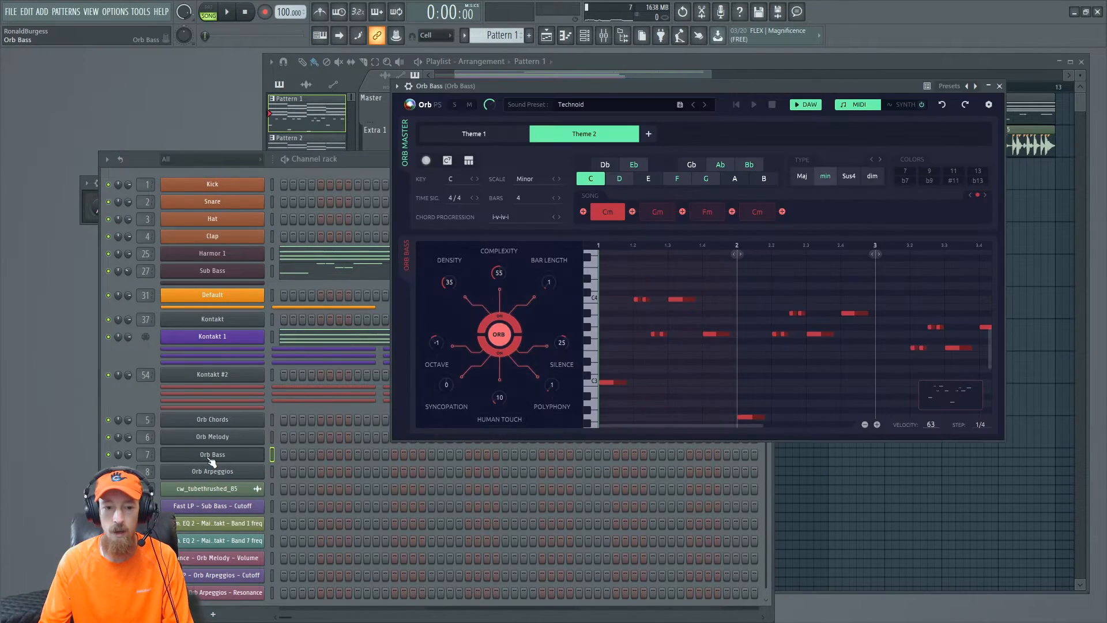
drag(951, 398, 255, 455)
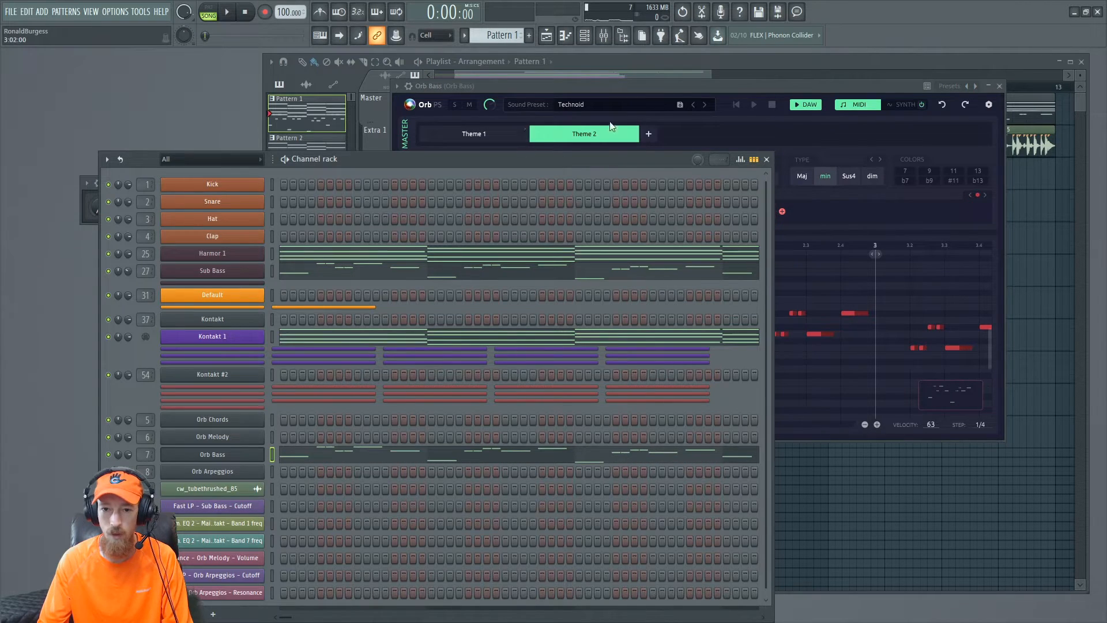
- Open the Orb Arpeggios synth and play back the arrangement
click(810, 106)
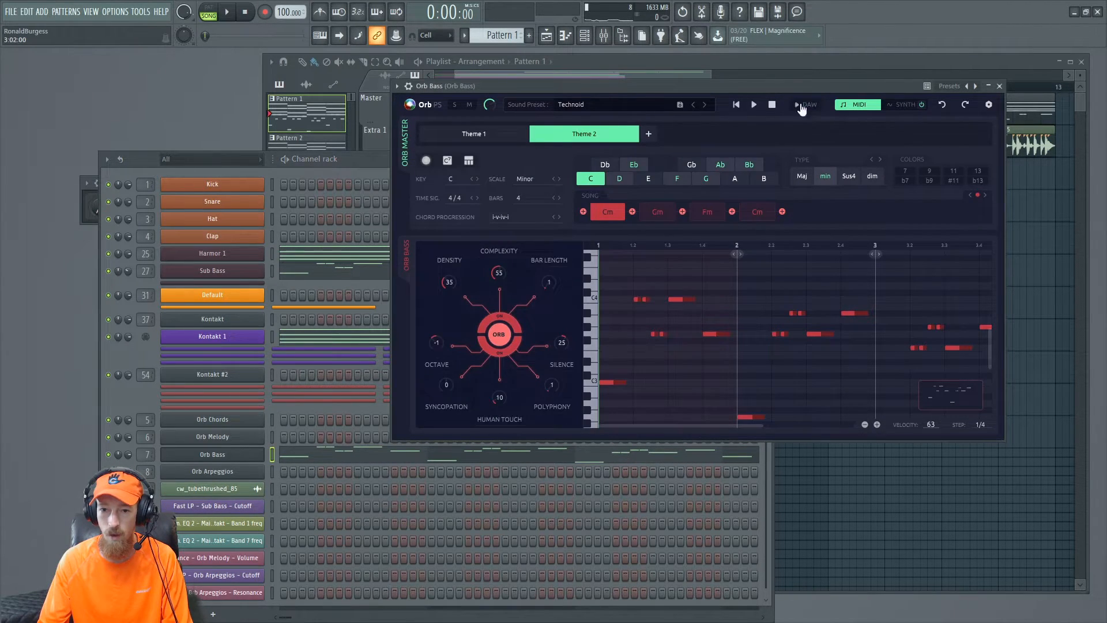
click(248, 458)
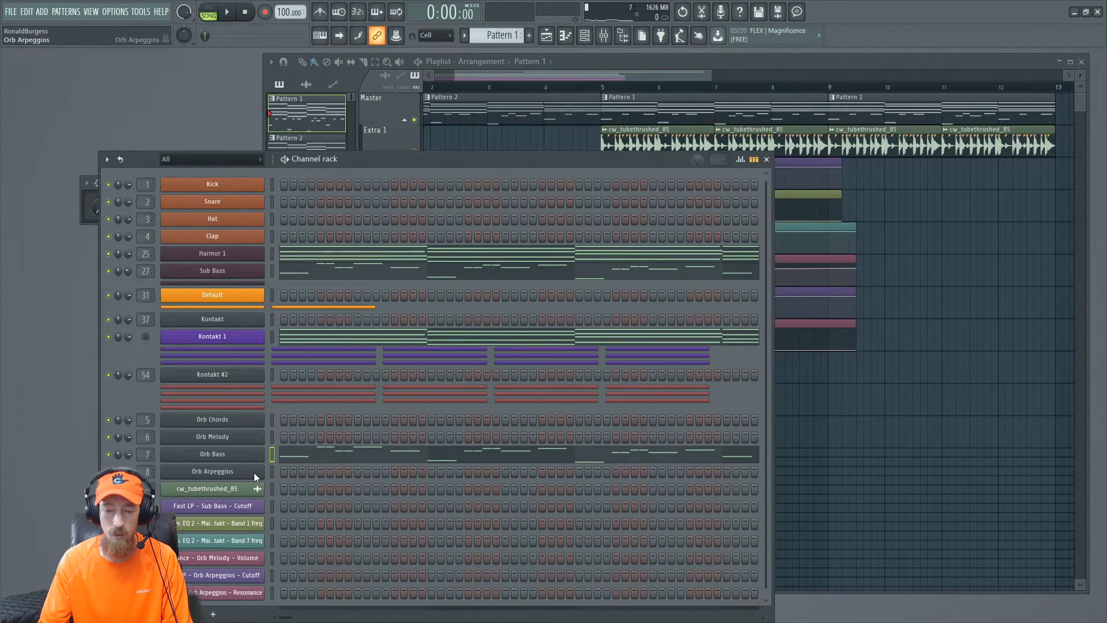
click(254, 473)
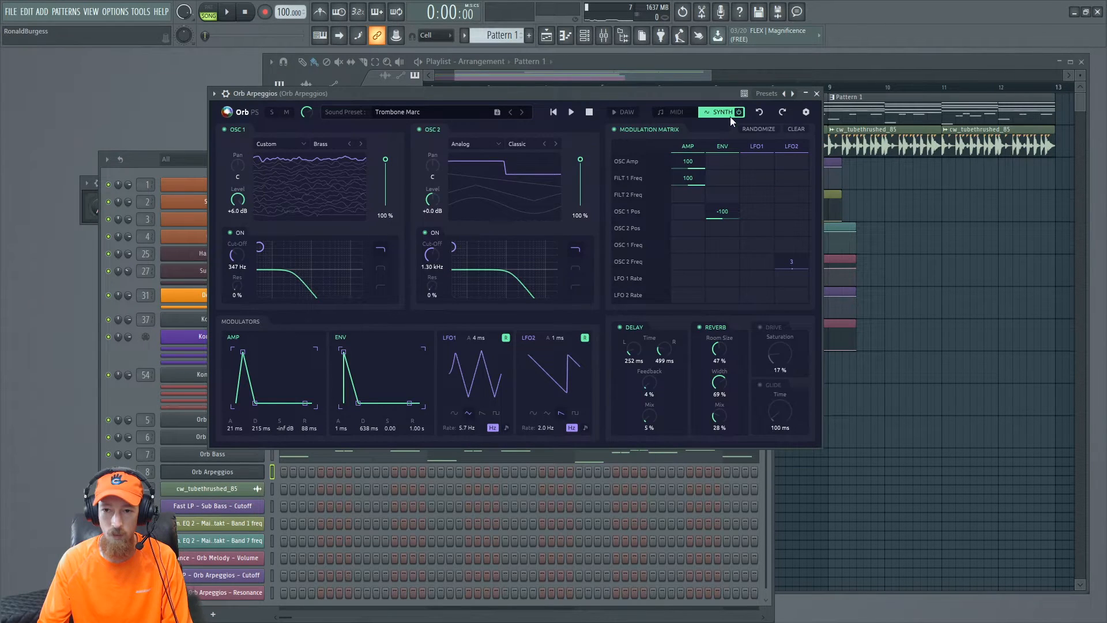
drag(651, 94, 866, 102)
key(space)
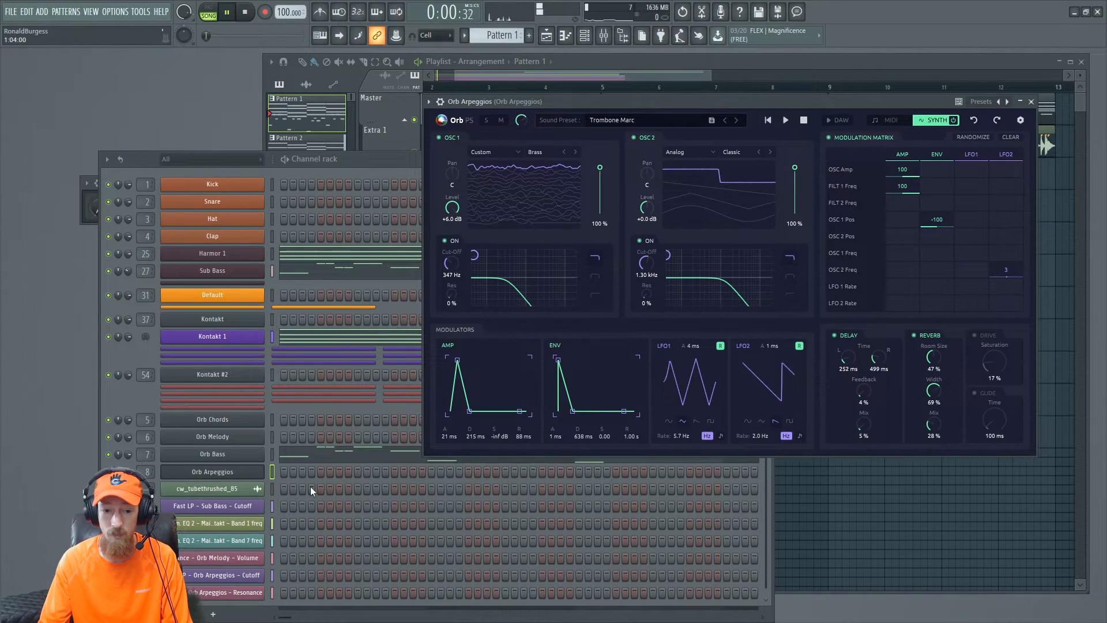
click(649, 74)
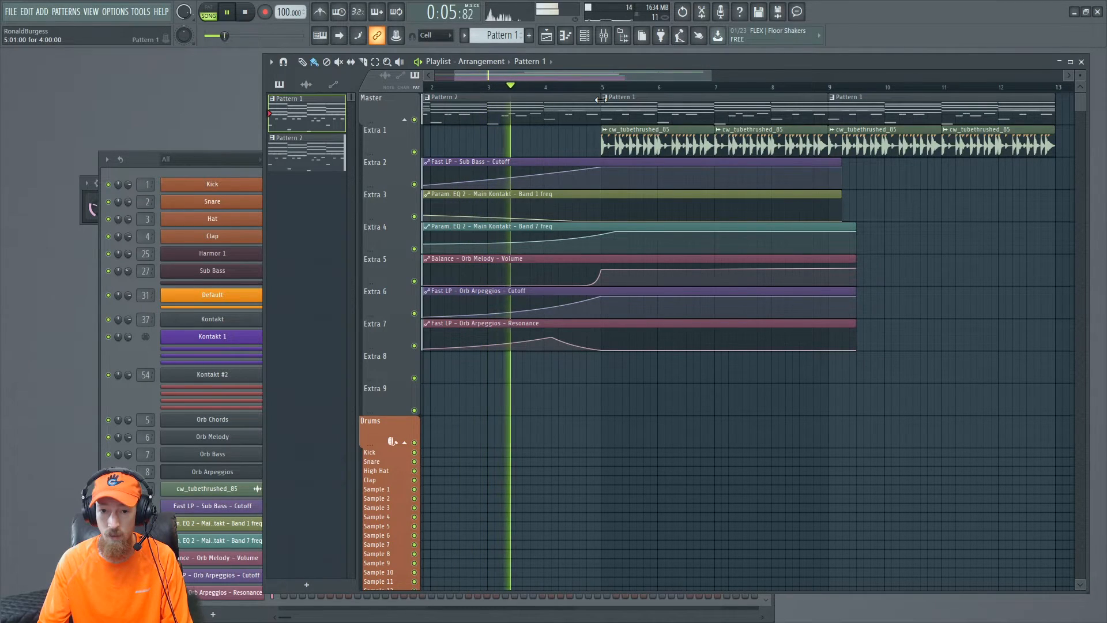
key(space)
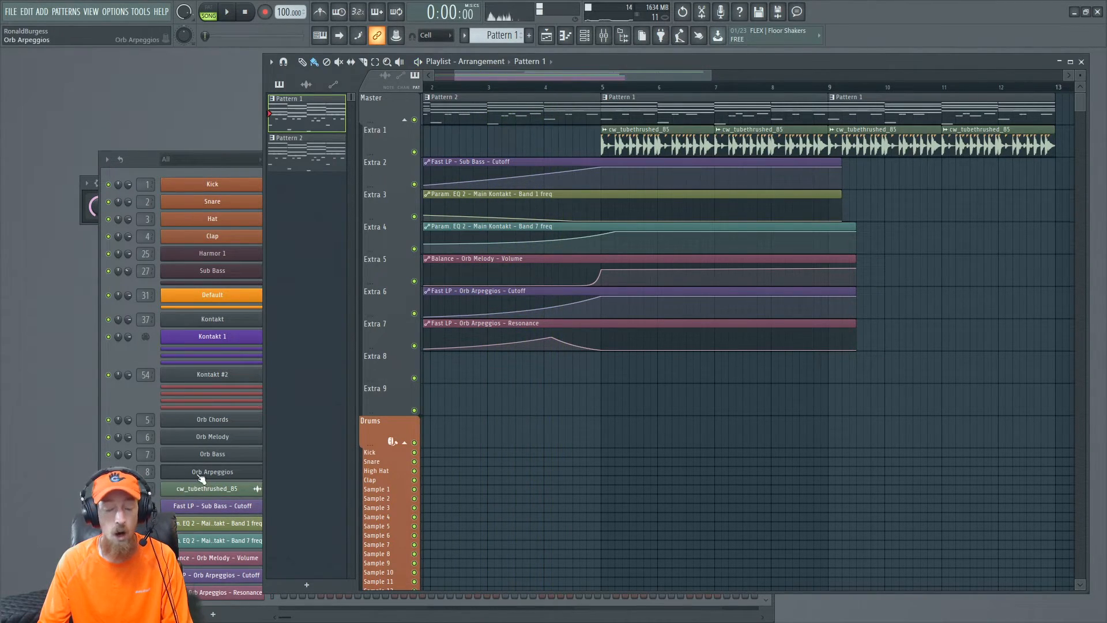
- Copy the notes of the Orb Bass channel in Pattern 1
click(222, 419)
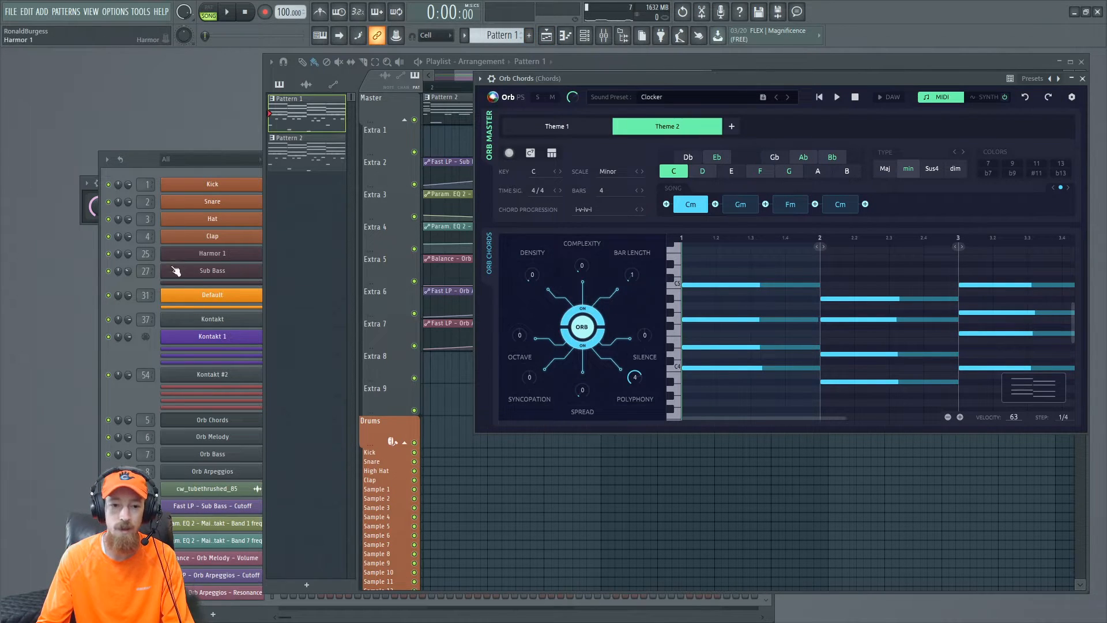
click(140, 364)
right_click(244, 455)
click(436, 464)
right_click(260, 456)
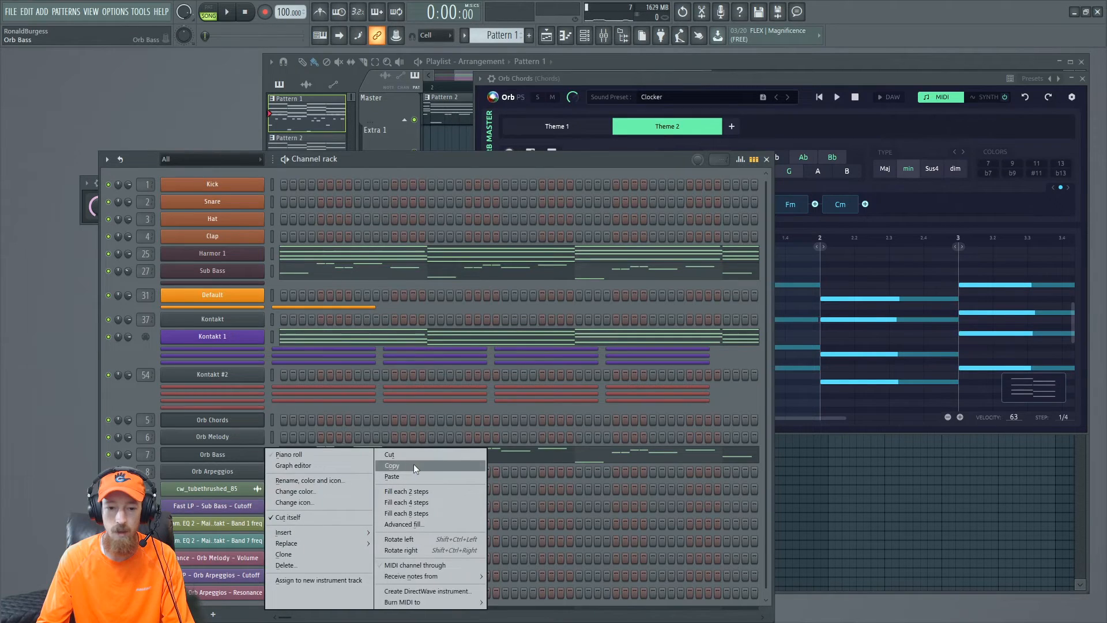
click(415, 455)
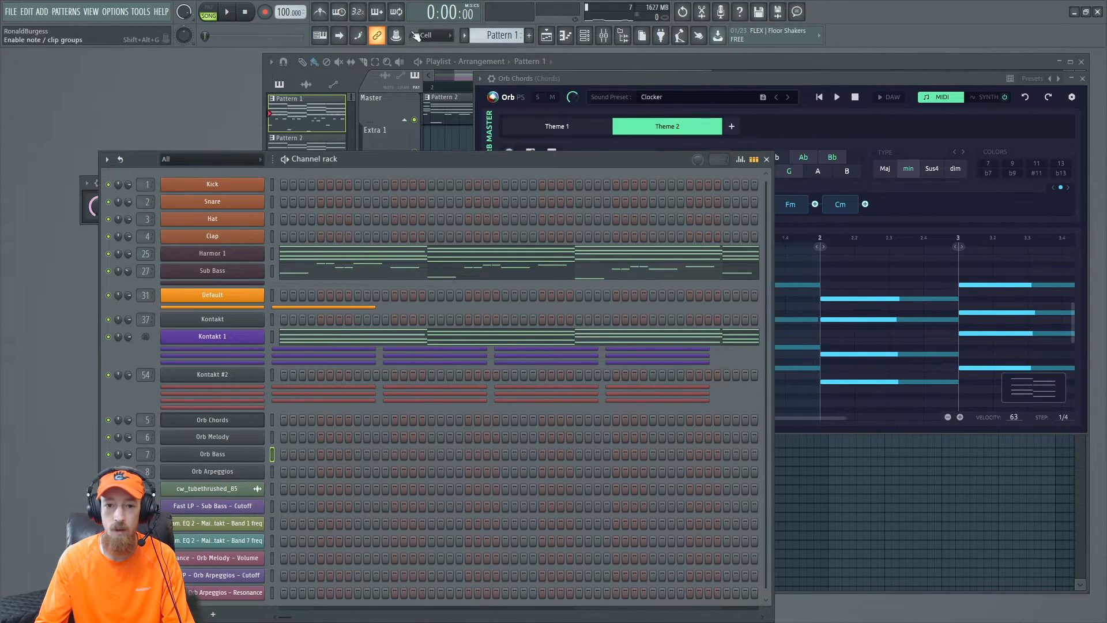
- Create a new pattern, Pattern 3, and paste the Orb Bass notes into it
click(530, 36)
right_click(235, 440)
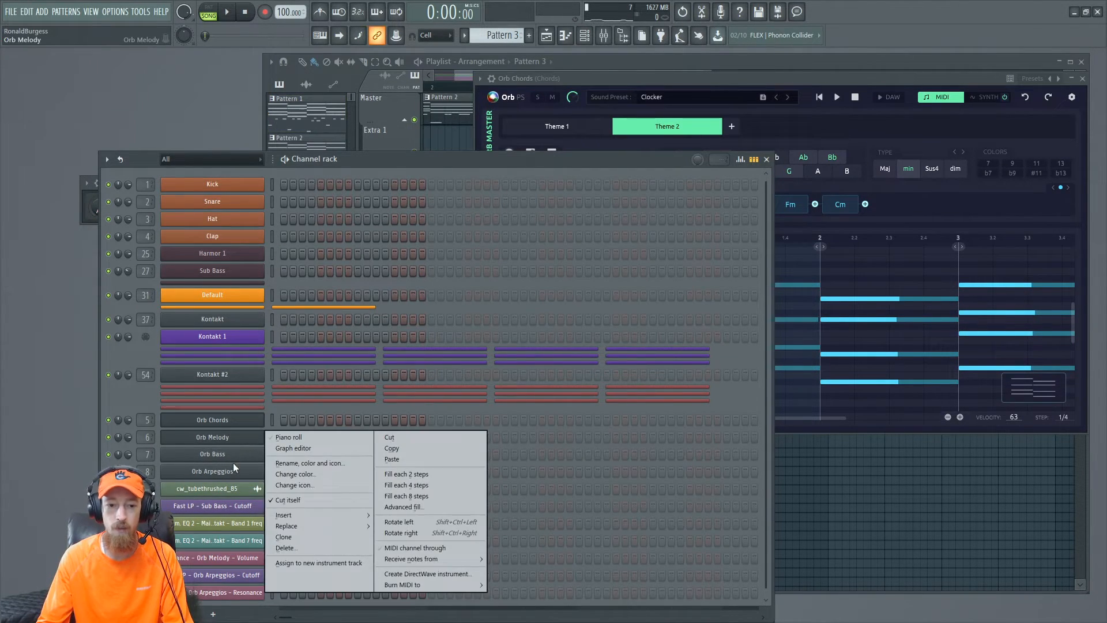
right_click(241, 455)
click(414, 478)
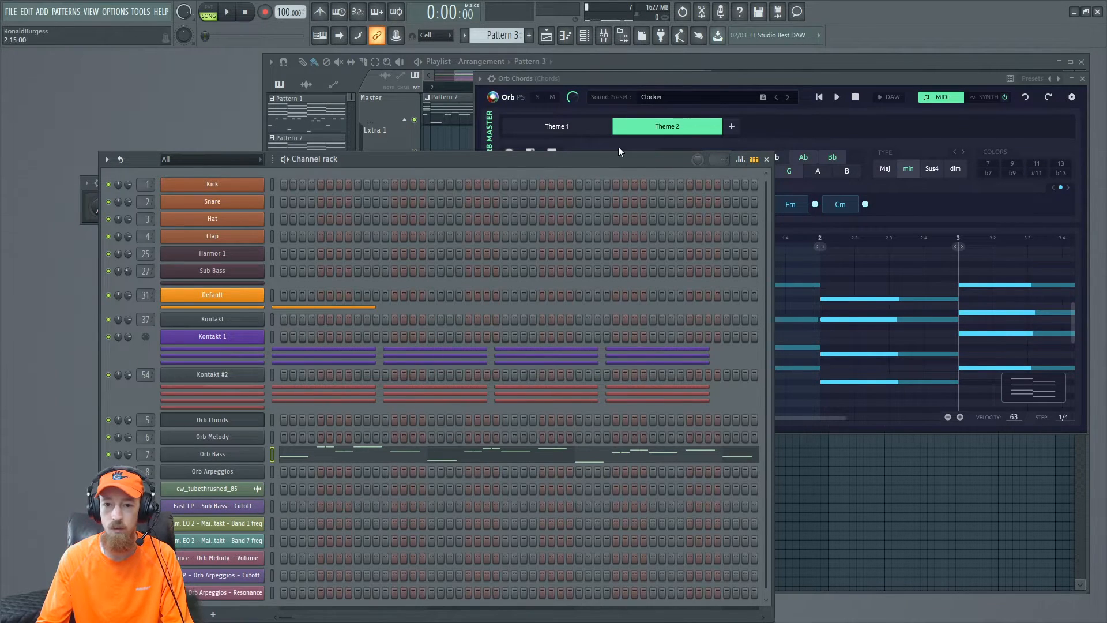
- Place Pattern 3 in the playlist spanning bar 9 to bar 13
click(734, 64)
click(638, 407)
drag(673, 406, 885, 400)
click(146, 394)
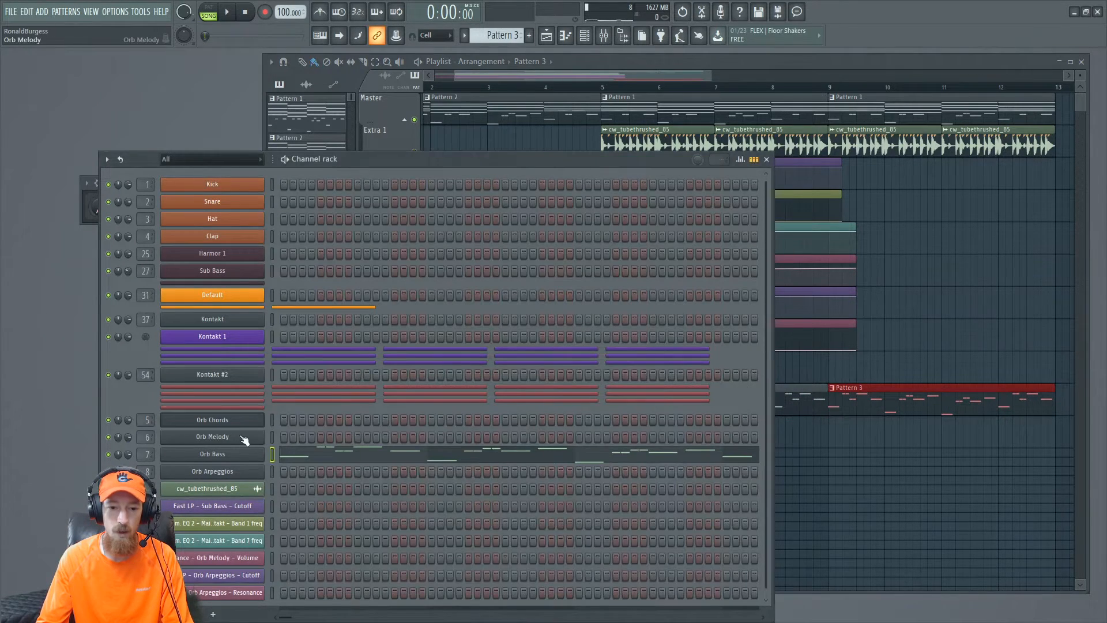
- Create Pattern 4 and drag the Orb Chords MIDI into the Orb Chords channel
click(531, 36)
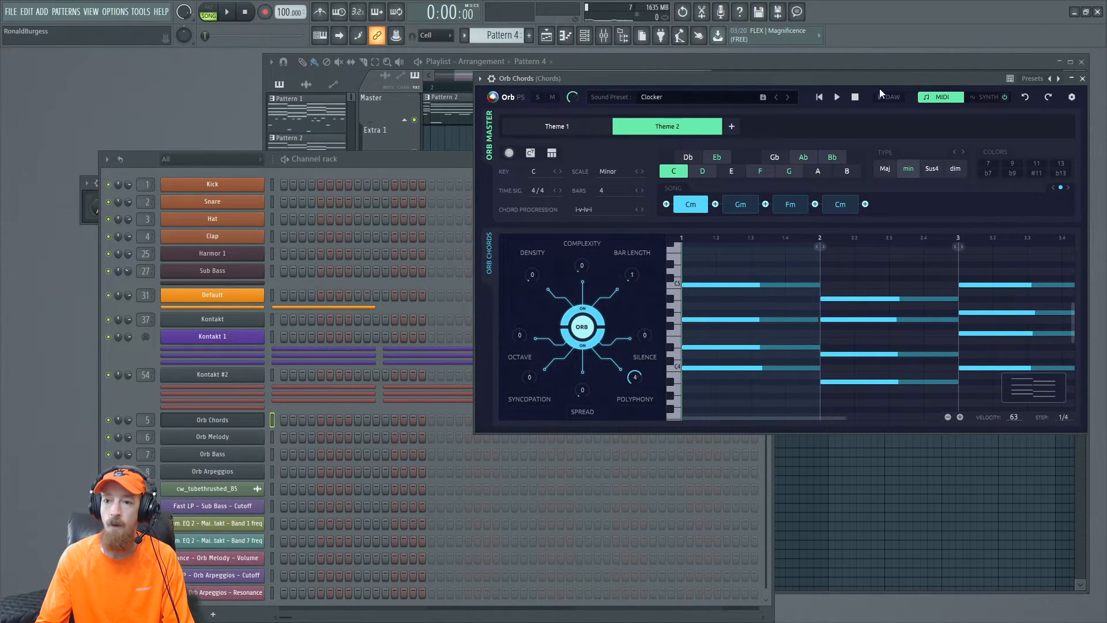
drag(1033, 388, 255, 421)
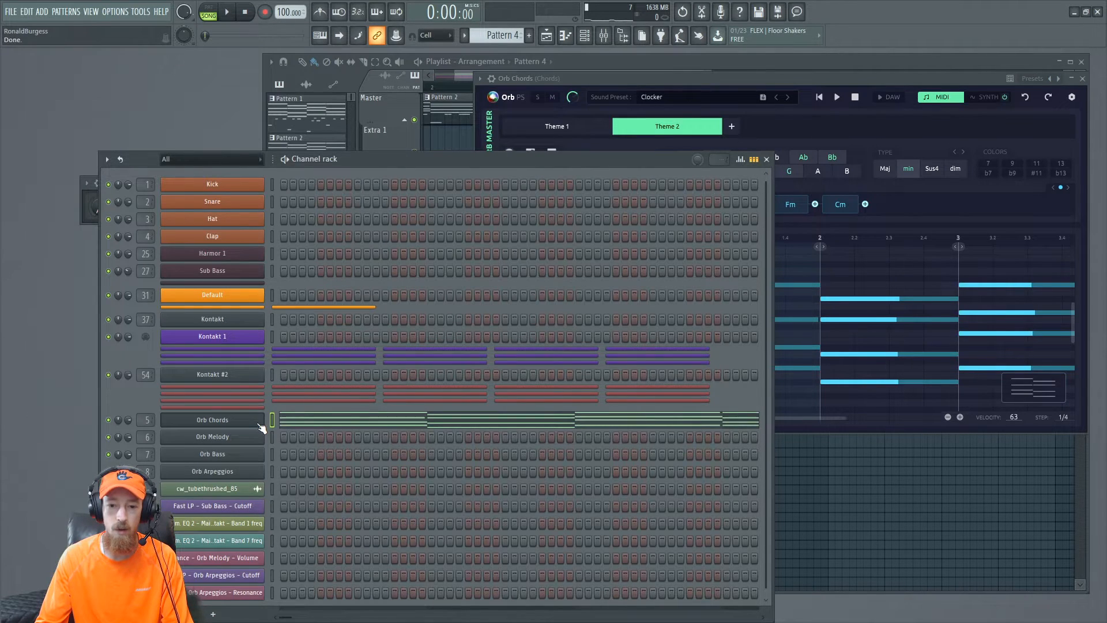
- Place Pattern 4 on the Extra 8 playlist track, repeating from bar 1 to bar 13
click(747, 70)
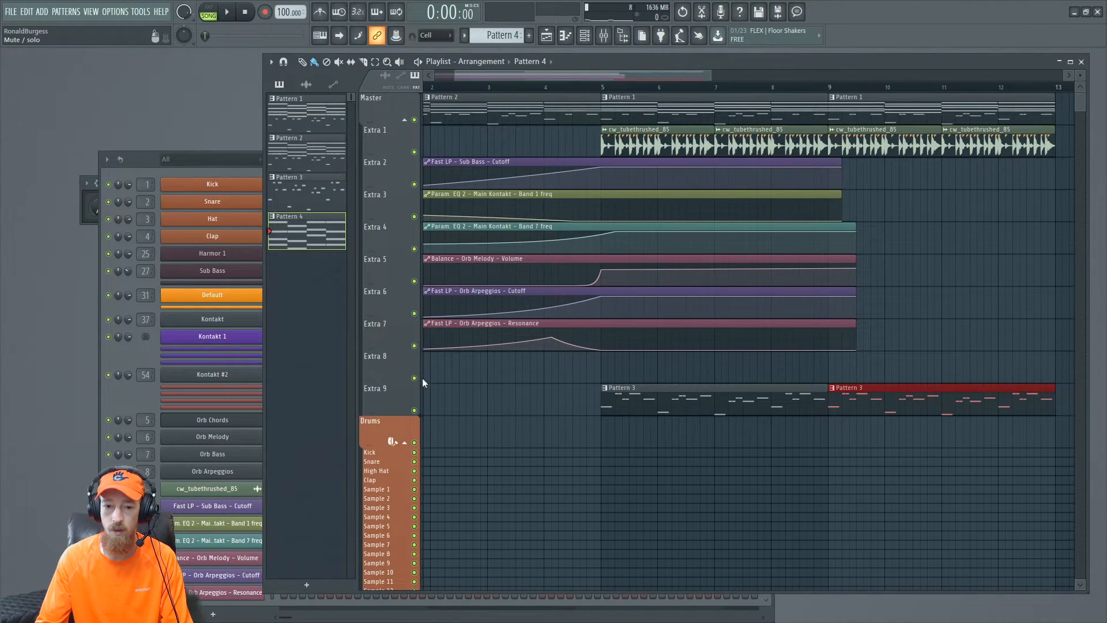
click(442, 378)
mouse_move(598, 370)
mouse_down()
mouse_move(456, 369)
mouse_move(801, 374)
mouse_move(789, 375)
mouse_up()
ctrl+scroll(744, 368, down, 2)
drag(561, 87, 273, 268)
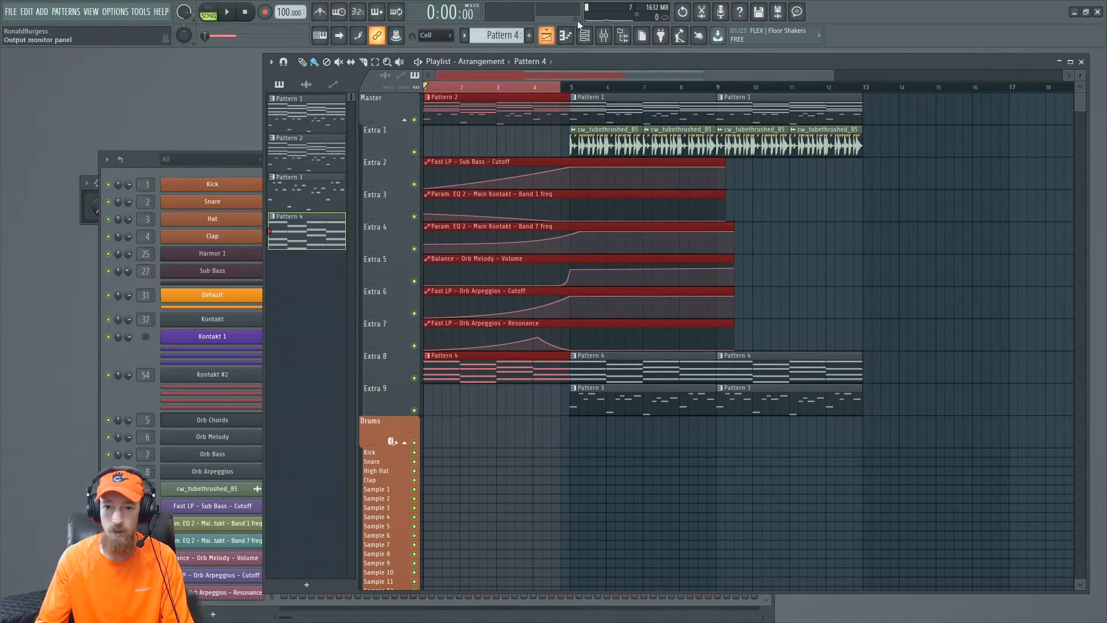
- Add Fruity Fast LP to the Chords mixer insert and open its window
click(612, 41)
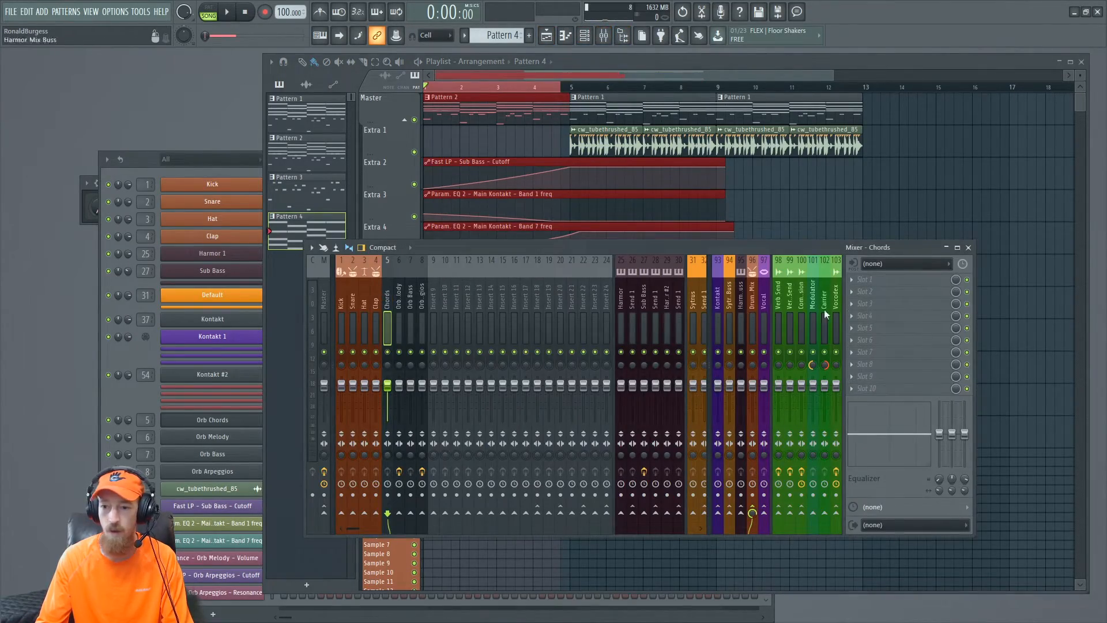
key(alt+p)
text(fast)
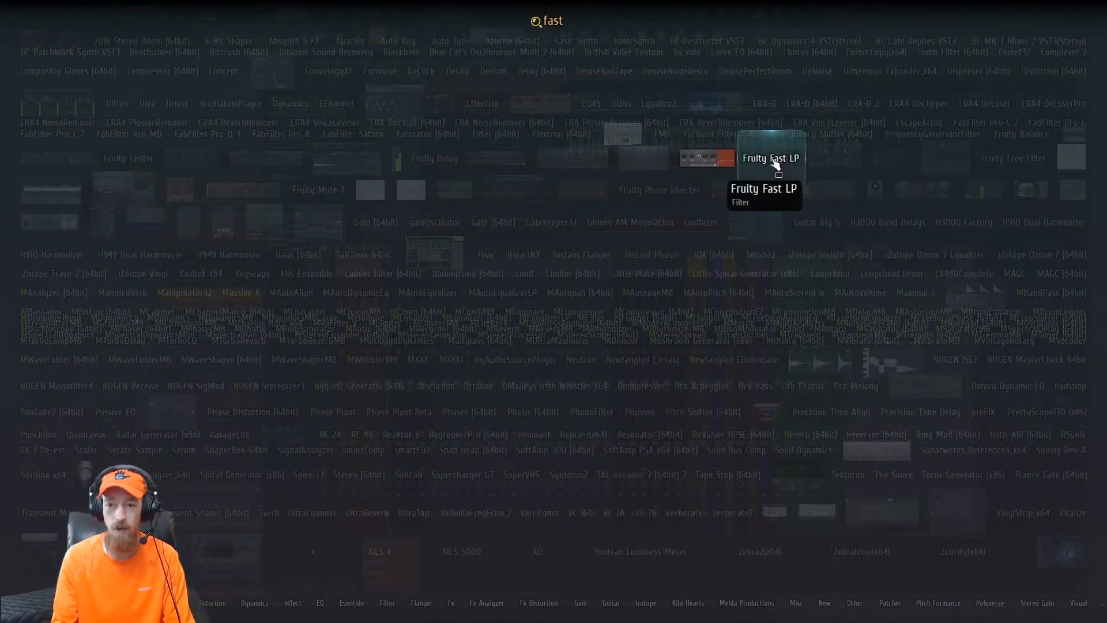
click(776, 164)
click(900, 304)
click(899, 306)
click(899, 305)
- Create an automation clip for the Fast LP cutoff on the Chords insert
right_click(118, 222)
click(149, 298)
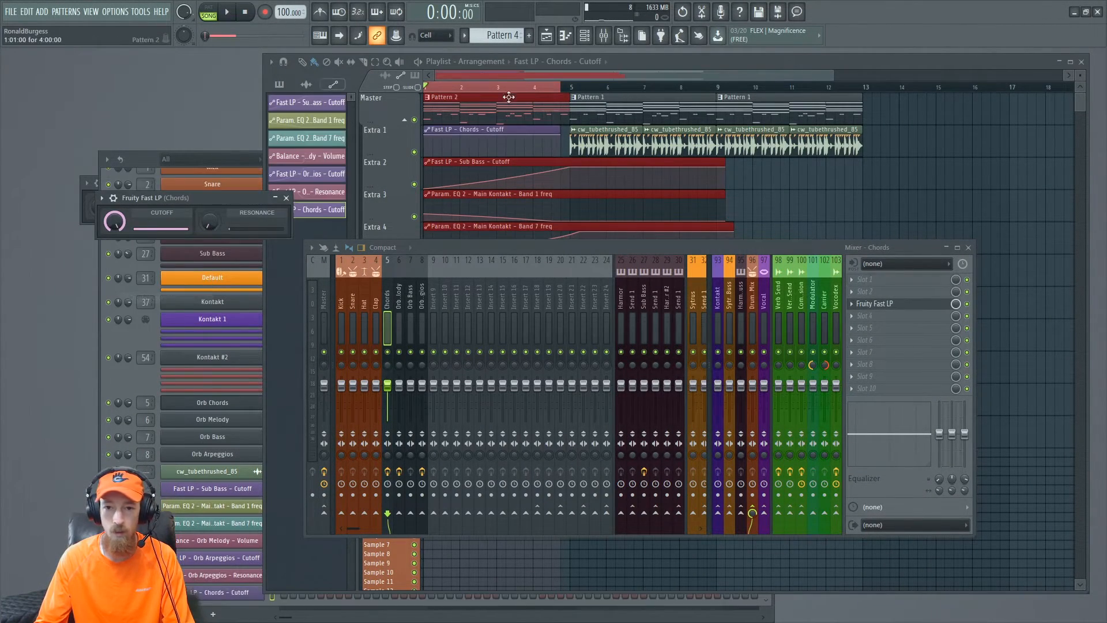
- Play the song and move the Chords cutoff automation's end point to bar 5 so it ramps up
click(426, 150)
key(space)
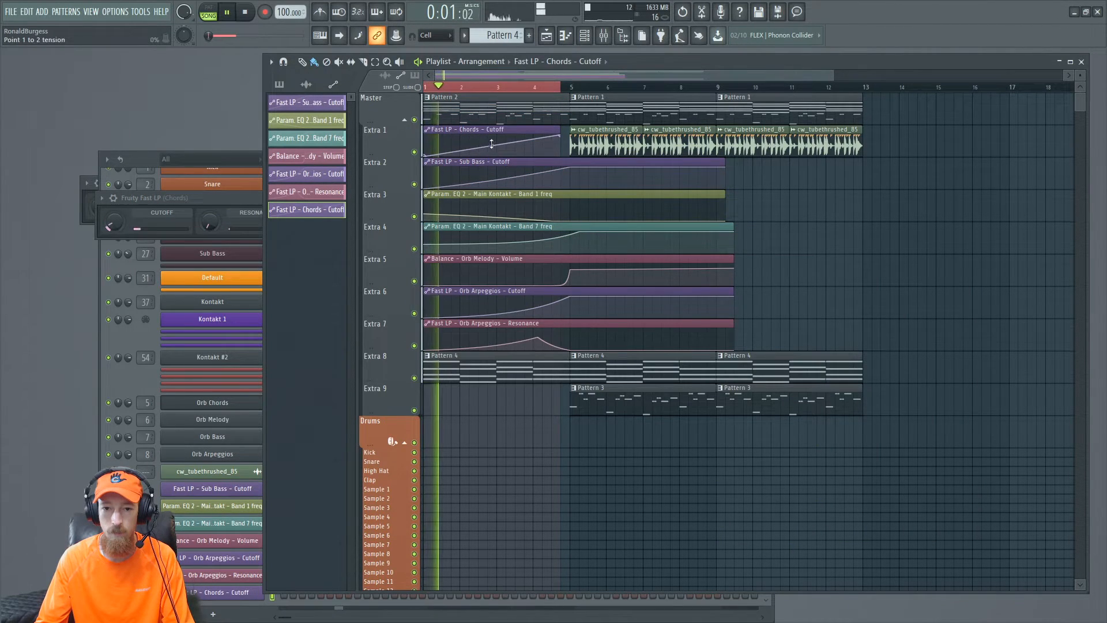
drag(558, 133, 569, 129)
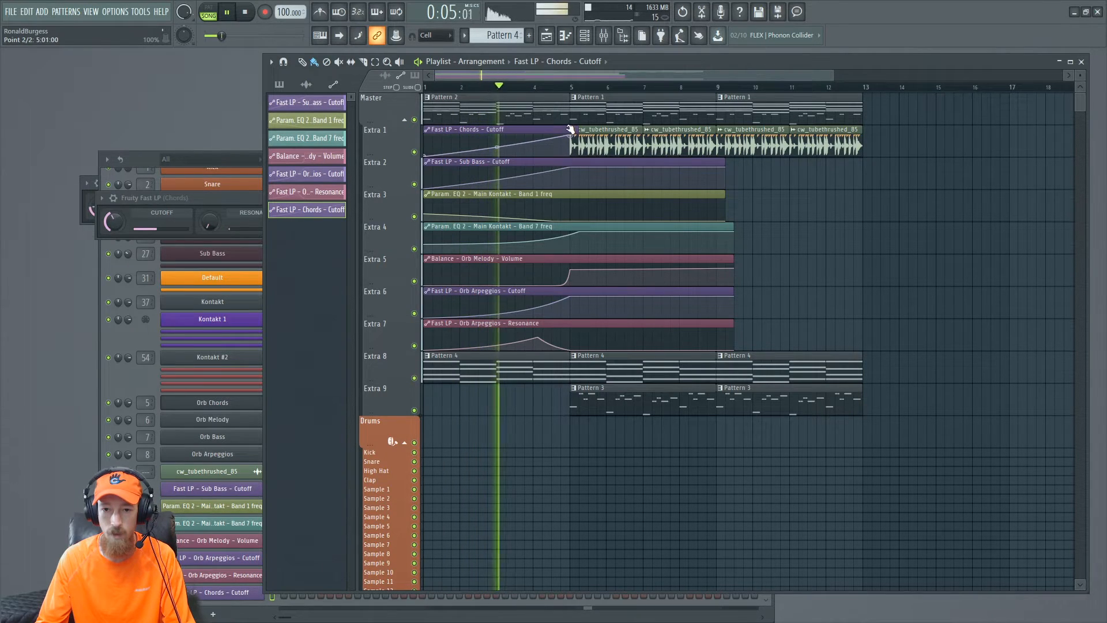
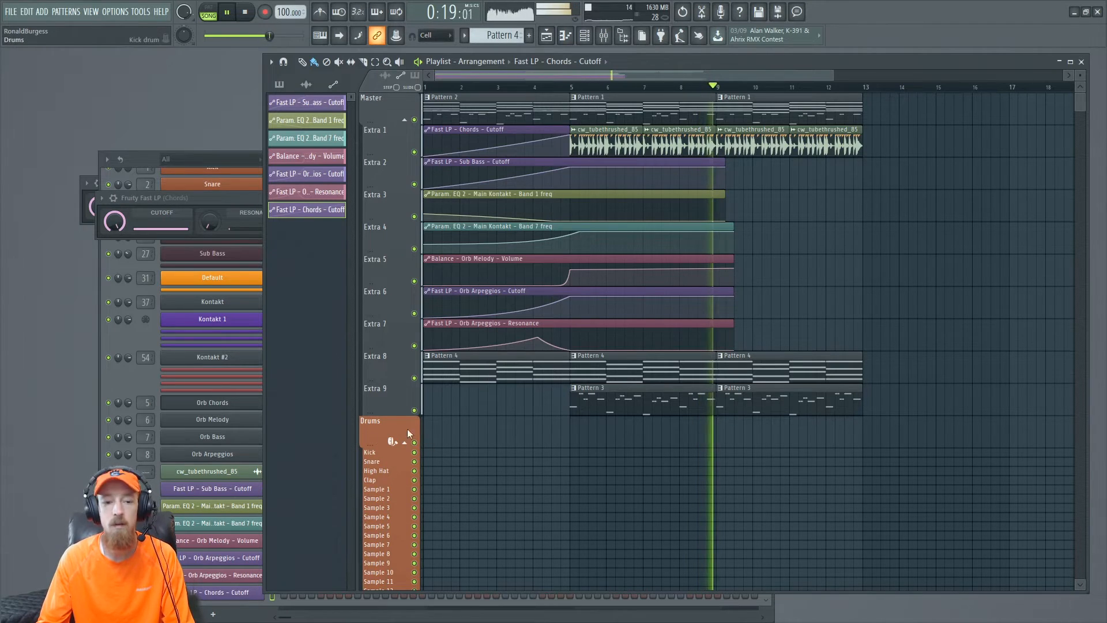
key(space)
click(133, 374)
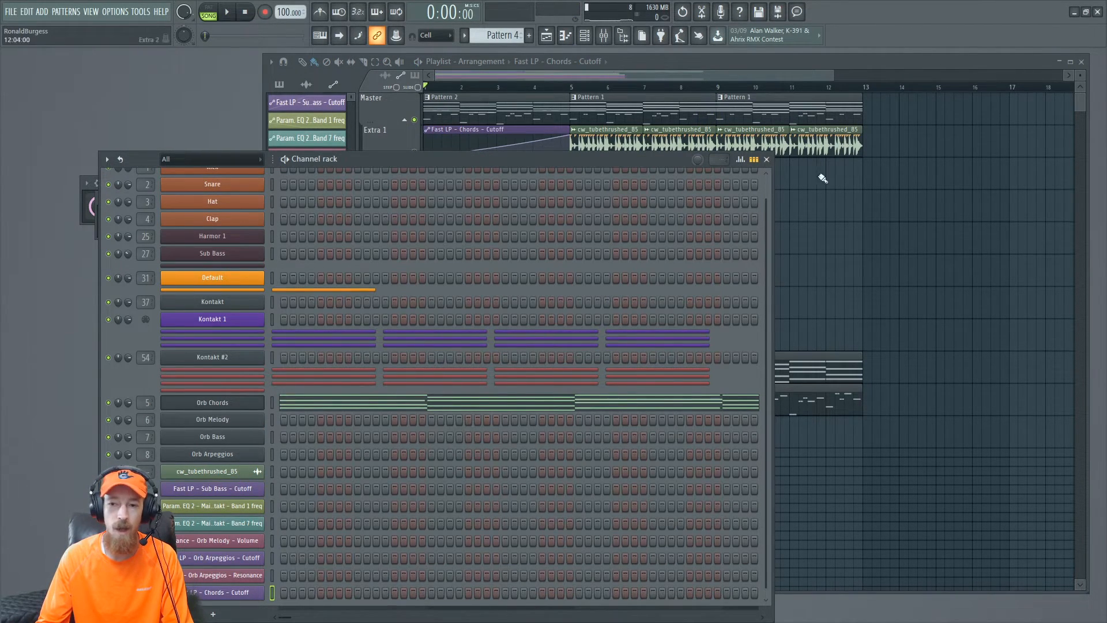
right_click(814, 106)
key(ctrl+z)
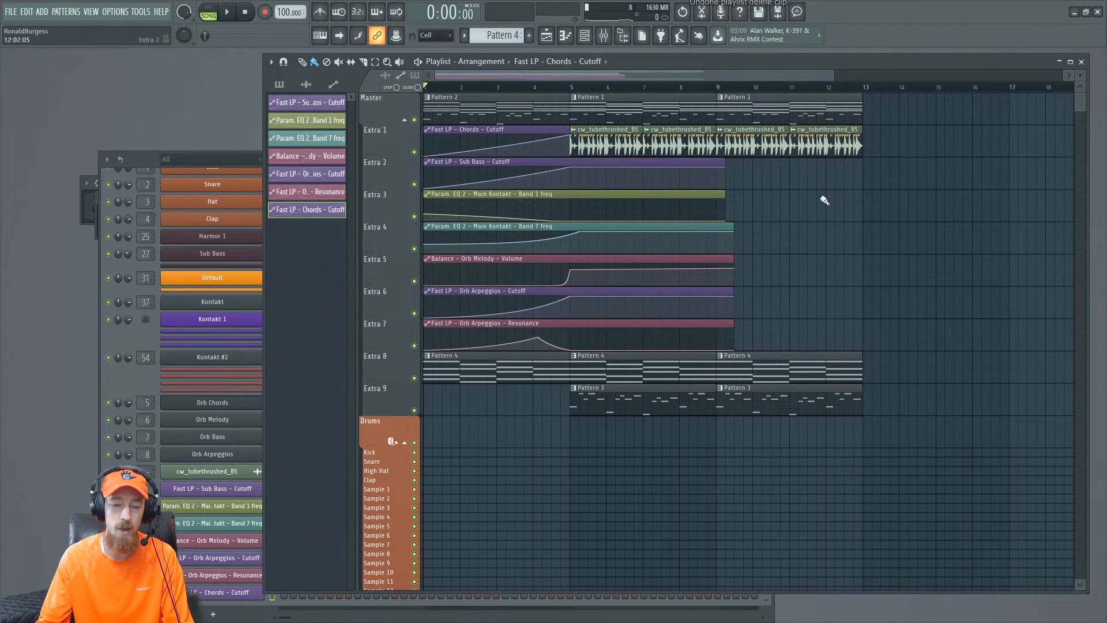
- Create Pattern 5 and drag the Orb Arpeggios plugin's generated MIDI into it
click(134, 375)
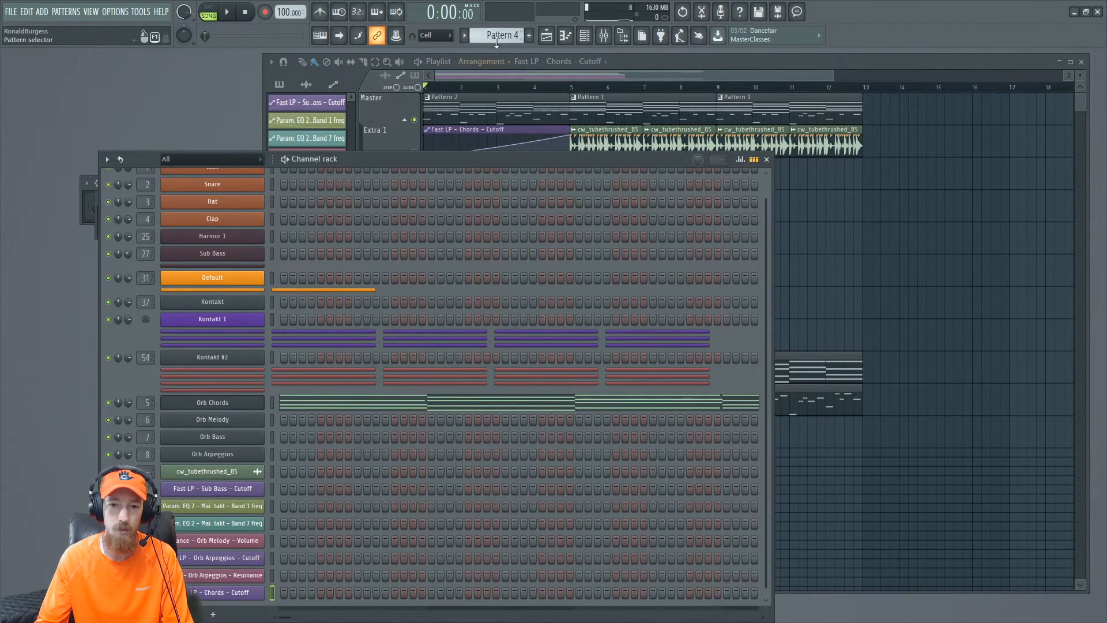
key(F4)
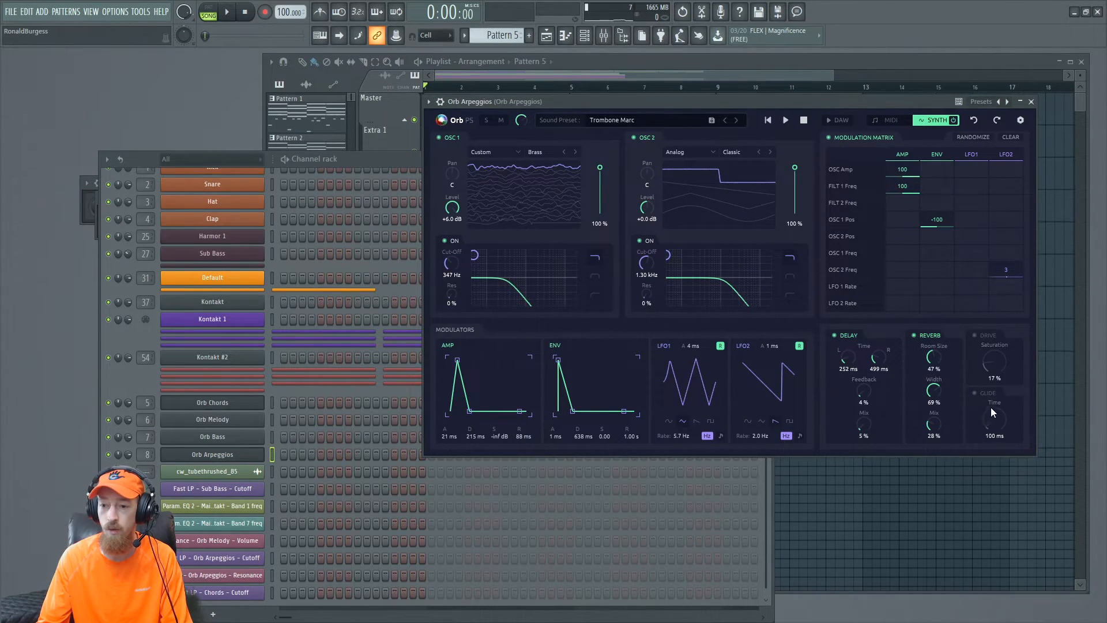
click(889, 121)
drag(973, 414, 672, 343)
drag(256, 448, 240, 452)
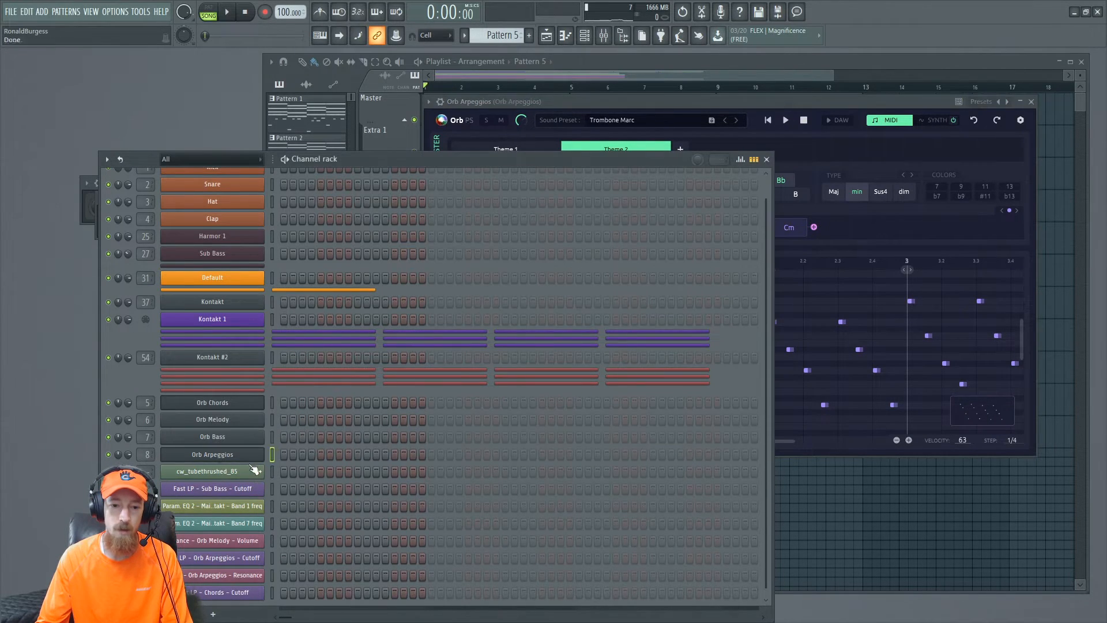
click(839, 68)
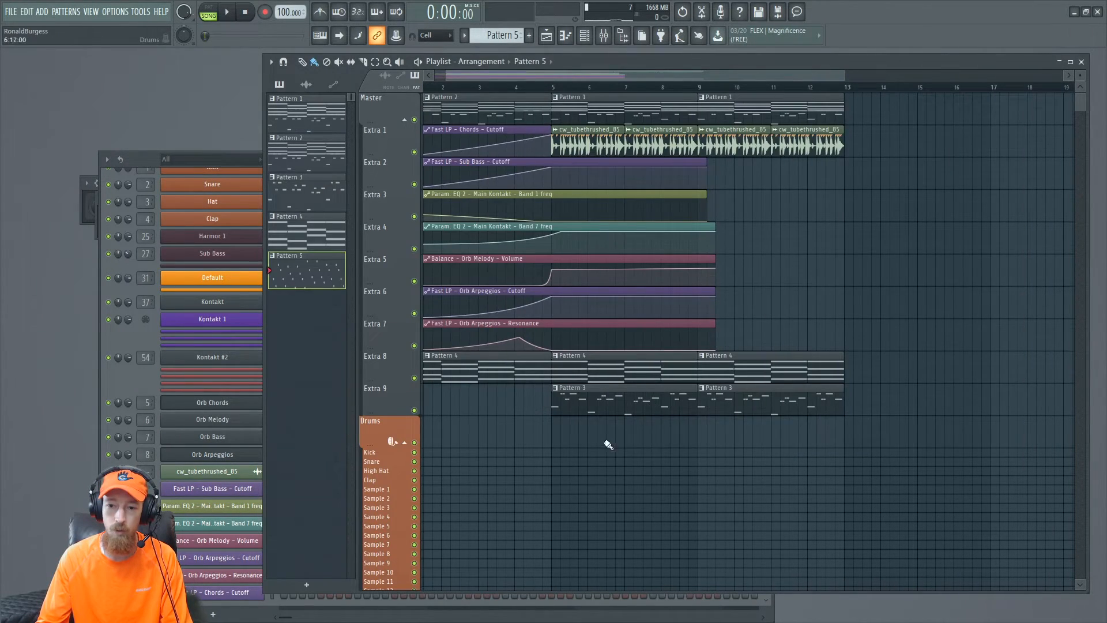
- Place Pattern 5 on the Drums track at bar 9 and duplicate the arrangement section so it extends to bar 17
drag(610, 443, 850, 259)
mouse_move(773, 441)
mouse_down()
mouse_move(809, 183)
mouse_move(807, 93)
mouse_up()
mouse_move(762, 106)
mouse_down()
mouse_move(915, 113)
mouse_move(902, 121)
mouse_up()
key(ctrl+d)
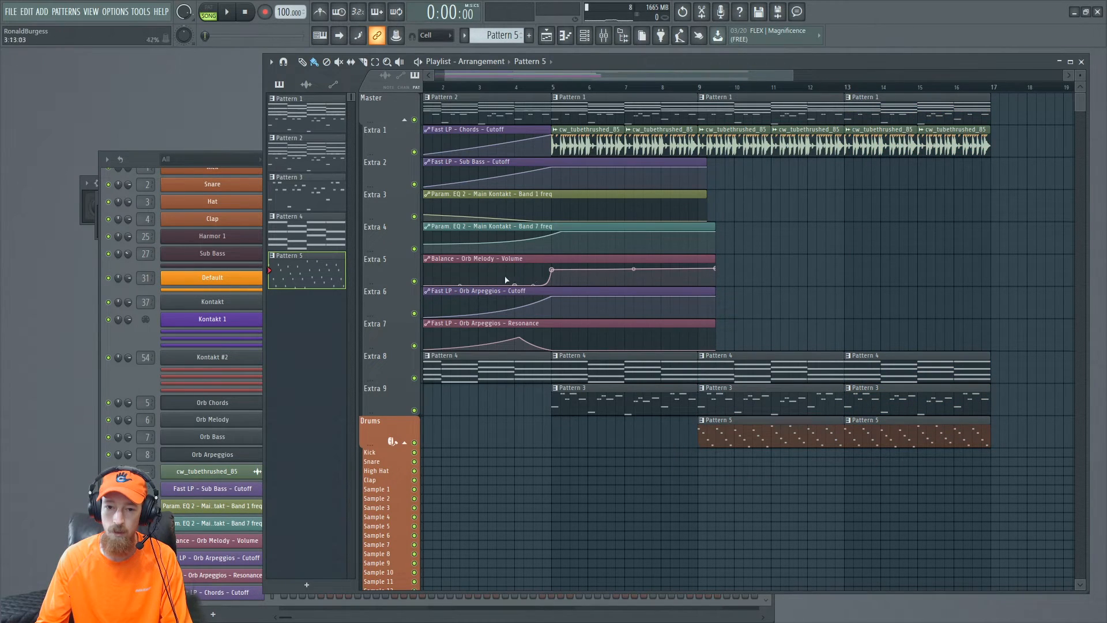
- Move the Orb Arpeggios cutoff and resonance automation clips to start at bar 9
drag(483, 284, 779, 289)
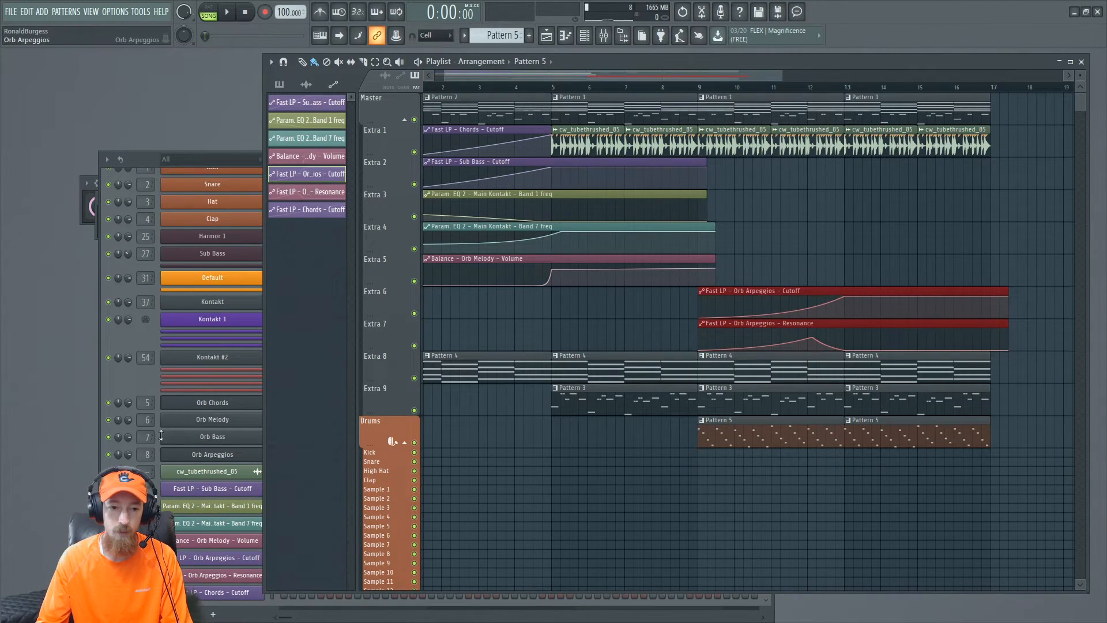
- Create Pattern 6 and drag the Orb Melody plugin's generated MIDI into it
click(125, 377)
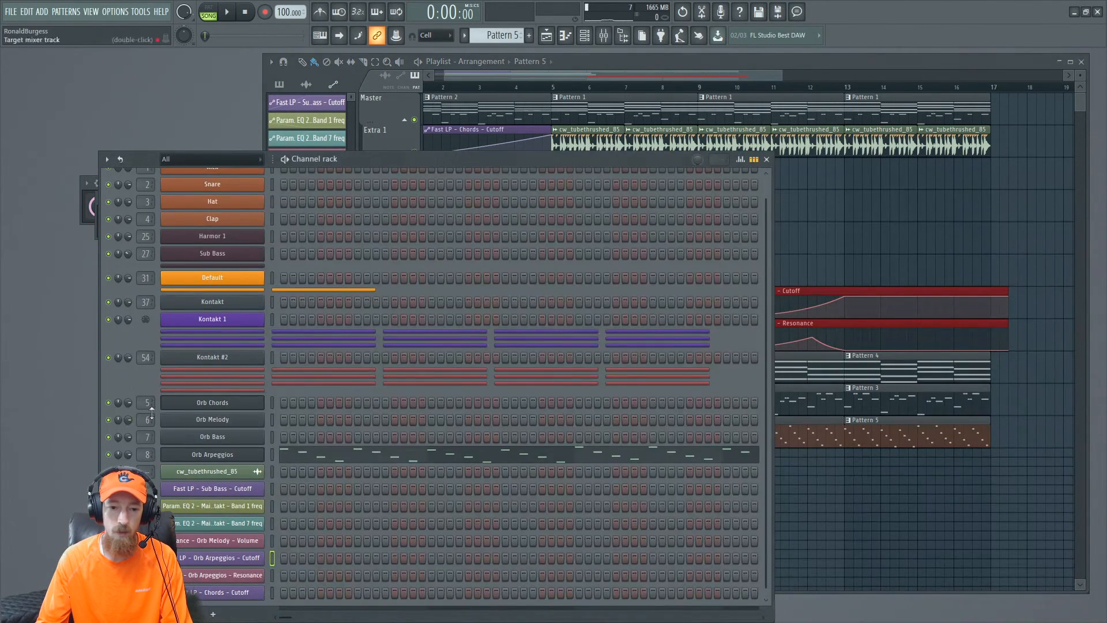
click(238, 420)
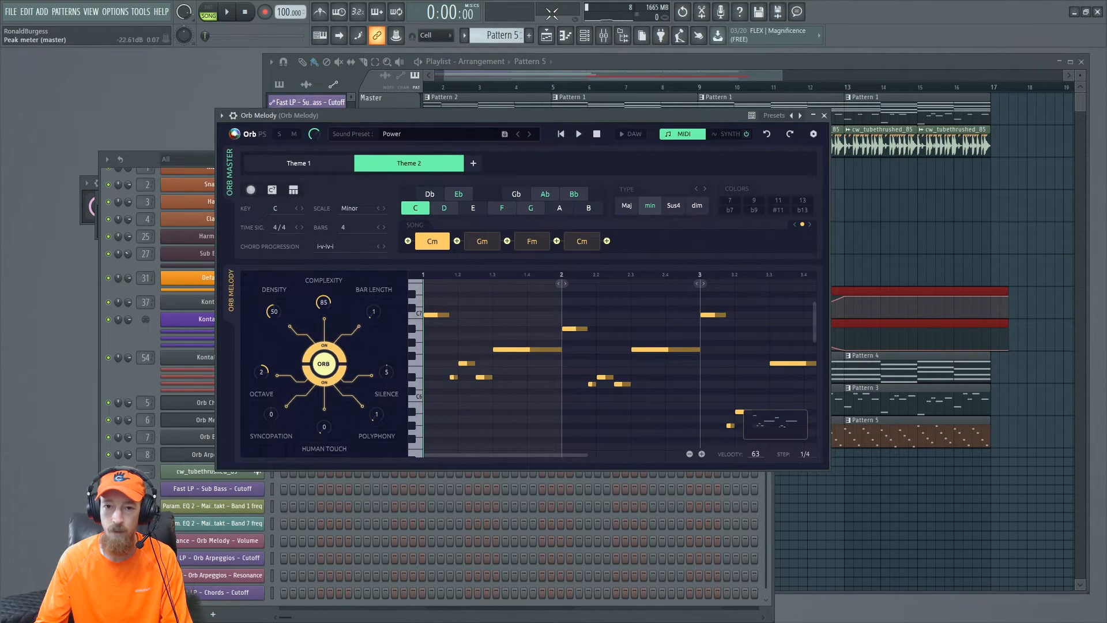
click(529, 36)
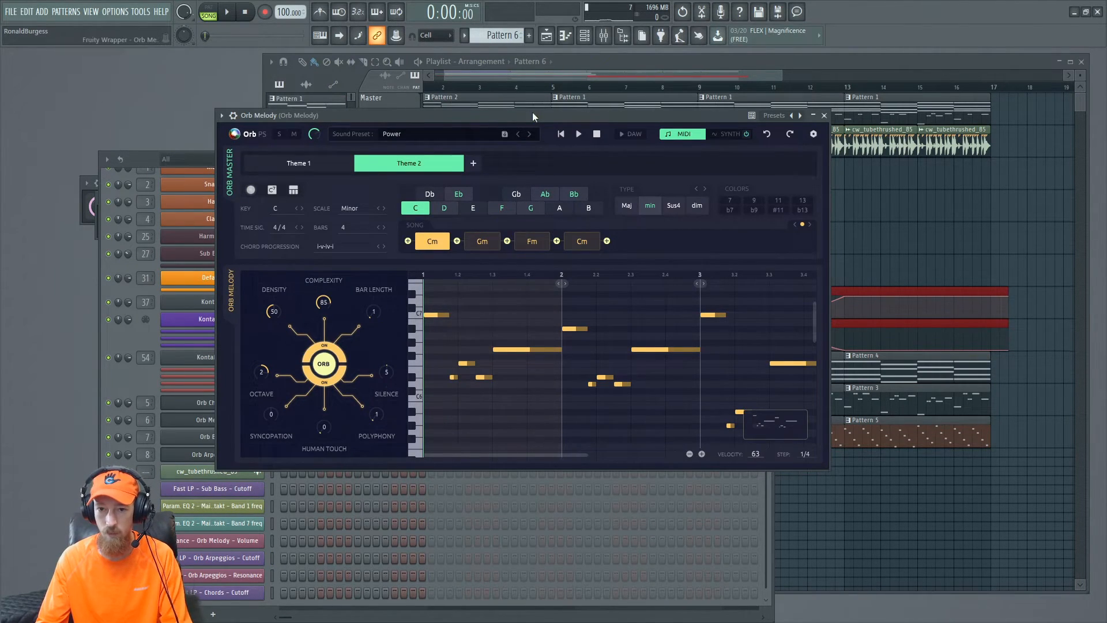
drag(531, 114, 825, 99)
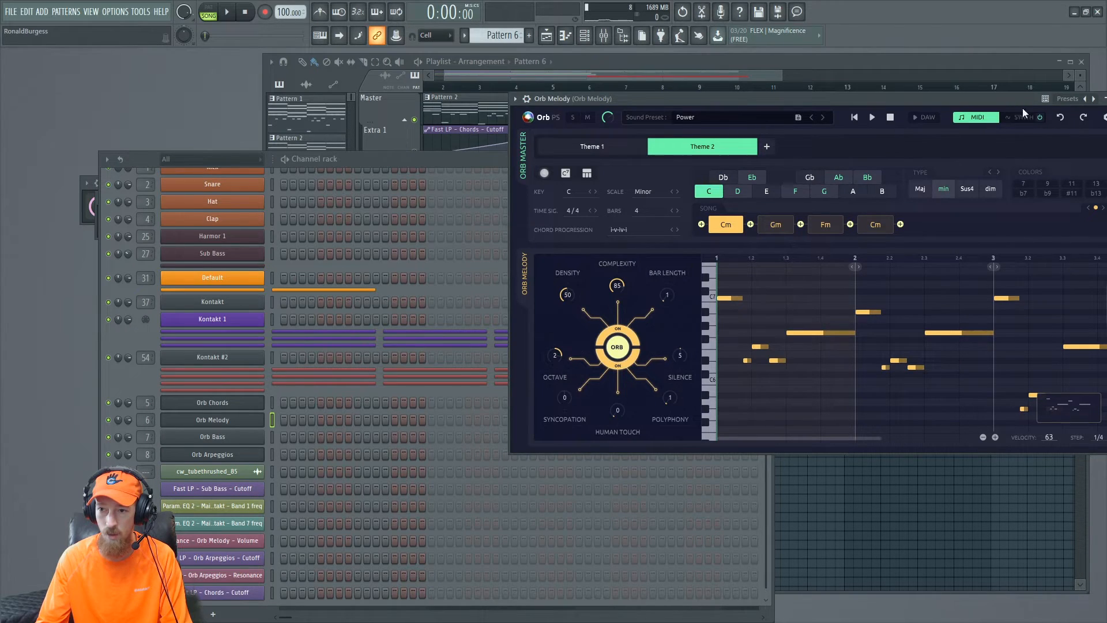
drag(1066, 410, 228, 430)
click(852, 61)
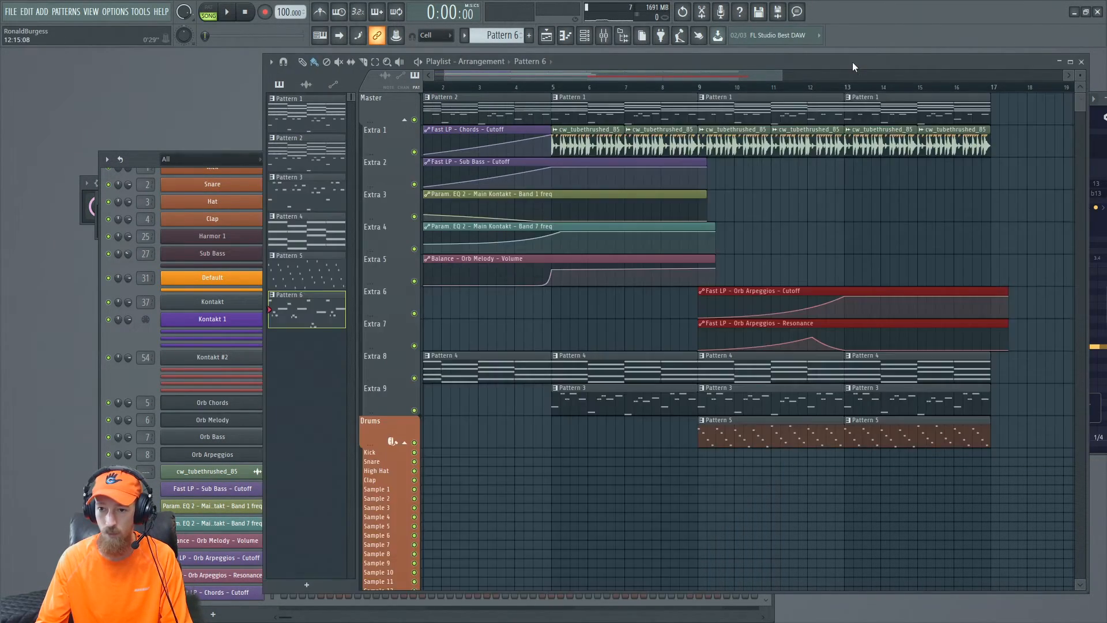
- Place Pattern 6 on the Extra 2 track at bar 13 and move the Orb Melody volume automation to start at bar 9
mouse_move(738, 252)
mouse_down()
mouse_move(752, 242)
mouse_move(726, 199)
mouse_move(883, 161)
mouse_up()
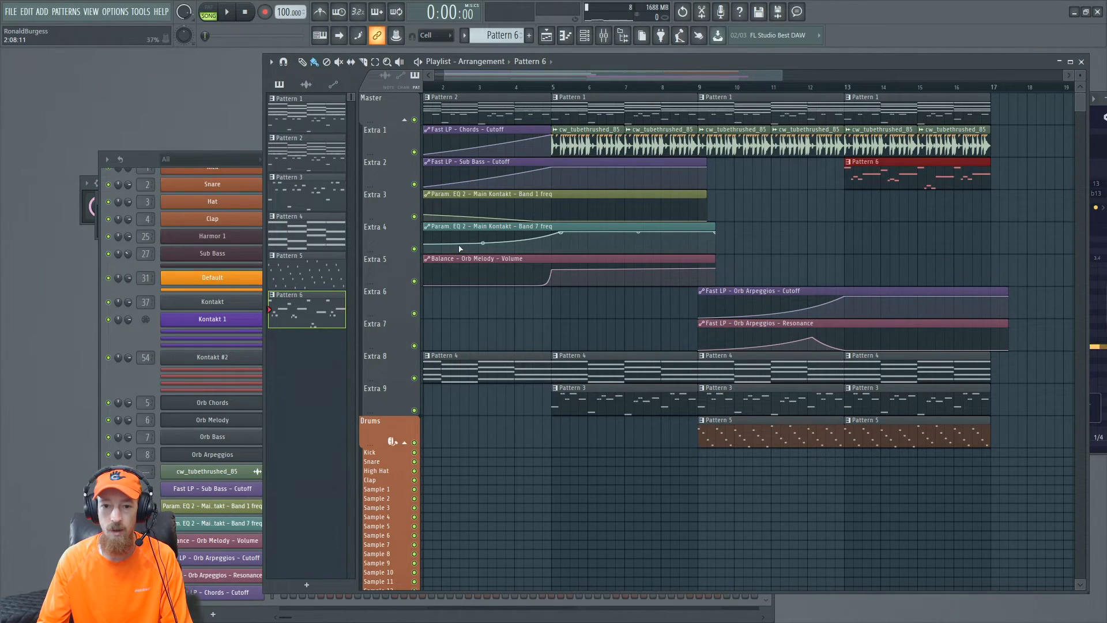
drag(464, 272, 784, 250)
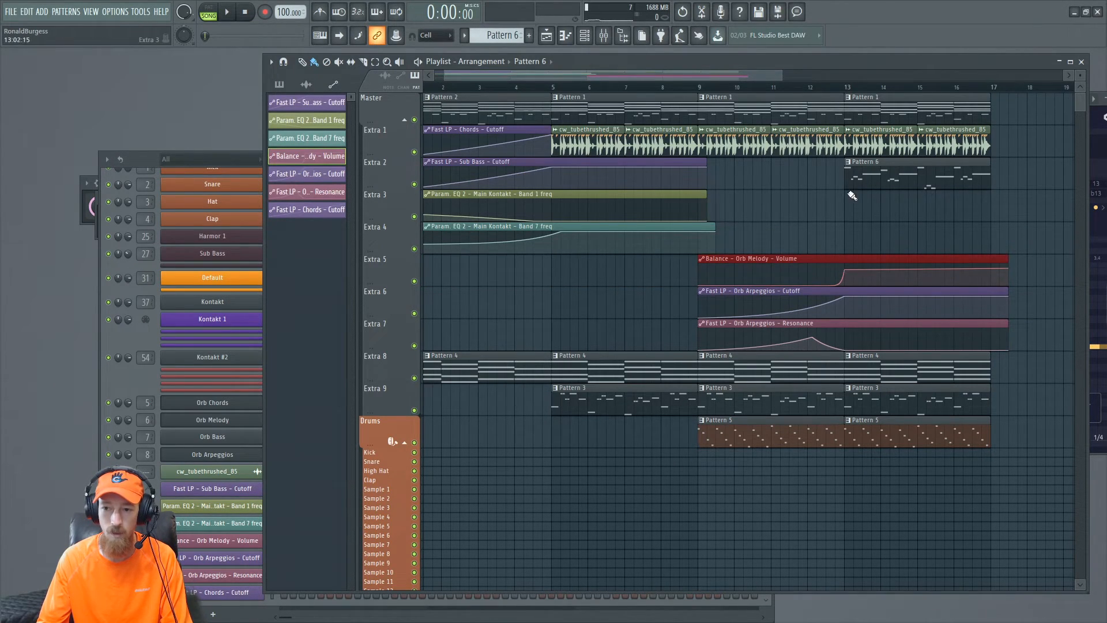
drag(600, 87, 336, 85)
drag(904, 164, 766, 168)
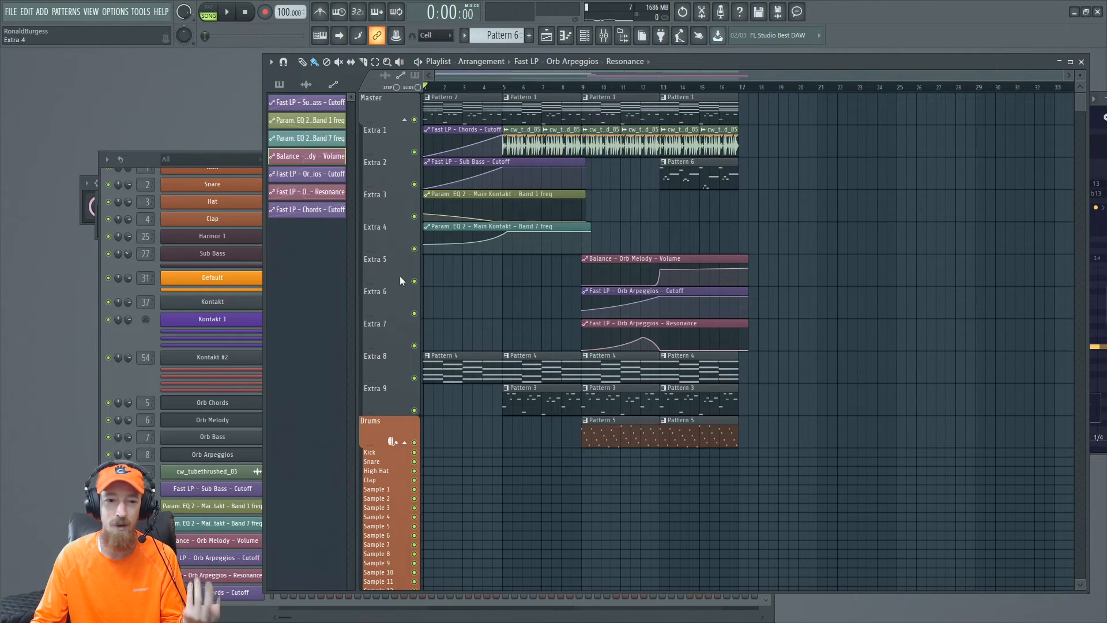
- Play the arrangement from bar 9 and review the Orb Chords plugin's MIDI
click(143, 156)
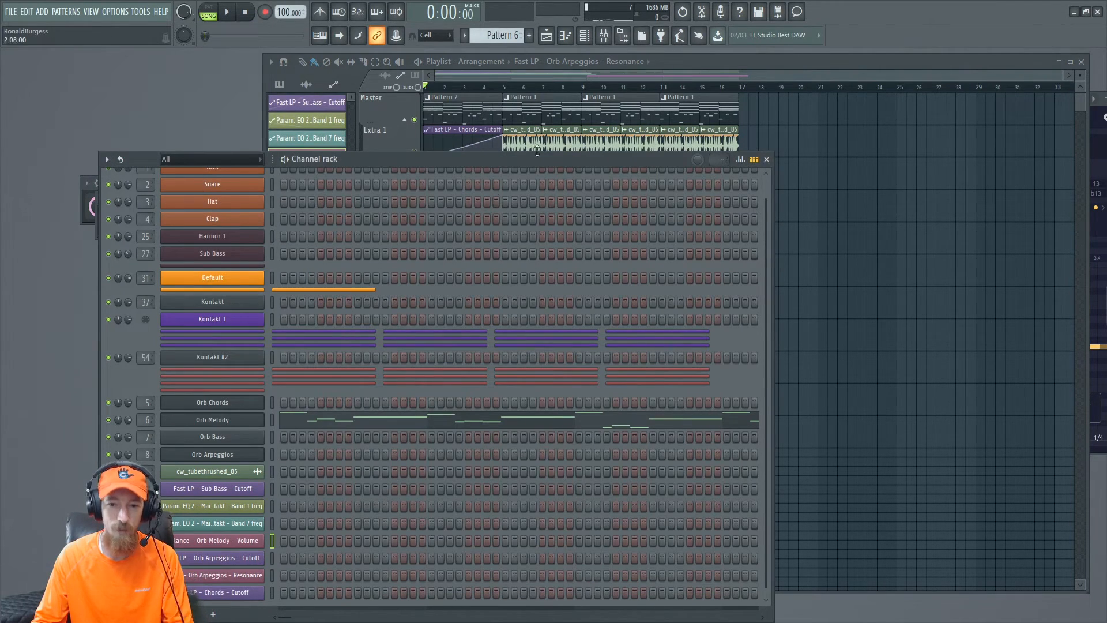
click(611, 72)
key(space)
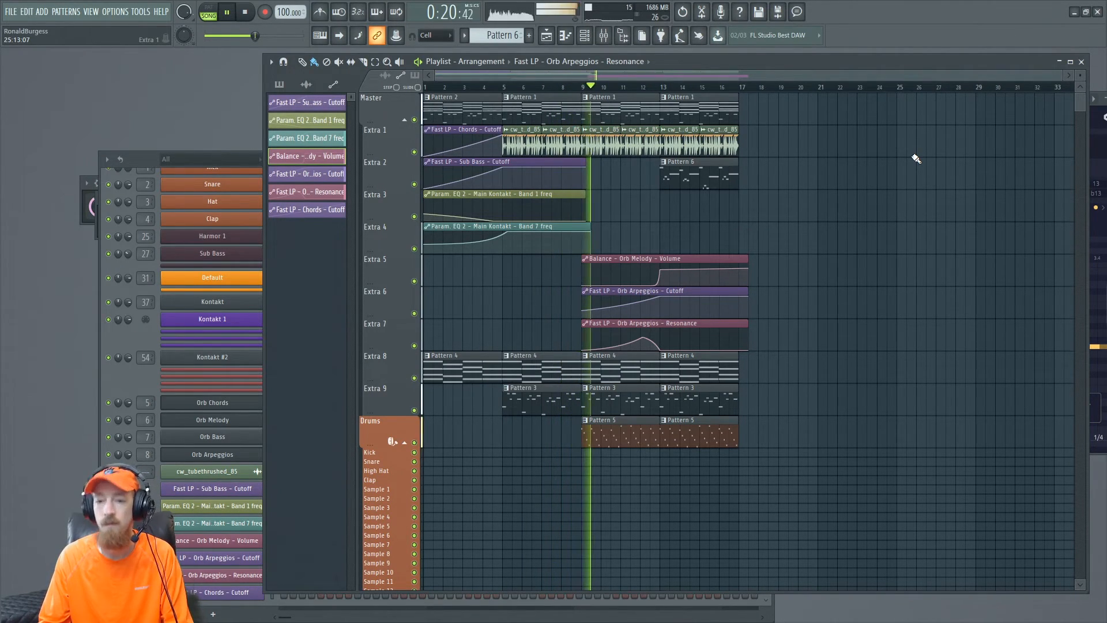
scroll(827, 211, up, 2)
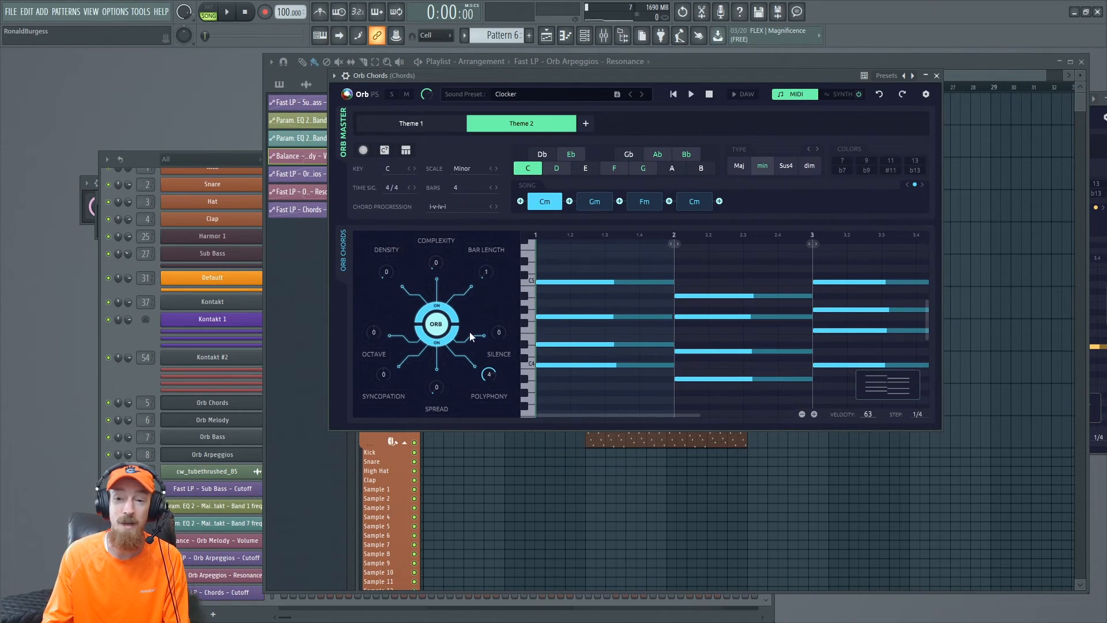
drag(635, 78, 541, 104)
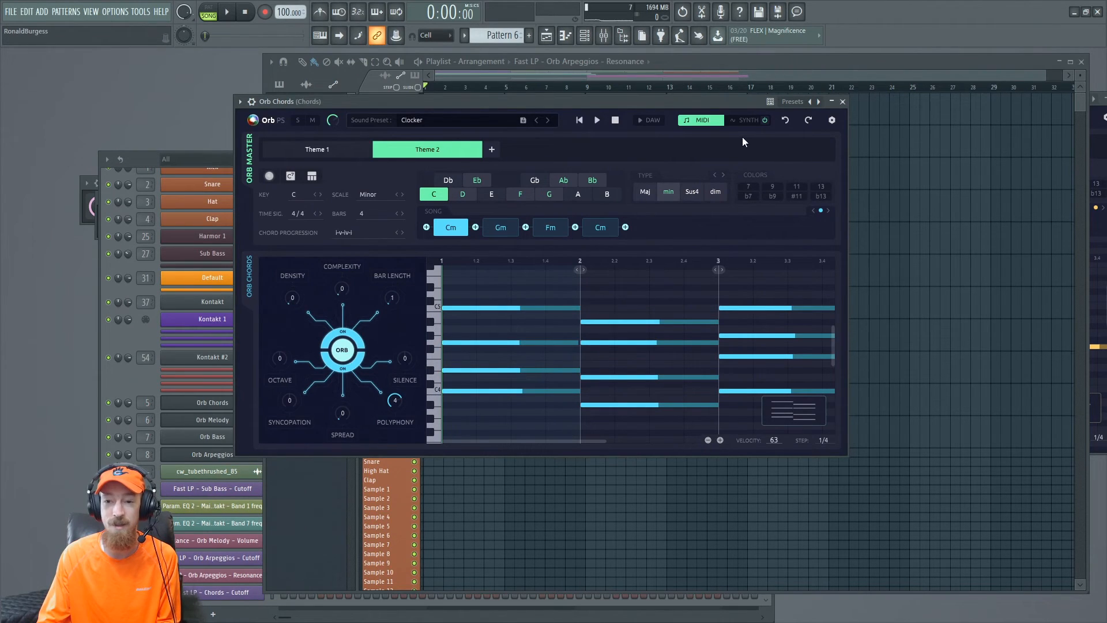
click(743, 121)
click(700, 121)
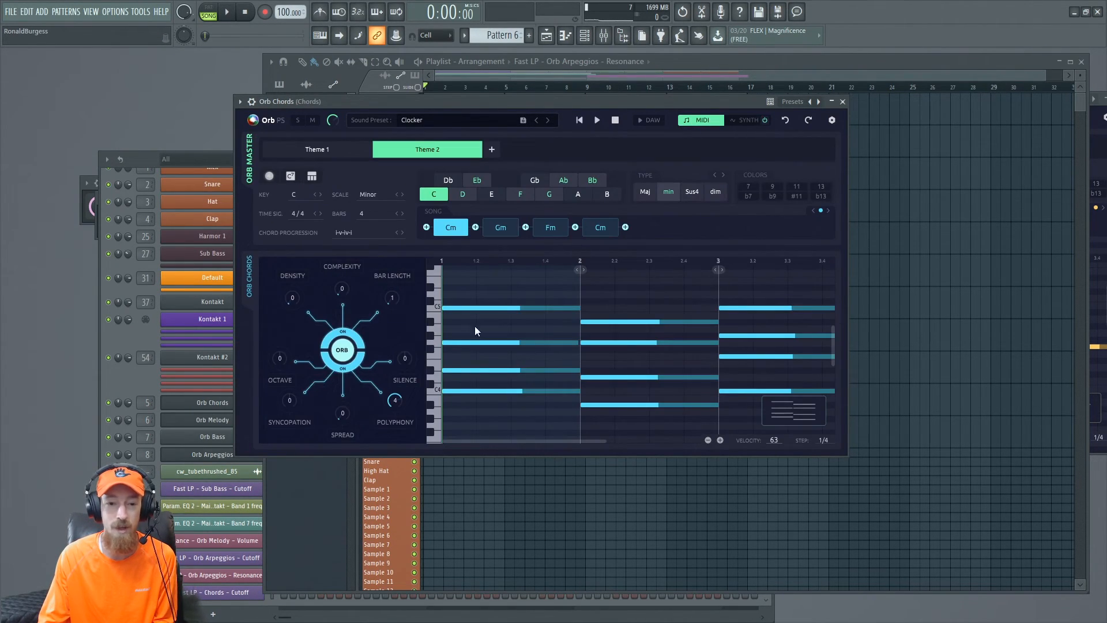
click(143, 388)
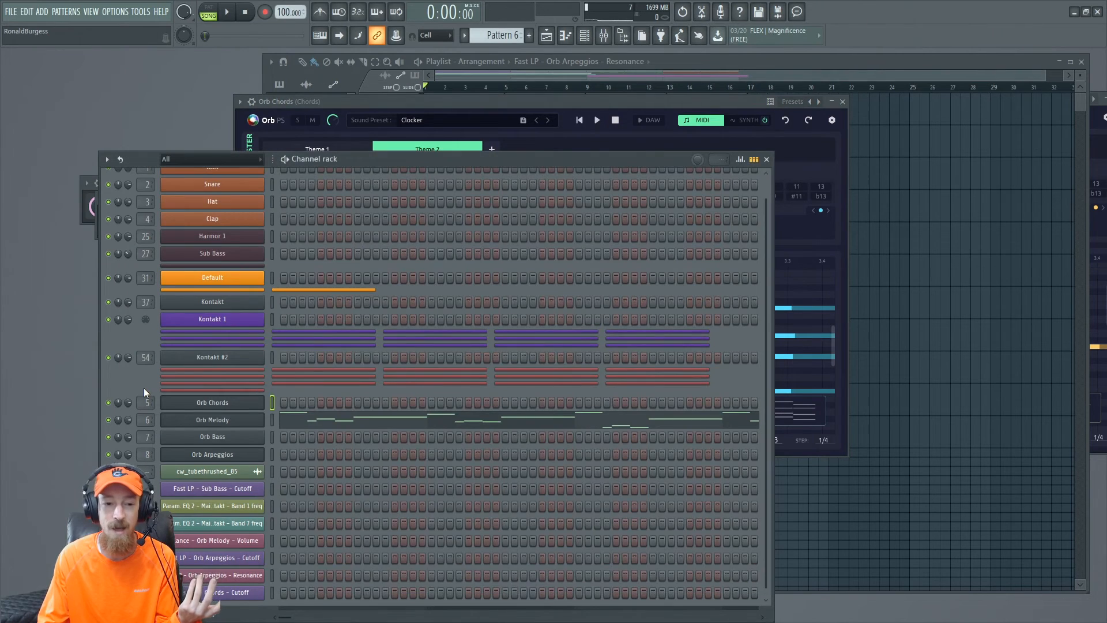
click(229, 407)
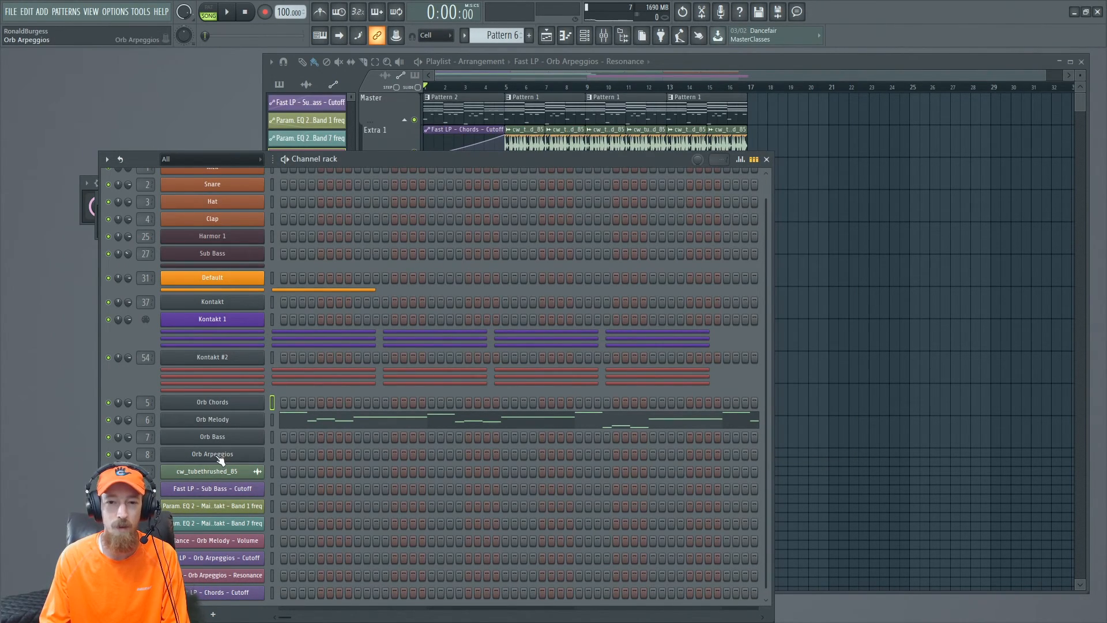
click(657, 67)
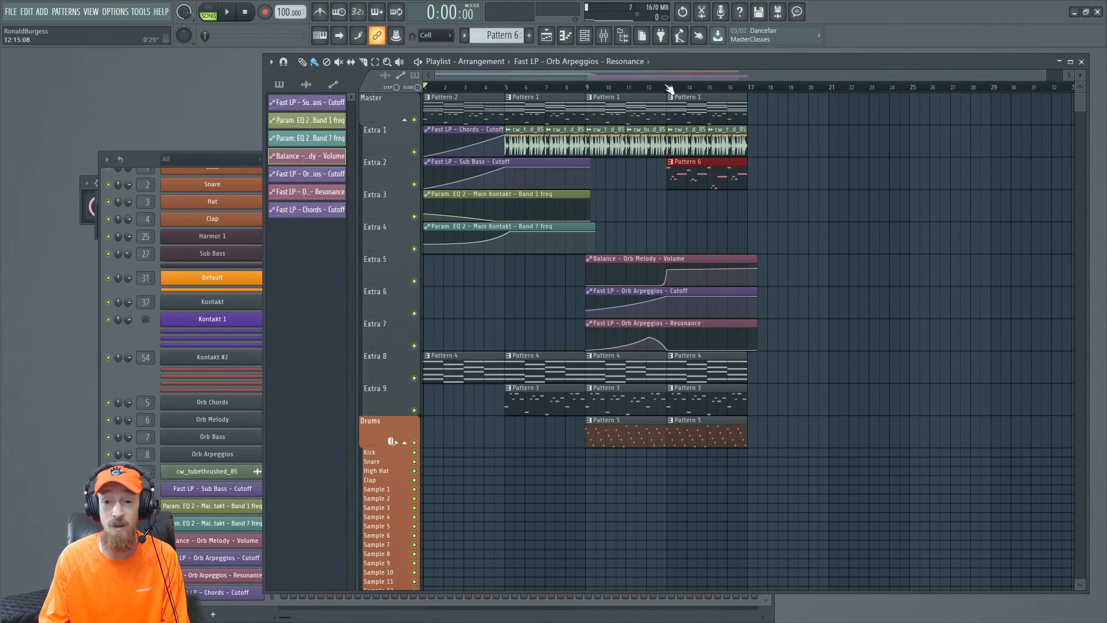
drag(470, 117, 692, 122)
drag(482, 121, 738, 184)
click(793, 225)
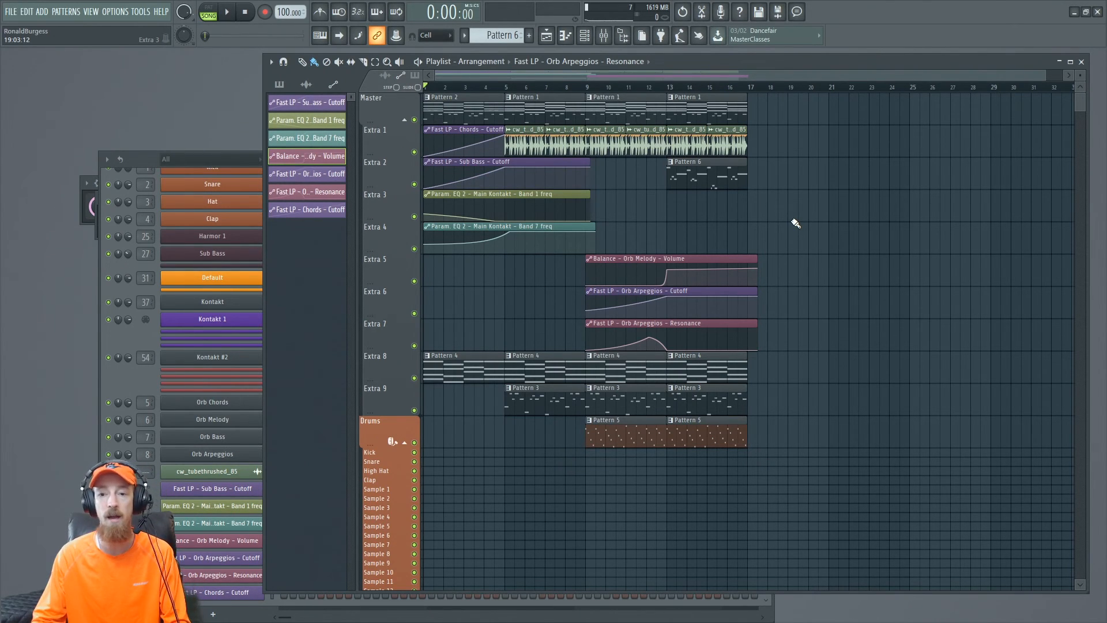
drag(654, 183, 748, 194)
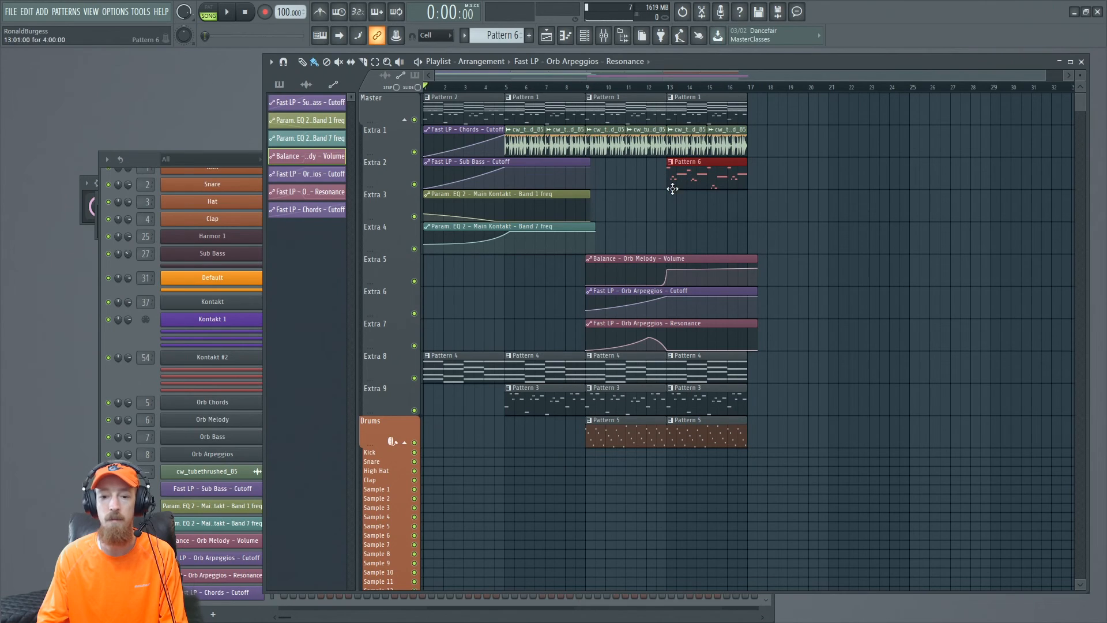
drag(469, 93, 634, 445)
drag(515, 87, 657, 86)
drag(522, 93, 668, 453)
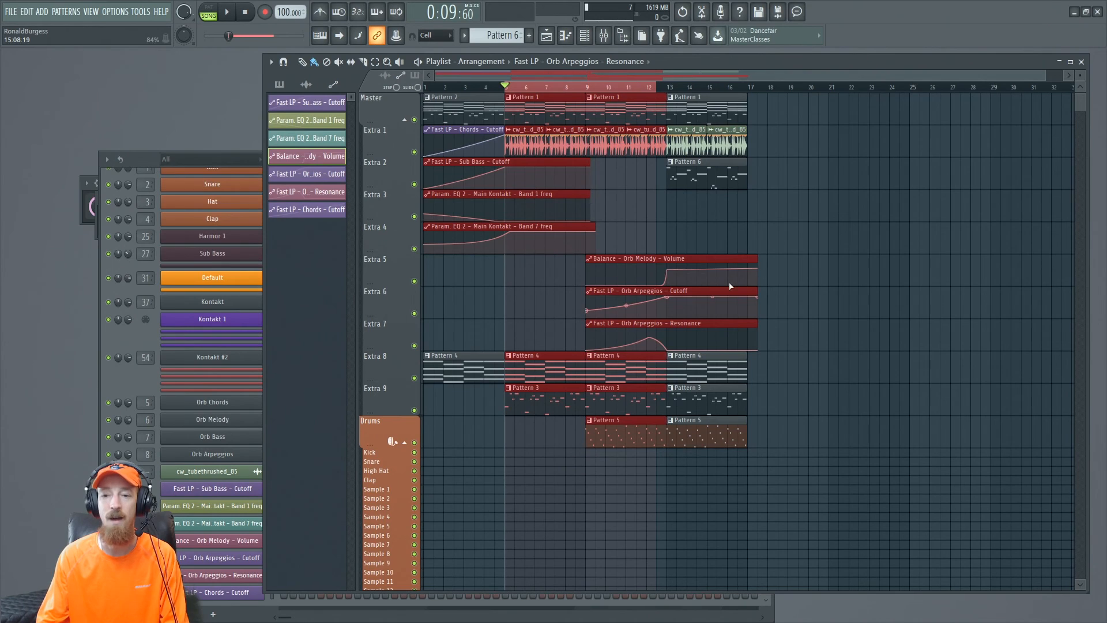
ctrl+click(695, 178)
ctrl+click(694, 217)
ctrl+right_click(697, 220)
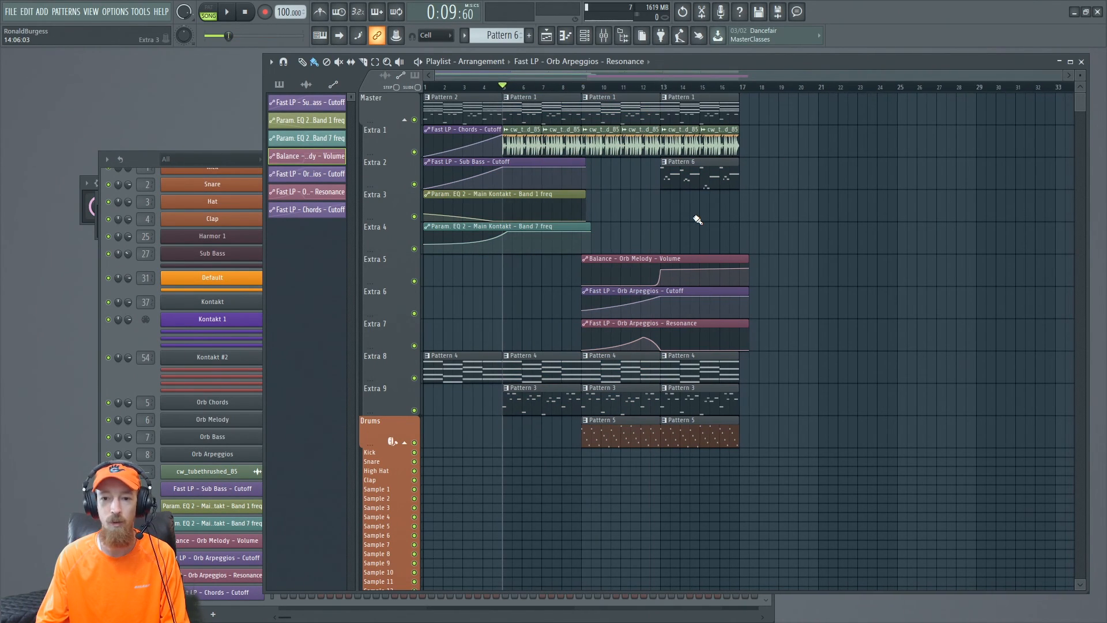